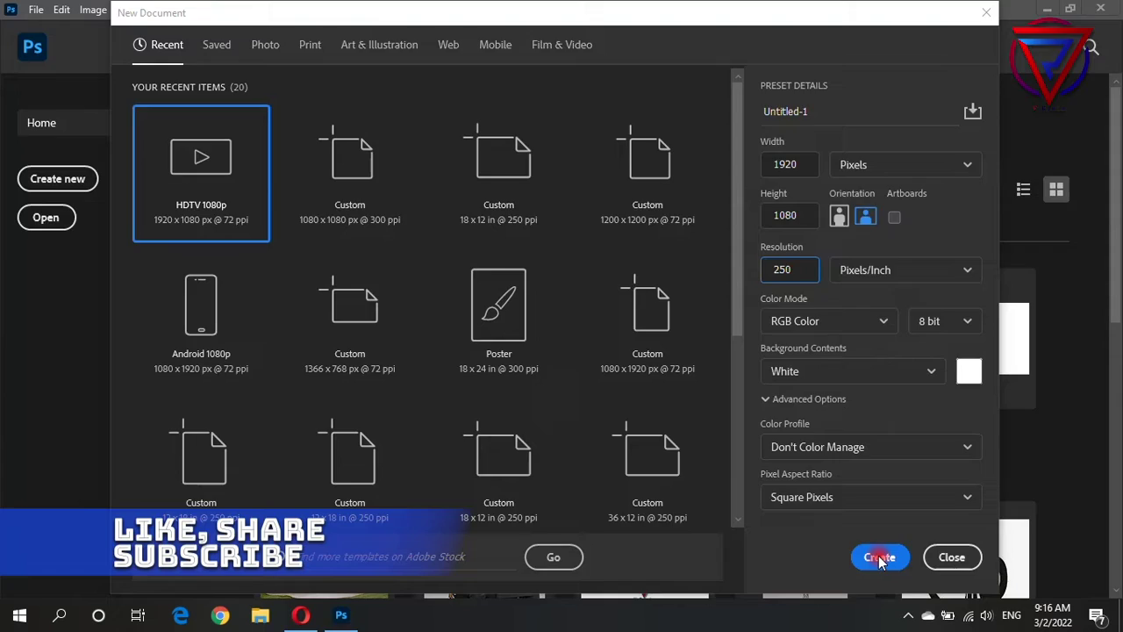
- Create the 1920x1080 document and clear all guides from the canvas
click(880, 558)
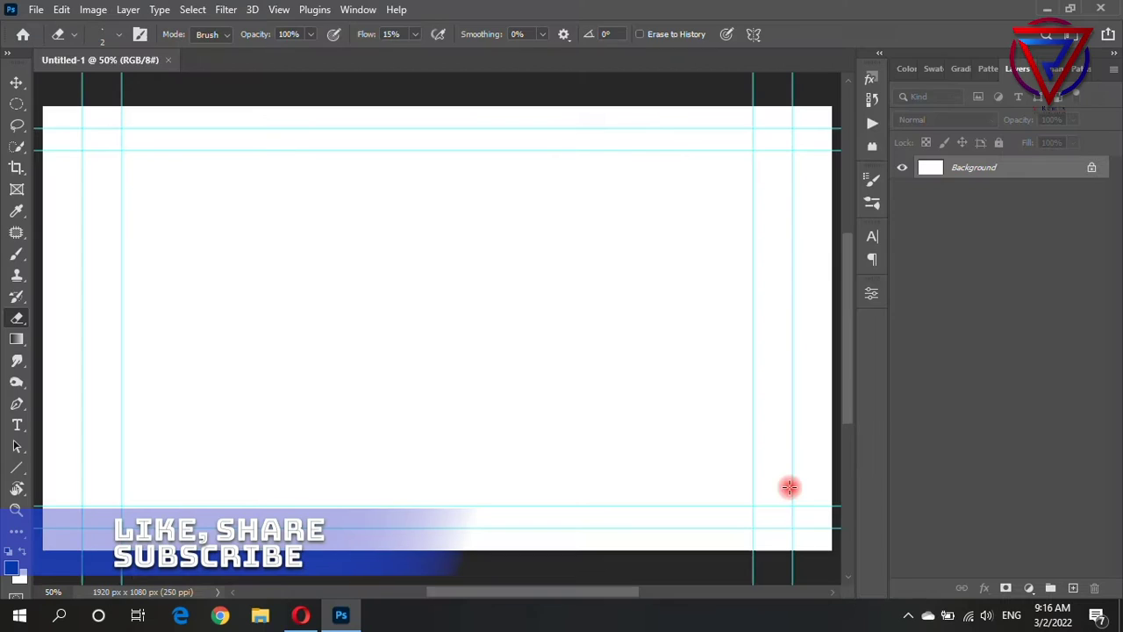
click(279, 9)
click(338, 457)
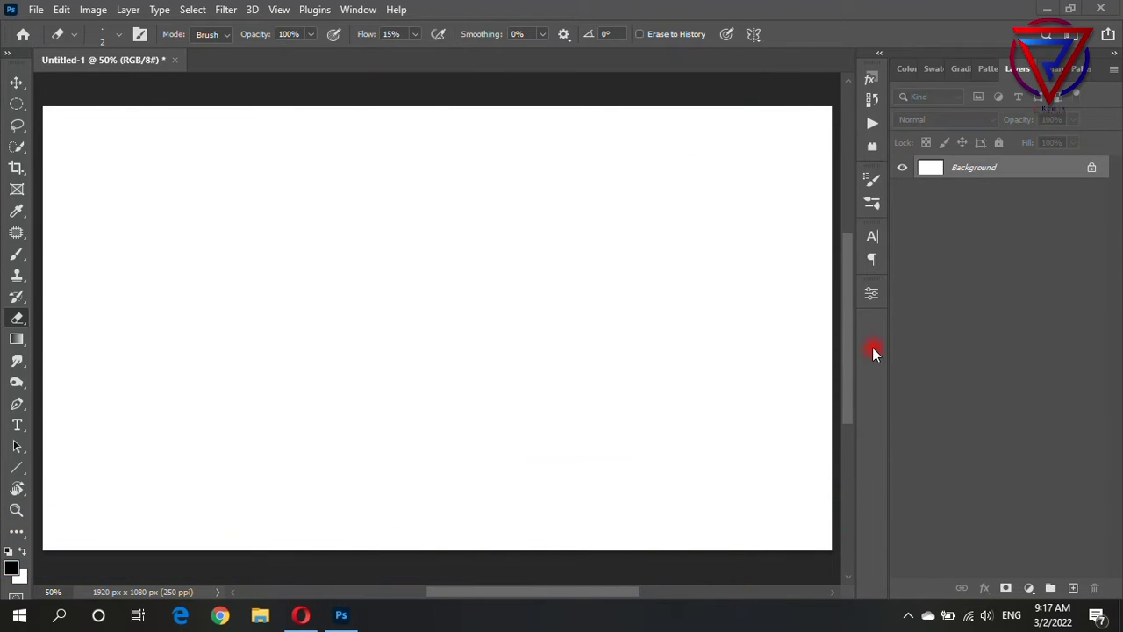
- Place the floating island and rock images from the prepared-images folder onto the canvas
click(224, 531)
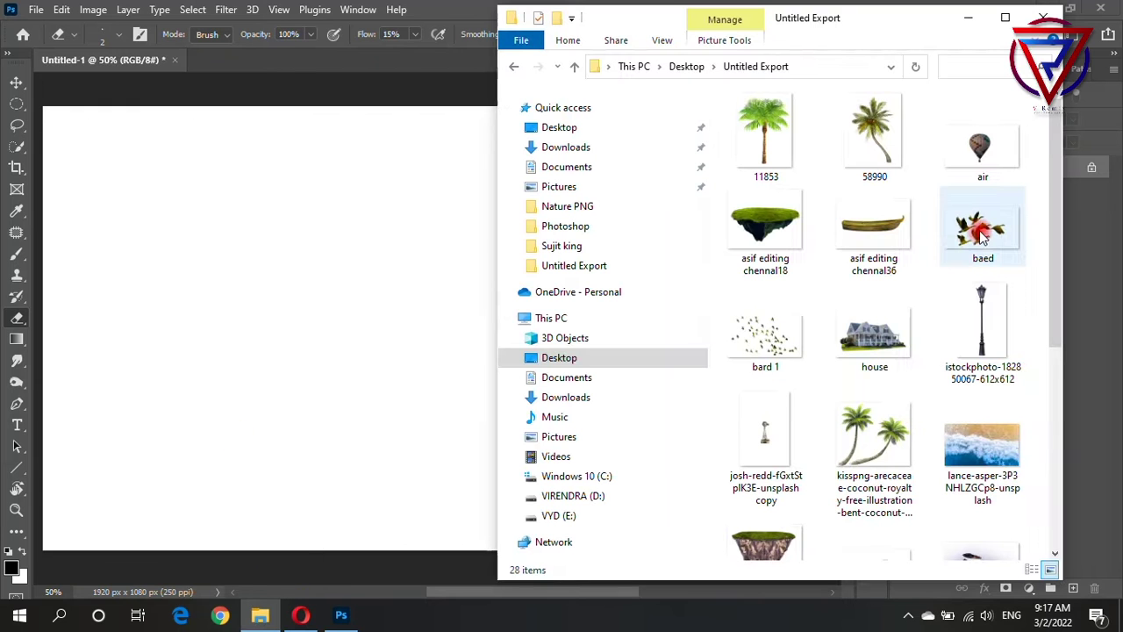
click(765, 228)
scroll(832, 507, down, 1)
ctrl+click(763, 537)
drag(764, 537, 343, 413)
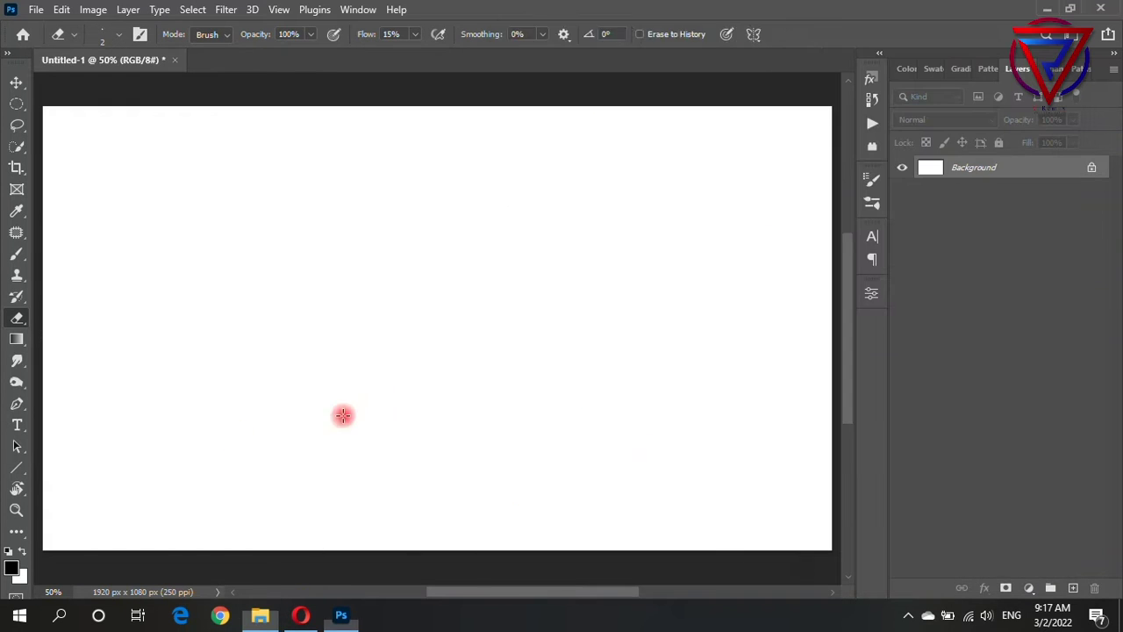
key(Return)
key(Return)
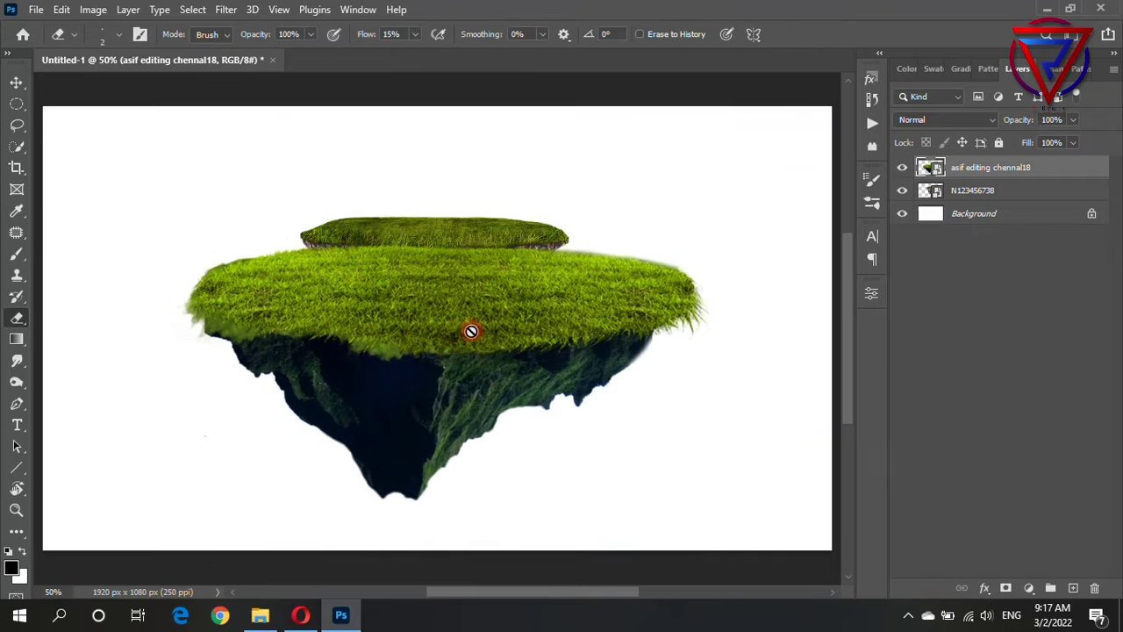
key(v)
scroll(451, 289, up, 2)
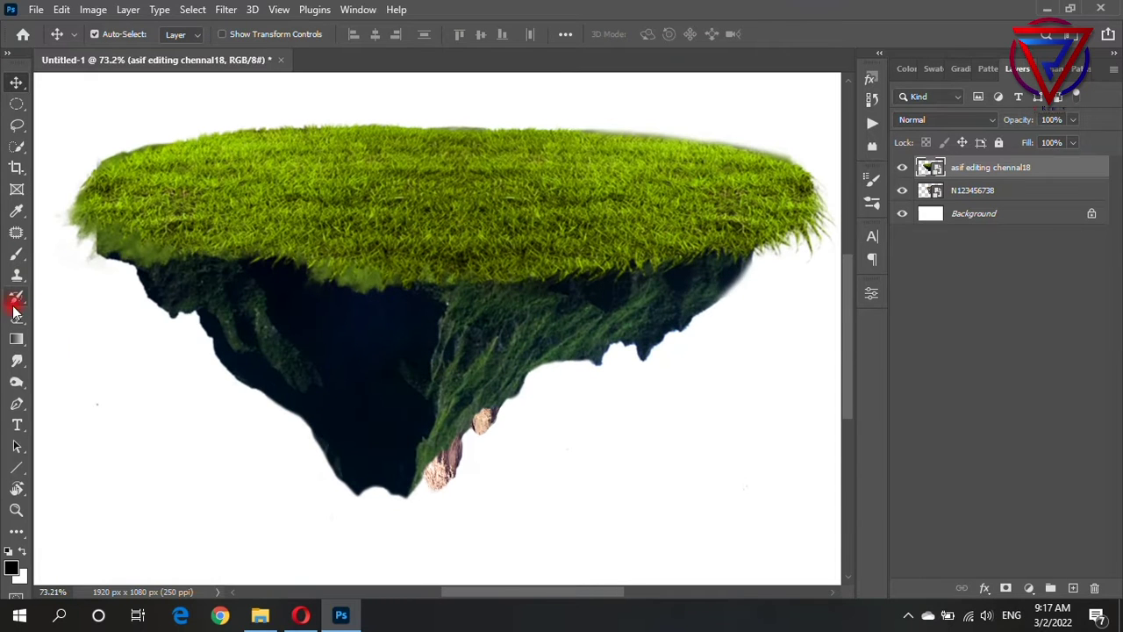
- Quick-select the island's dark underside, rasterize both layers, and erase it from the island layer
click(21, 149)
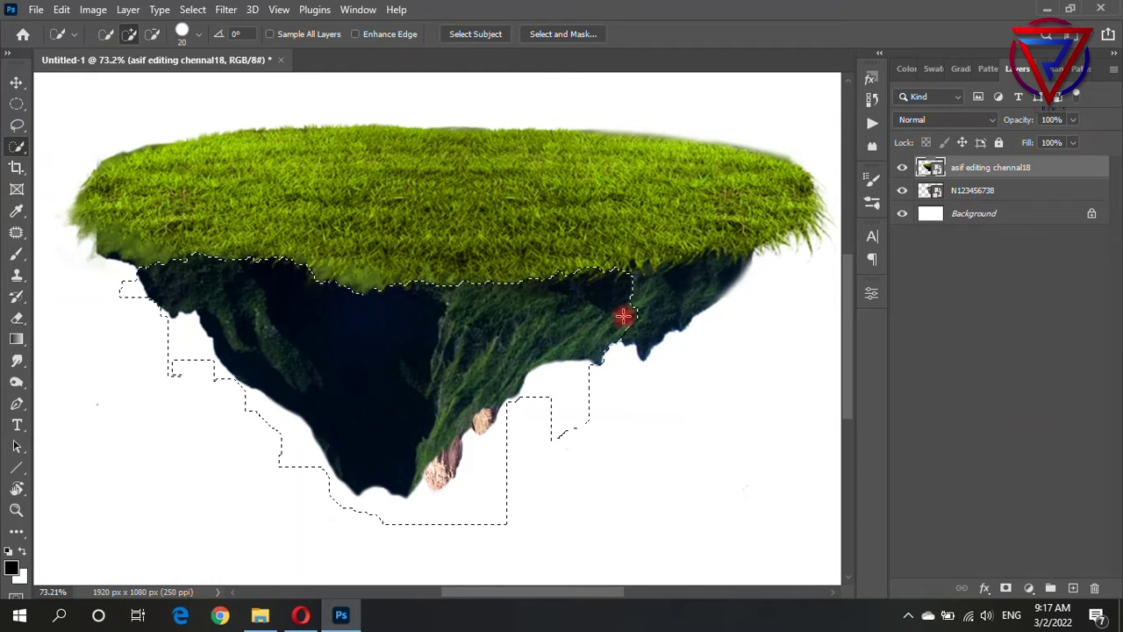
drag(623, 316, 724, 299)
ctrl+click(965, 188)
right_click(965, 187)
click(828, 319)
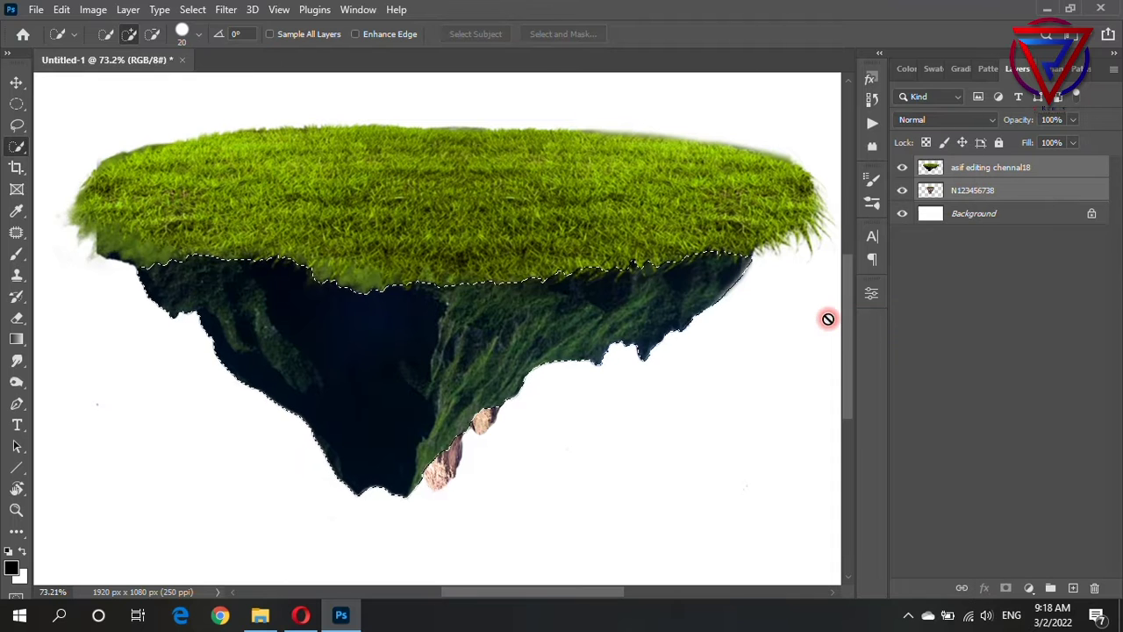
click(1003, 167)
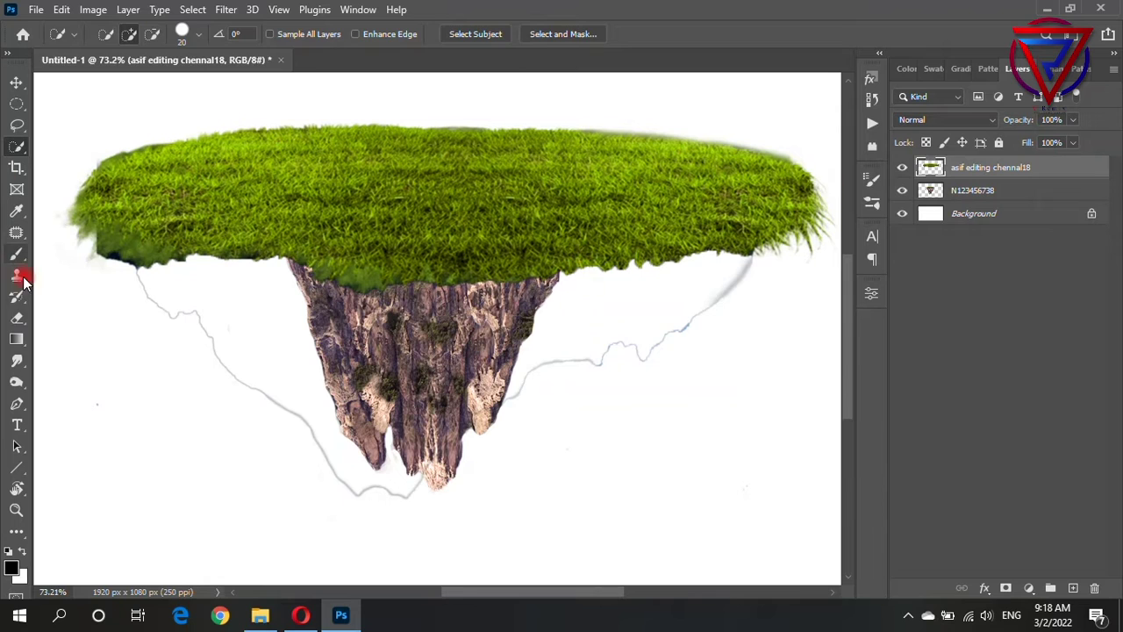
click(20, 320)
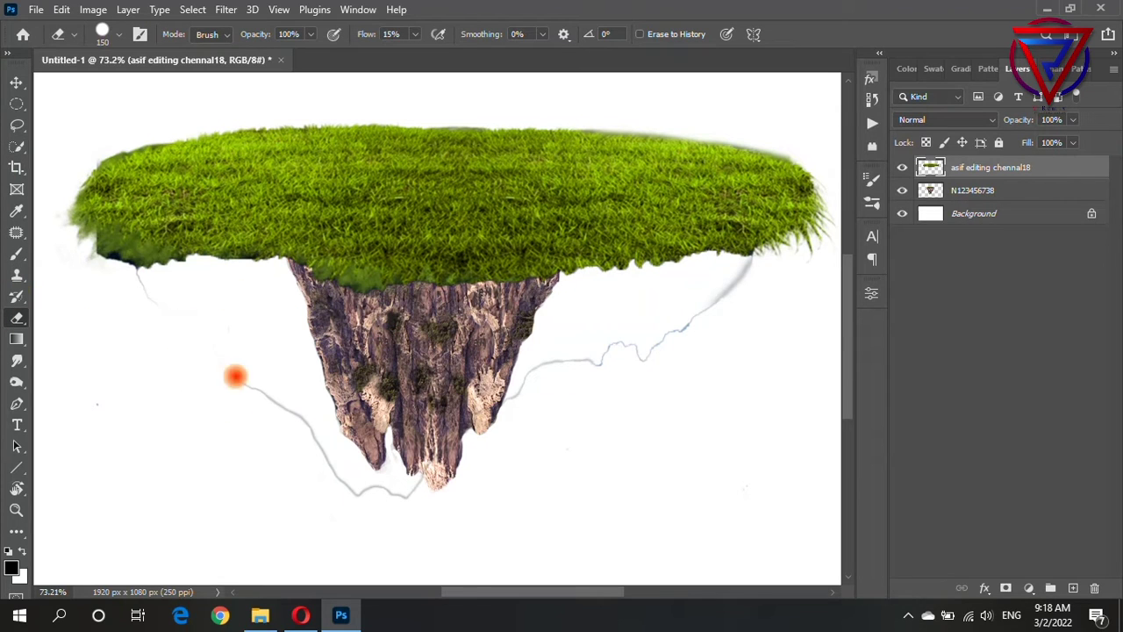
- Move the rock beneath the grass and perspective-spread its top corners to span the width
click(990, 190)
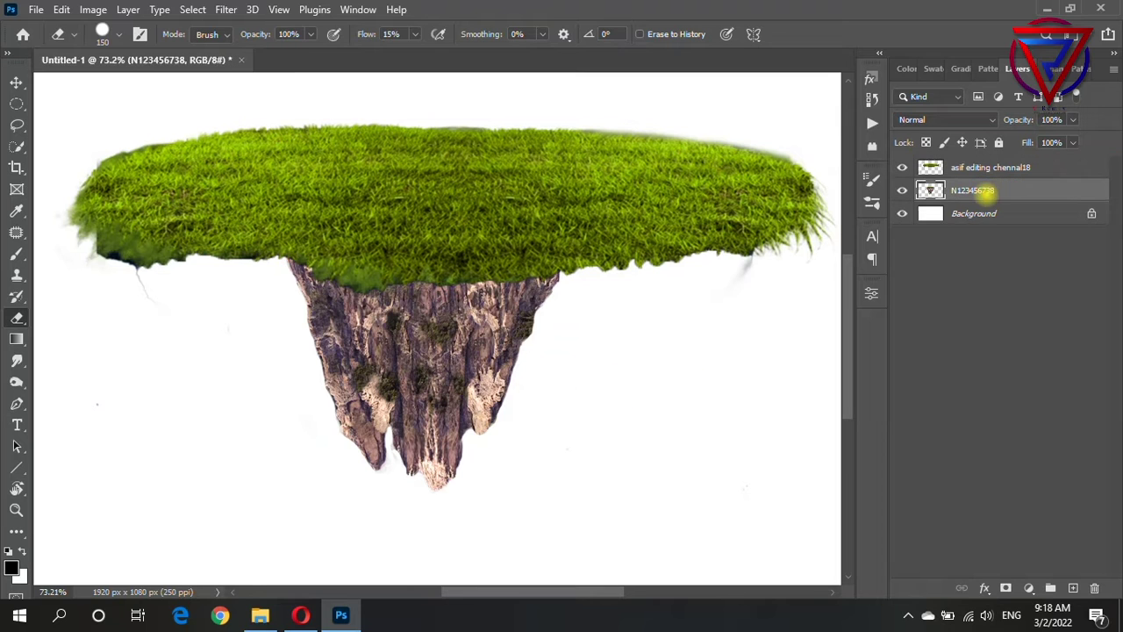
key(ctrl+t)
drag(425, 338, 427, 429)
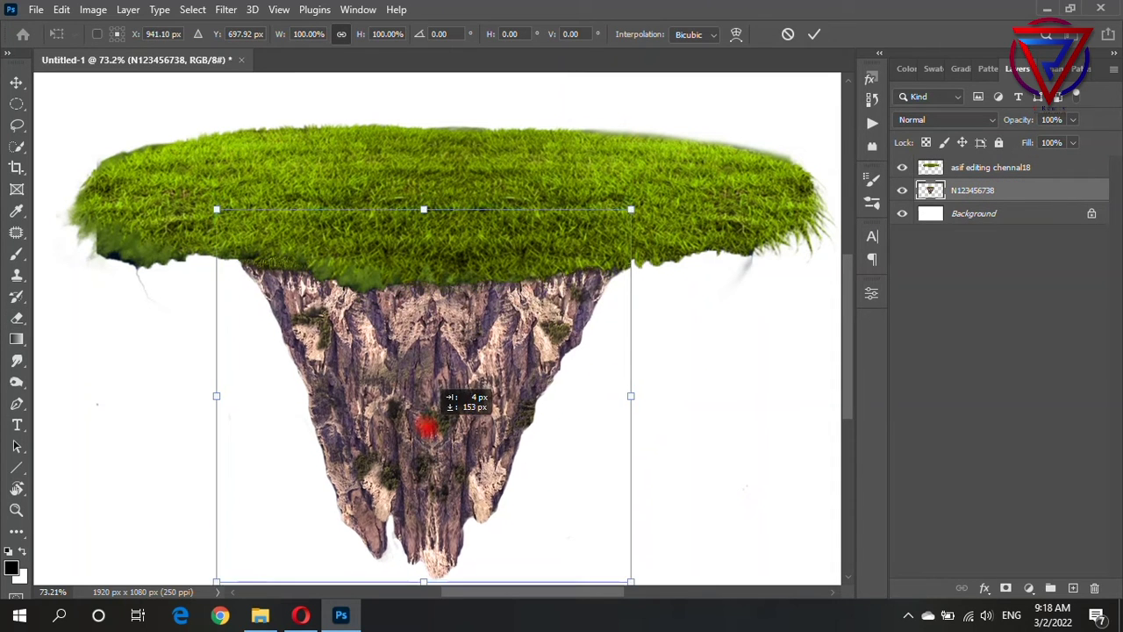
drag(402, 379, 401, 363)
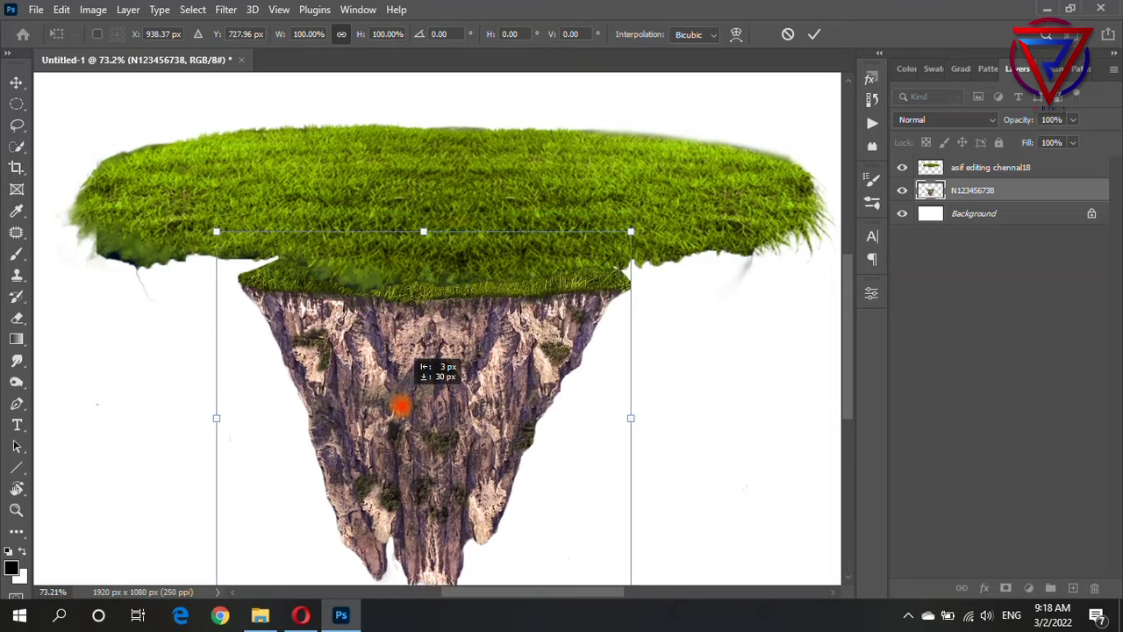
right_click(425, 319)
click(474, 336)
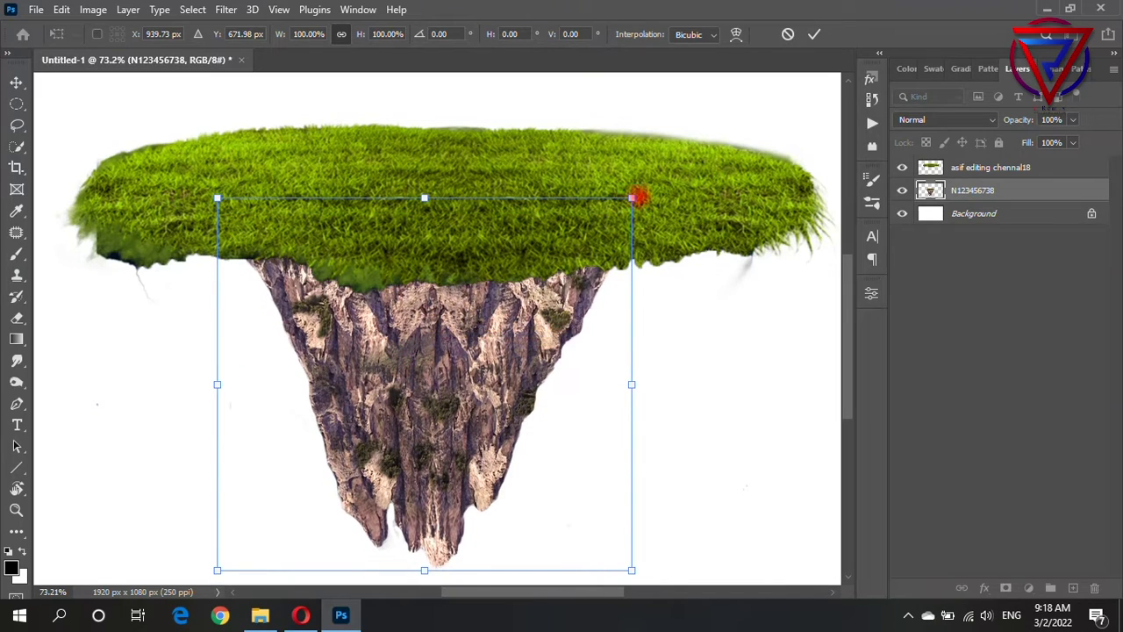
drag(632, 198, 812, 198)
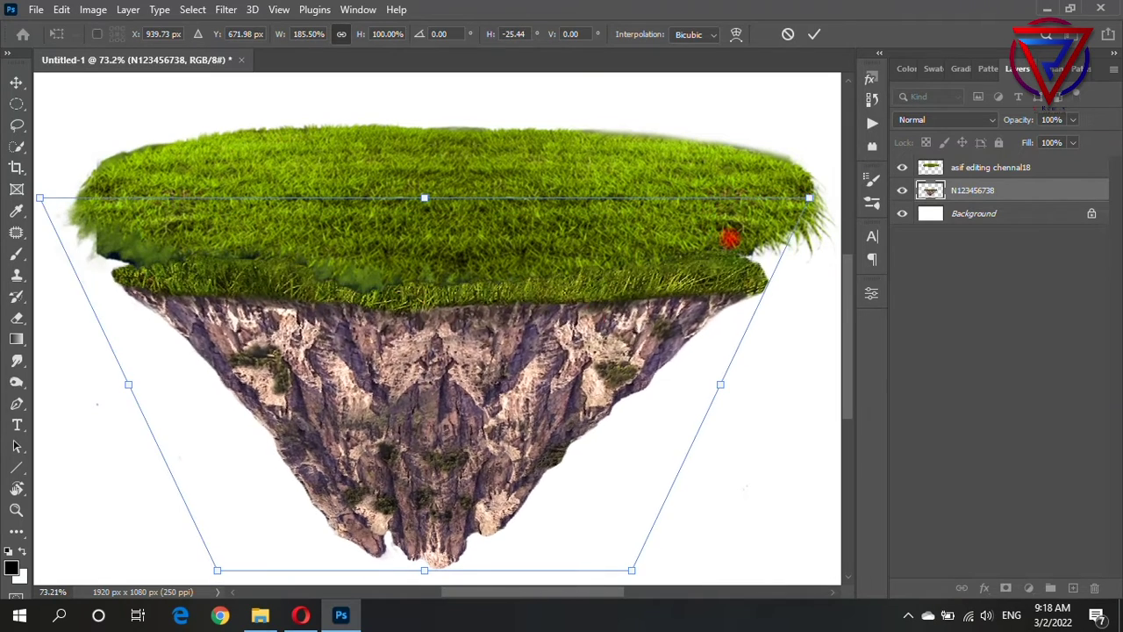
mouse_move(525, 376)
mouse_down()
mouse_move(527, 331)
mouse_move(513, 332)
mouse_up()
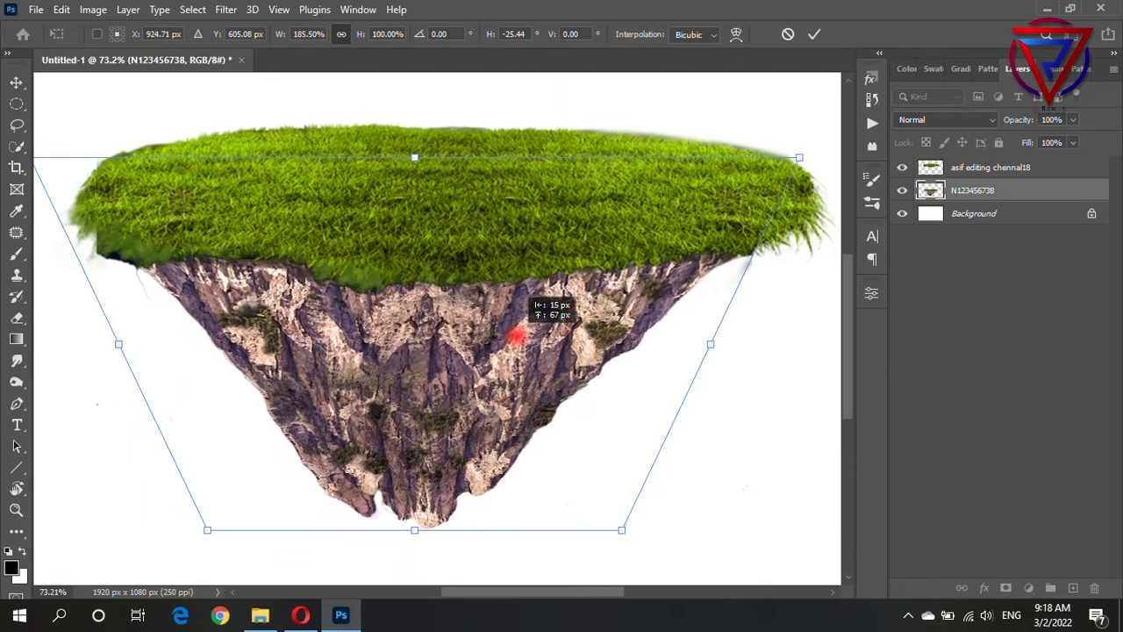
key(Return)
- Zoom out to view the whole island and select both the rock and island layers
key(e)
key(ctrl+minus)
key(ctrl+minus)
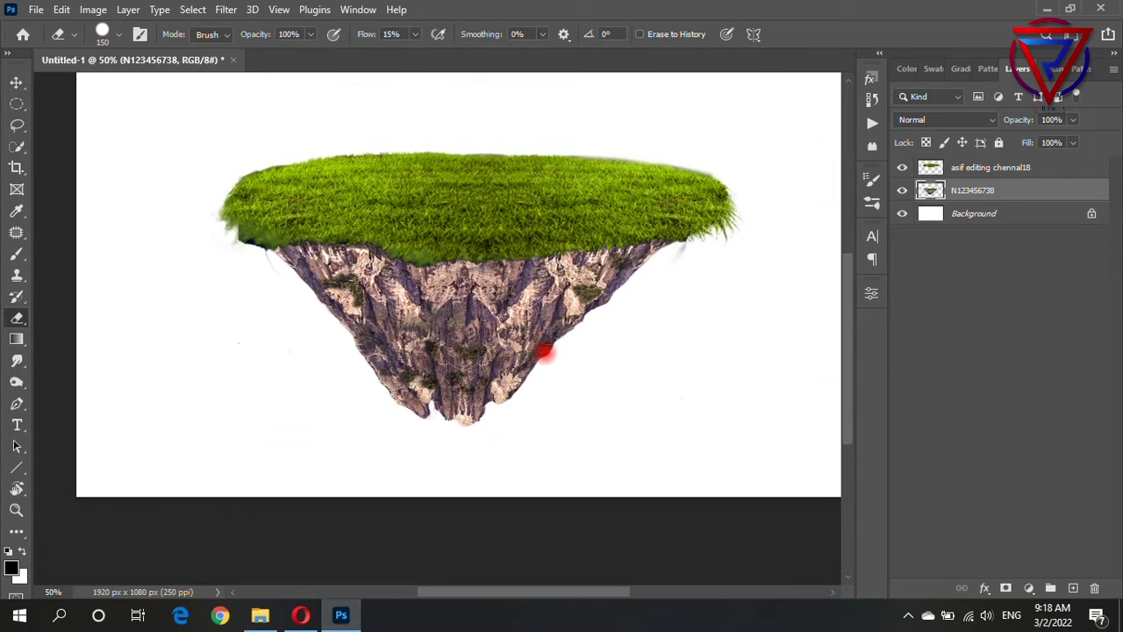
shift+click(976, 167)
- Merge rock and grass into one layer, delete the stray left-edge patch, and save
key(ctrl+e)
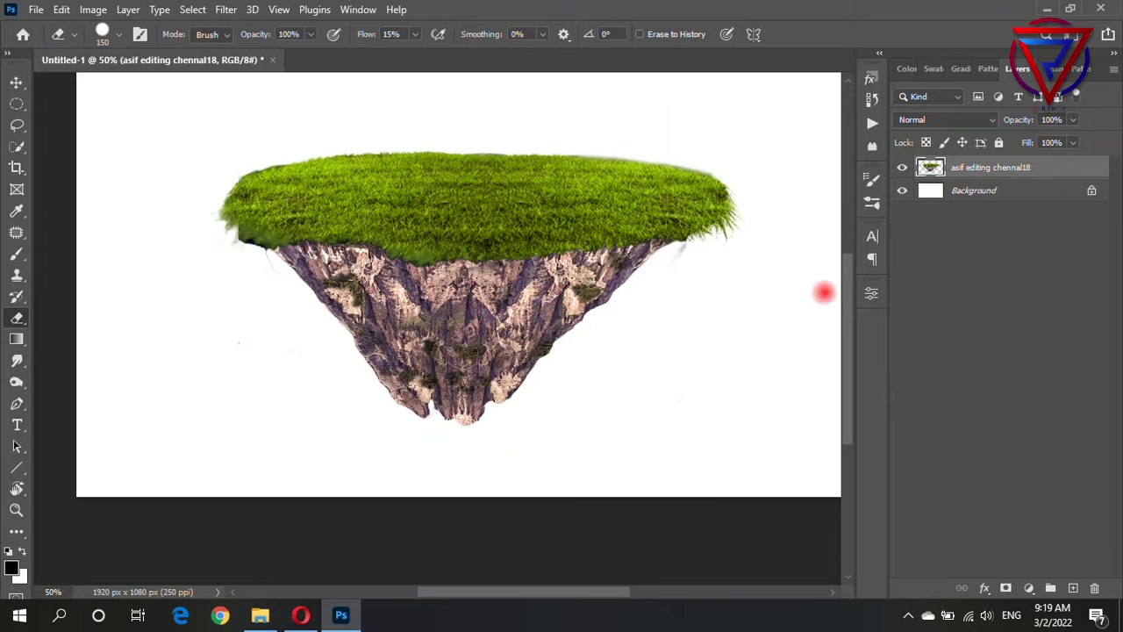
scroll(229, 260, up, 1)
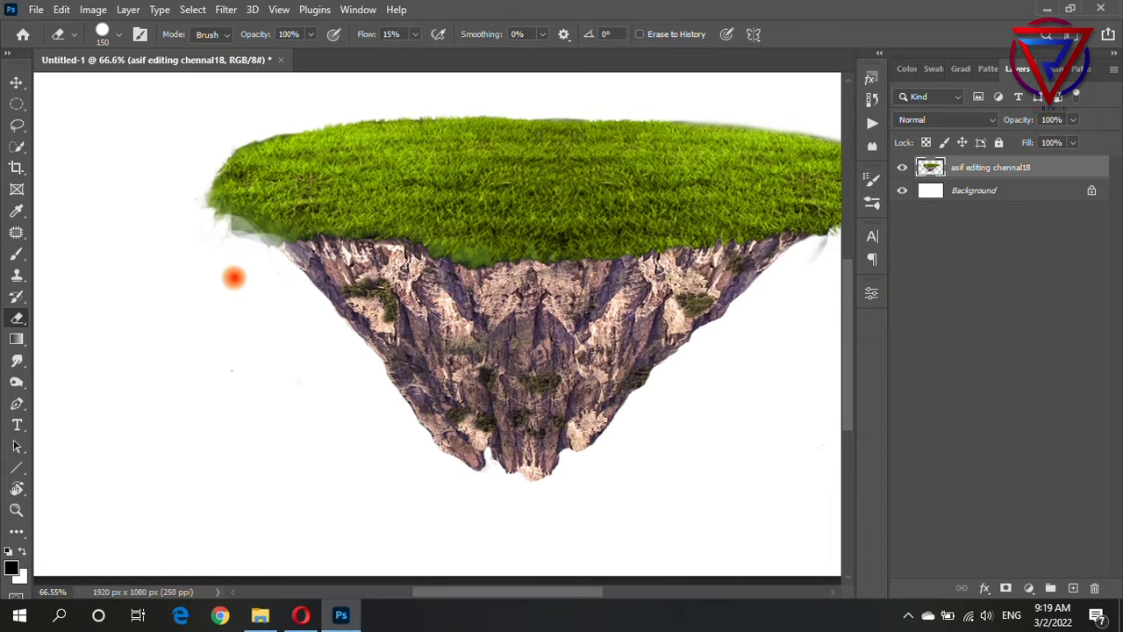
scroll(231, 278, up, 3)
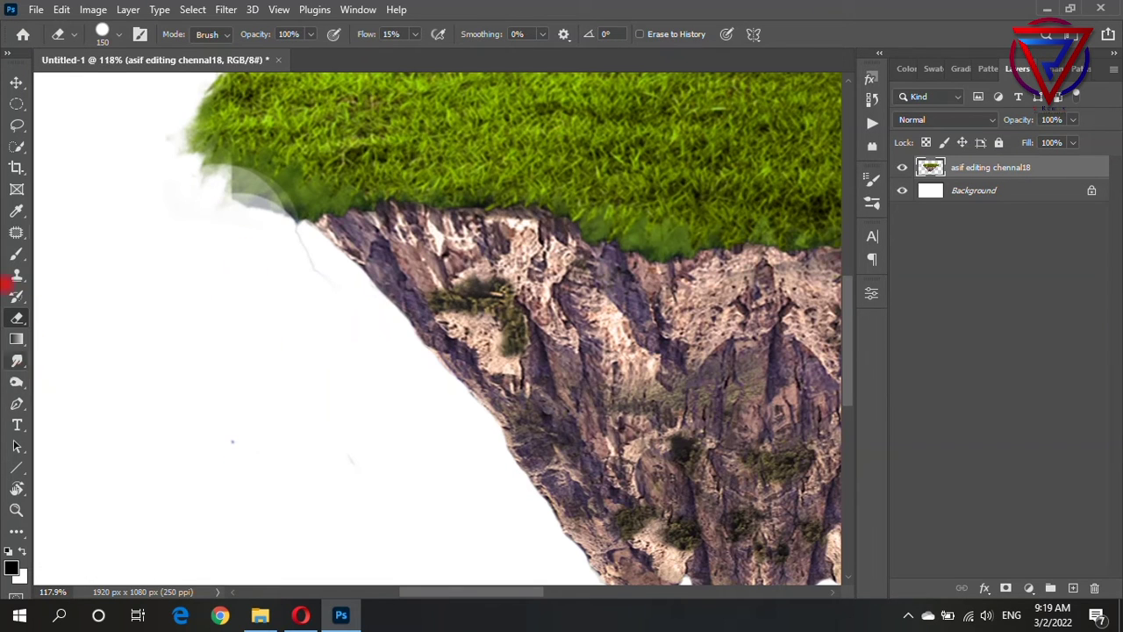
key(w)
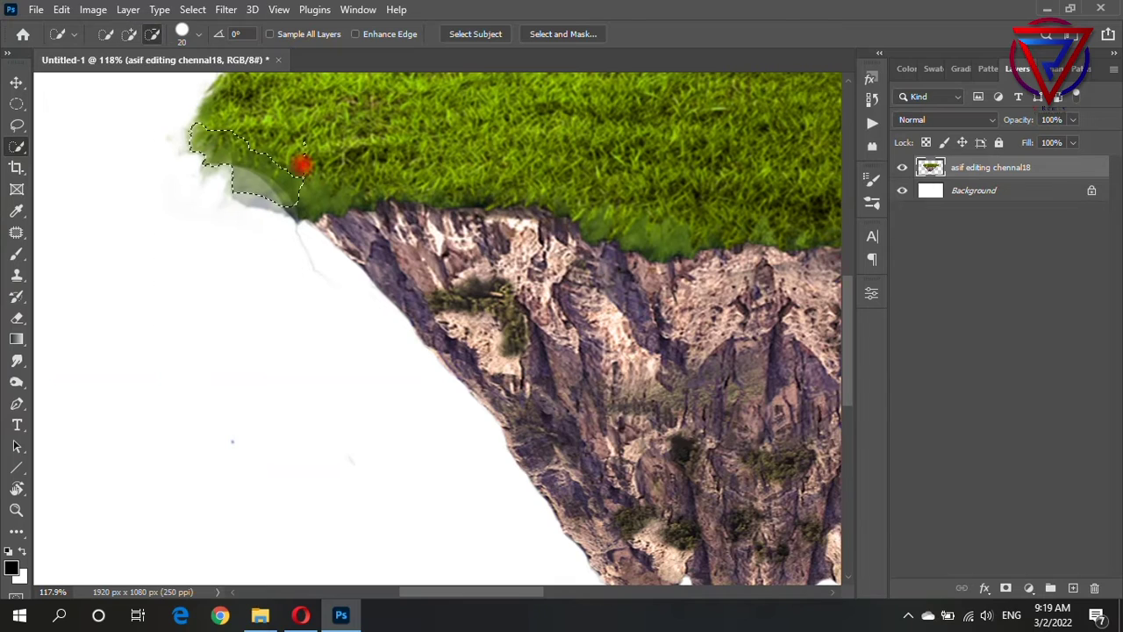
key(Delete)
key(ctrl+s)
key(Escape)
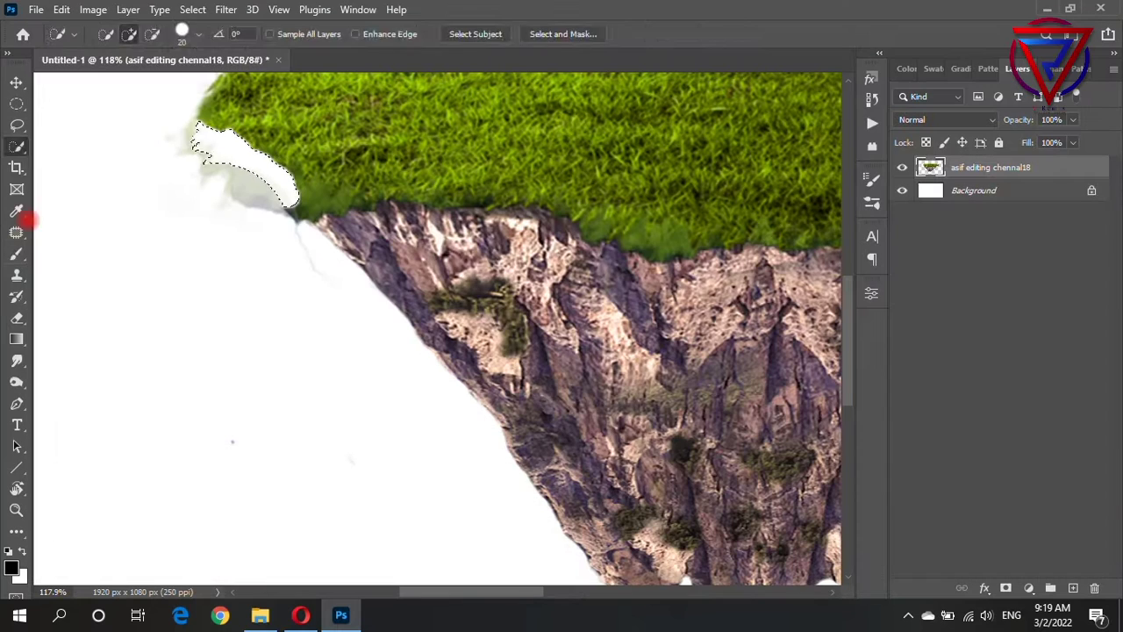
- Erase leftover edge outlines on the merged island
key(b)
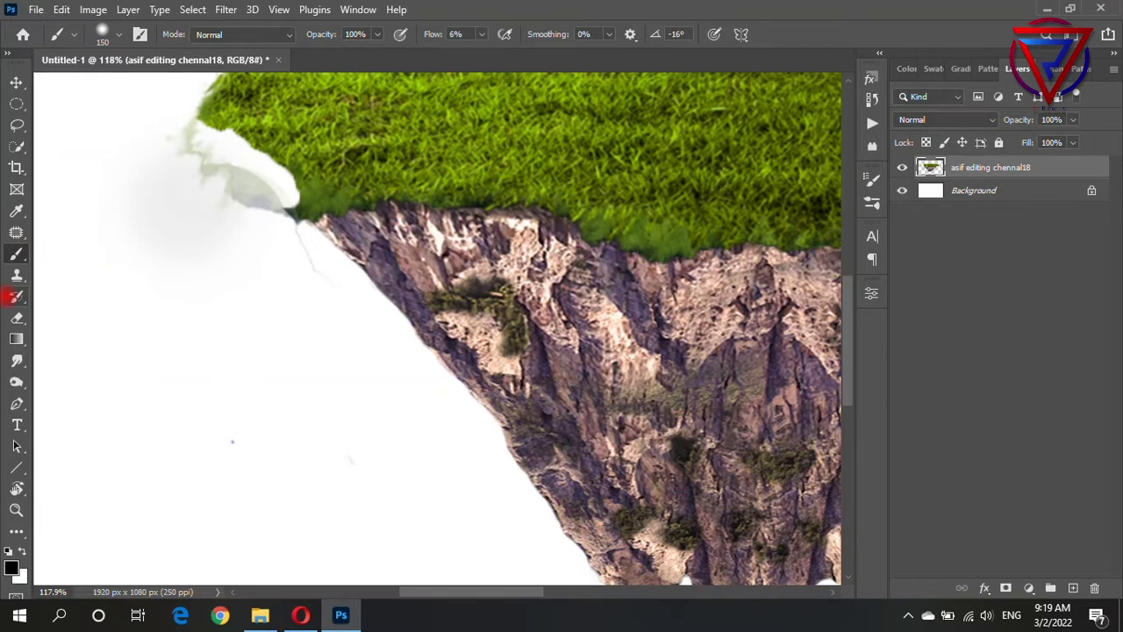
click(16, 318)
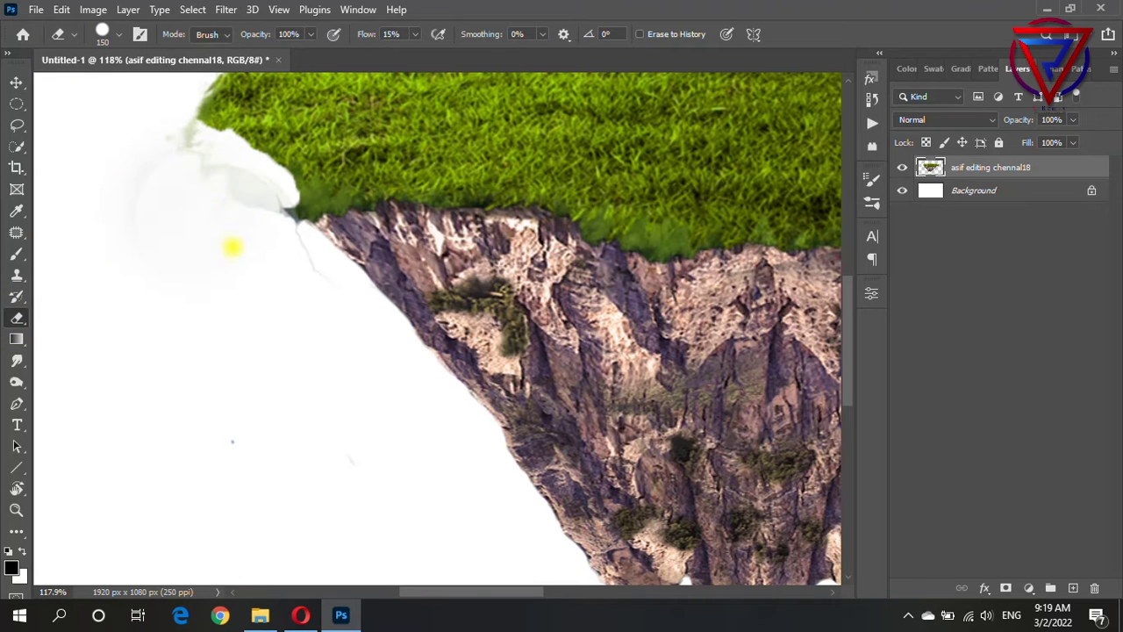
scroll(240, 301, down, 5)
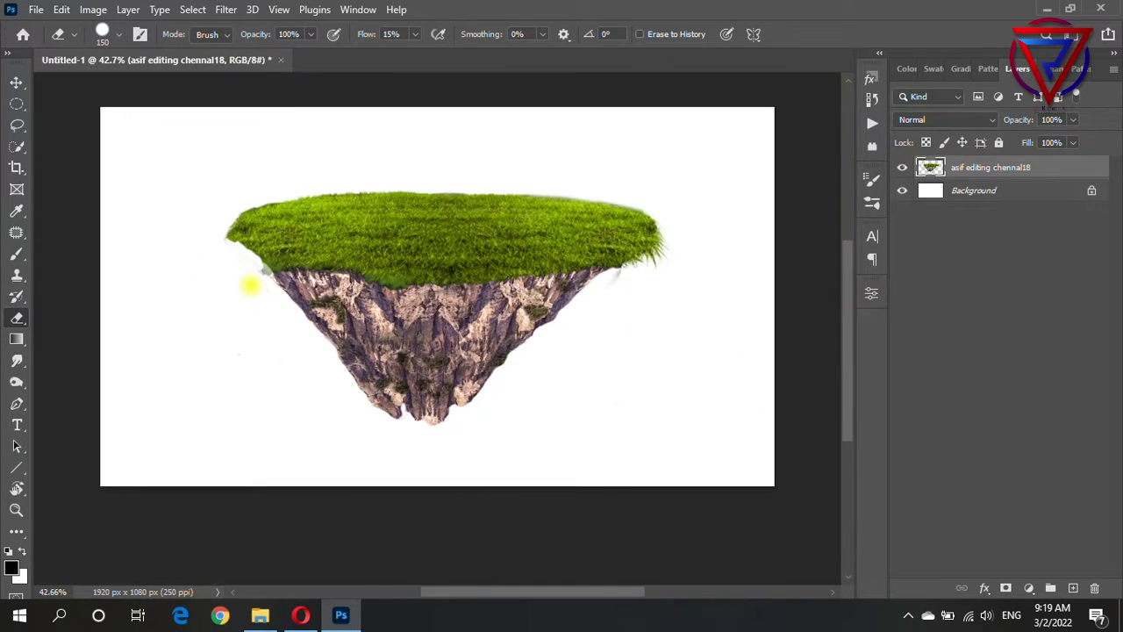
scroll(640, 296, up, 2)
scroll(614, 276, down, 2)
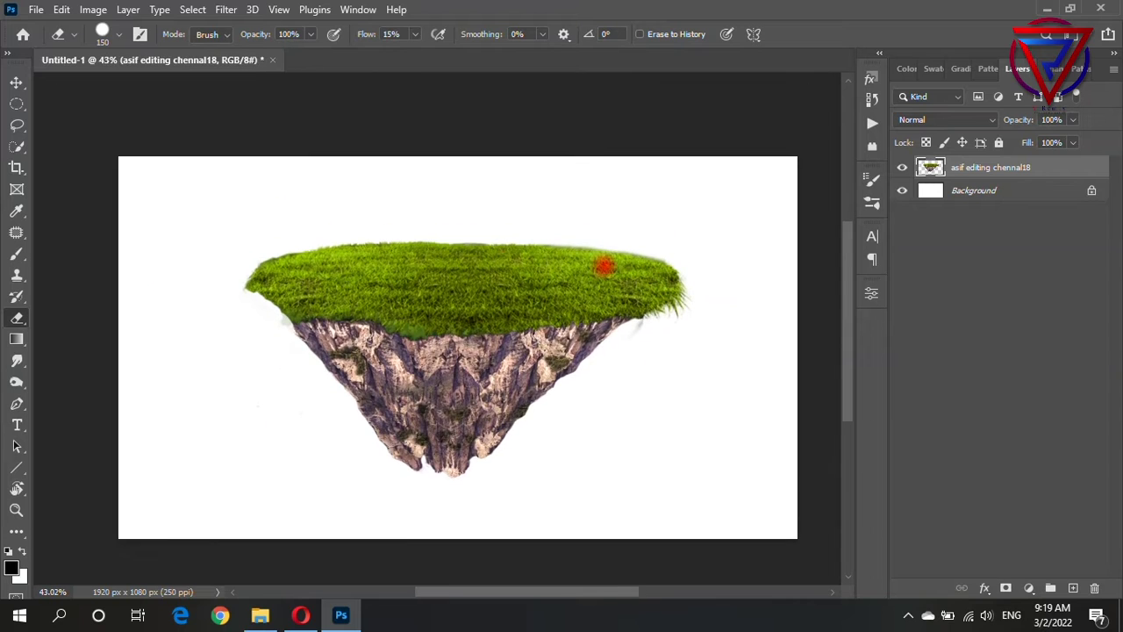
- Shrink the island to 95.22% and shift it down and to the right
click(16, 81)
key(ctrl+t)
drag(455, 327, 462, 360)
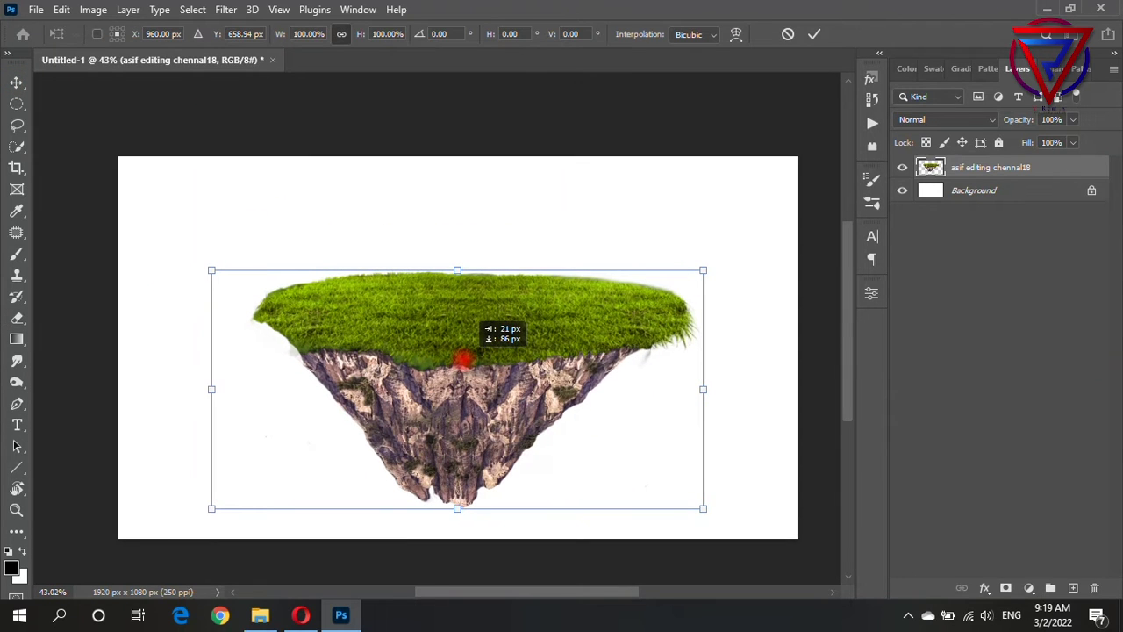
drag(668, 277, 501, 346)
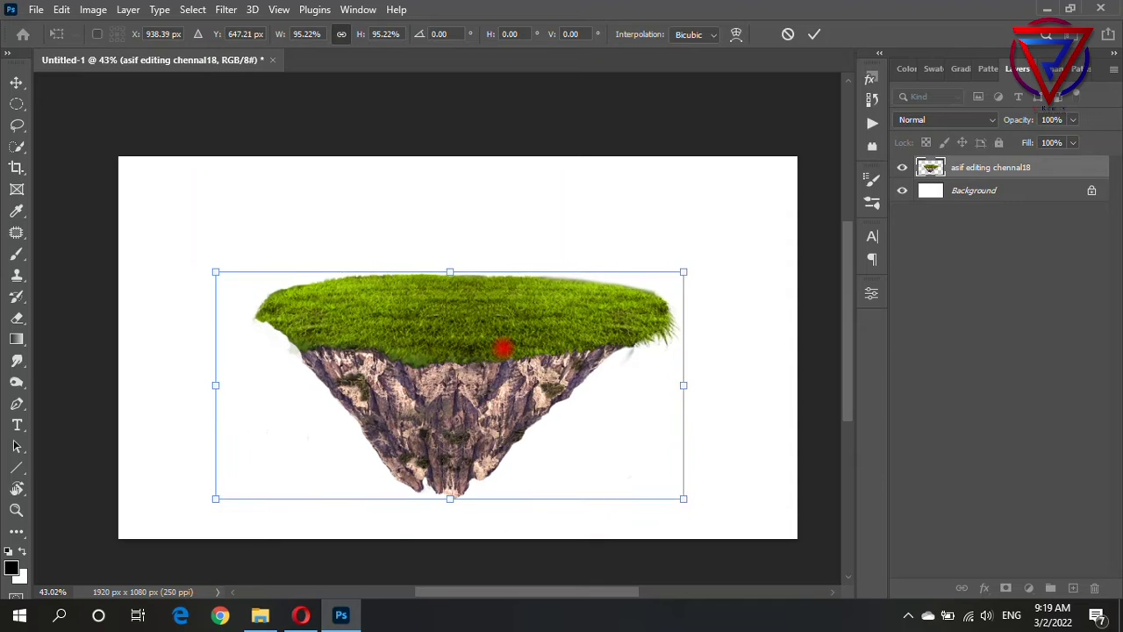
key(Return)
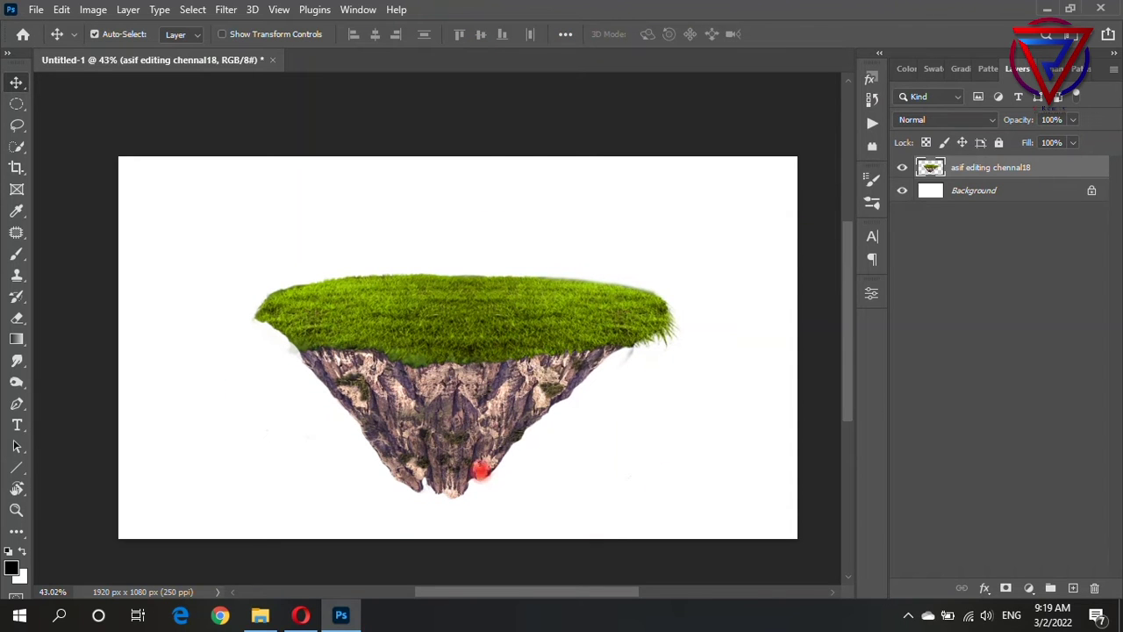
- Reopen the prepared-images folder to find the house image
click(260, 614)
scroll(907, 263, down, 5)
scroll(908, 263, up, 5)
- Place the house image, scale it down small, and set it on the island's left grass
ctrl+click(899, 330)
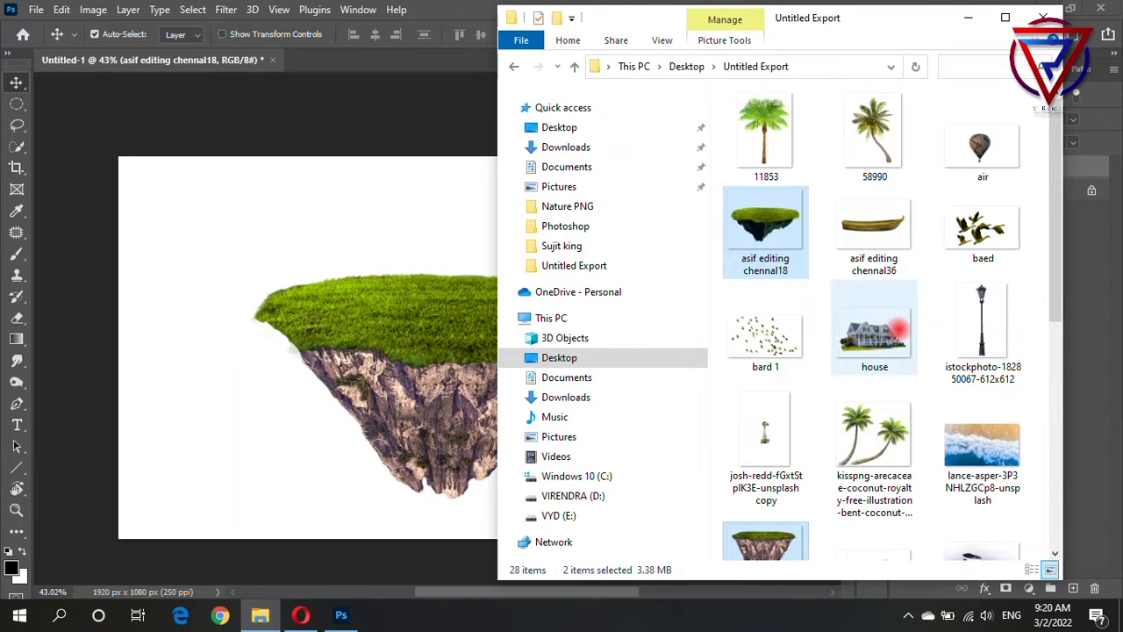
drag(899, 330, 343, 301)
drag(731, 165, 620, 171)
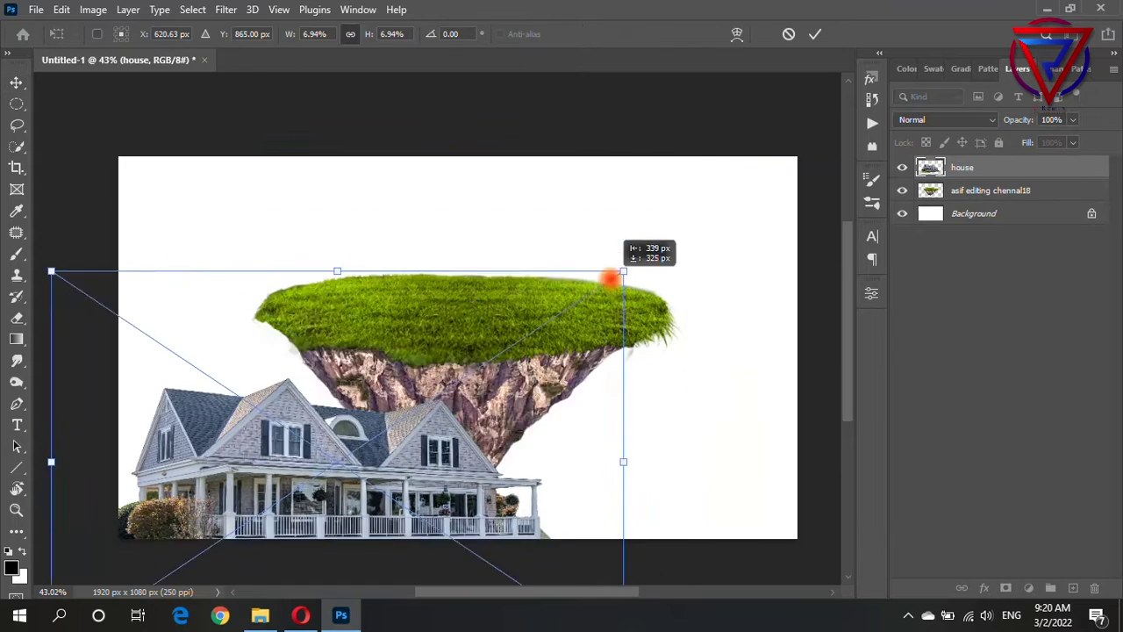
mouse_move(110, 482)
mouse_down()
mouse_move(469, 230)
mouse_move(514, 217)
mouse_up()
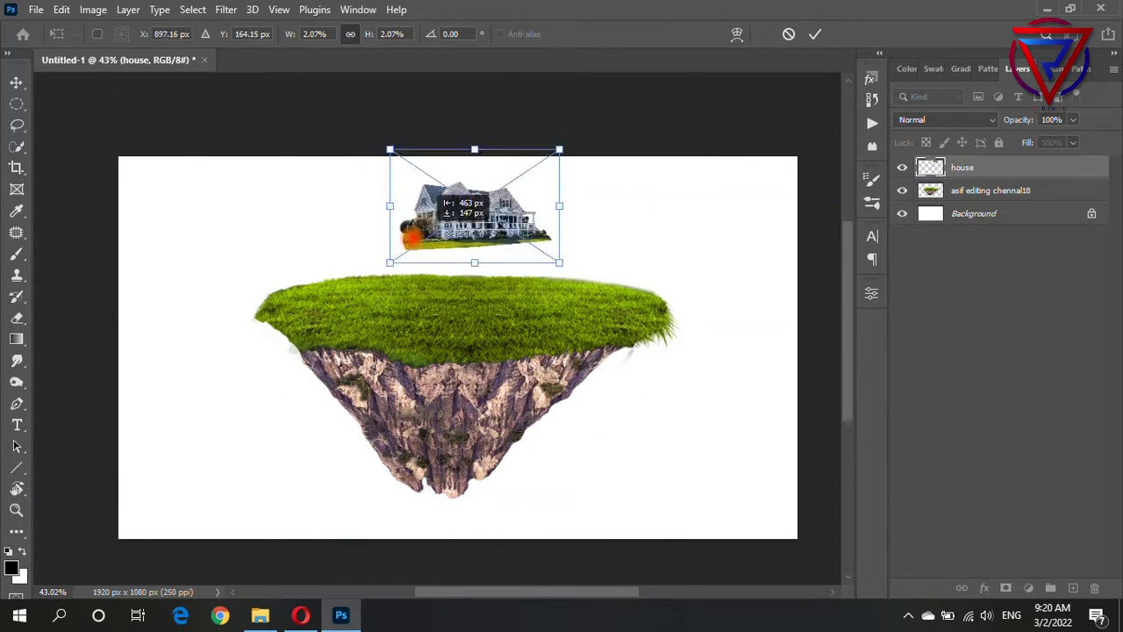
drag(602, 176, 358, 275)
key(Return)
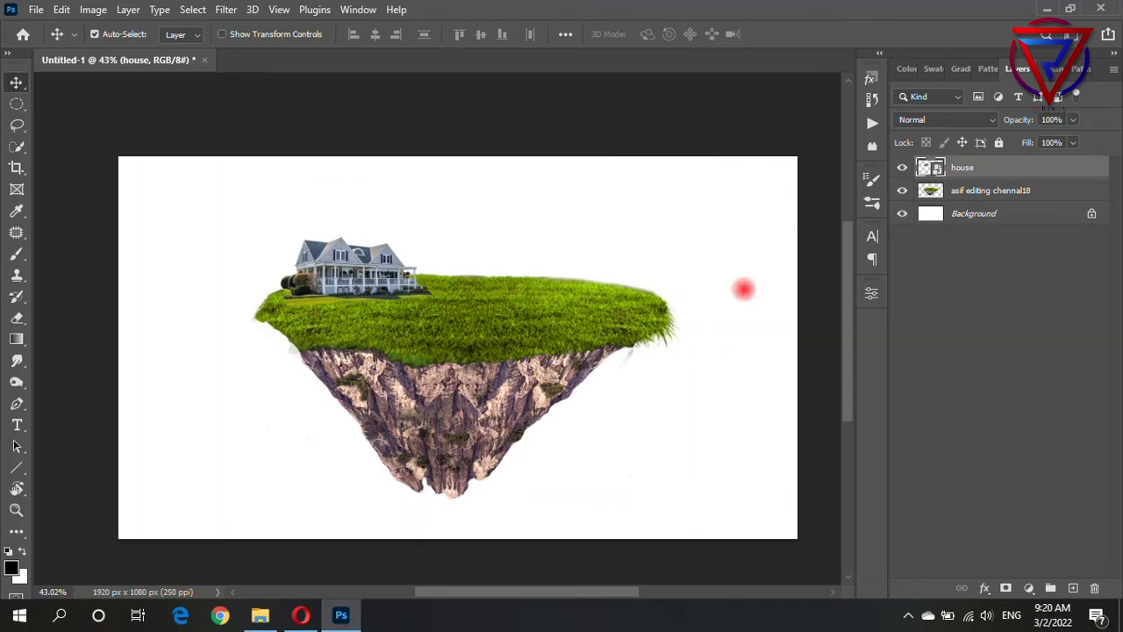
scroll(296, 328, up, 3)
scroll(296, 328, up, 3)
mouse_move(358, 291)
mouse_down()
mouse_move(356, 257)
mouse_move(365, 277)
mouse_up()
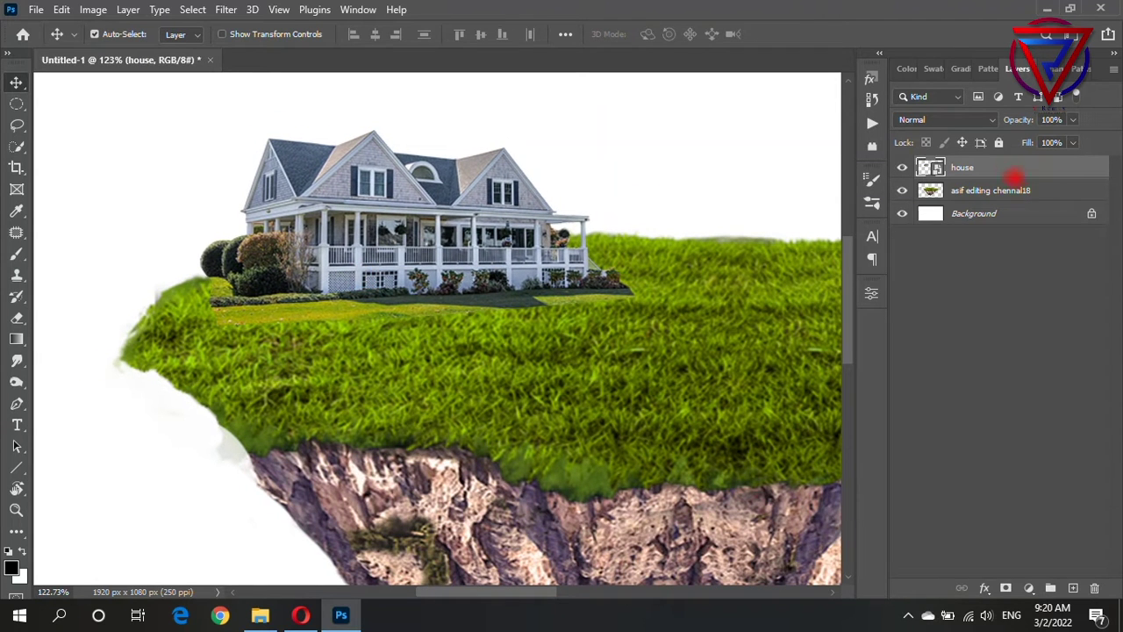
- Rasterize the house layer
right_click(1013, 177)
click(824, 319)
key(e)
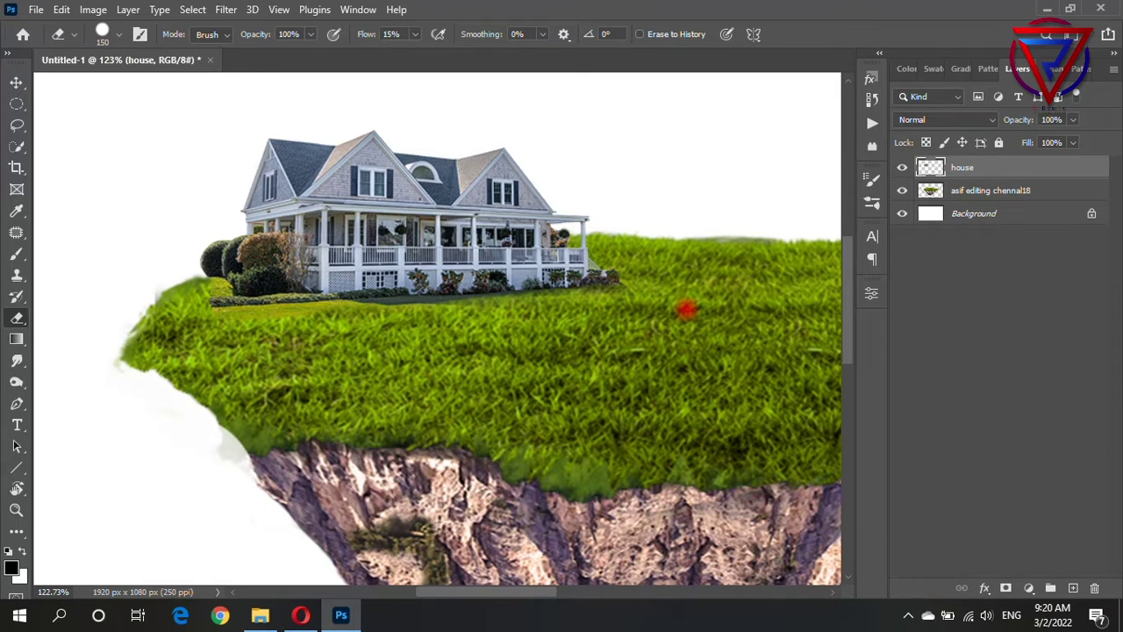
scroll(172, 344, down, 2)
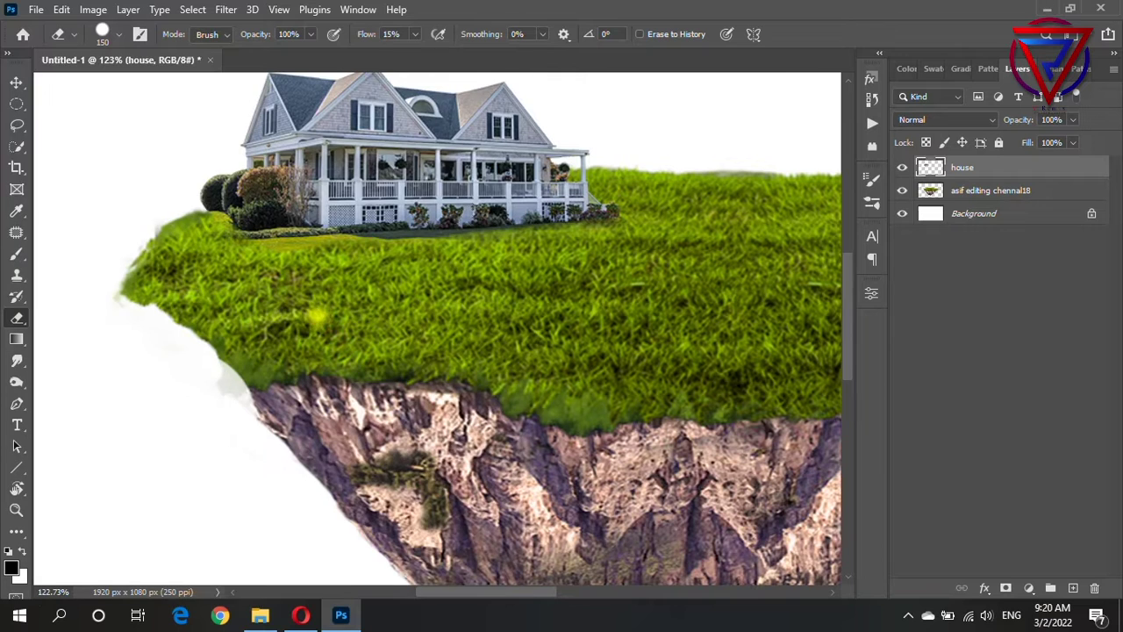
- Drag the pani tank, wooden hut and street lite images from Untitled Export onto the canvas
click(259, 614)
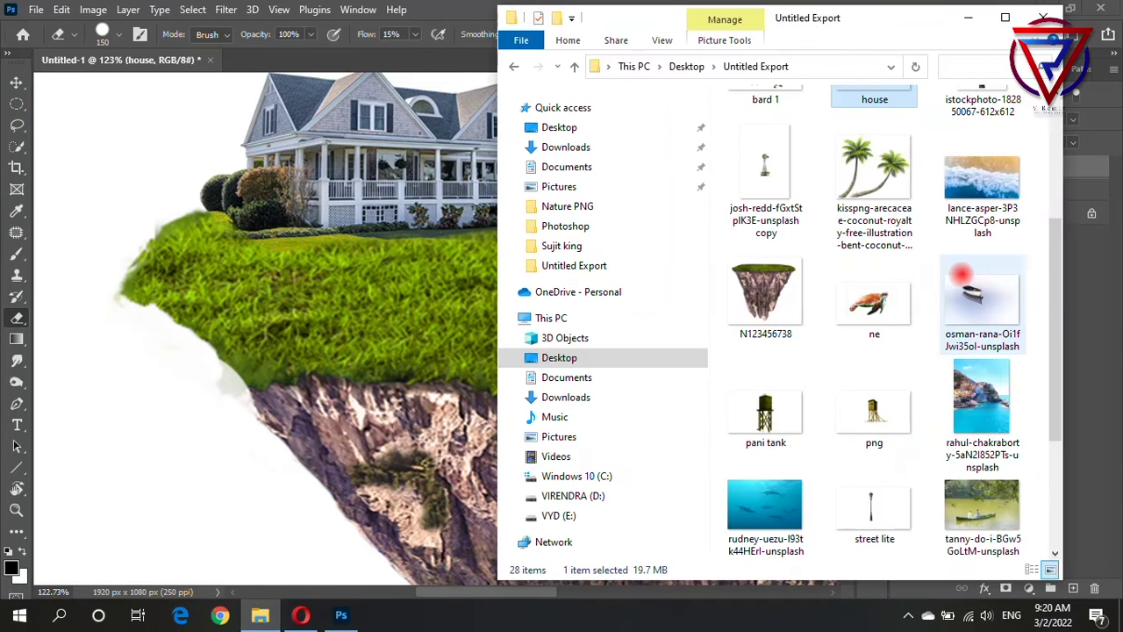
scroll(877, 351, down, 3)
scroll(877, 351, up, 5)
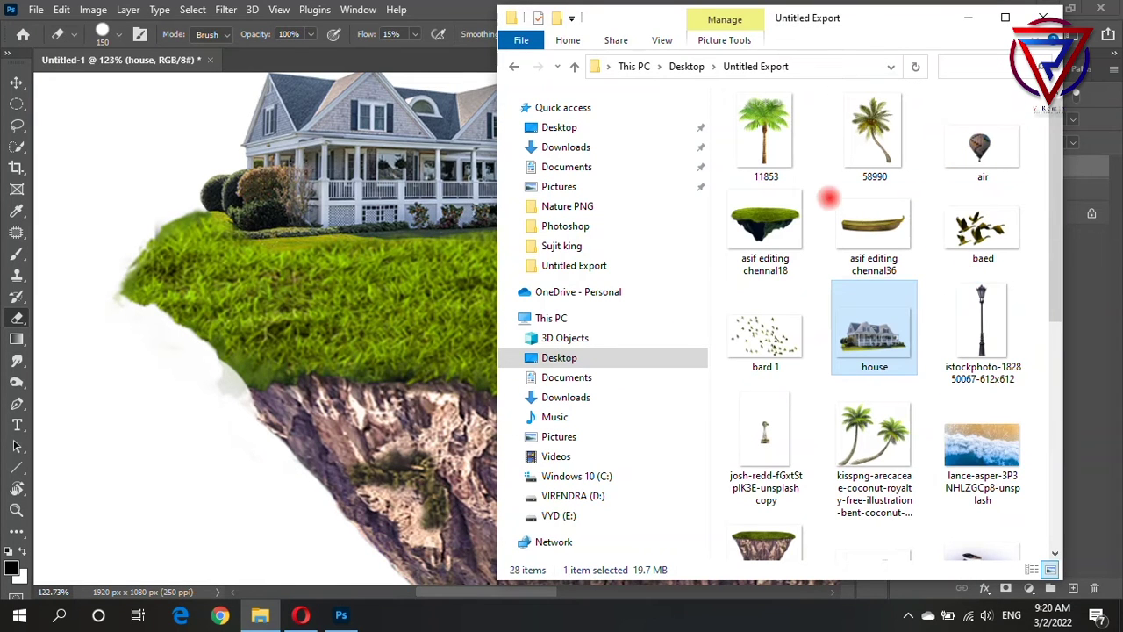
scroll(946, 304, down, 5)
drag(872, 235, 832, 254)
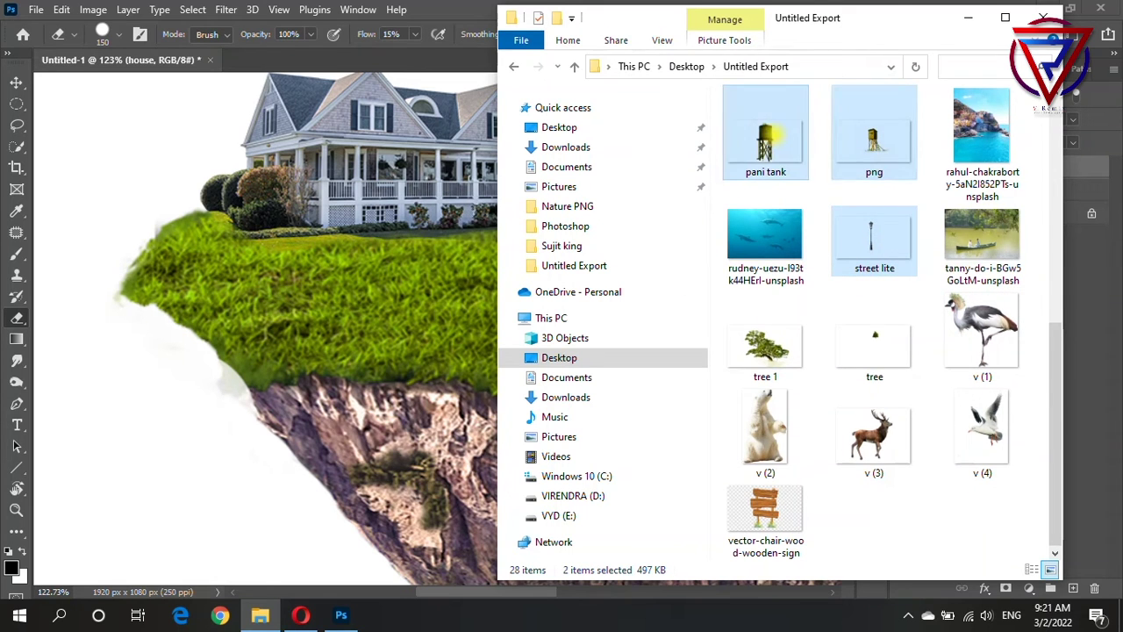
drag(765, 141, 439, 268)
- Scale the tank, hut and lamp, placing the hut at the island's right edge and lamp beside the house
scroll(552, 292, down, 3)
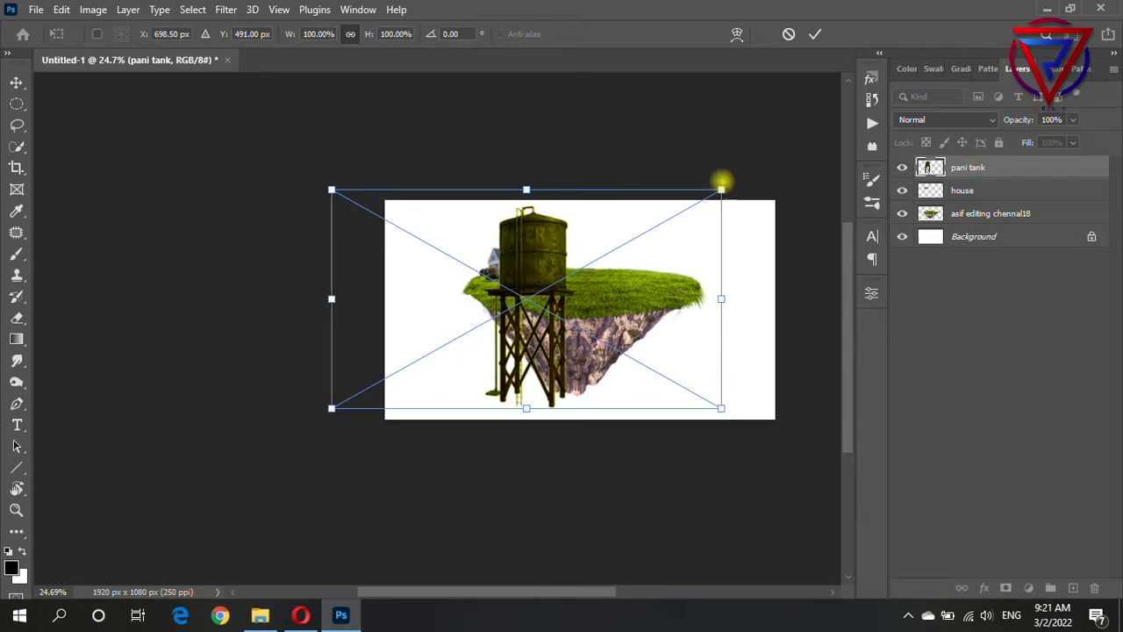
mouse_move(720, 188)
mouse_down()
mouse_move(501, 377)
mouse_move(526, 295)
mouse_move(572, 245)
mouse_up()
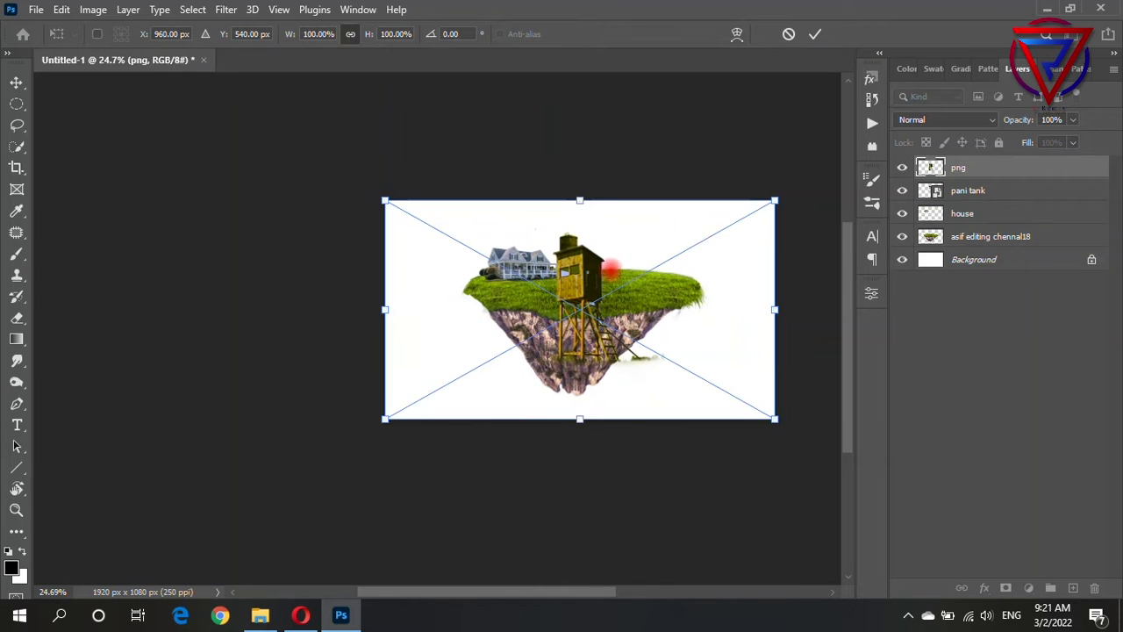
drag(385, 418, 597, 301)
drag(626, 251, 660, 261)
drag(774, 419, 494, 255)
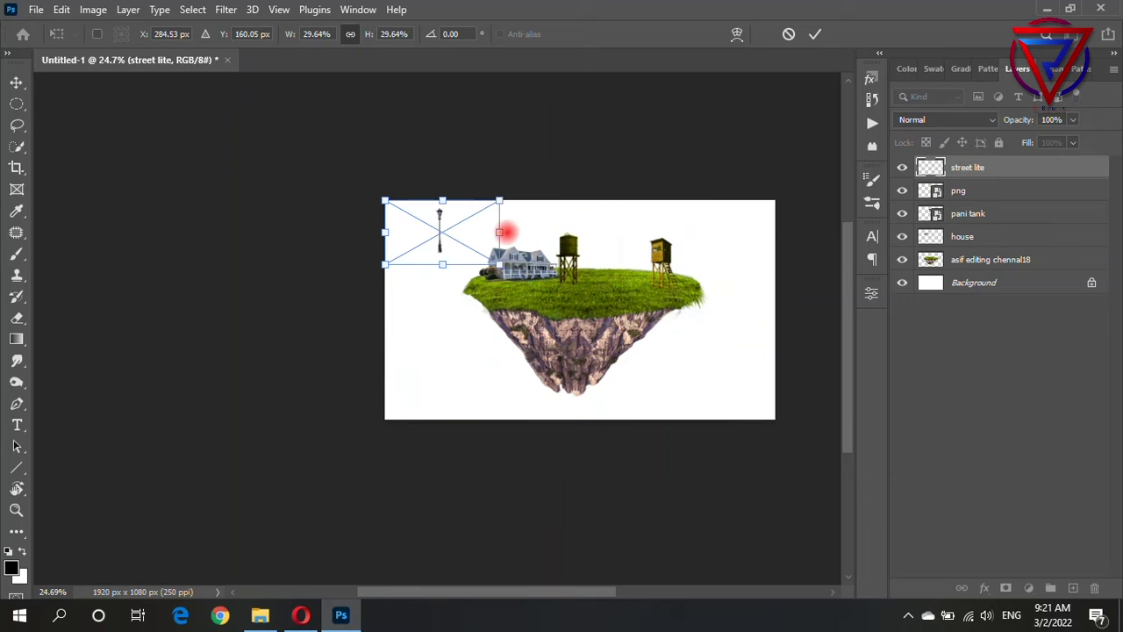
drag(449, 220, 509, 261)
key(Return)
key(e)
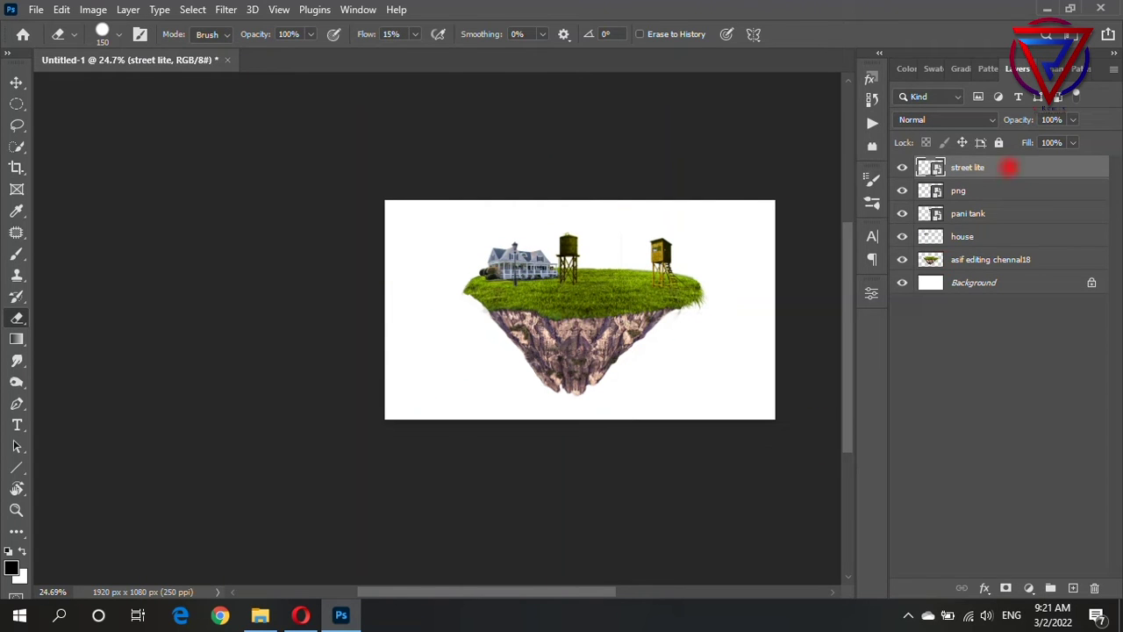
- Rasterize the street lamp, hut and water tank layers together
shift+click(989, 213)
right_click(991, 213)
click(796, 321)
scroll(639, 260, up, 5)
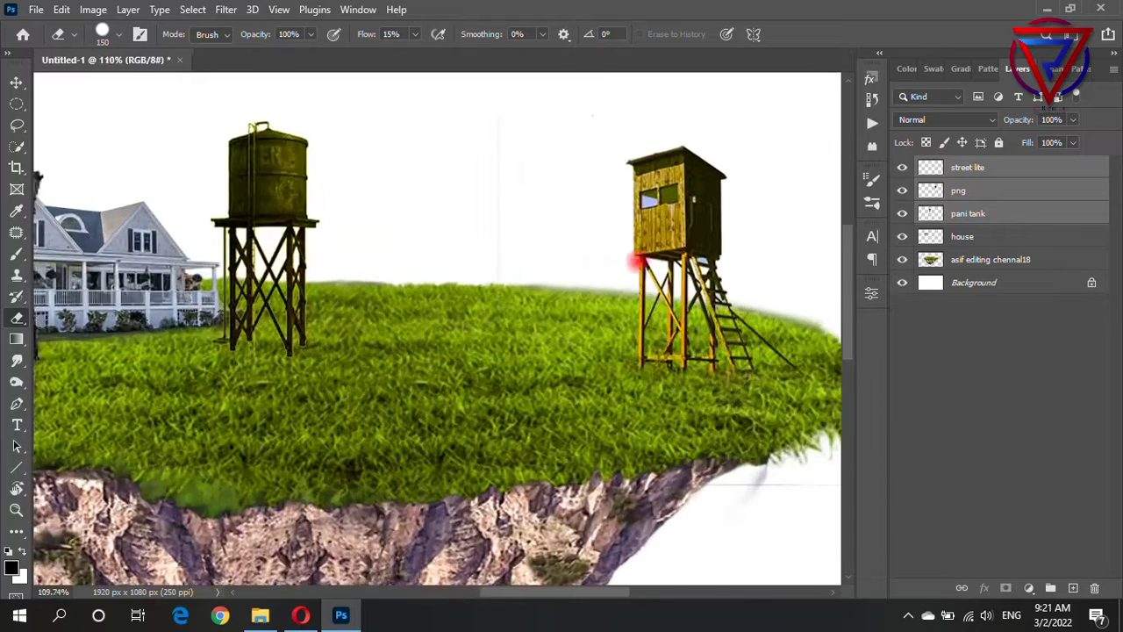
scroll(326, 251, up, 1)
scroll(409, 220, up, 2)
- Select the water tank layer alone and begin a Free Transform on it
key(v)
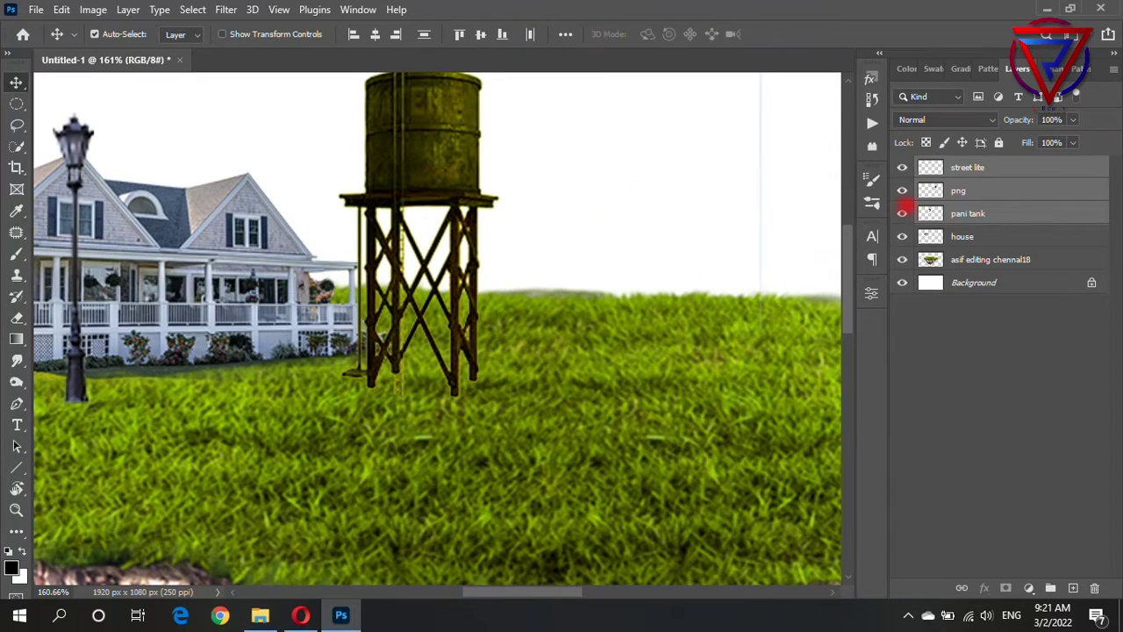
click(970, 215)
key(ctrl+t)
- Shrink the water tank to about 43%
mouse_move(498, 228)
mouse_down()
mouse_move(411, 230)
mouse_move(490, 189)
mouse_up()
key(Return)
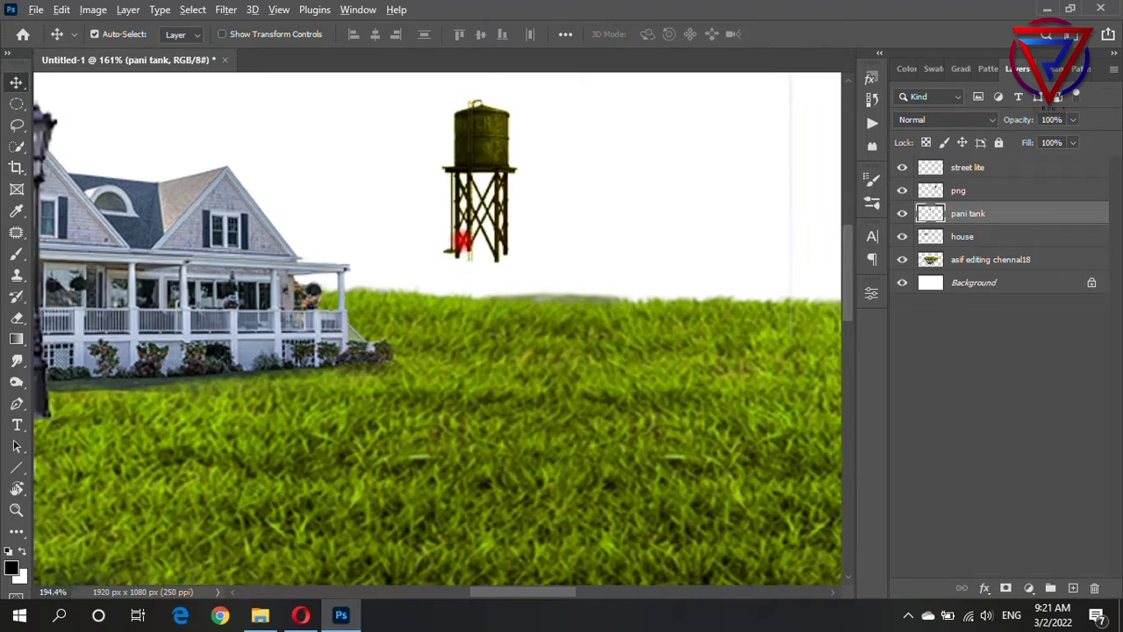
scroll(461, 242, up, 3)
scroll(462, 238, up, 1)
- Lengthen the tank's legs by duplicating their lower part, moving it down, and merging
right_click(17, 107)
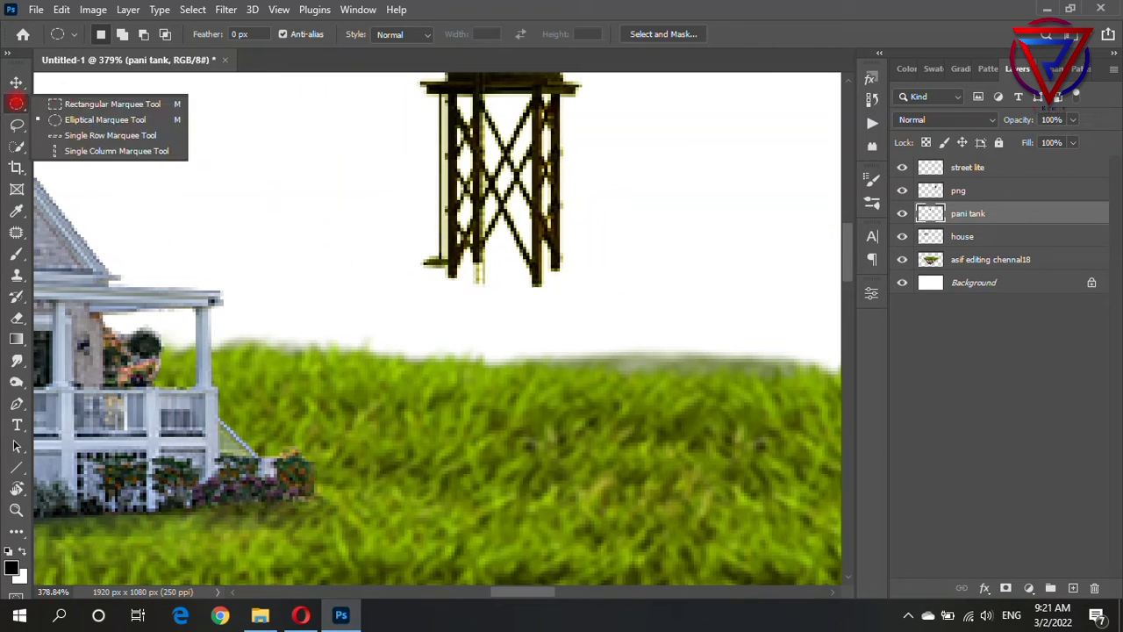
click(97, 105)
drag(403, 246, 622, 323)
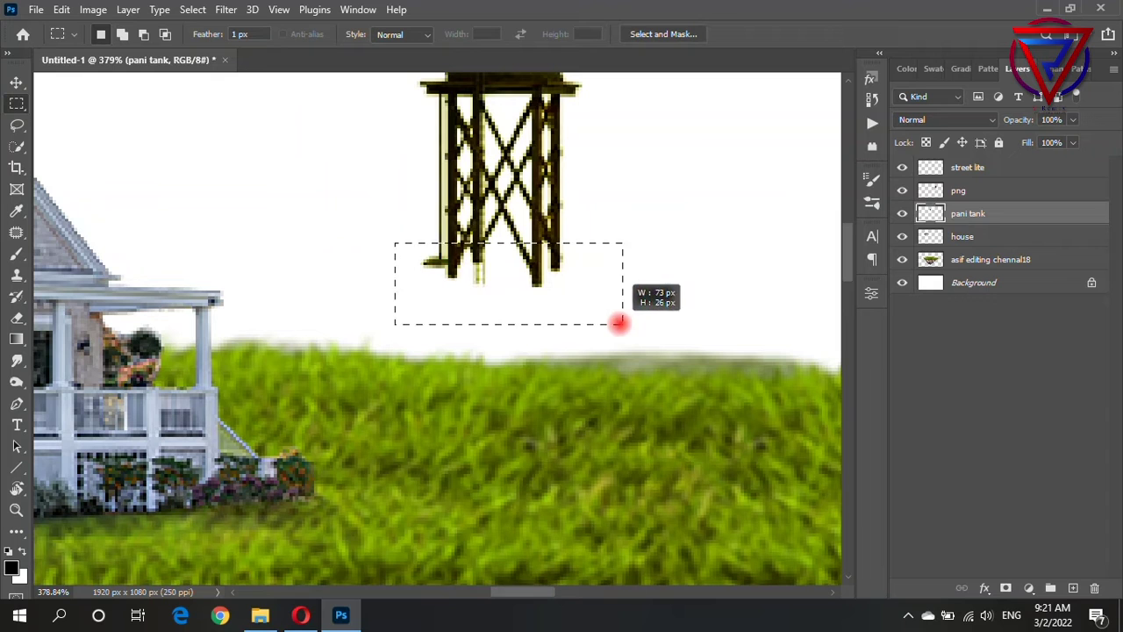
drag(409, 125, 597, 274)
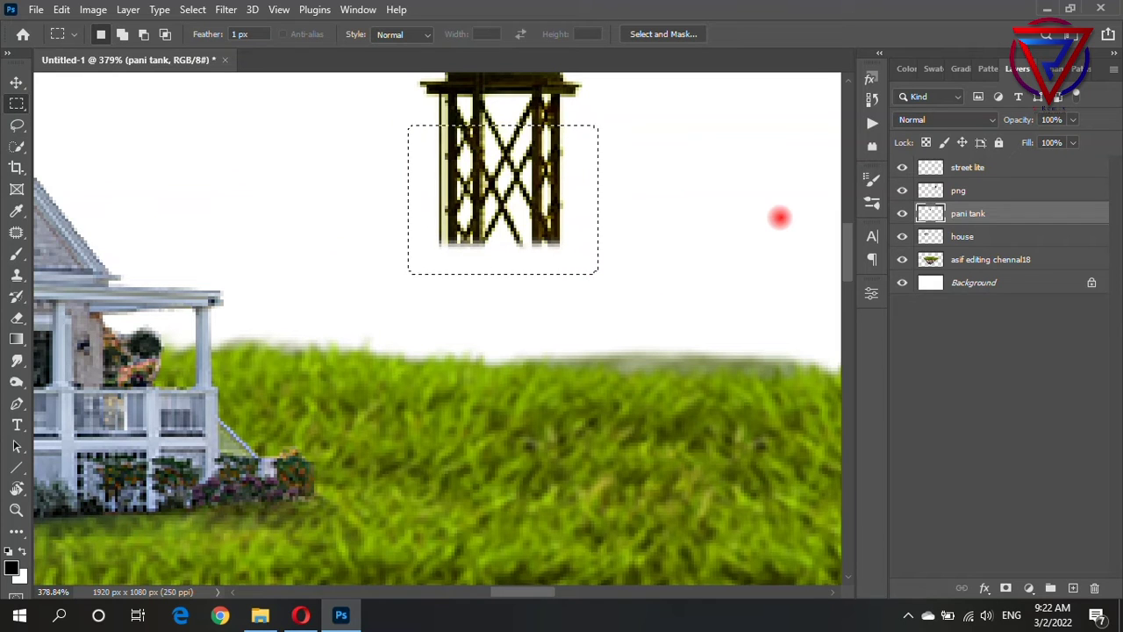
key(ctrl+j)
key(v)
mouse_move(514, 180)
mouse_down()
mouse_move(515, 303)
mouse_move(518, 292)
mouse_up()
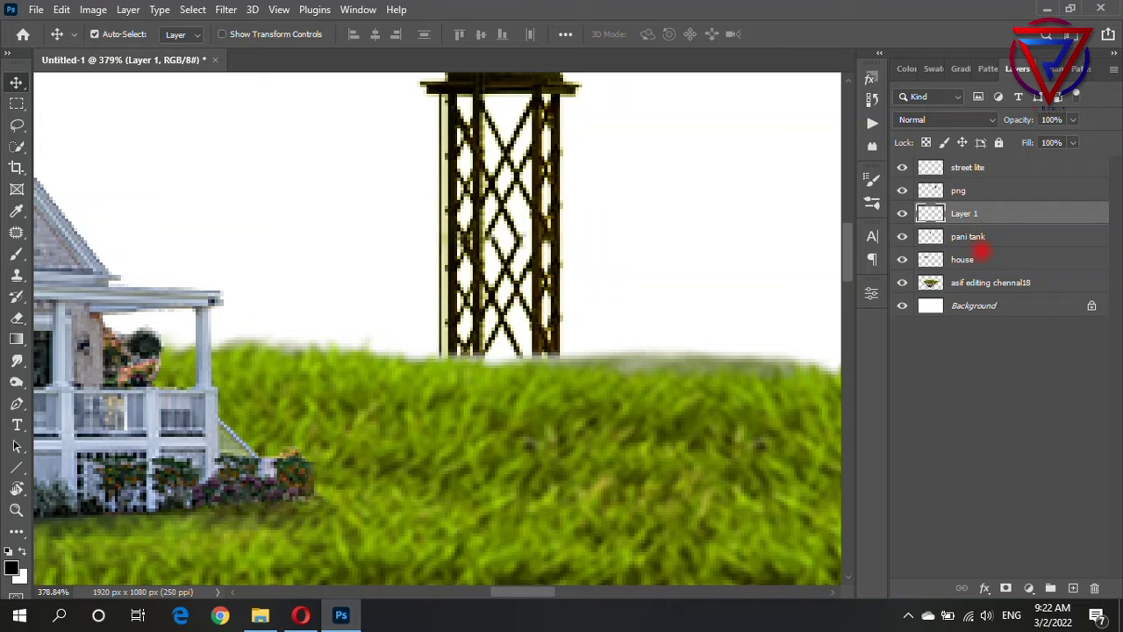
shift+click(974, 237)
key(ctrl+e)
- Move the water tower behind the house's right end, with its layer below the house
scroll(705, 280, down, 5)
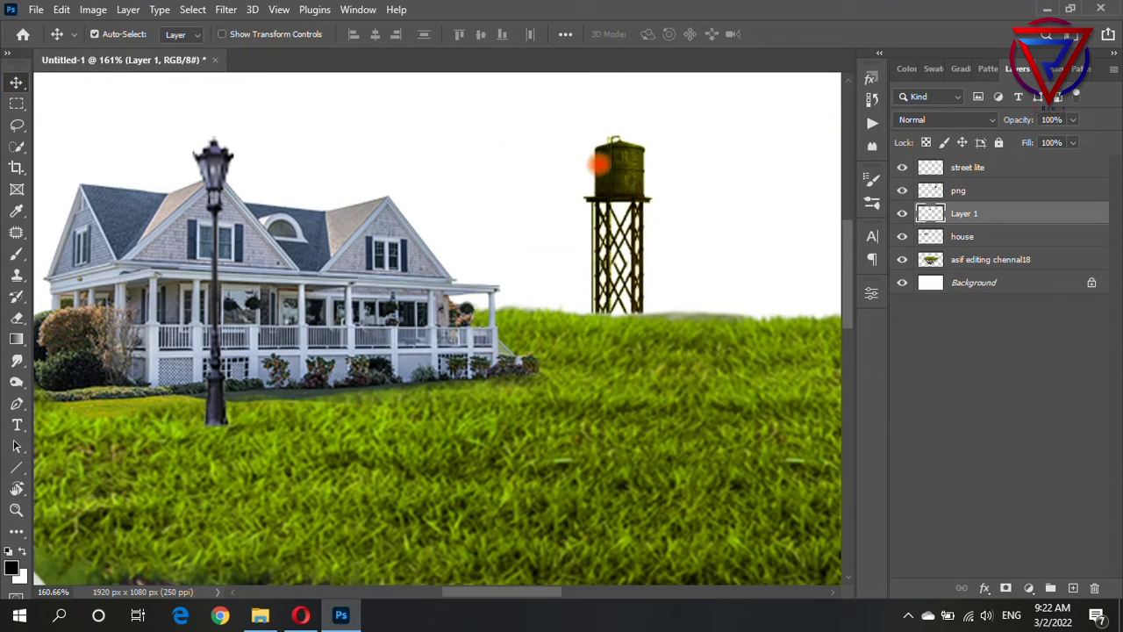
drag(598, 164, 466, 165)
drag(1003, 213, 1009, 247)
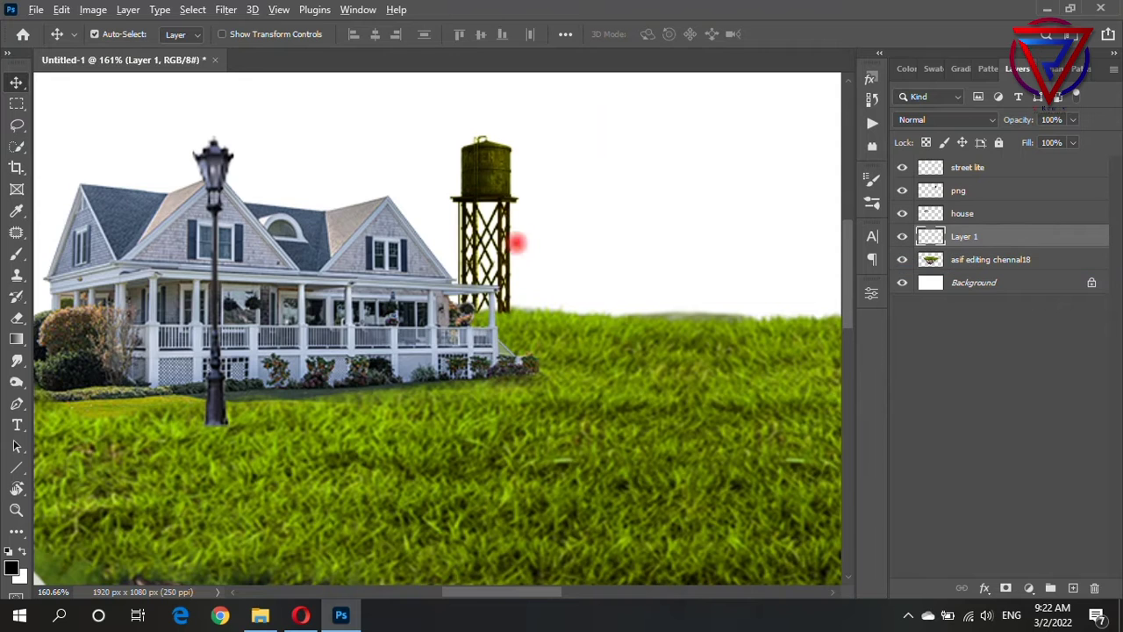
scroll(517, 243, up, 1)
mouse_move(499, 176)
mouse_down()
mouse_move(482, 195)
mouse_move(459, 181)
mouse_move(462, 161)
mouse_up()
scroll(526, 228, up, 2)
- Stretch the water tower taller with Free Transform
key(ctrl+t)
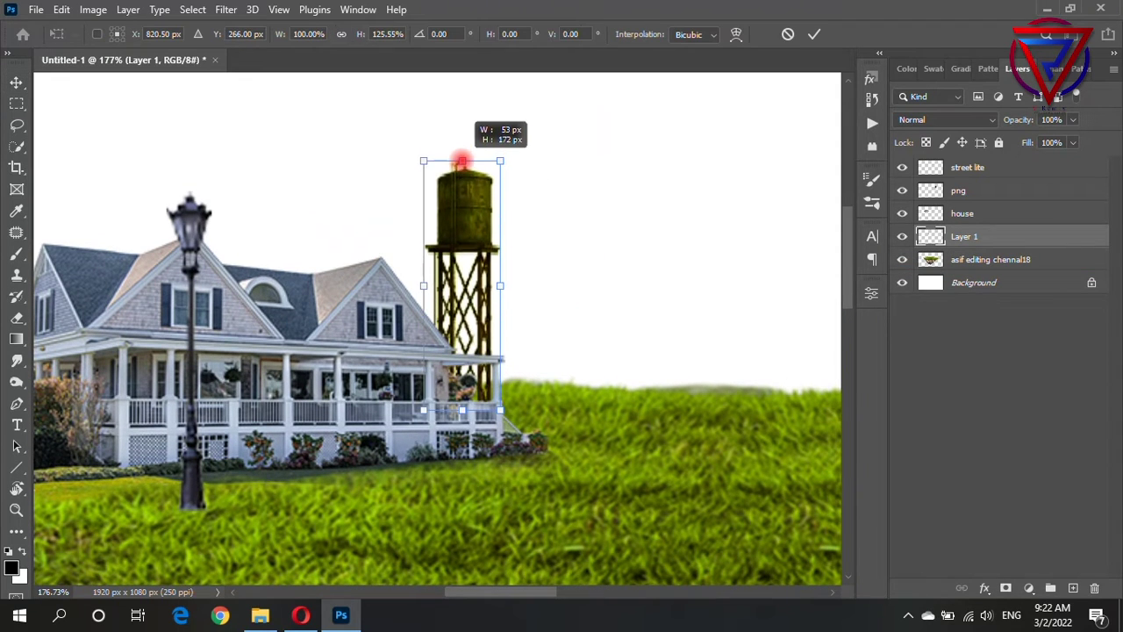
key(Return)
scroll(574, 266, down, 2)
scroll(386, 307, down, 3)
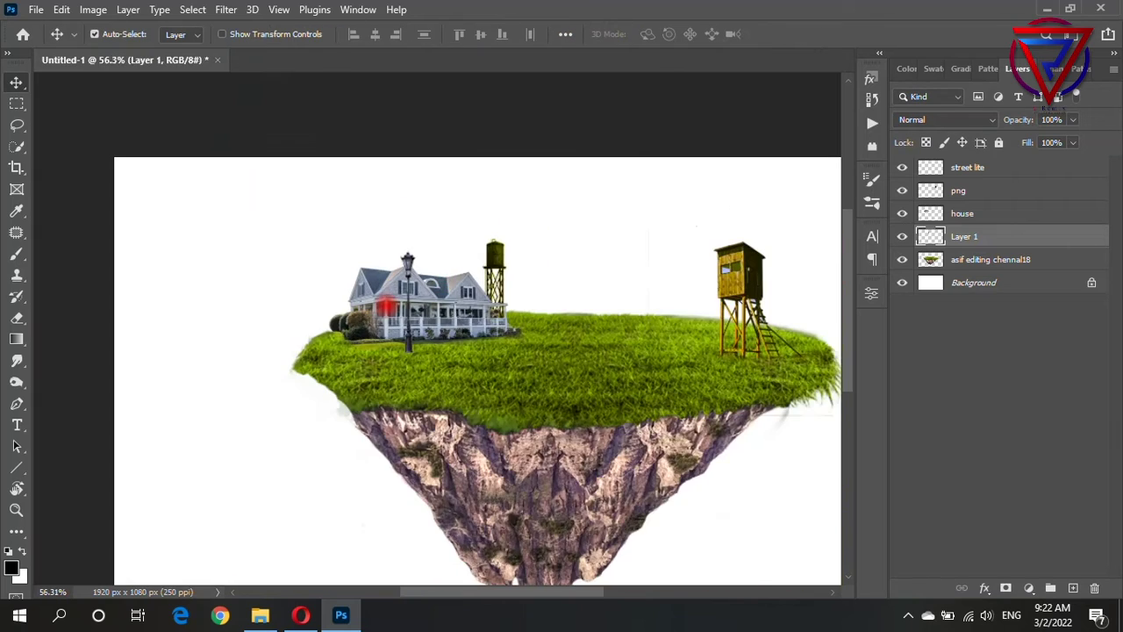
scroll(822, 351, up, 1)
- Shrink the street lamp to about 78% and move it up-left onto the porch
click(647, 262)
scroll(313, 257, up, 2)
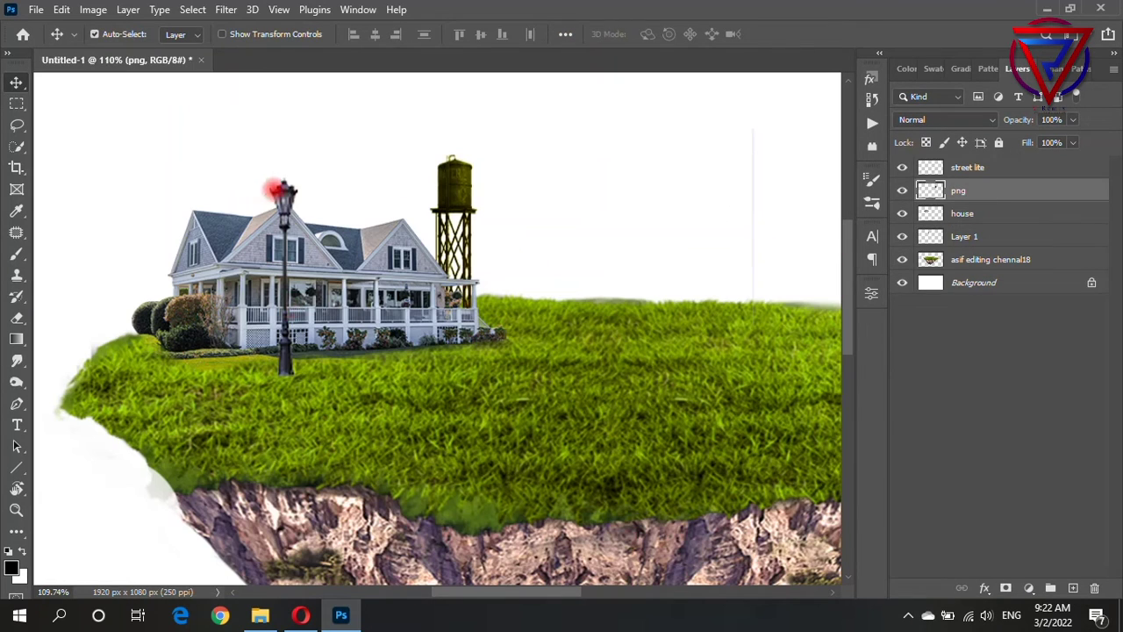
click(283, 191)
key(ctrl+t)
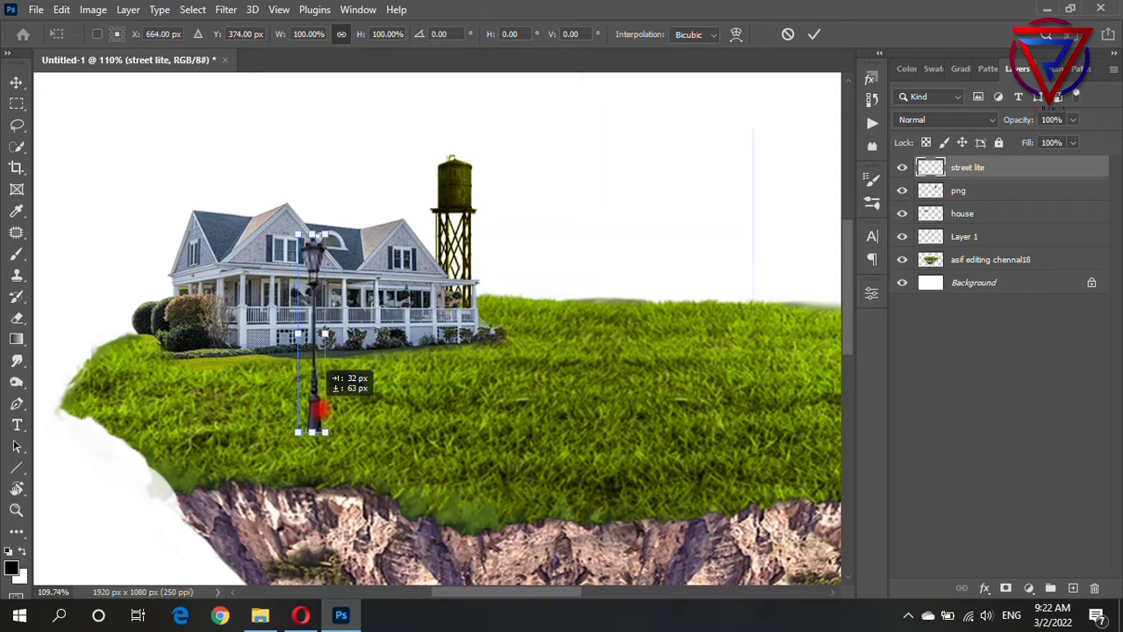
drag(284, 356, 255, 333)
drag(271, 153, 255, 255)
key(Return)
- Duplicate the street lamp three times and space the copies evenly along the porch
scroll(253, 298, up, 2)
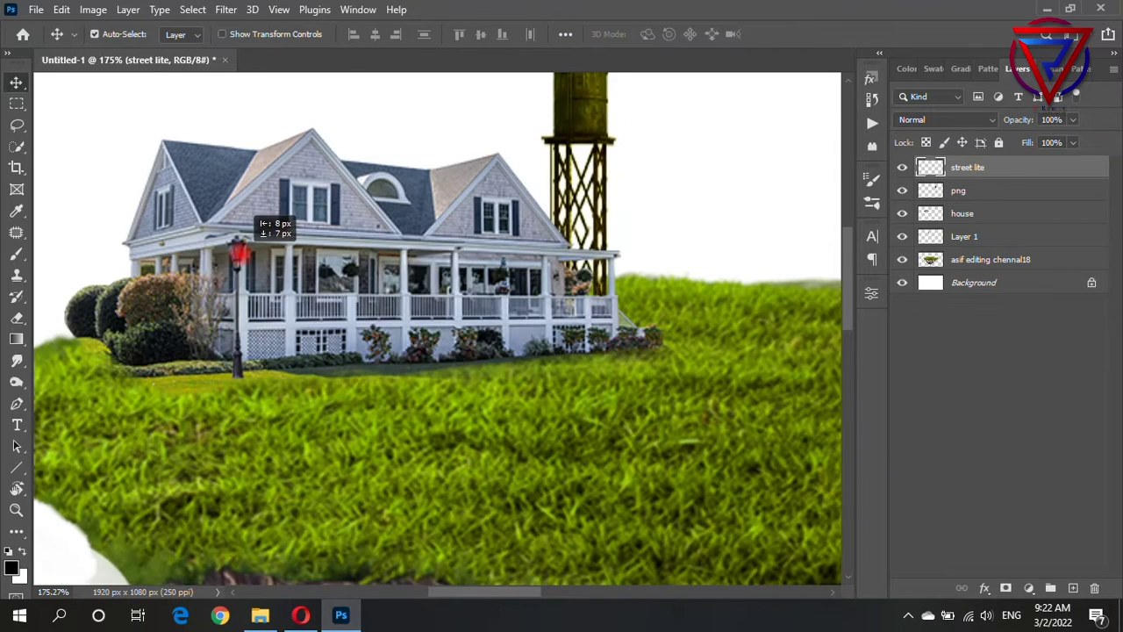
drag(364, 251, 365, 253)
key(ctrl+t)
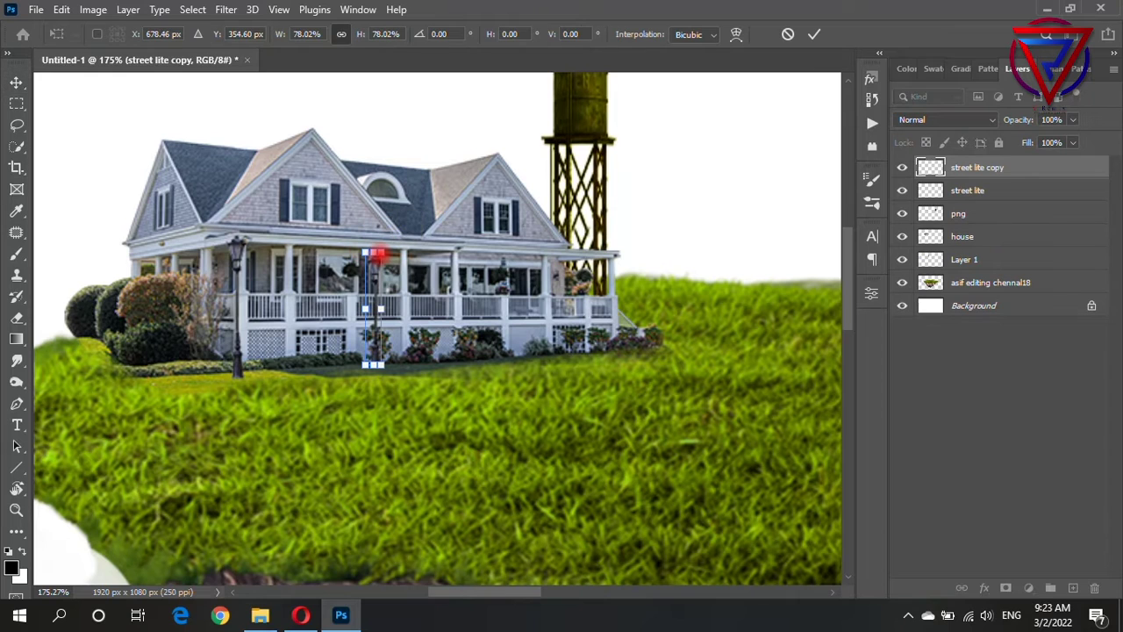
key(Return)
drag(379, 219, 559, 221)
key(ctrl+t)
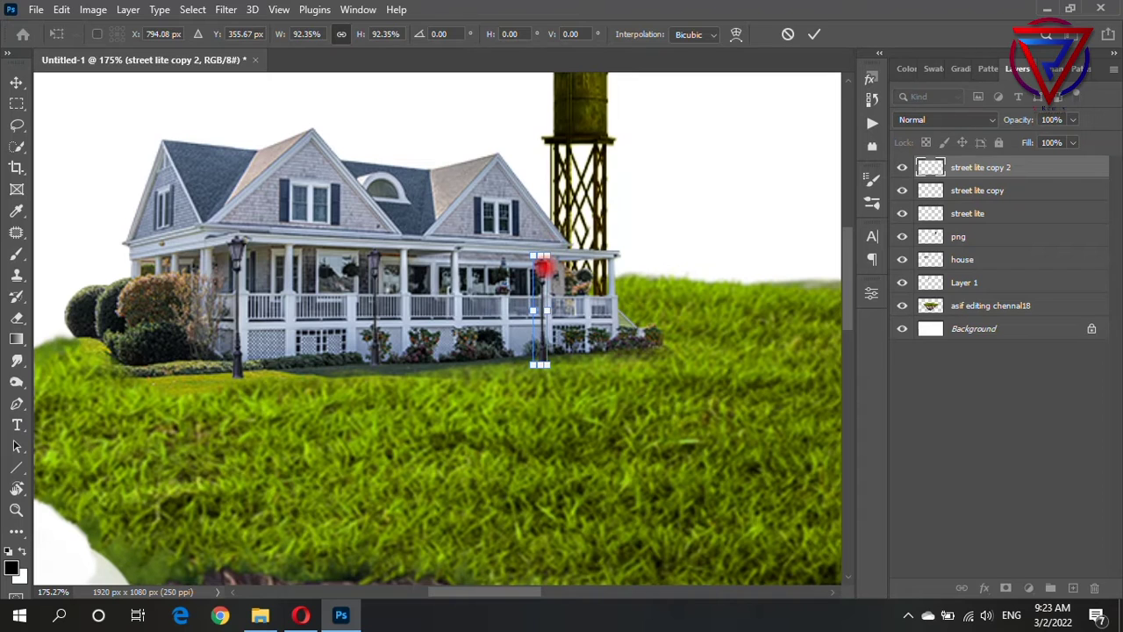
key(Return)
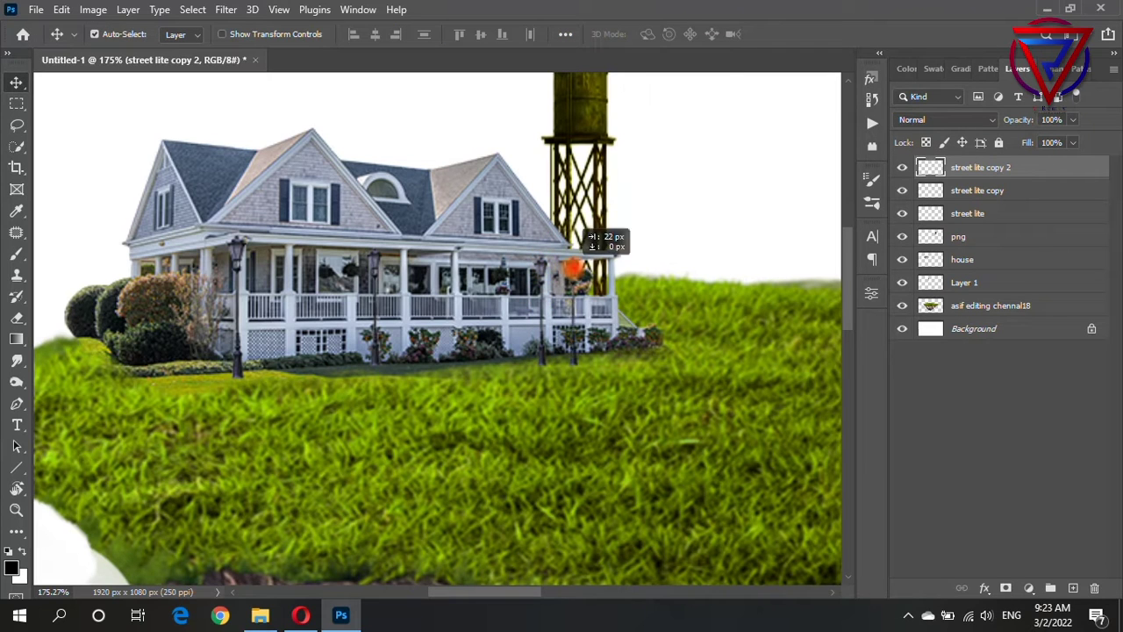
mouse_move(582, 230)
mouse_down()
mouse_move(667, 220)
mouse_move(657, 259)
mouse_up()
key(ctrl+j)
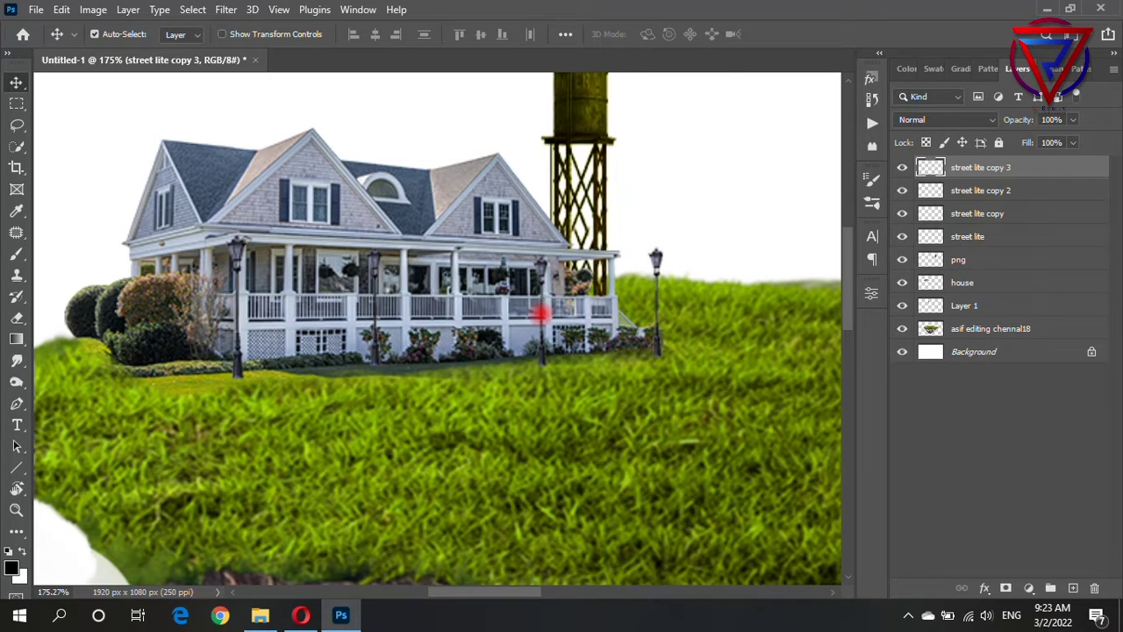
drag(540, 312, 562, 306)
drag(657, 307, 625, 327)
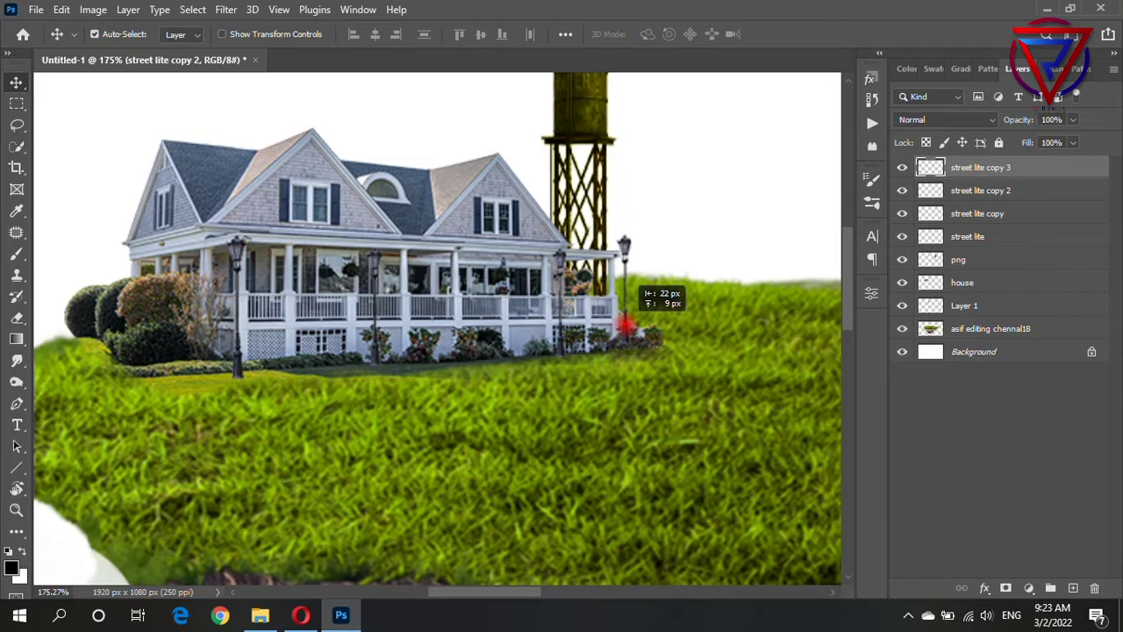
drag(562, 307, 525, 307)
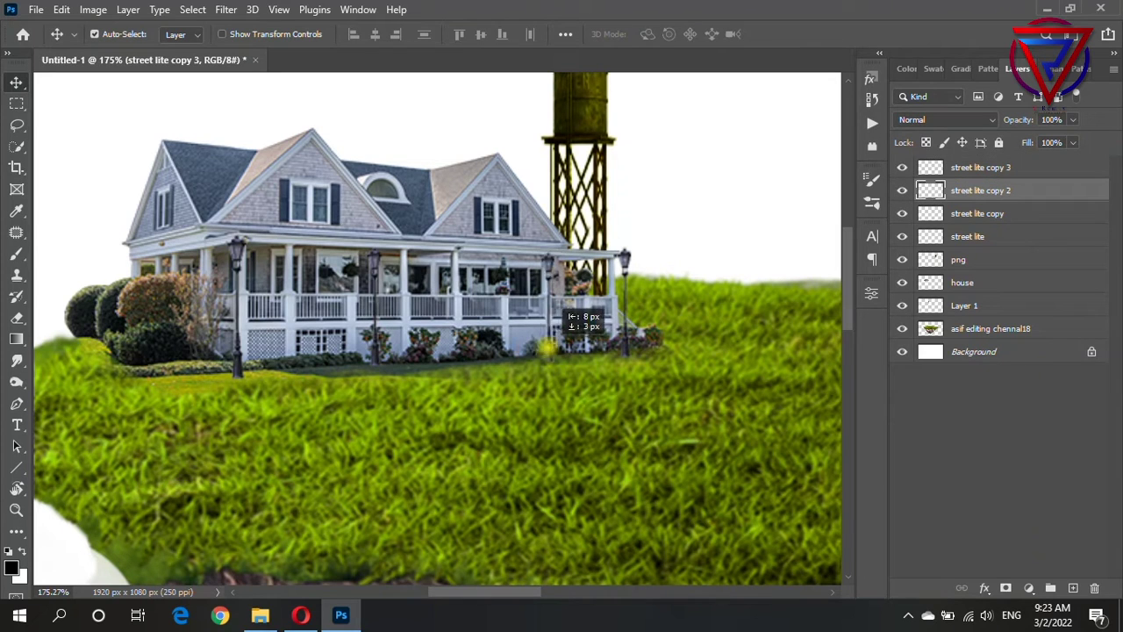
- Zoom out to view the whole island with its four street lamps
click(624, 332)
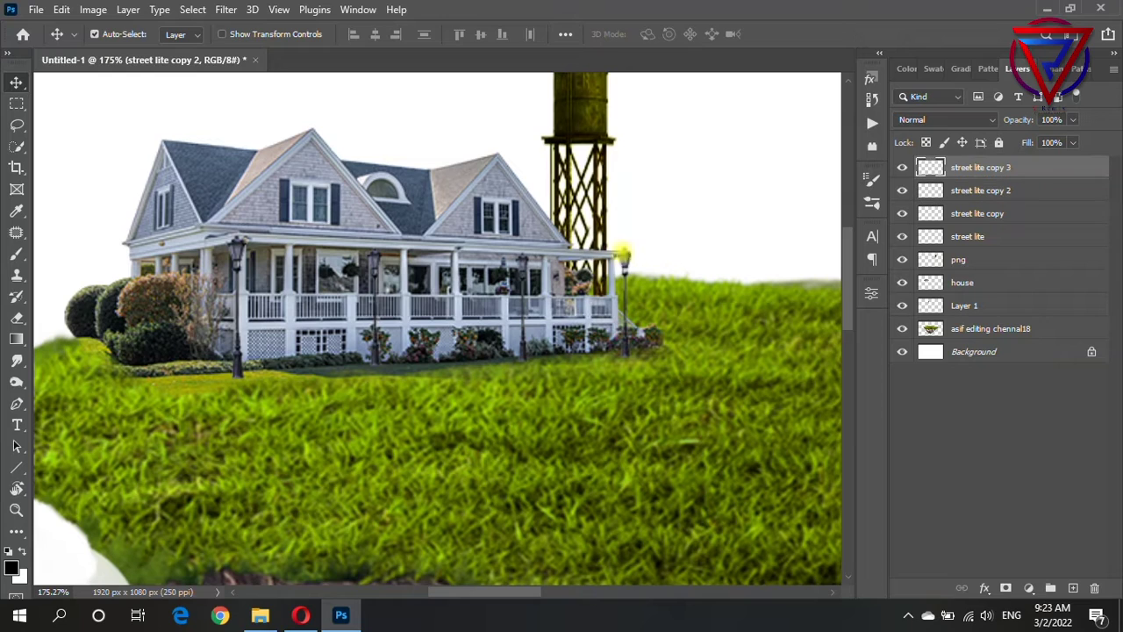
key(ctrl+t)
key(Return)
scroll(431, 271, down, 3)
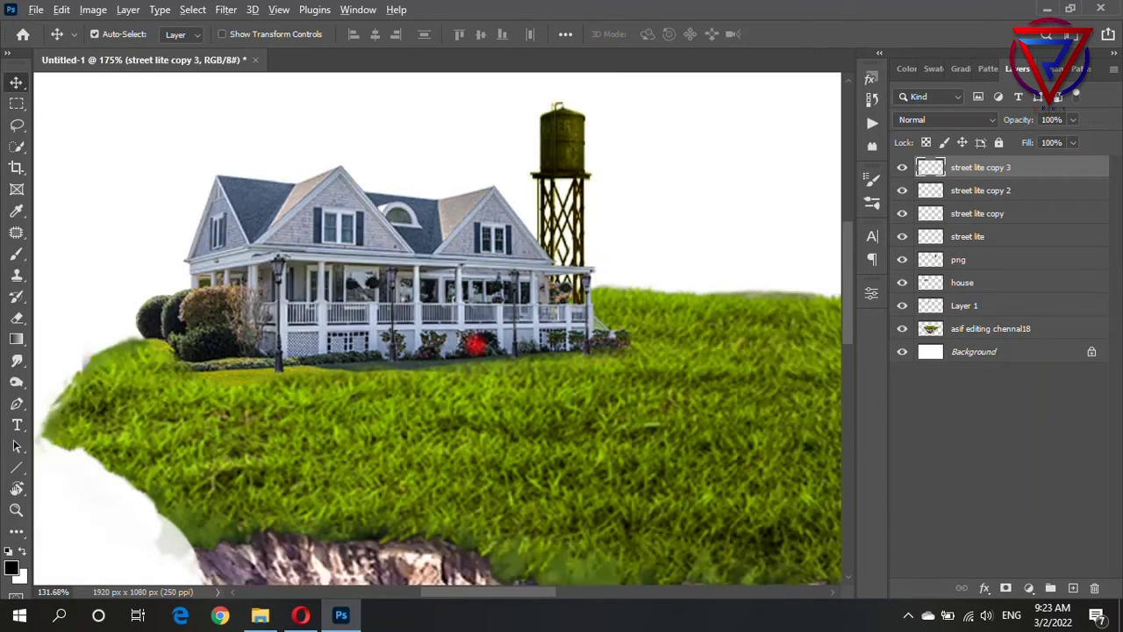
scroll(474, 339, down, 2)
scroll(474, 340, up, 3)
scroll(490, 334, up, 2)
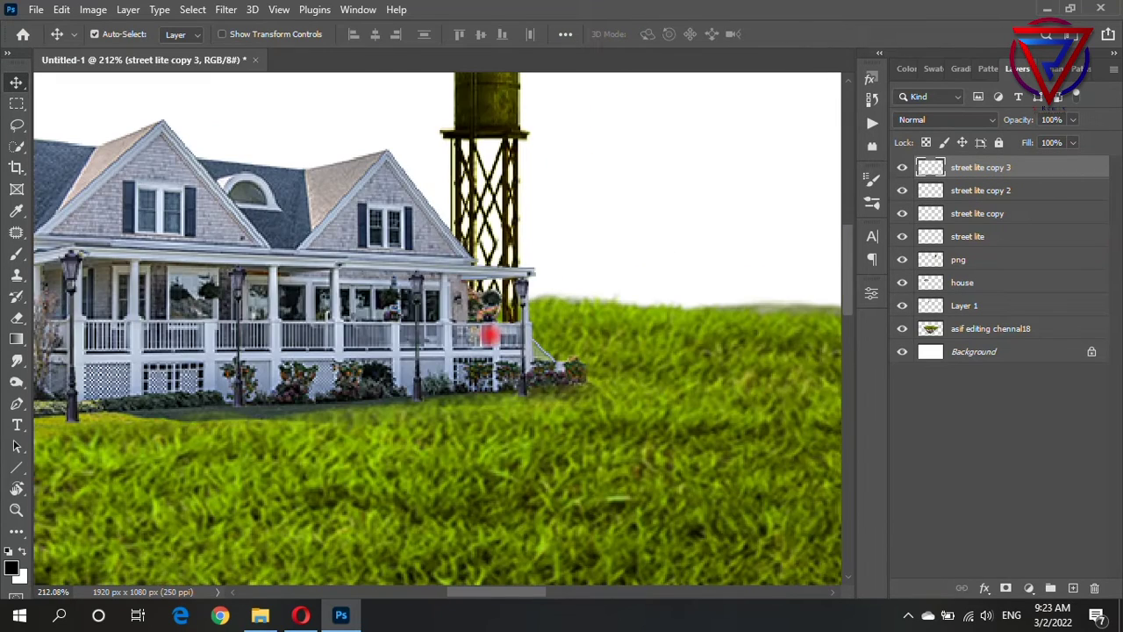
- Enlarge the street lite copy 2 lamp slightly
click(238, 275)
key(ctrl+t)
key(Return)
click(417, 282)
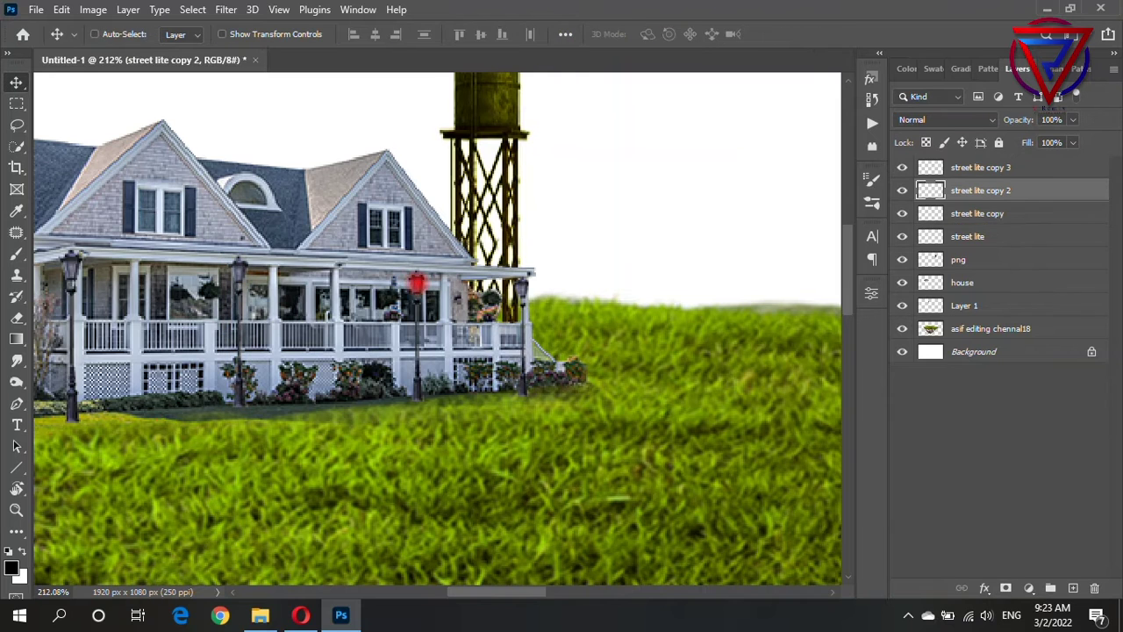
key(ctrl+t)
drag(426, 270, 430, 262)
key(Return)
- Enlarge the street lite copy 3 lamp slightly, then reselect the house layer
click(522, 289)
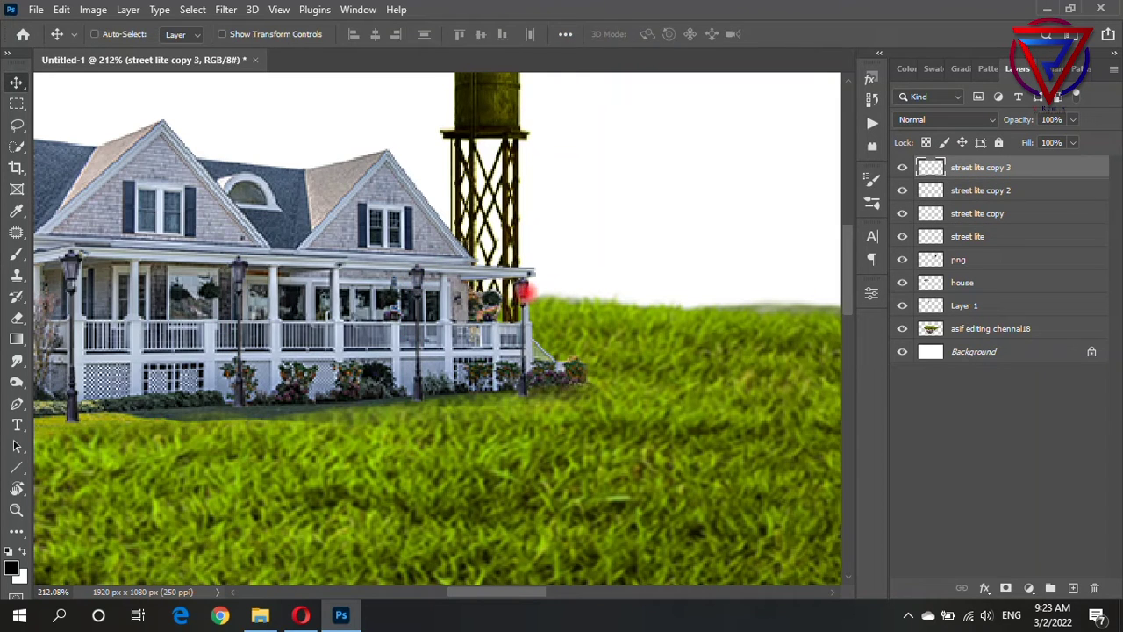
key(ctrl+t)
drag(525, 268, 533, 264)
key(Return)
click(527, 371)
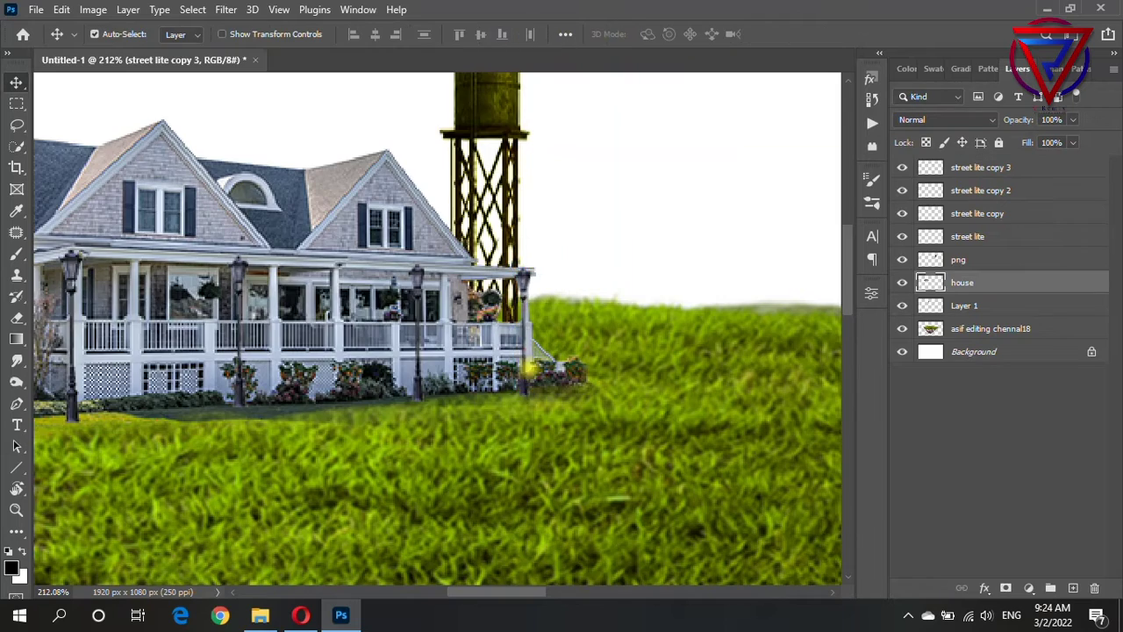
scroll(526, 371, down, 5)
scroll(659, 446, up, 3)
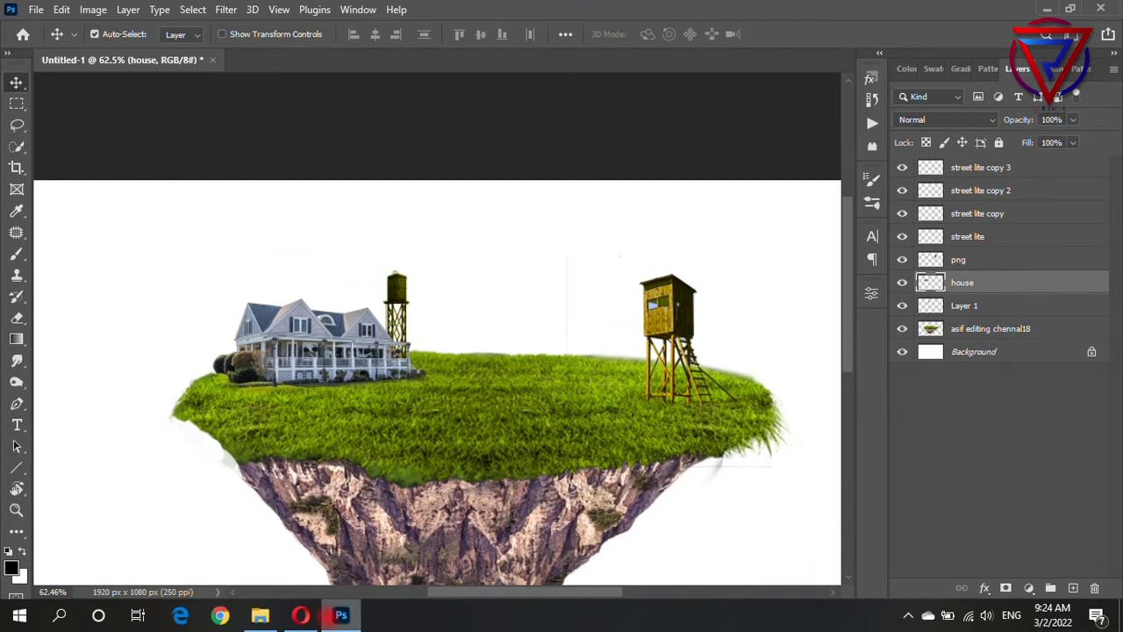
- Place the windmill PNG from the Untitled Export folder onto the canvas
mouse_move(260, 615)
click(272, 539)
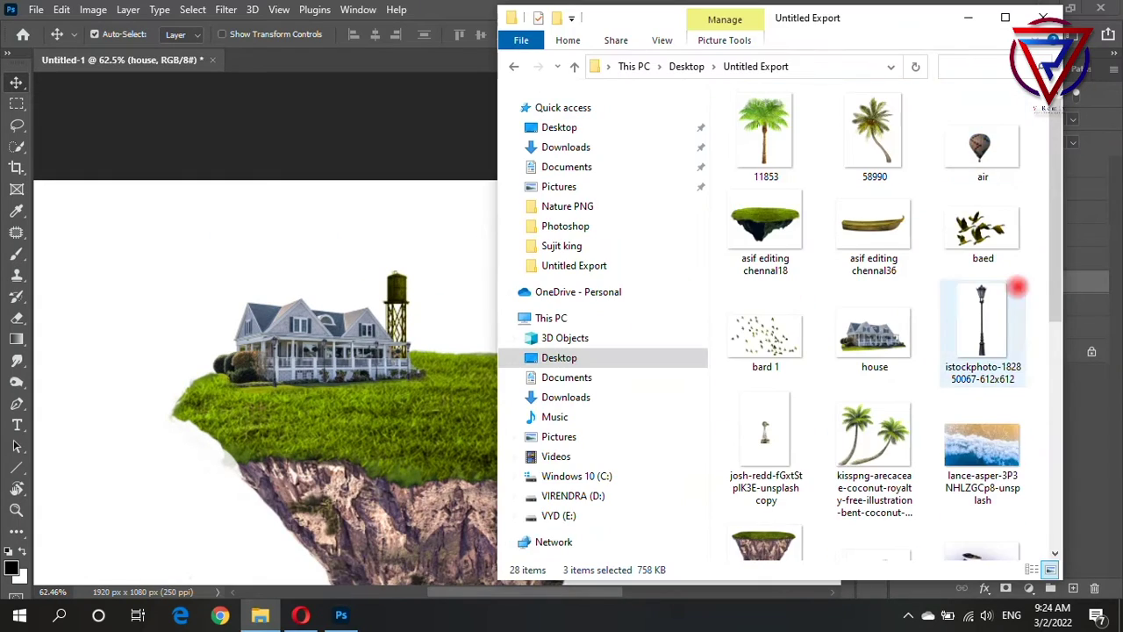
scroll(1017, 287, down, 5)
scroll(965, 198, up, 5)
scroll(757, 180, down, 3)
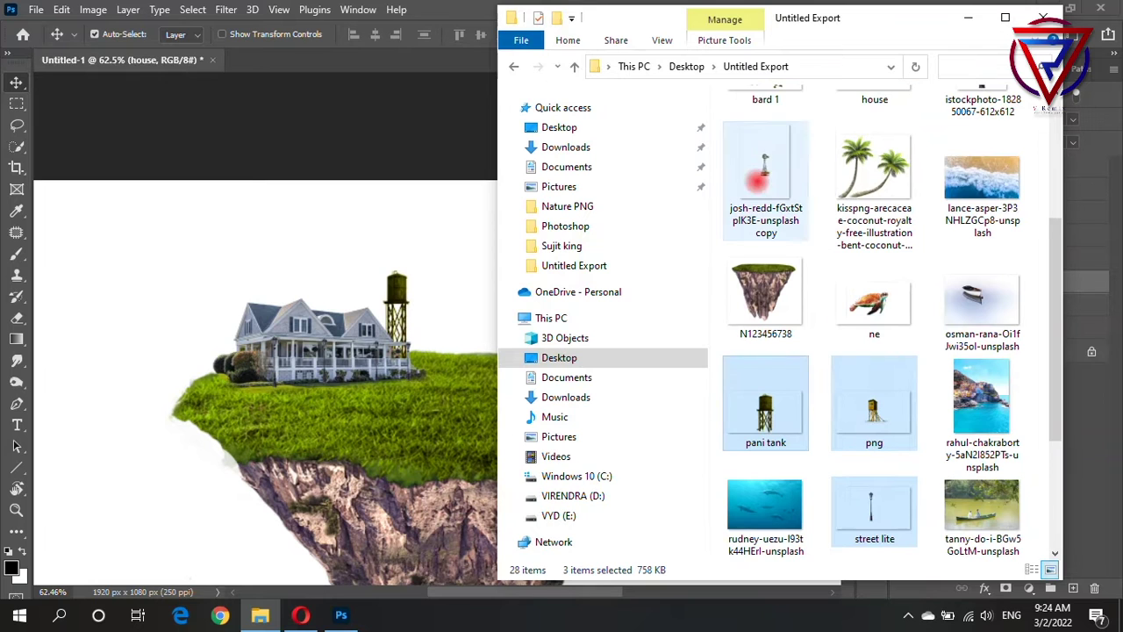
mouse_move(757, 180)
mouse_down()
mouse_move(426, 403)
mouse_move(621, 263)
mouse_move(233, 272)
mouse_move(264, 253)
mouse_up()
scroll(232, 272, up, 3)
- Move the windmill layer below Layer 1, rasterize it and erase its excess
drag(960, 283, 1000, 351)
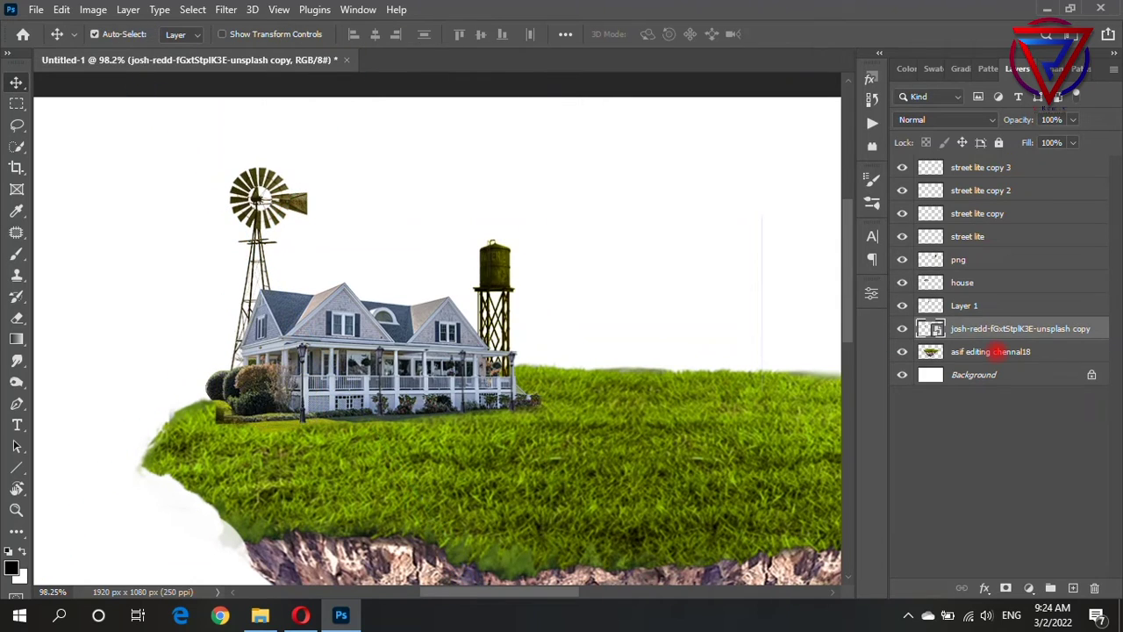
scroll(231, 389, down, 3)
scroll(251, 413, up, 5)
right_click(998, 328)
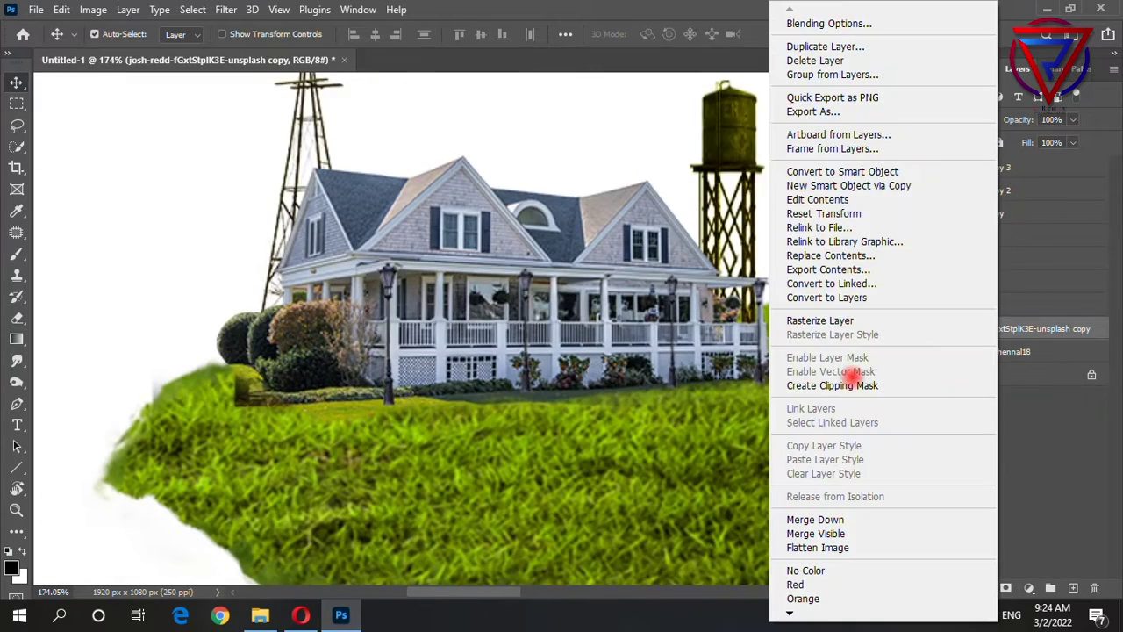
click(820, 320)
click(17, 316)
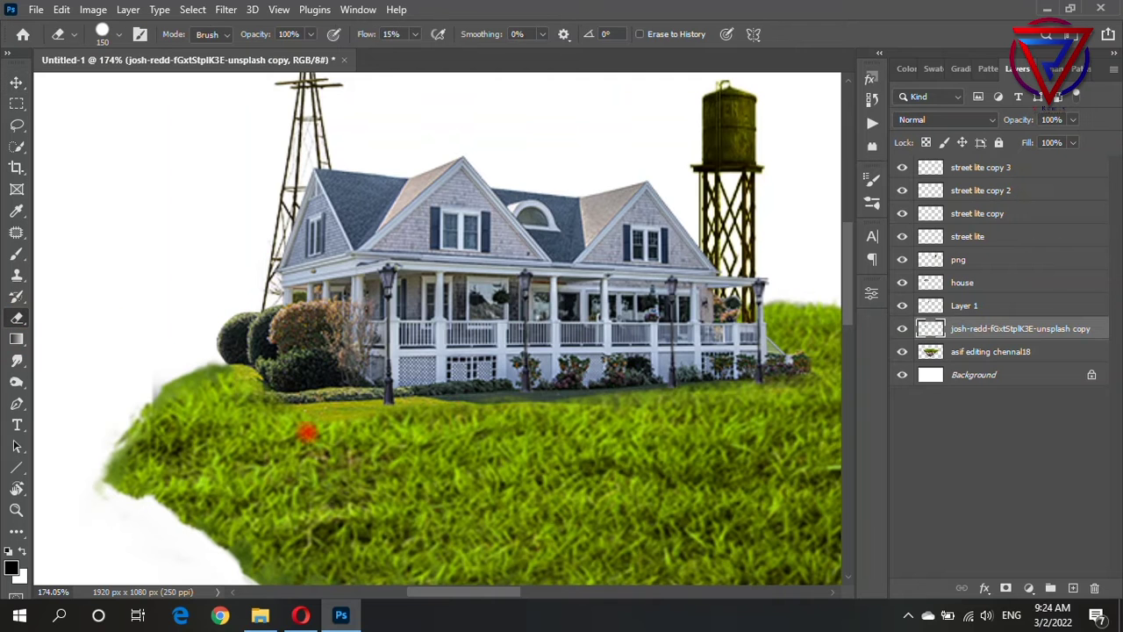
click(15, 82)
- Bring the Untitled Export folder back over the composition
scroll(325, 251, down, 2)
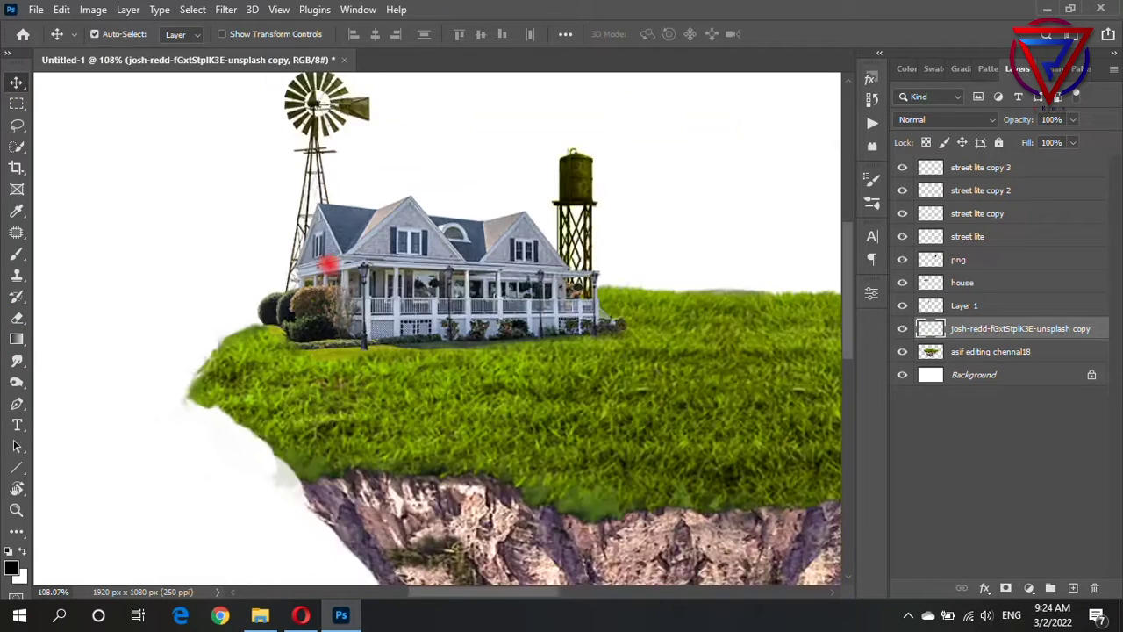
scroll(527, 293, down, 3)
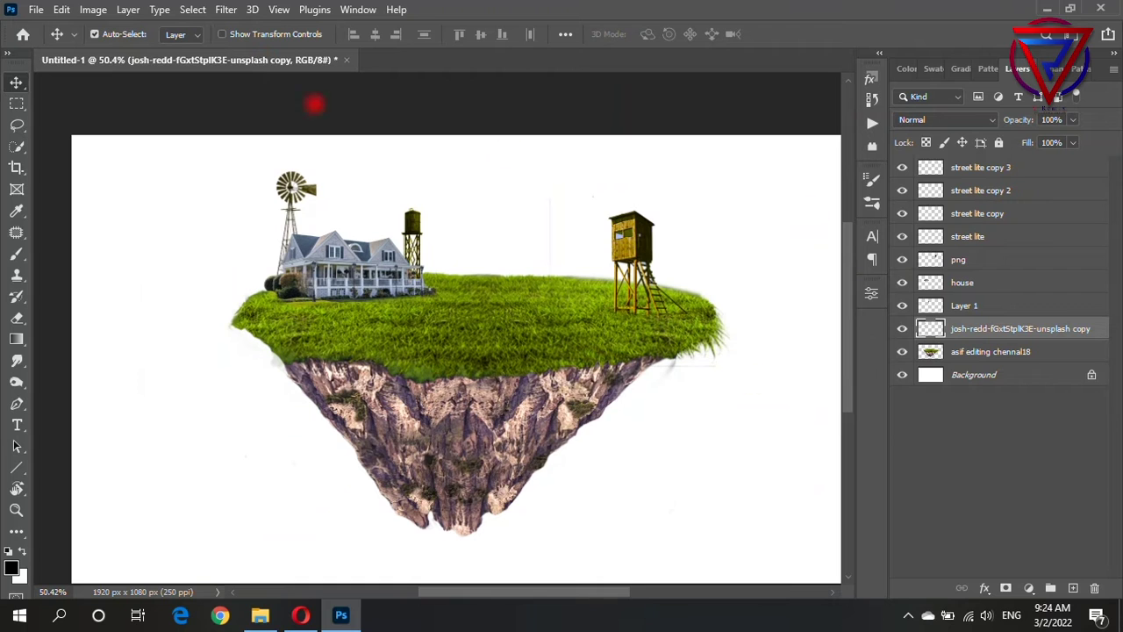
click(260, 615)
scroll(940, 371, down, 3)
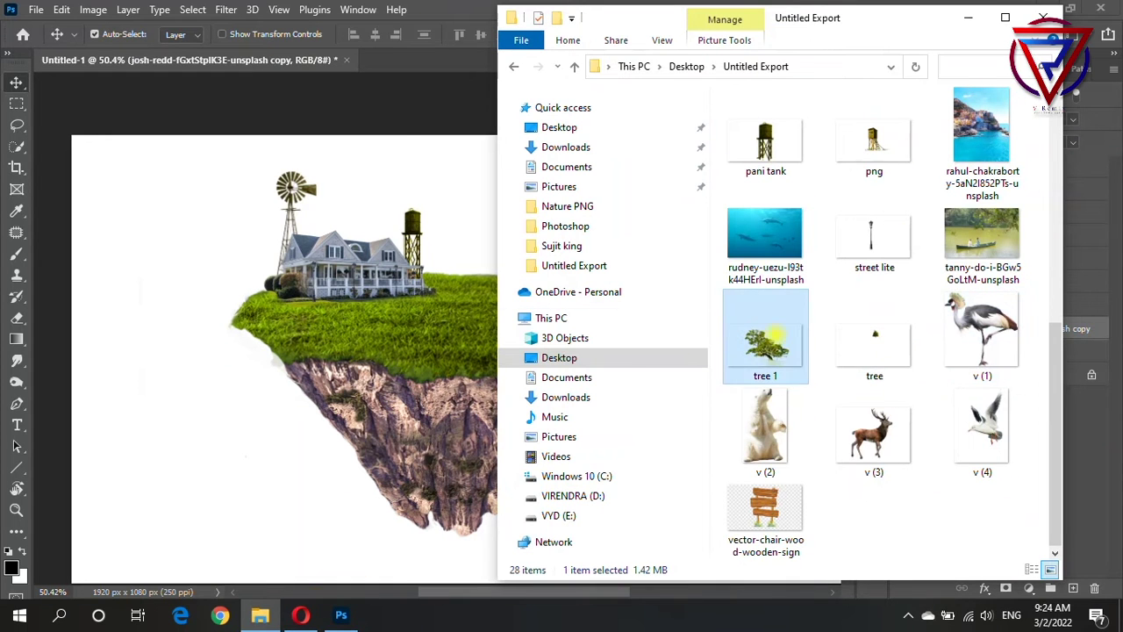
- Place 'tree 1' onto the canvas and scale it down to about 24.83%
drag(764, 363, 419, 284)
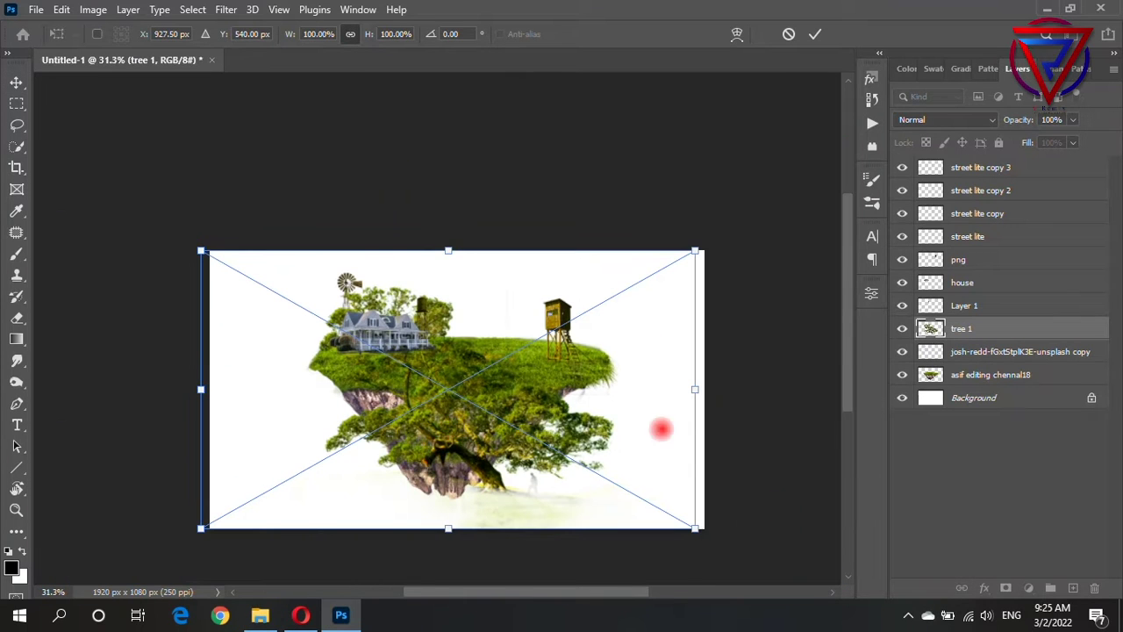
mouse_move(694, 525)
mouse_down()
mouse_move(276, 313)
mouse_move(526, 371)
mouse_up()
scroll(526, 371, up, 4)
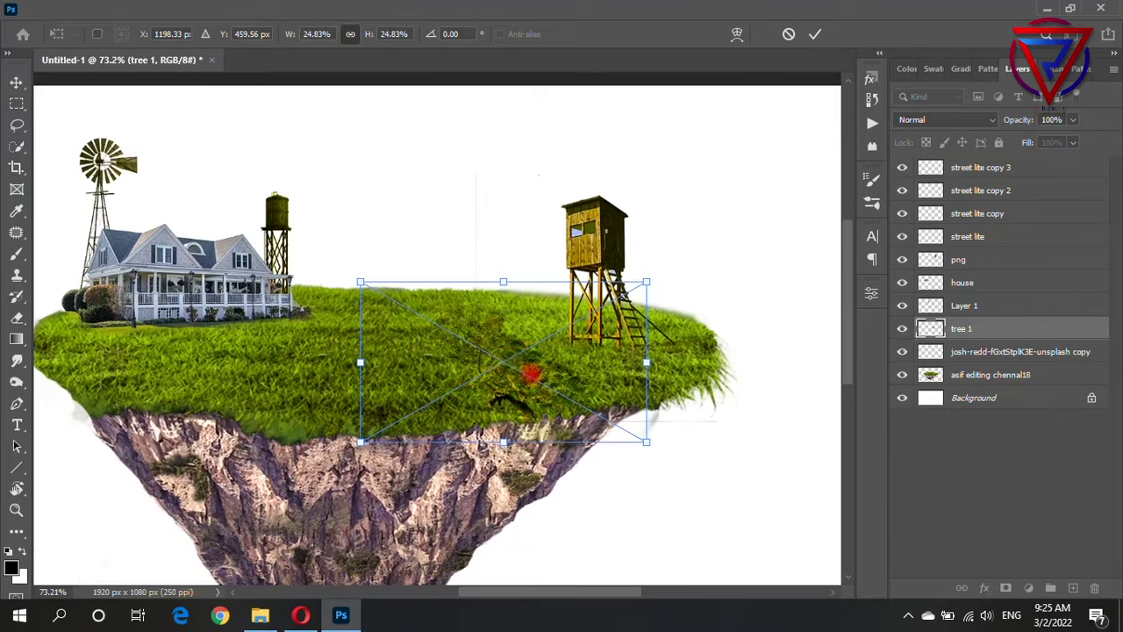
right_click(487, 358)
click(487, 358)
drag(477, 318, 431, 243)
- Flip 'tree 1' horizontally and set it on the grass's left edge beside the house
right_click(431, 243)
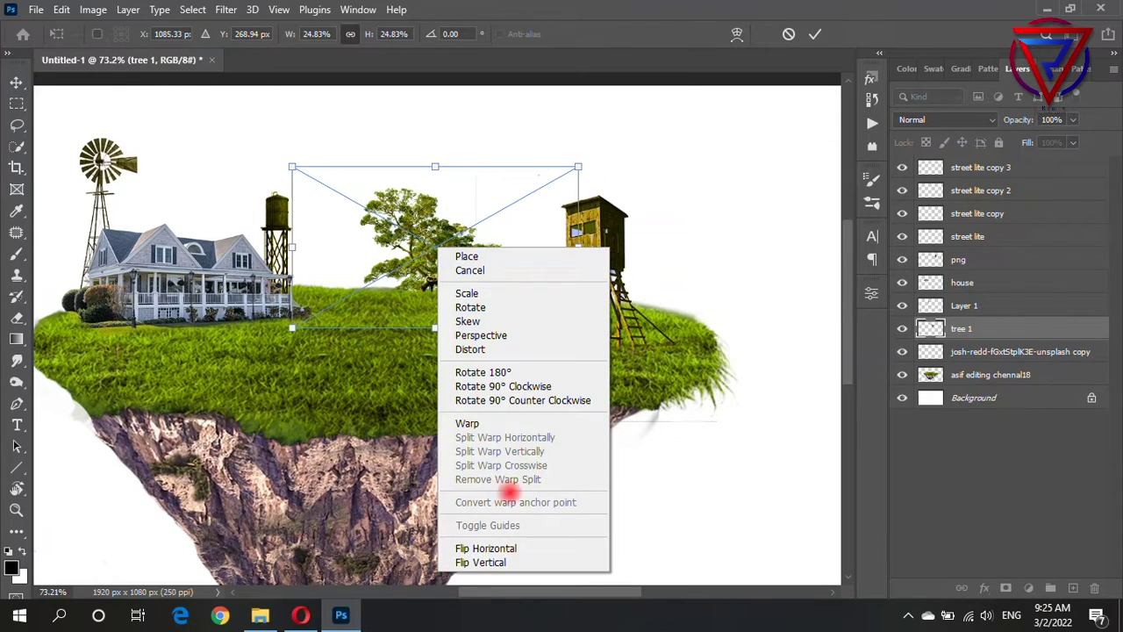
click(487, 553)
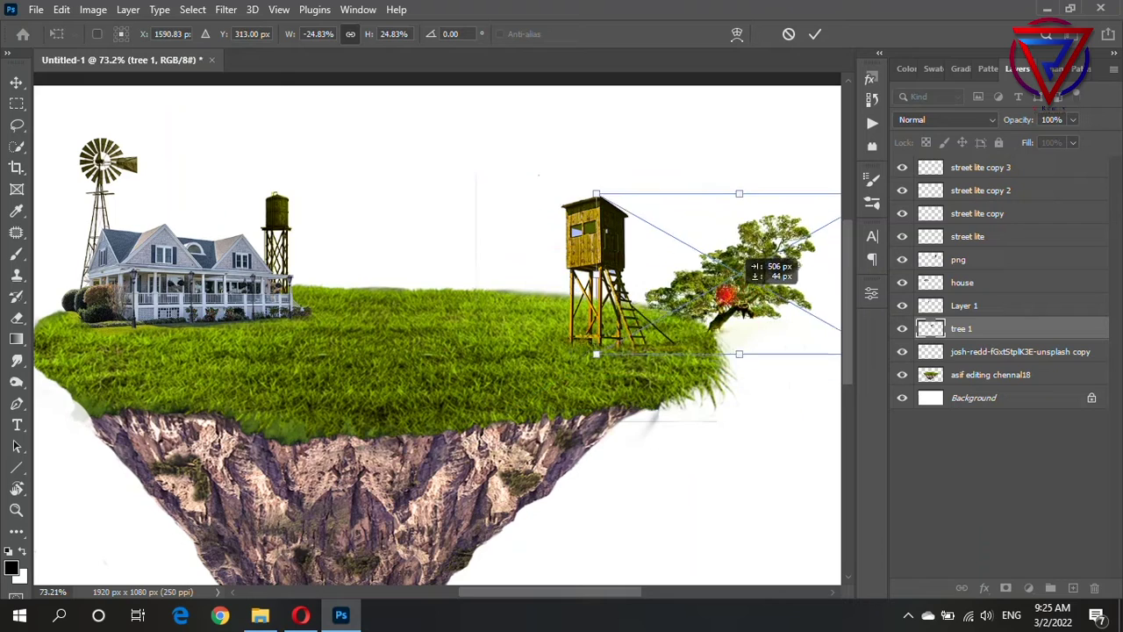
drag(669, 335, 233, 321)
scroll(582, 364, down, 5)
scroll(608, 343, up, 4)
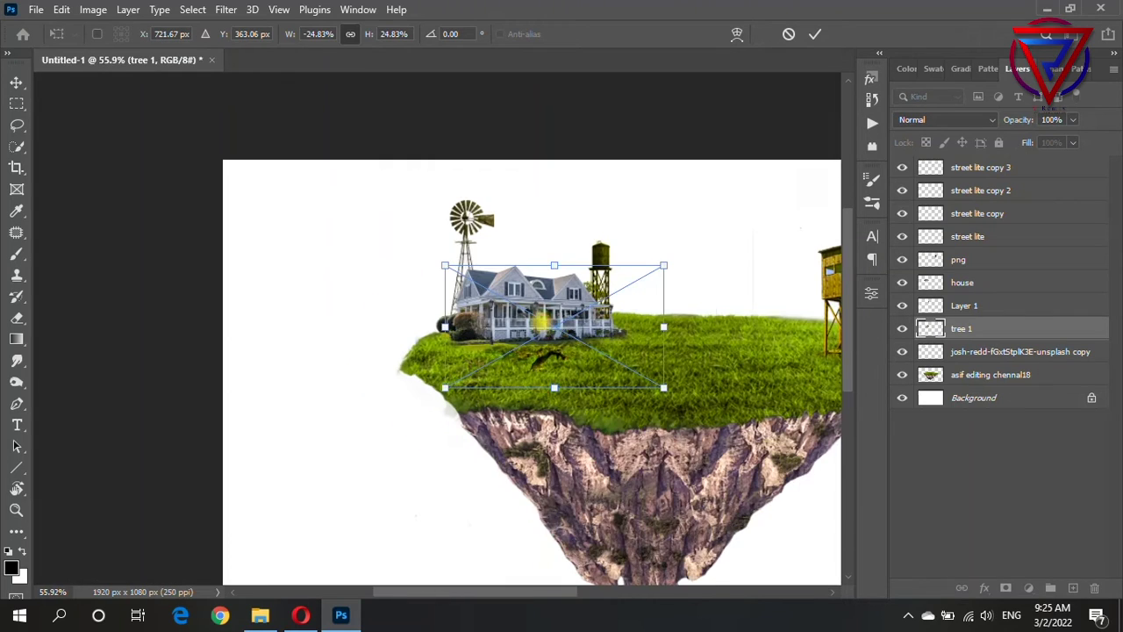
right_click(542, 323)
click(566, 576)
scroll(509, 391, up, 2)
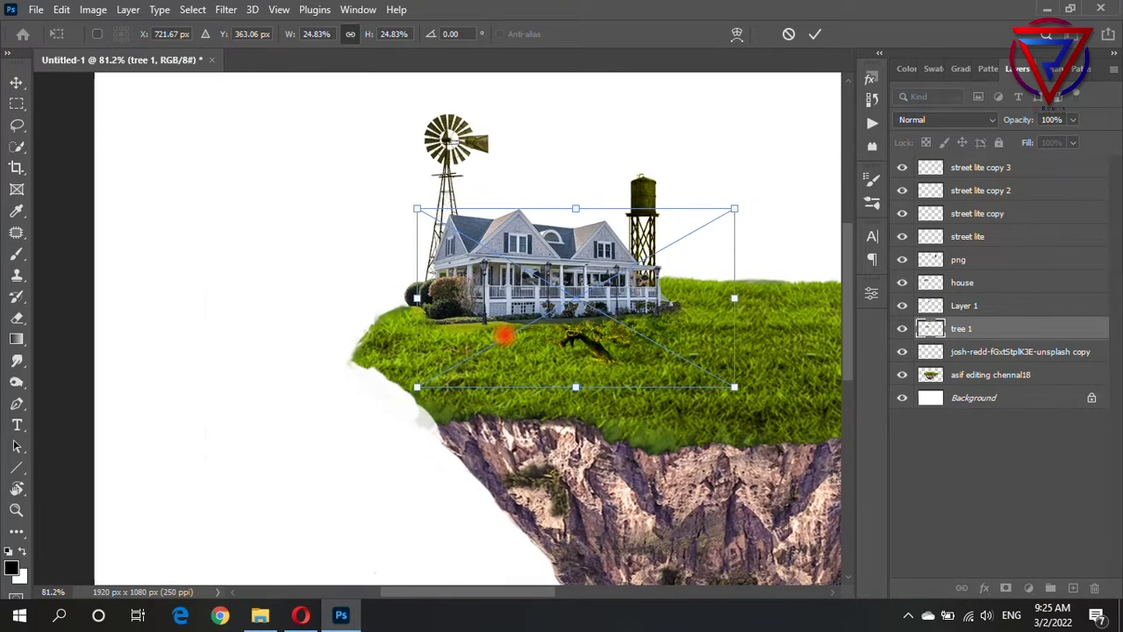
drag(503, 334, 348, 305)
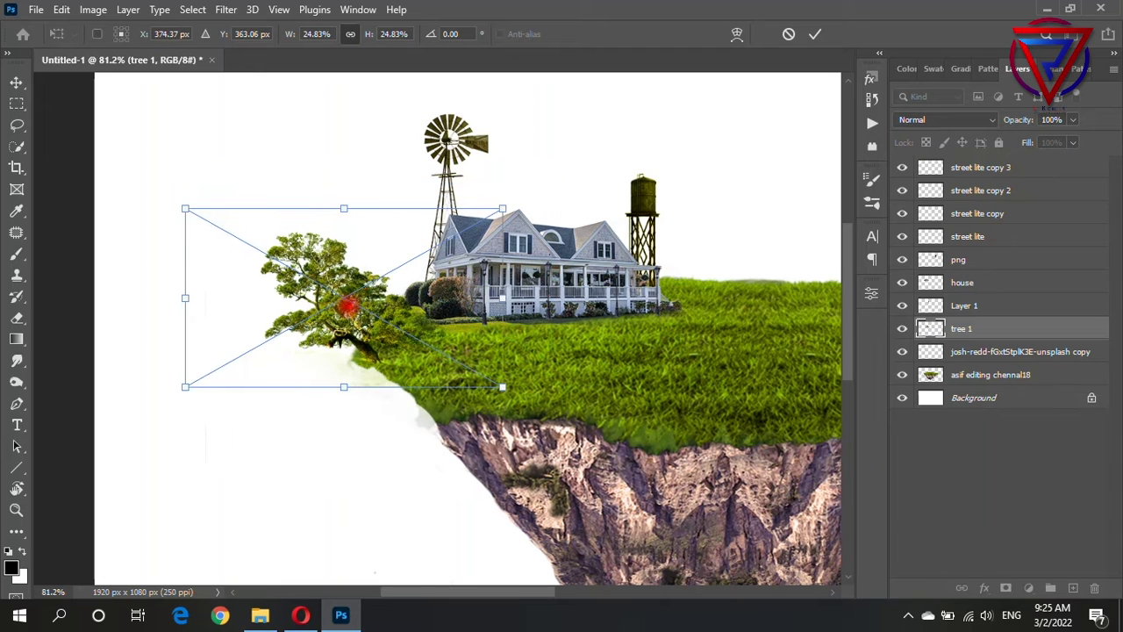
key(Return)
drag(362, 296, 375, 288)
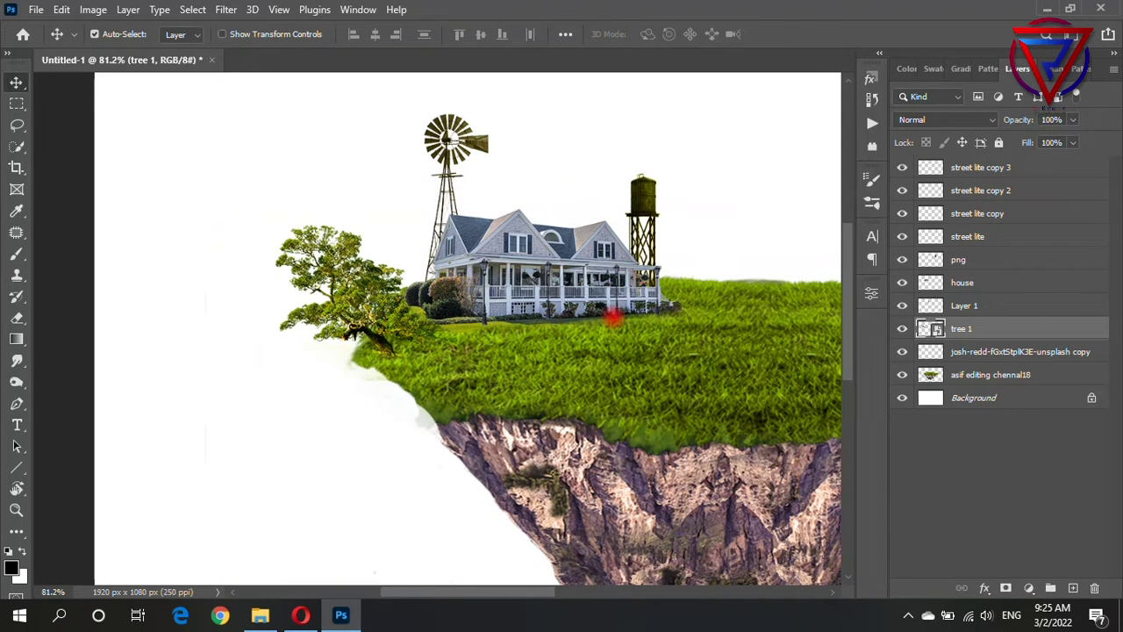
- Place the 'tree', '58990' and 'v (3)' images from Explorer into the composition
click(260, 615)
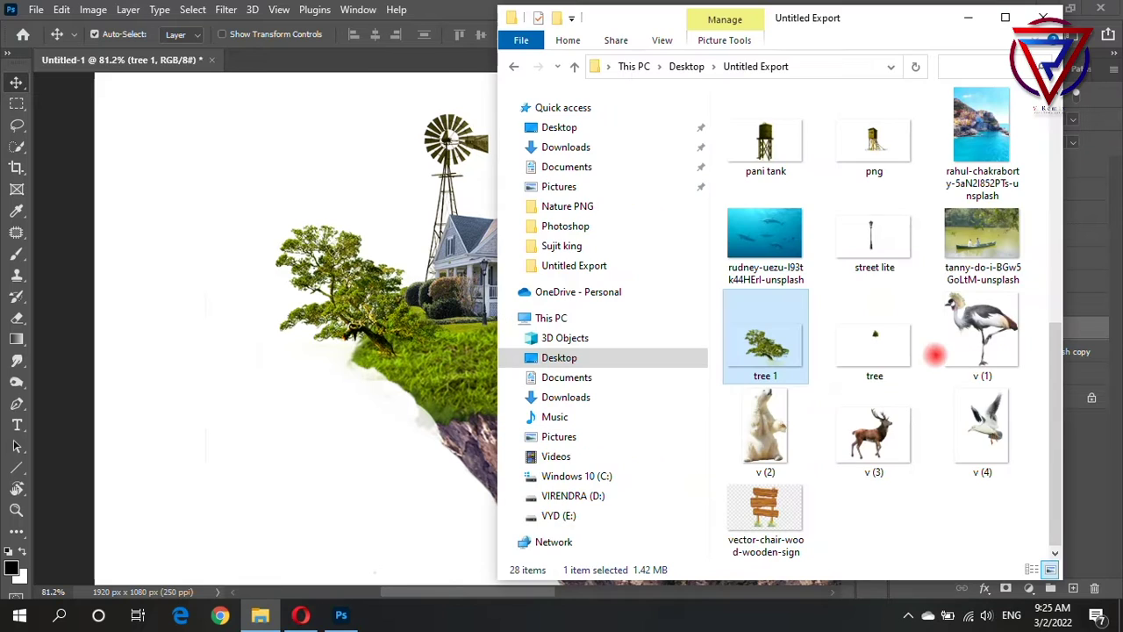
click(874, 338)
ctrl+click(893, 429)
scroll(921, 422, up, 5)
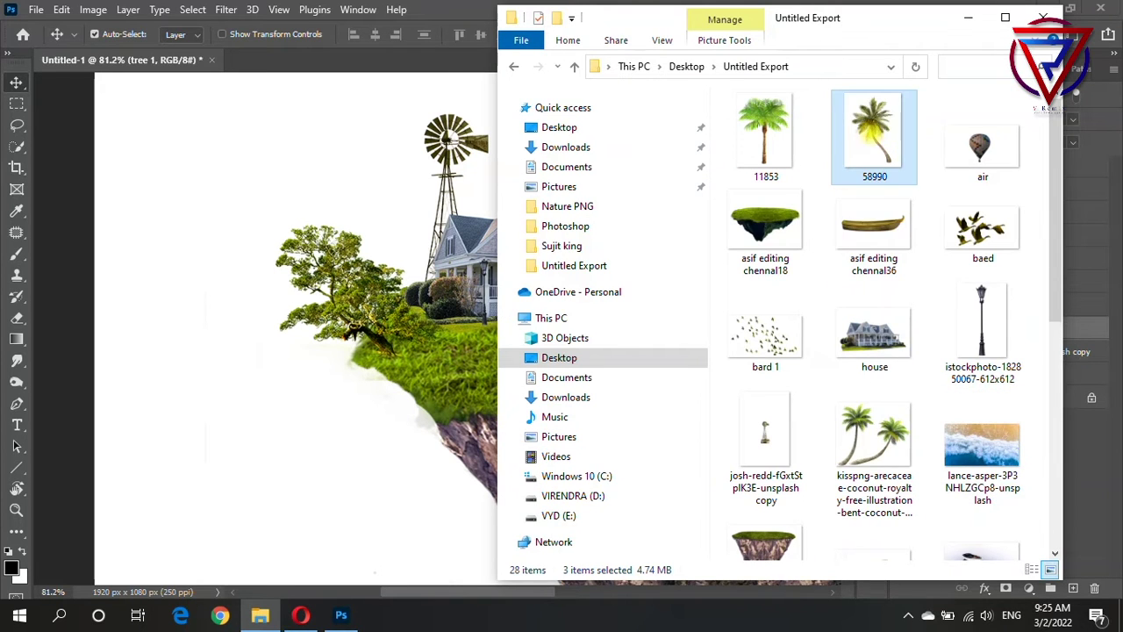
drag(863, 149, 413, 323)
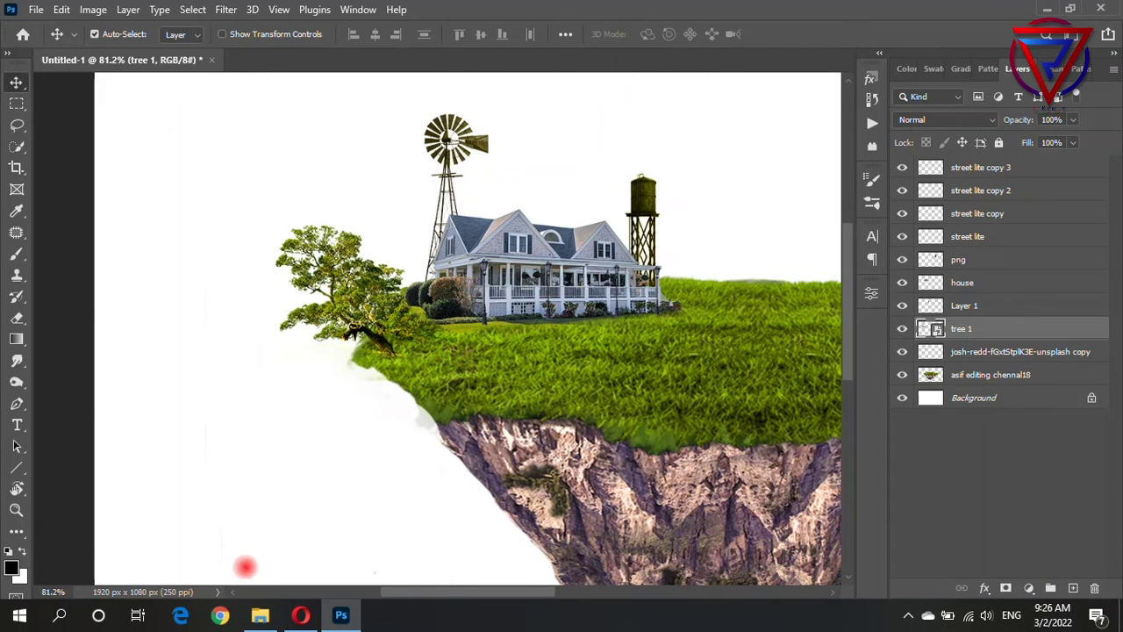
- Position the palm tree to the right, scale down the deer and move its layer to the top
click(260, 615)
mouse_move(874, 137)
mouse_down()
mouse_move(456, 394)
mouse_move(619, 331)
mouse_up()
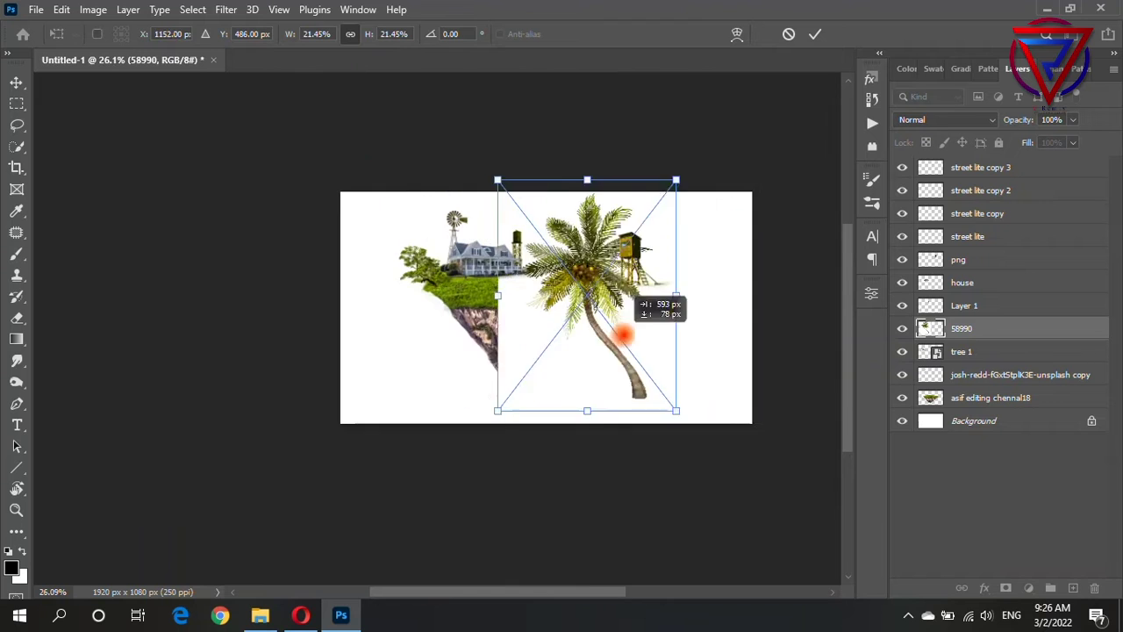
key(Return)
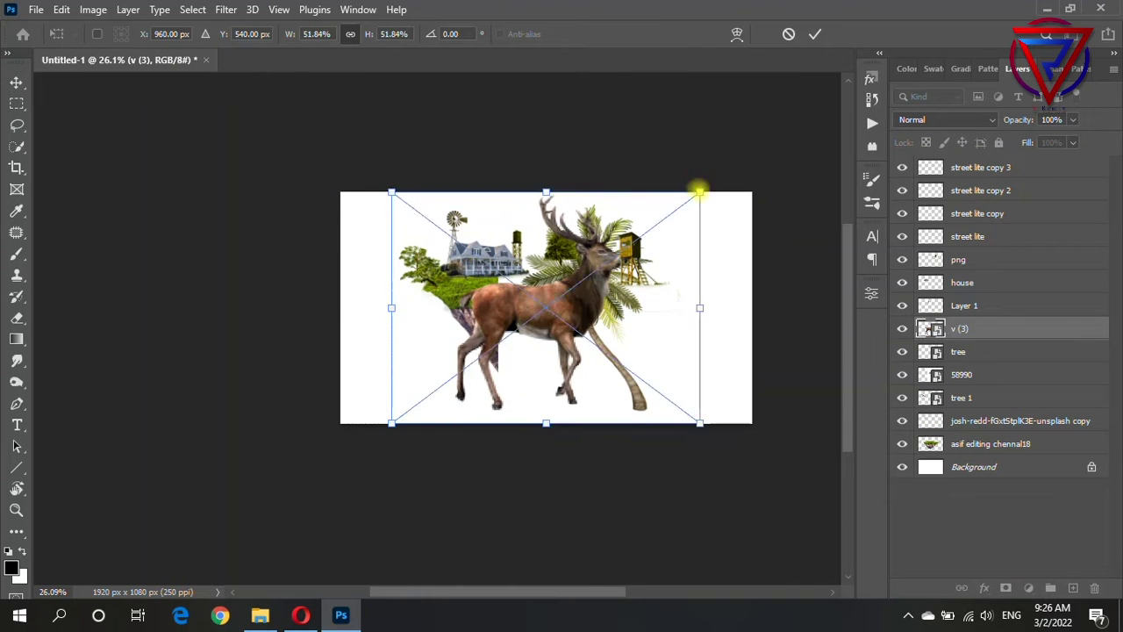
drag(700, 185, 524, 235)
mouse_move(1024, 334)
mouse_down()
mouse_move(965, 167)
mouse_move(902, 328)
mouse_up()
- Rasterize the 'tree' and '58990' layers and hide all other layers
click(1011, 352)
shift+click(1001, 381)
right_click(1001, 381)
click(869, 319)
drag(902, 398, 902, 466)
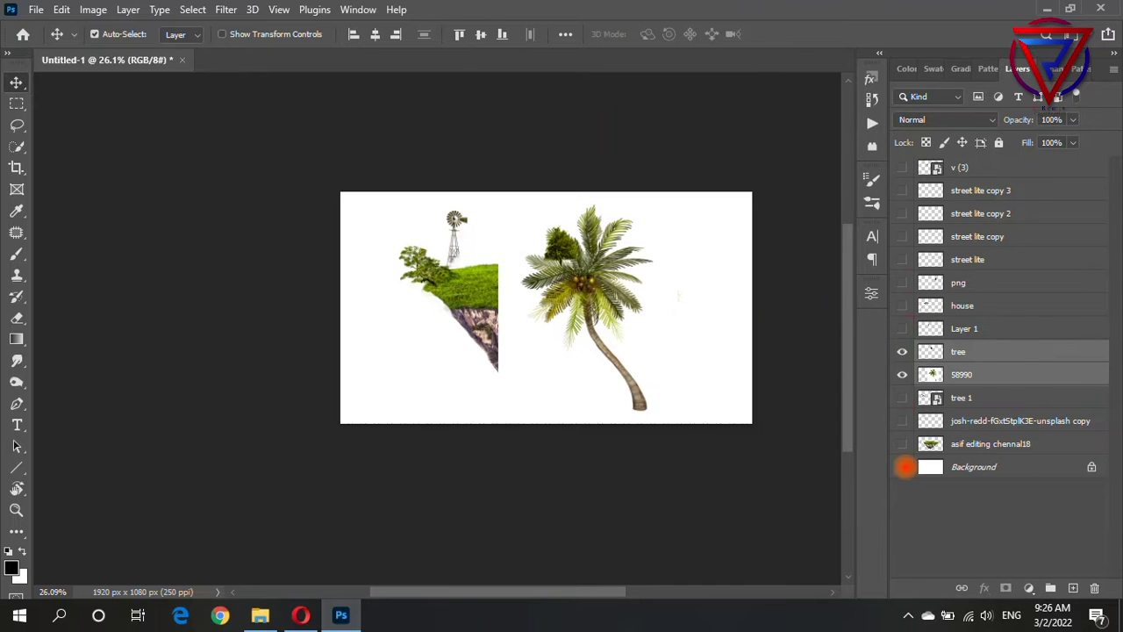
ctrl+click(976, 347)
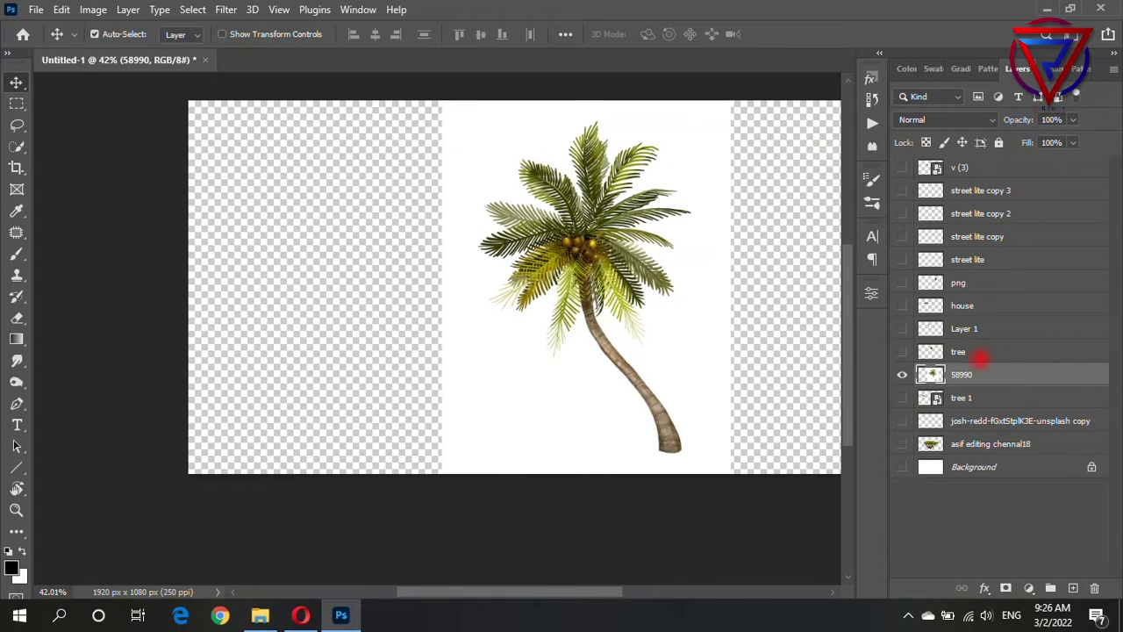
- Mask the palm via a Levels-boosted Blue channel, delete its white background, and show all layers
click(1042, 68)
click(991, 153)
key(ctrl+l)
drag(931, 336, 884, 336)
drag(804, 336, 881, 336)
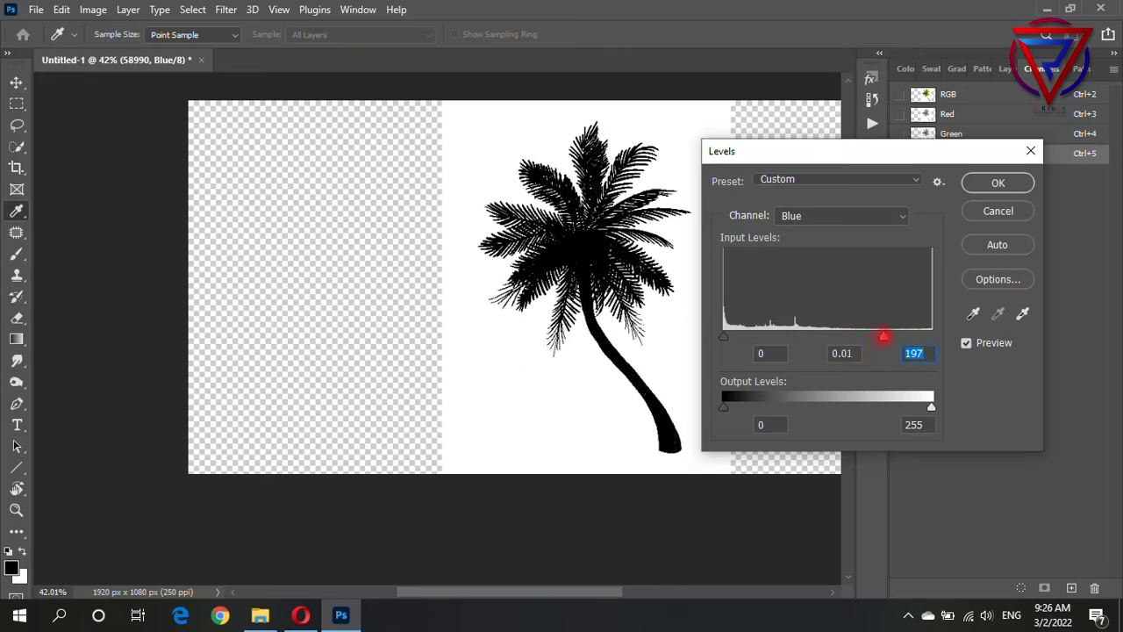
click(997, 183)
ctrl+click(963, 92)
click(1018, 69)
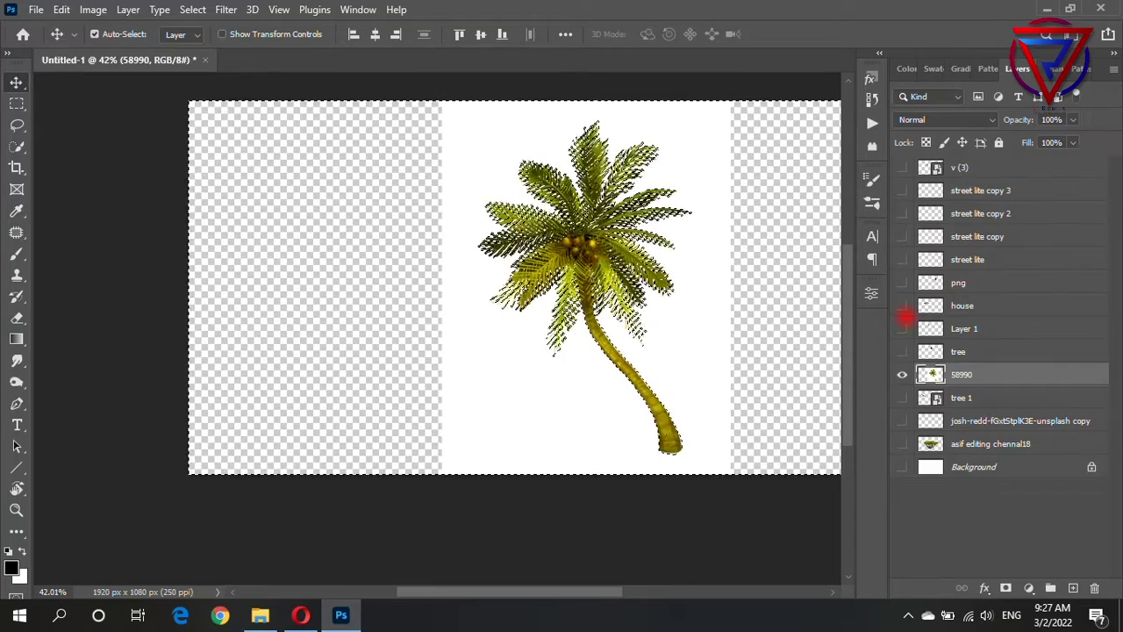
key(Delete)
alt+click(903, 375)
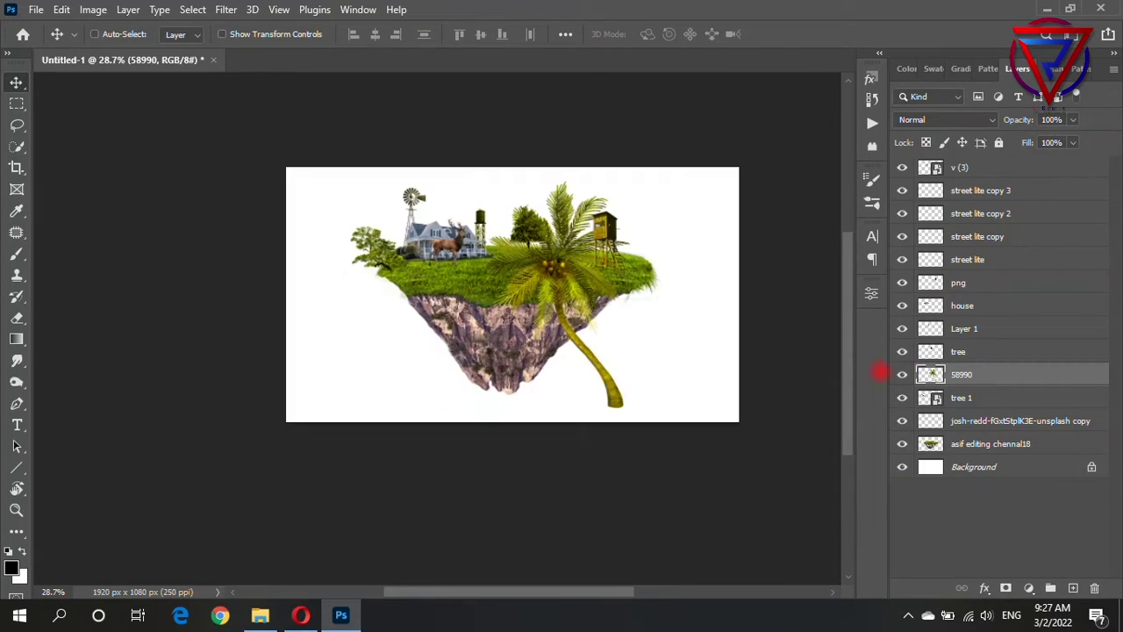
- Shrink the palm tree and stand it on the grass at the island's right edge
key(ctrl+t)
drag(556, 301, 450, 314)
drag(524, 369, 325, 164)
scroll(325, 163, up, 3)
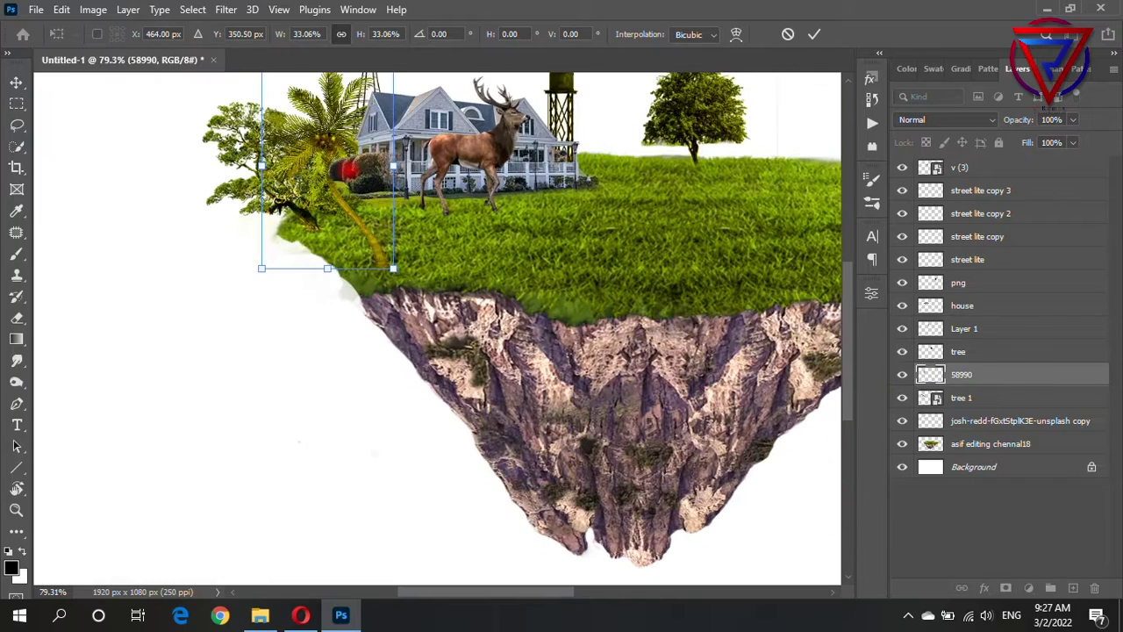
key(Return)
scroll(355, 197, down, 5)
scroll(355, 197, up, 5)
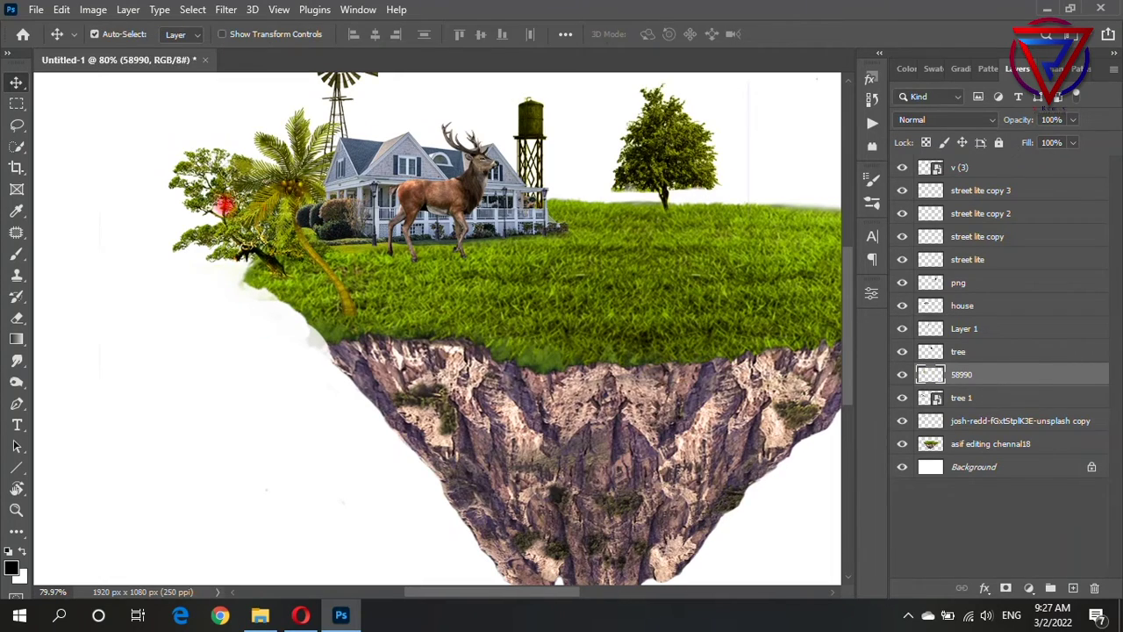
click(230, 193)
mouse_move(296, 186)
mouse_down()
mouse_move(255, 202)
mouse_move(764, 141)
mouse_up()
mouse_move(667, 156)
mouse_down()
mouse_move(581, 207)
mouse_move(623, 210)
mouse_up()
drag(992, 351, 986, 213)
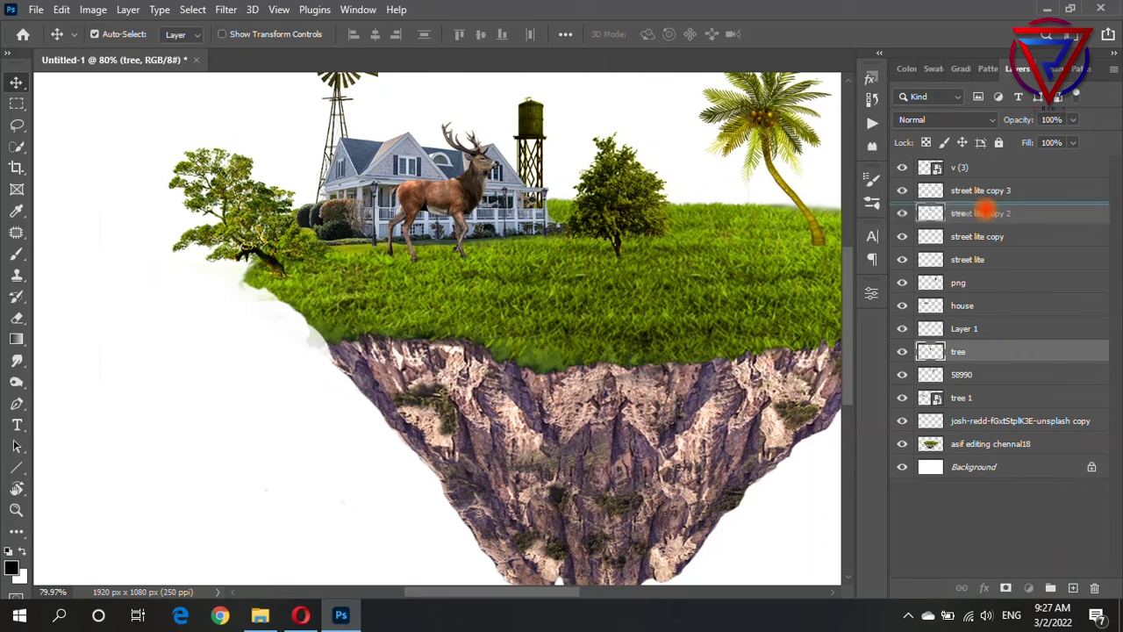
- Undo the stray layer reorder, place the round tree beside the house and raise its layer
key(ctrl+z)
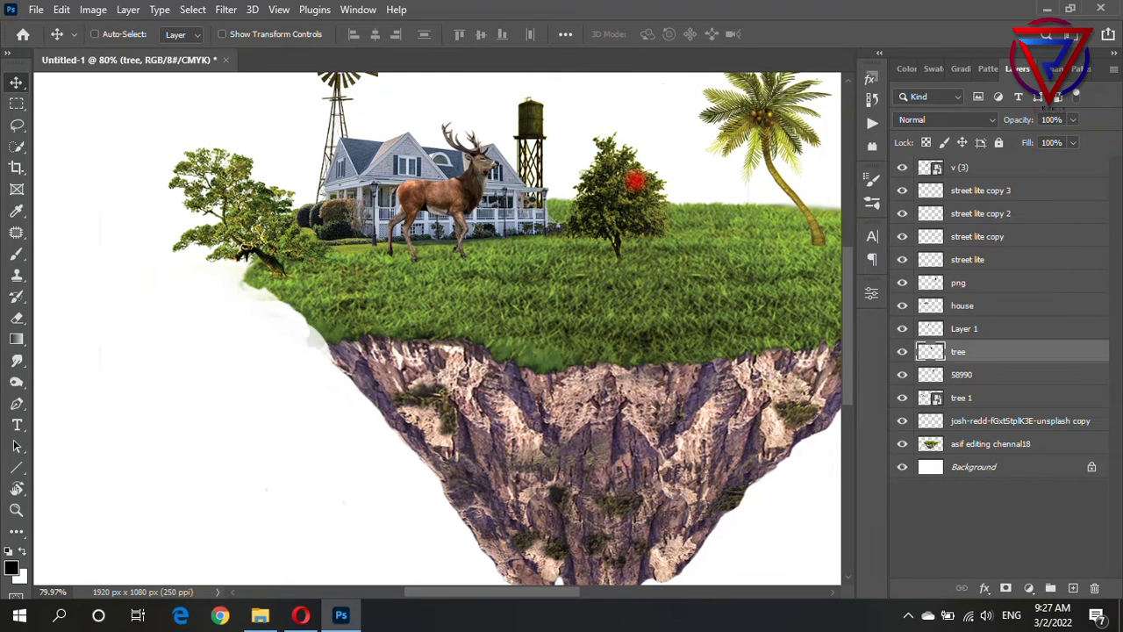
key(ctrl+z)
scroll(564, 325, up, 1)
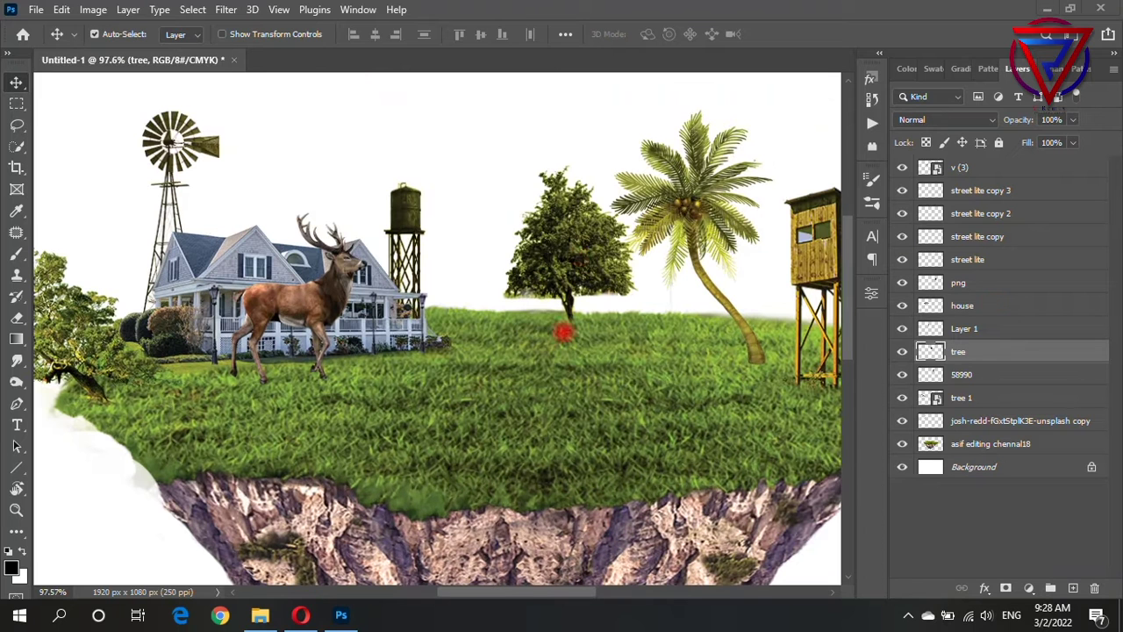
drag(564, 326, 472, 313)
mouse_move(992, 351)
mouse_down()
mouse_move(991, 226)
mouse_move(1020, 184)
mouse_up()
mouse_move(475, 290)
mouse_down()
mouse_move(457, 228)
mouse_move(498, 239)
mouse_up()
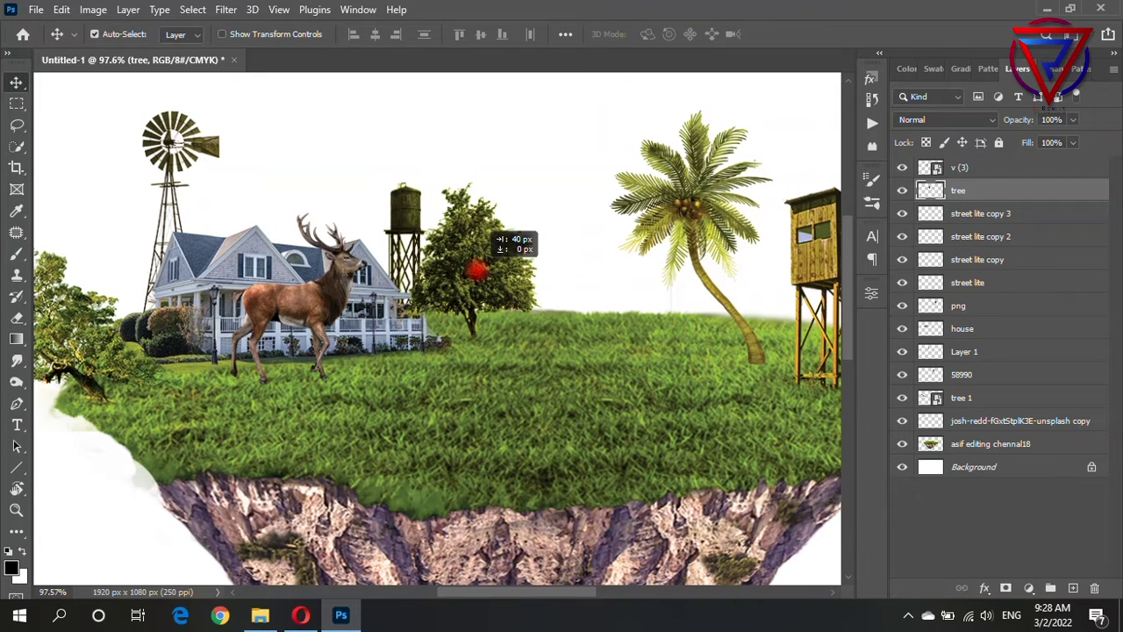
- Enlarge the round tree to about 140% on the grass and add an empty Layer 2
key(ctrl+t)
drag(542, 181, 602, 114)
drag(530, 202, 523, 239)
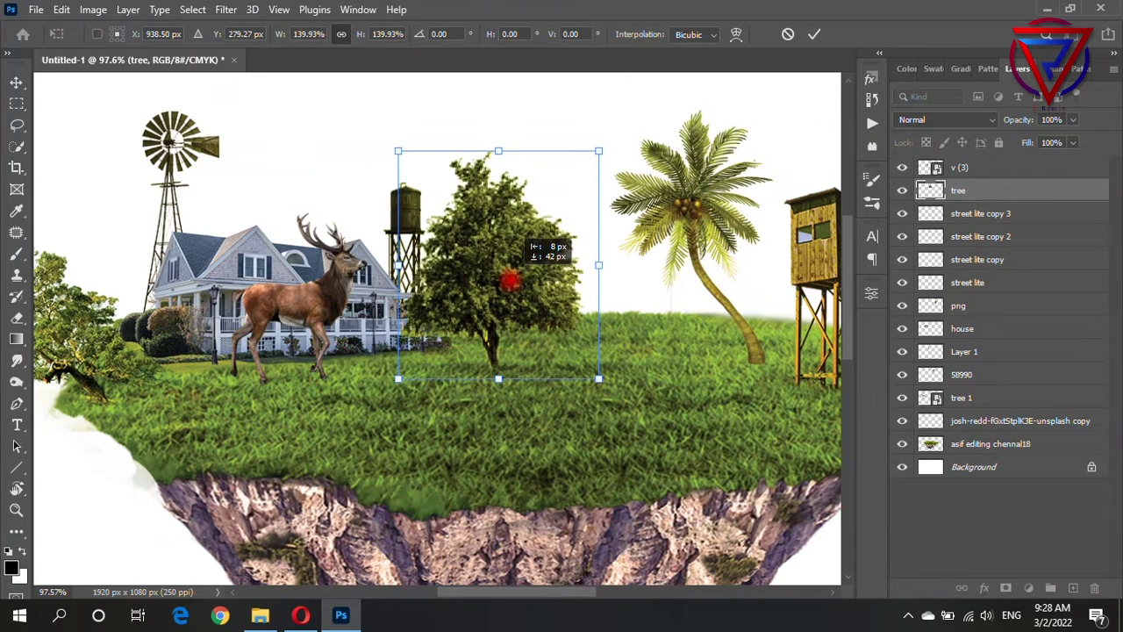
key(Return)
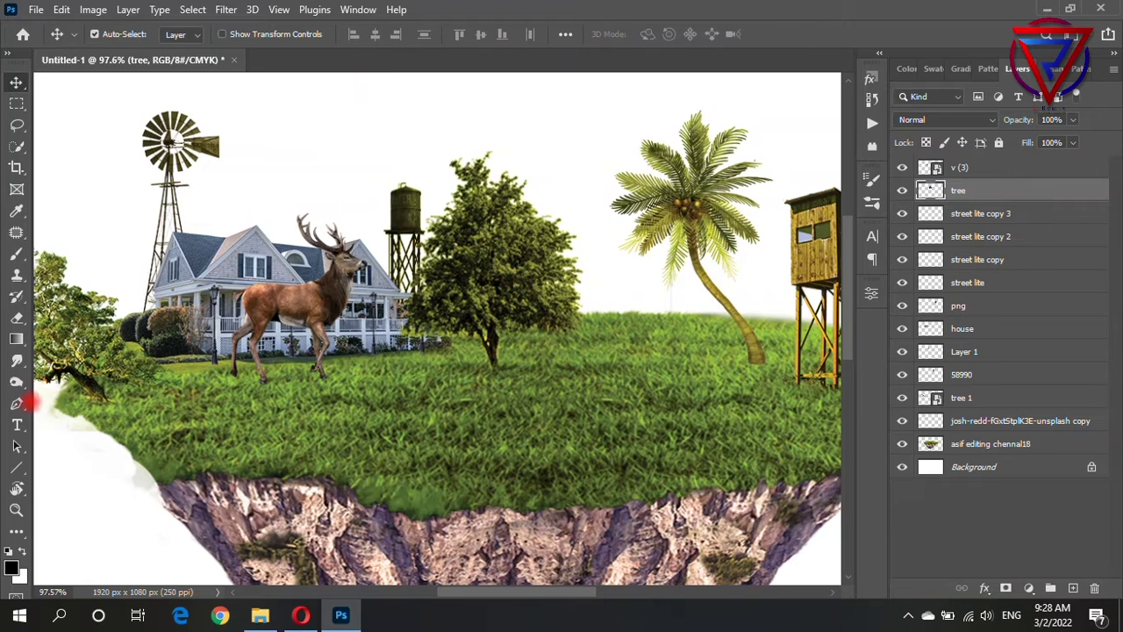
click(17, 318)
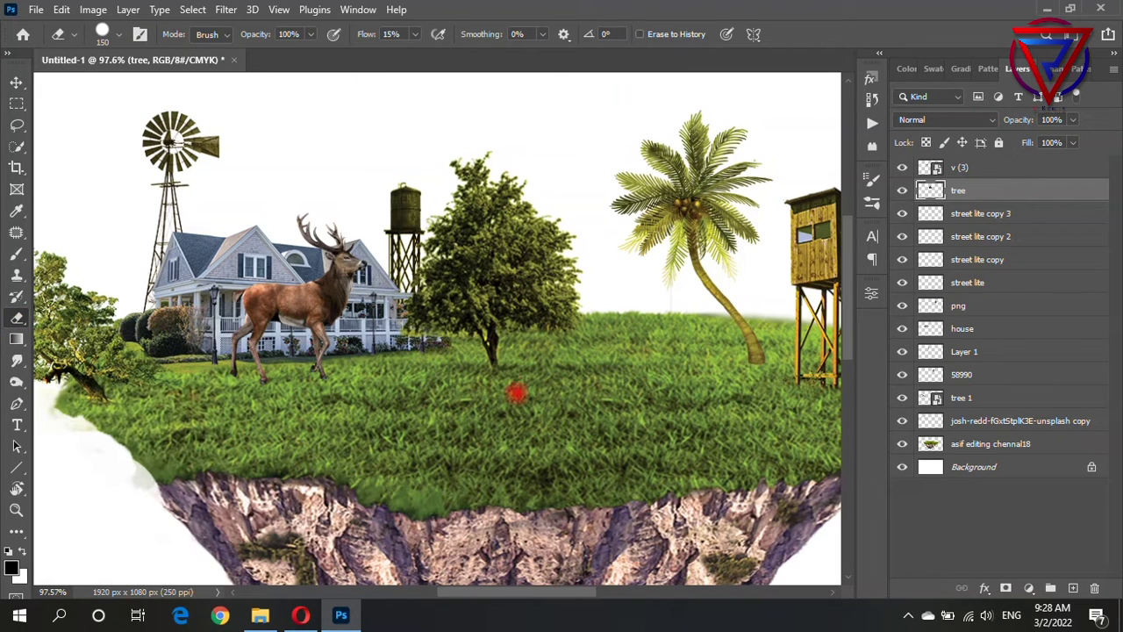
click(1072, 587)
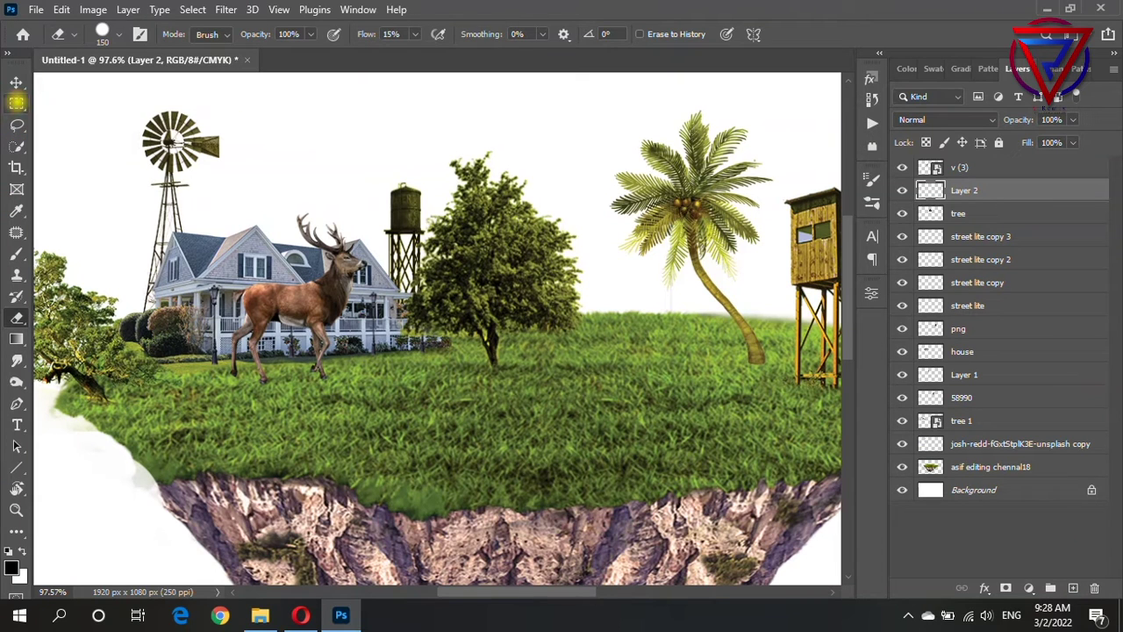
- Draw an oval selection on the grass and fill it with black
right_click(17, 103)
click(87, 124)
drag(409, 354, 588, 388)
key(ctrl+BackSpace)
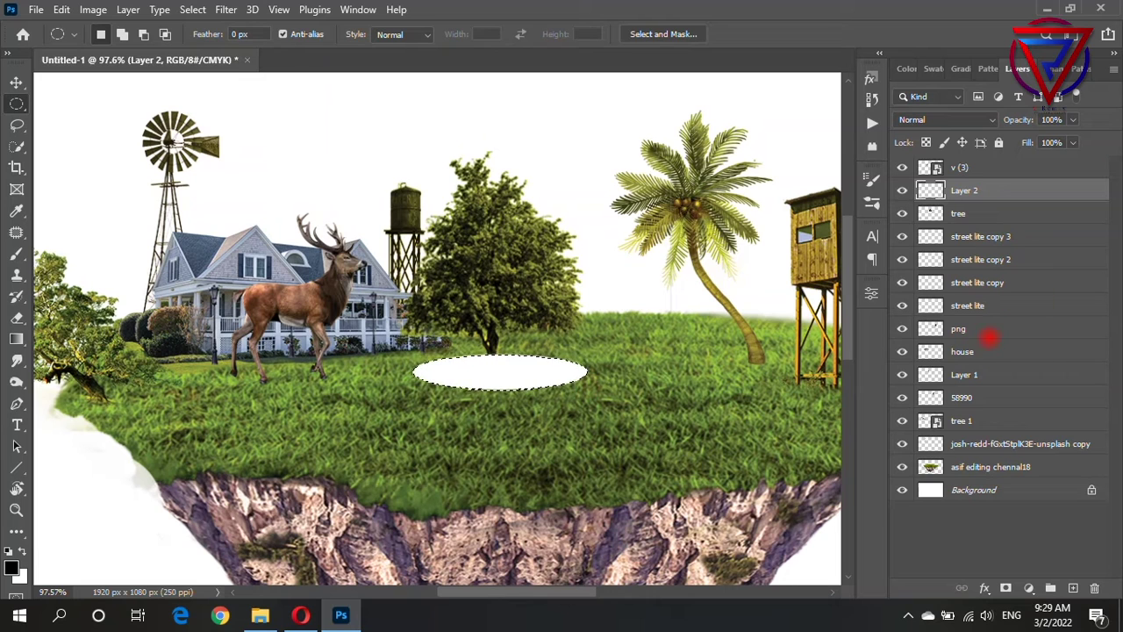
key(ctrl+z)
key(x)
key(ctrl+BackSpace)
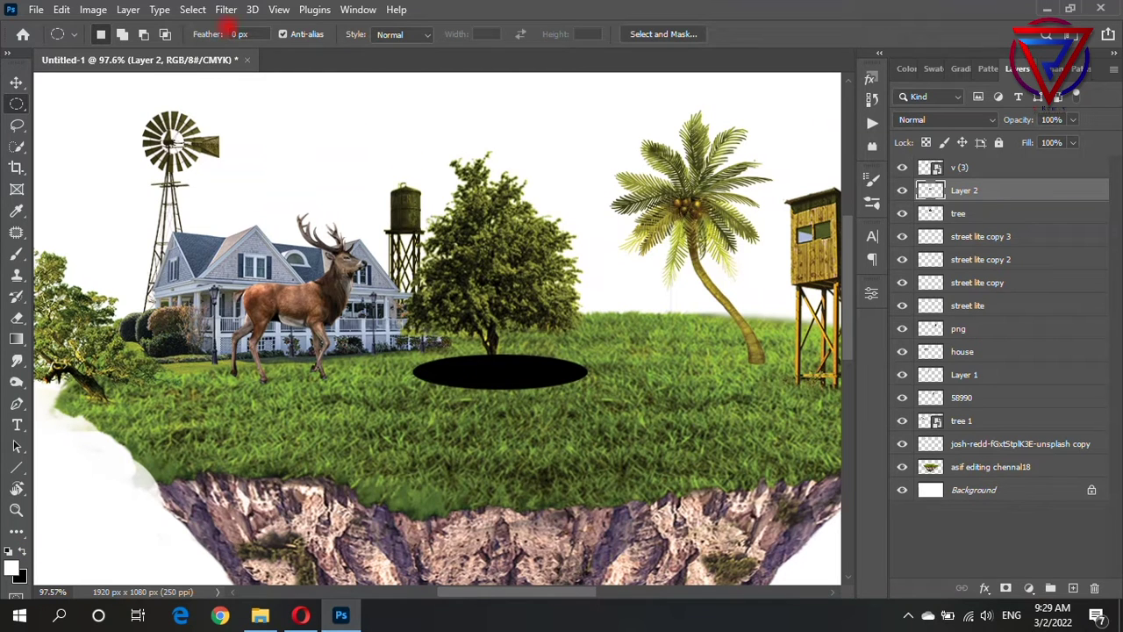
- Soften the black oval with Gaussian Blur and lower its opacity to 73%
click(226, 9)
click(474, 283)
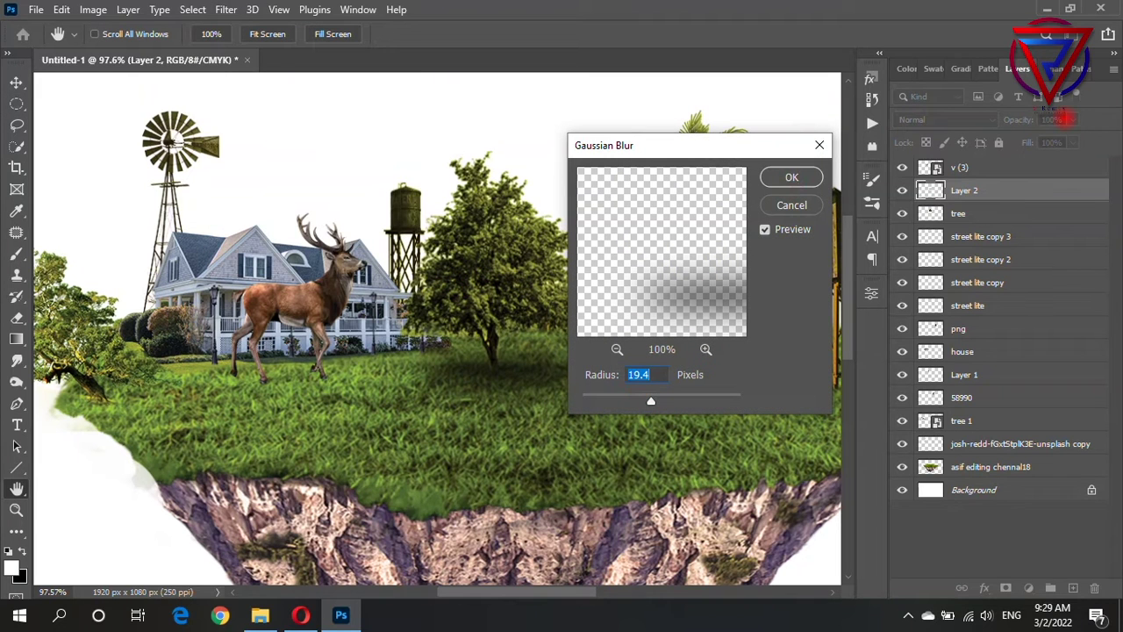
click(792, 177)
drag(1073, 138, 1034, 139)
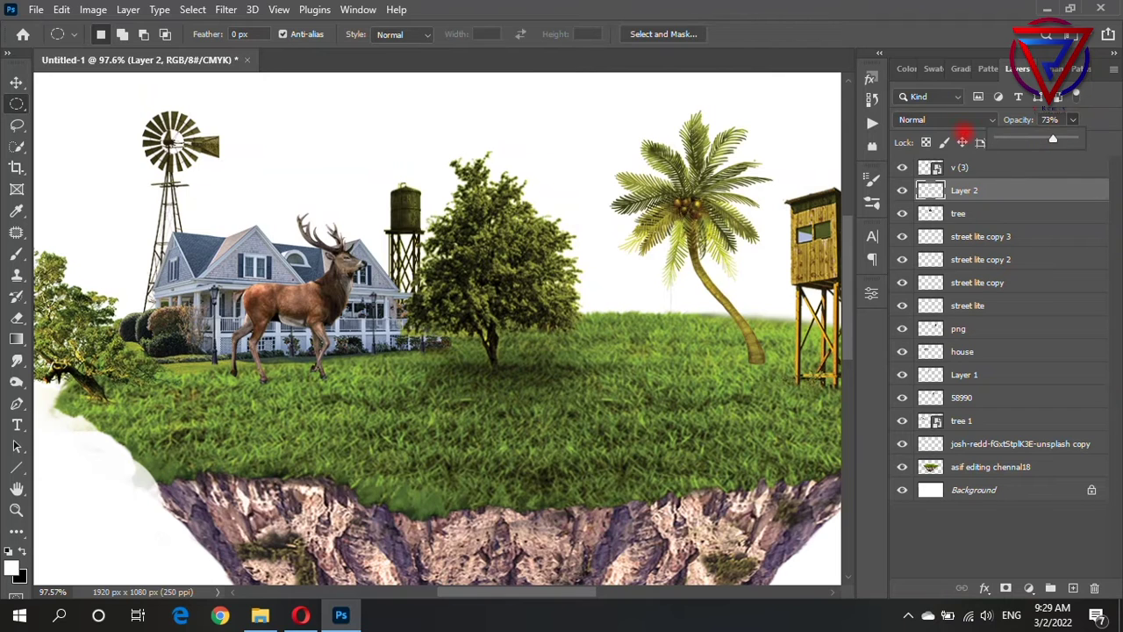
- Move the shadow under the round tree and place its layer beneath the tree layer
click(996, 211)
scroll(736, 335, down, 3)
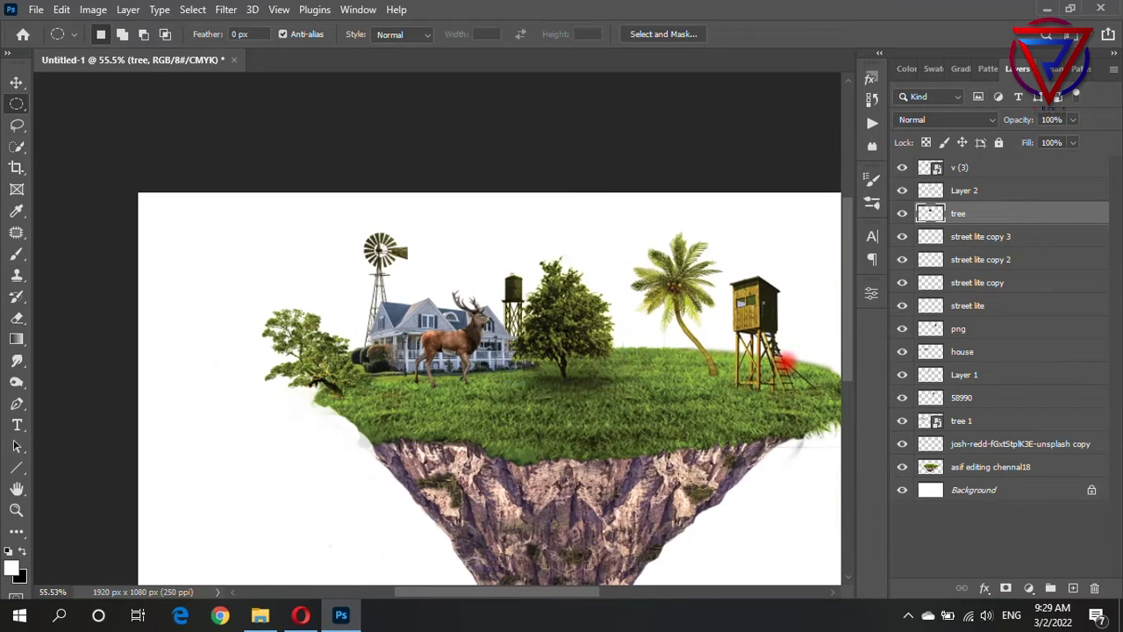
key(ctrl+t)
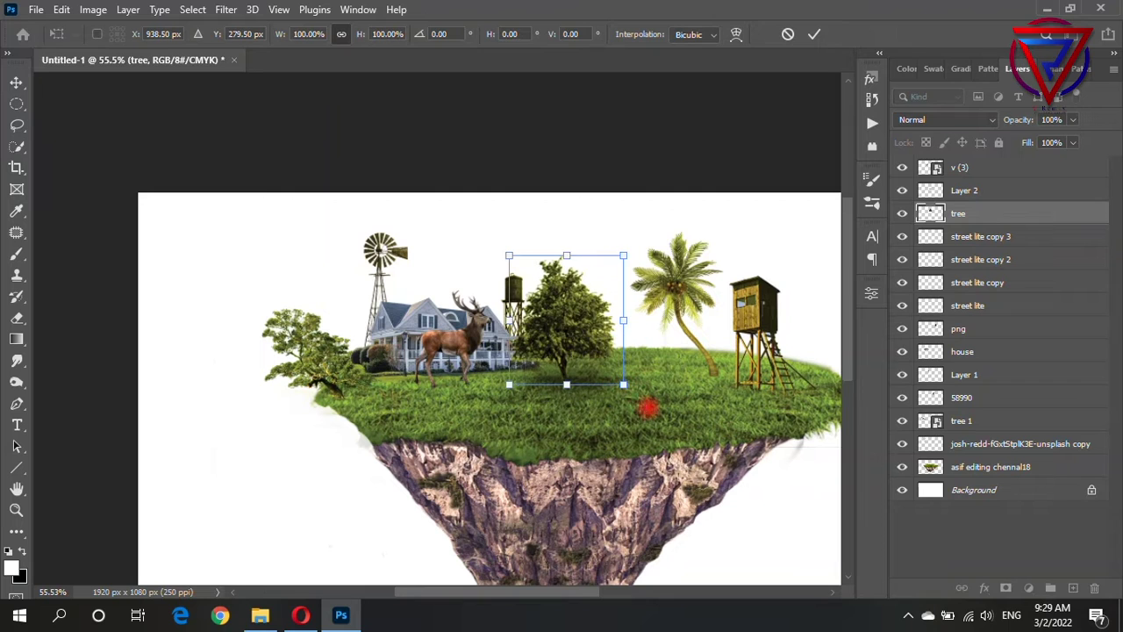
click(982, 236)
click(974, 190)
key(ctrl+t)
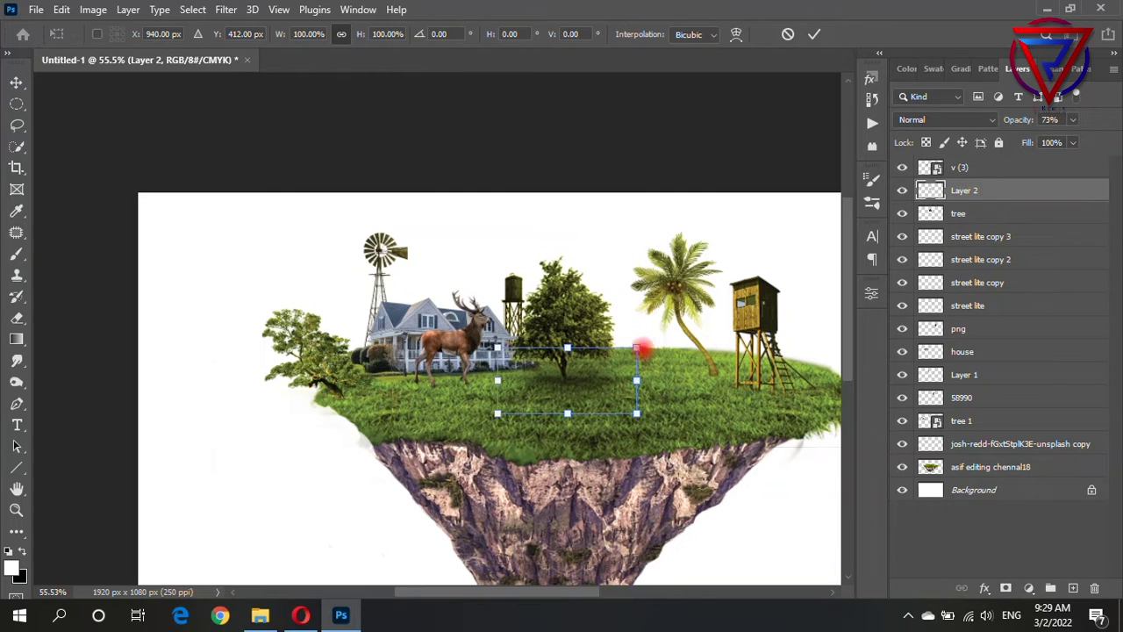
drag(620, 367, 592, 382)
key(Return)
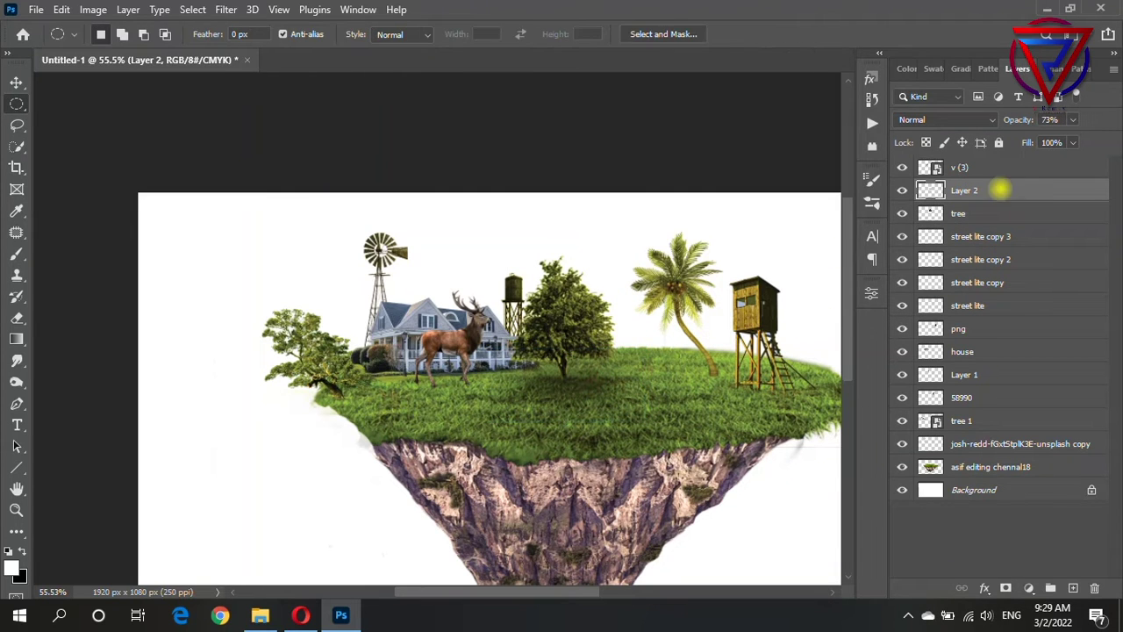
drag(998, 190, 995, 221)
- Add an empty Layer 3 above the topmost v (3) layer
scroll(747, 381, up, 1)
scroll(517, 397, up, 1)
scroll(517, 396, down, 3)
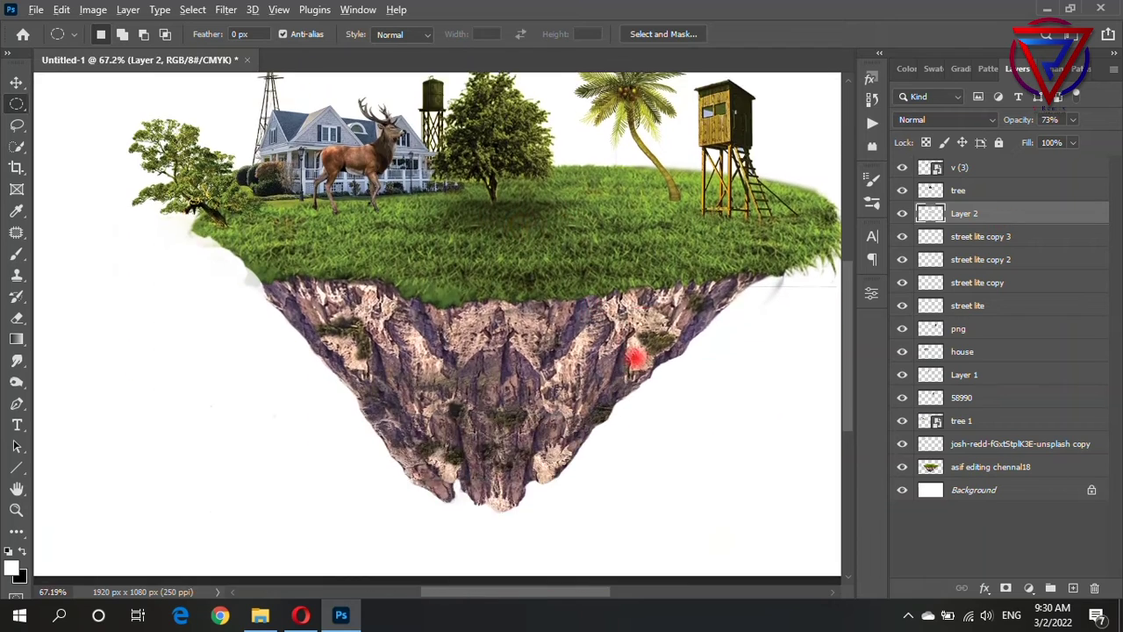
scroll(576, 379, down, 1)
click(994, 167)
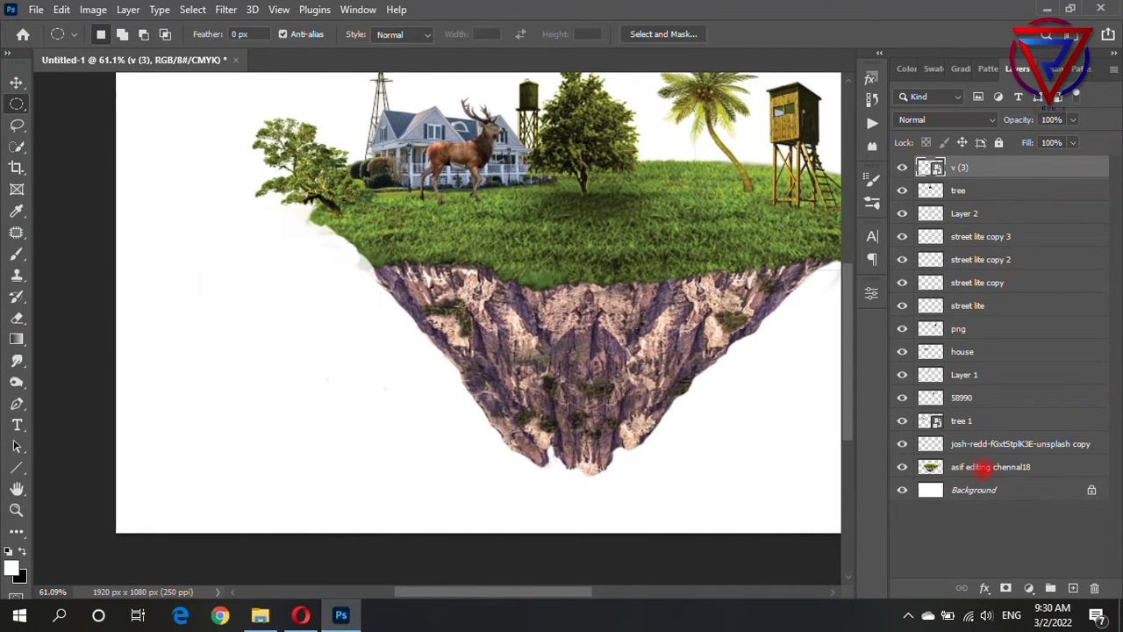
click(1073, 587)
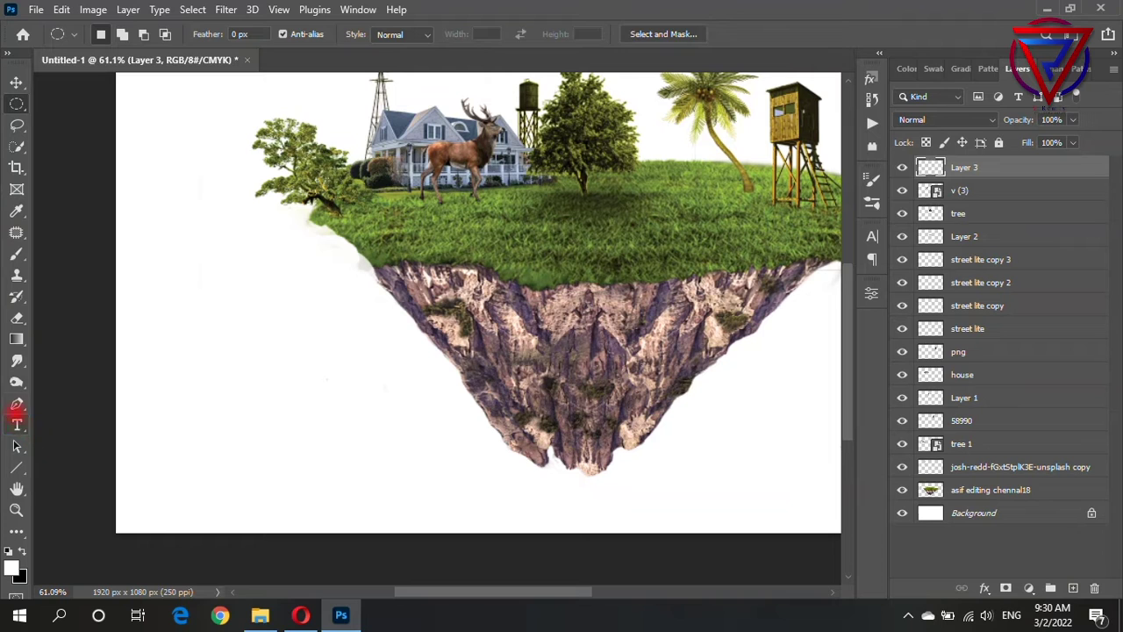
- Draw a curved pen path from the rock tip to the island's left edge, then make it a selection
click(16, 404)
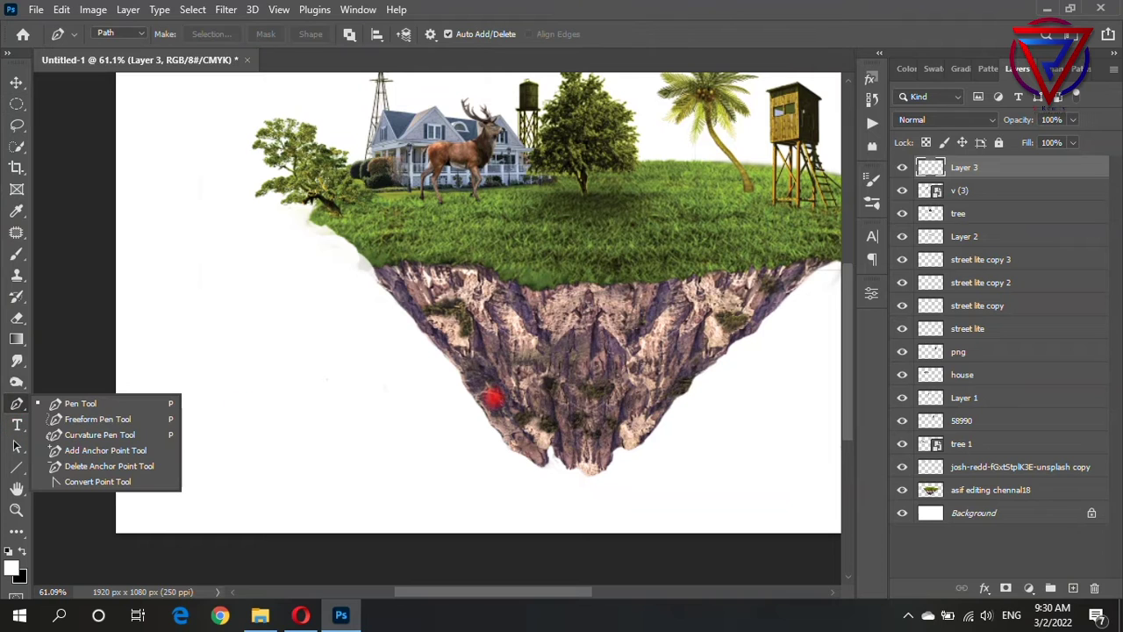
click(540, 462)
mouse_move(331, 228)
mouse_down()
mouse_move(719, 206)
mouse_move(710, 203)
mouse_up()
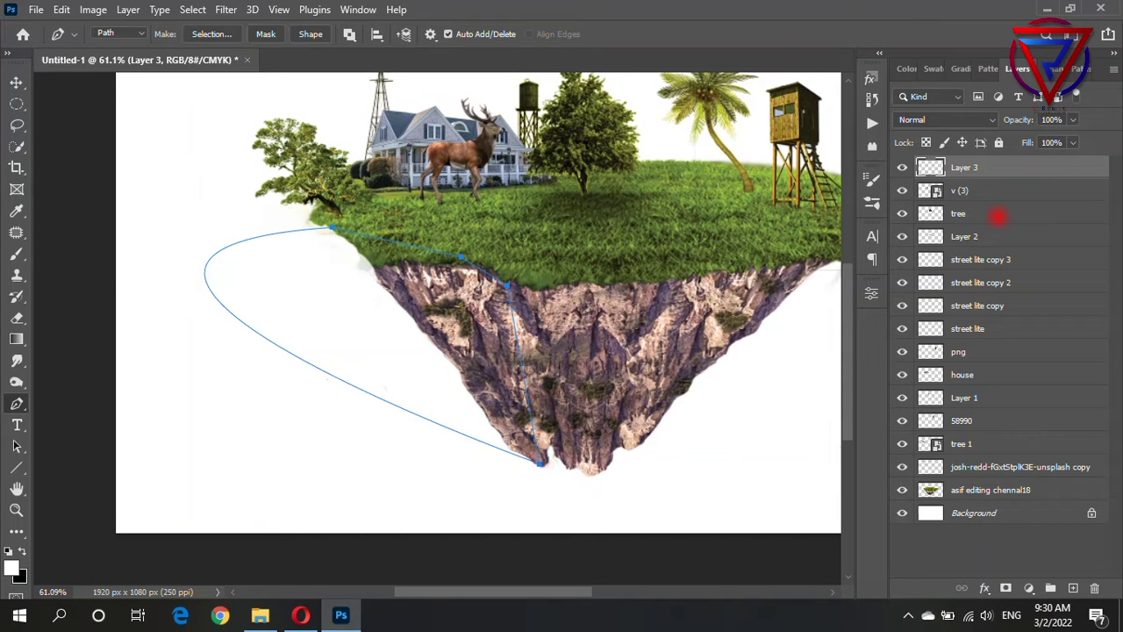
key(ctrl+Return)
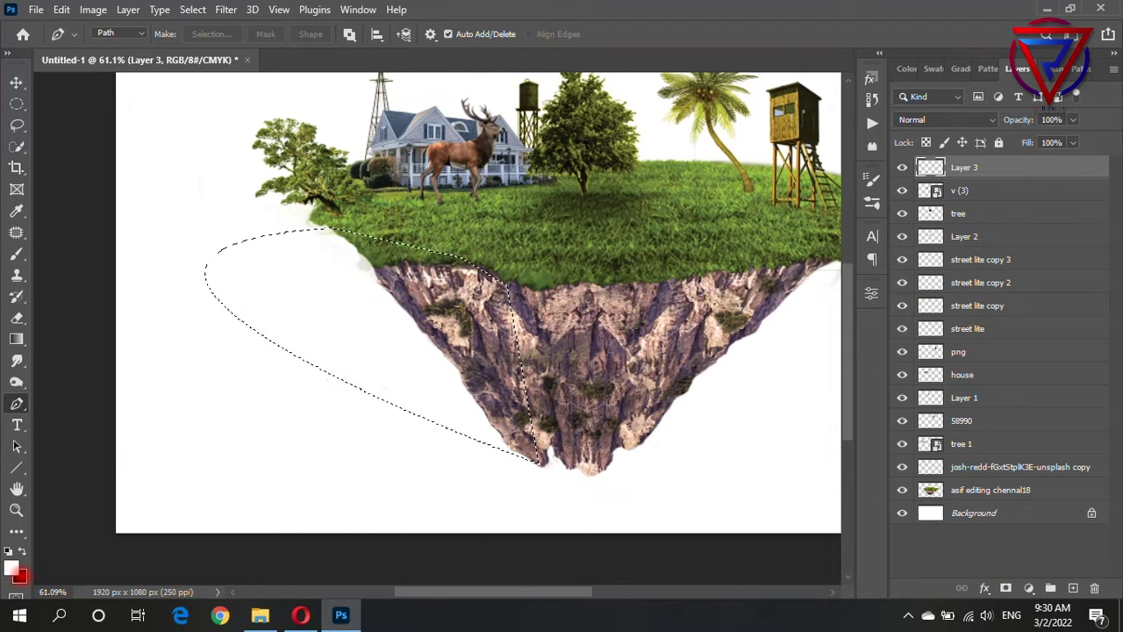
- Fill the selection with sky blue 00b4ff and deselect
click(20, 575)
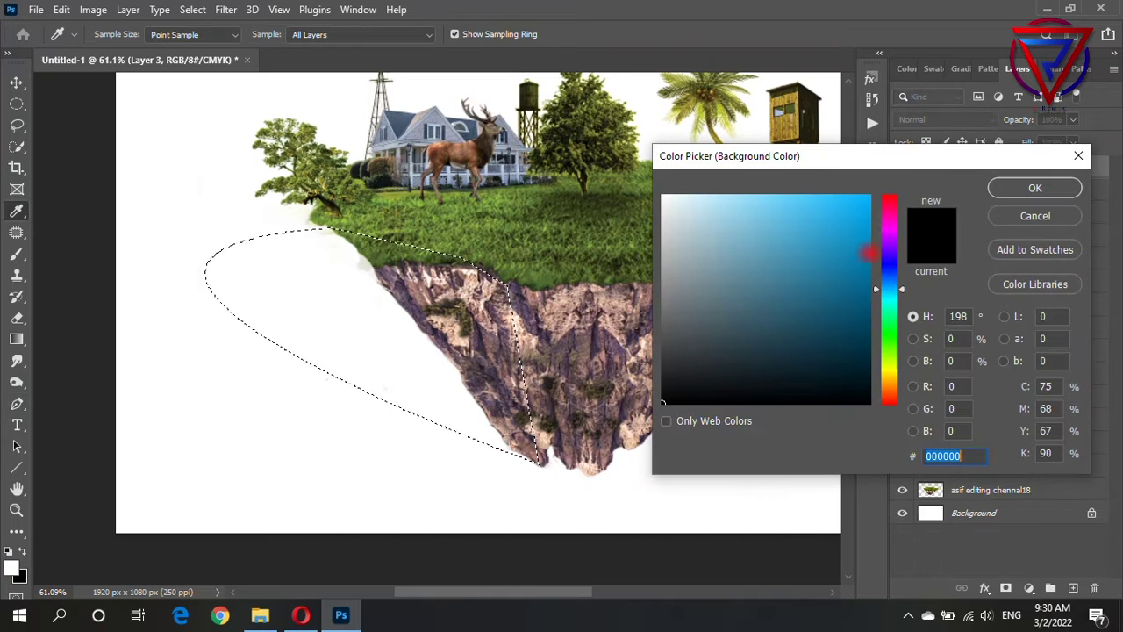
drag(867, 253, 873, 190)
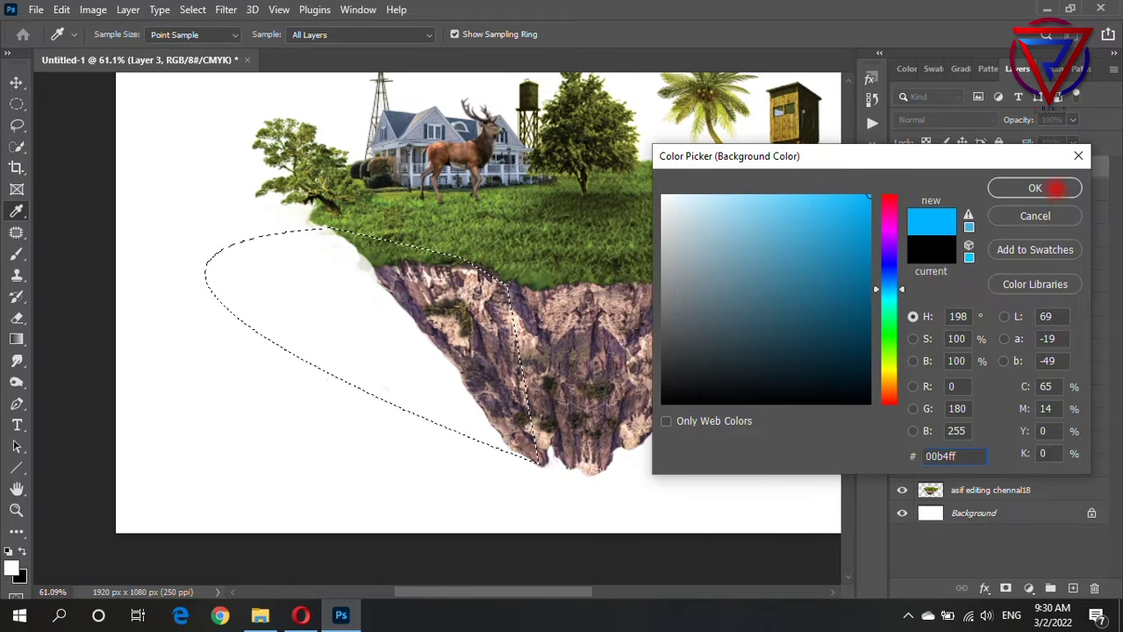
click(1036, 188)
key(ctrl+BackSpace)
key(ctrl+d)
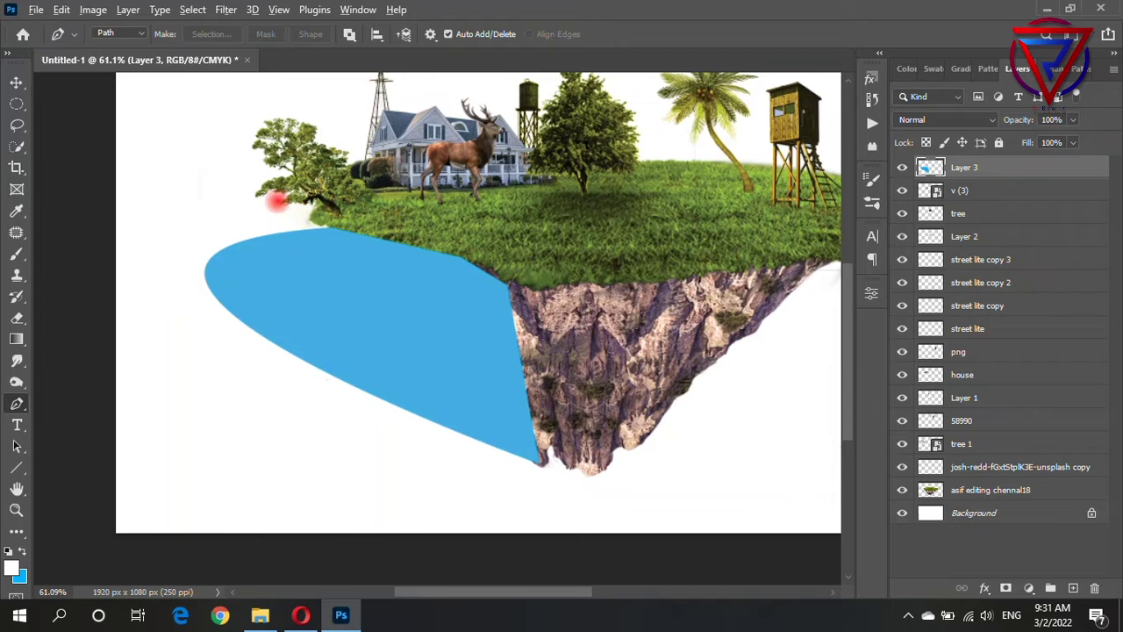
scroll(277, 201, up, 2)
- On new Layer 4, turn an elliptical pen path into a selection and fill it blue
click(1073, 587)
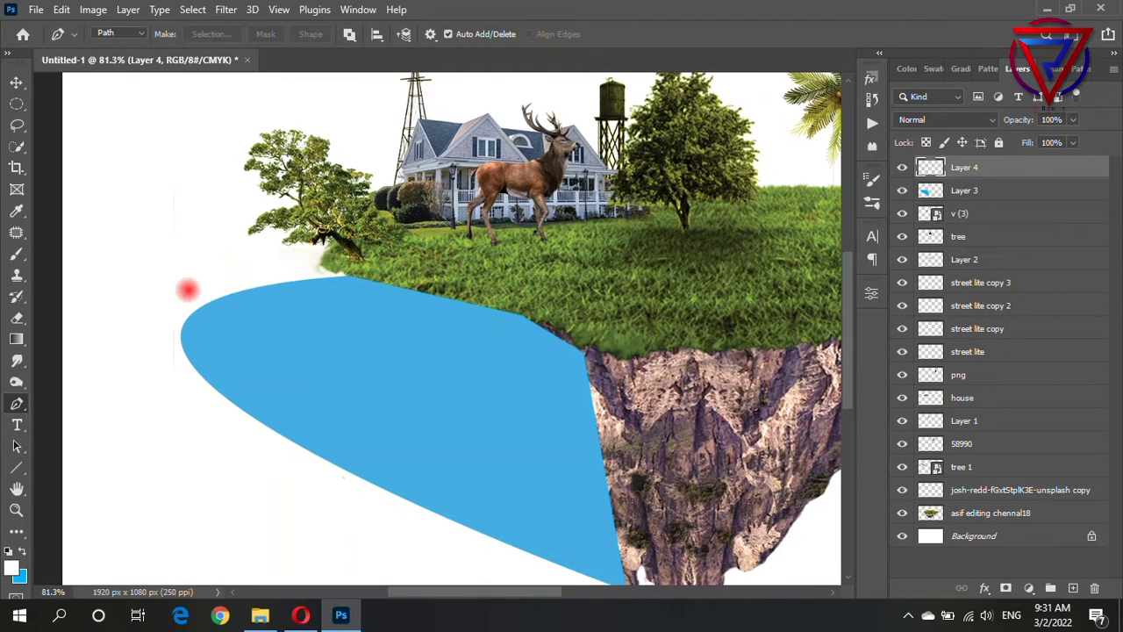
scroll(805, 276, down, 2)
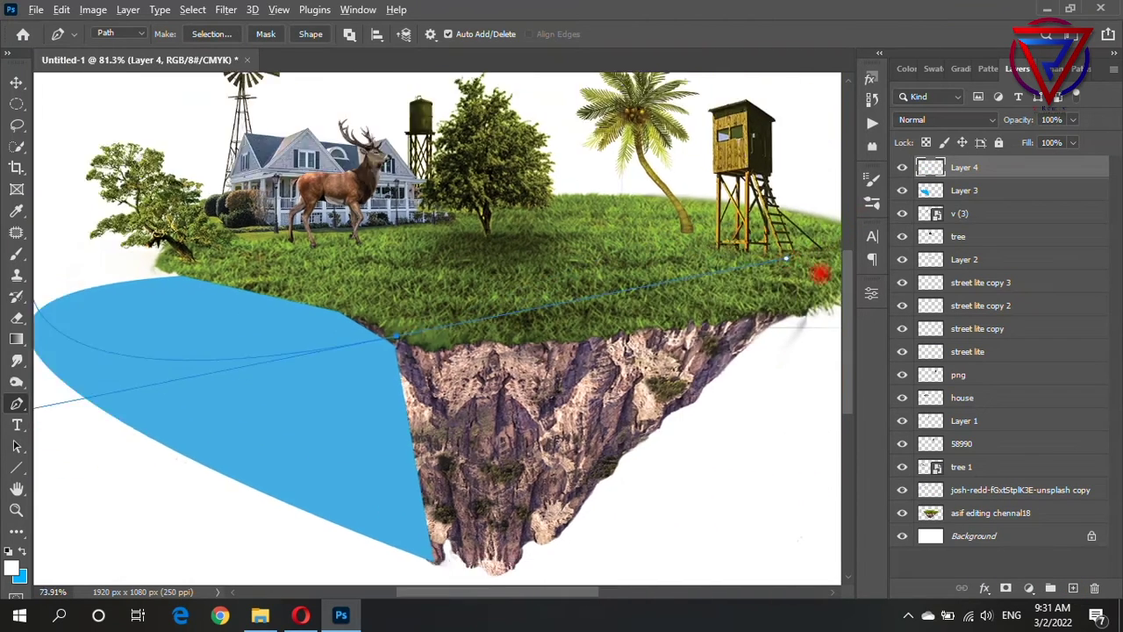
scroll(605, 327, up, 1)
drag(806, 276, 605, 327)
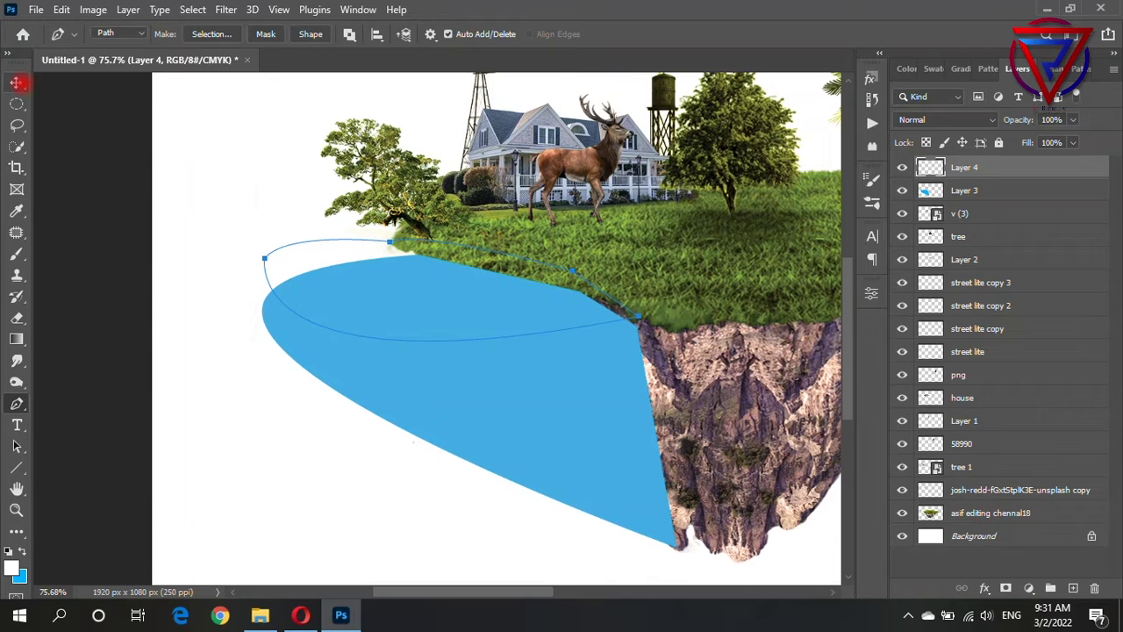
click(16, 82)
key(ctrl+BackSpace)
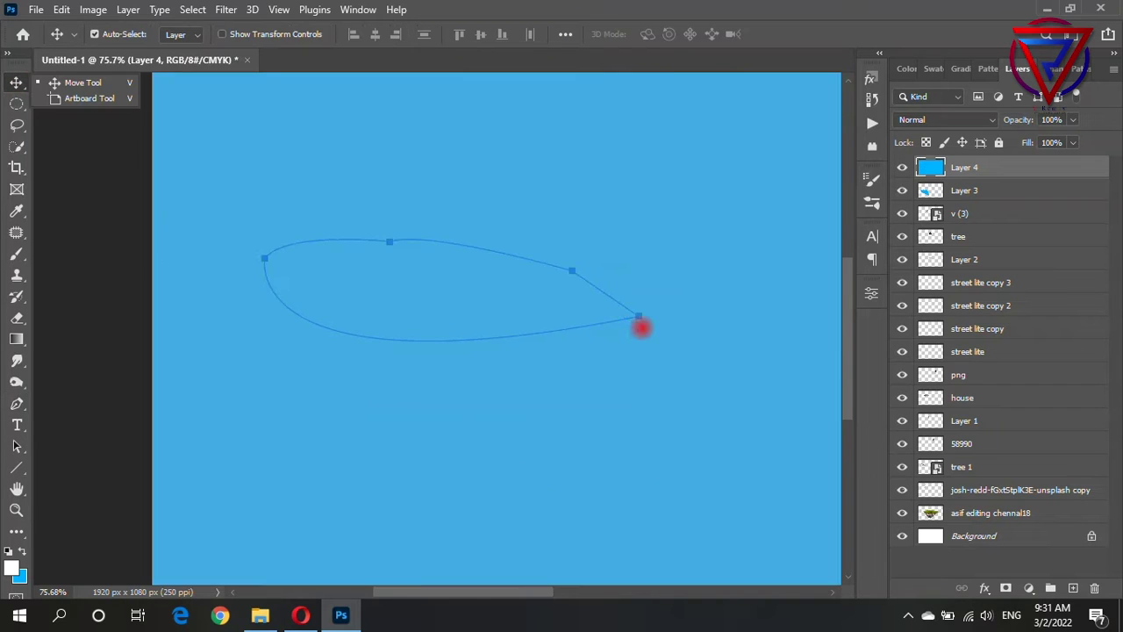
key(ctrl+z)
key(ctrl+Return)
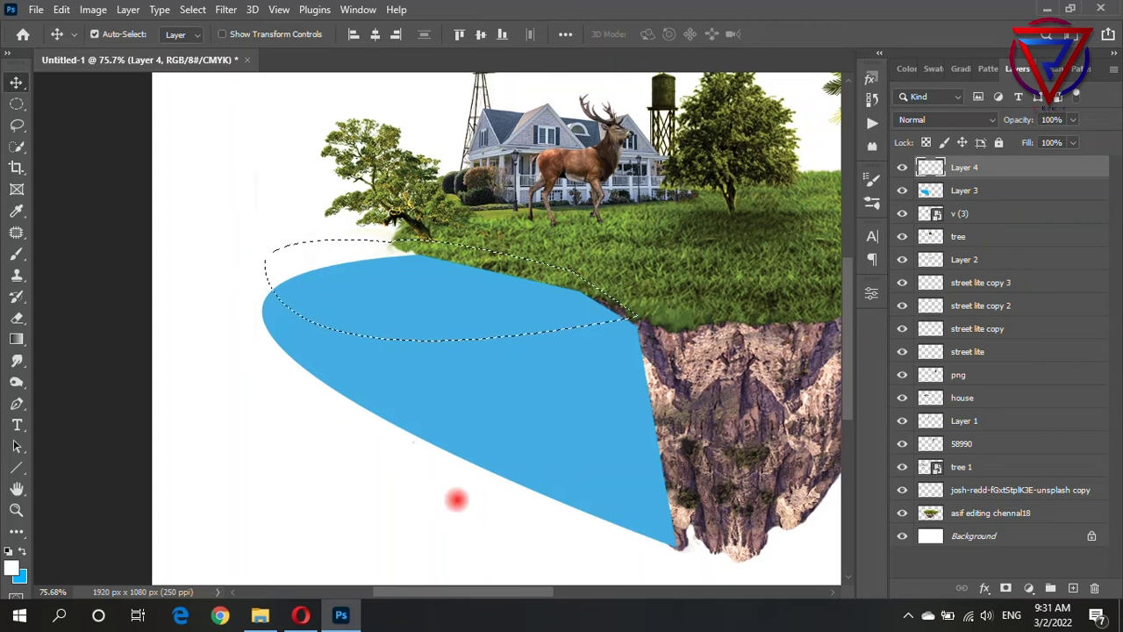
key(ctrl+BackSpace)
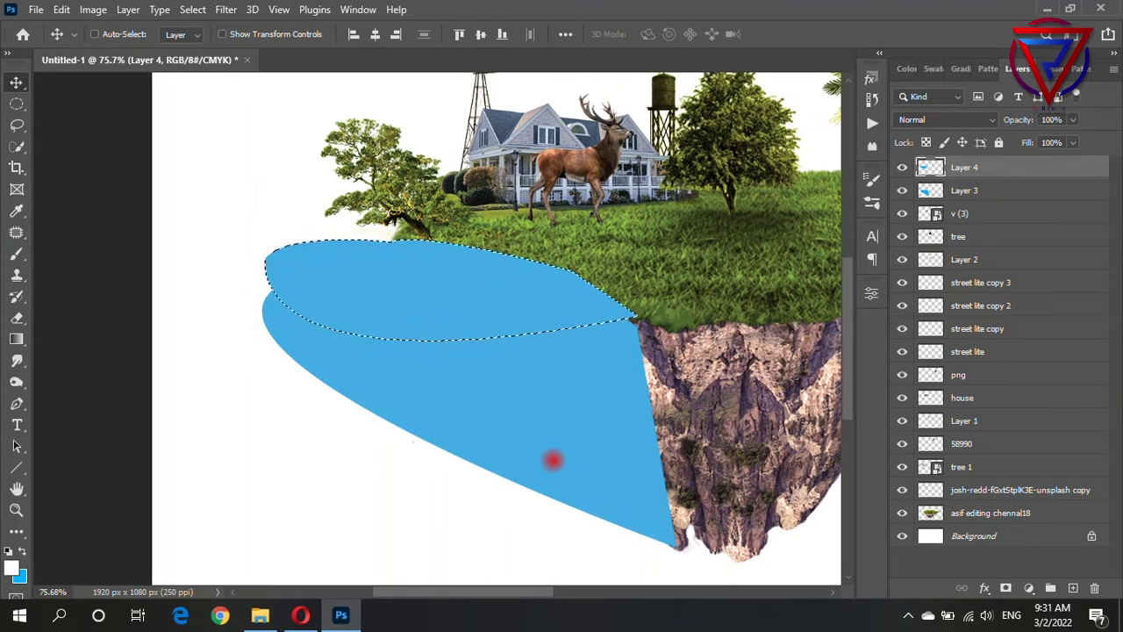
- Warp the left side of the blue ellipse to form the lake's top surface
key(ctrl+t)
right_click(282, 265)
click(332, 364)
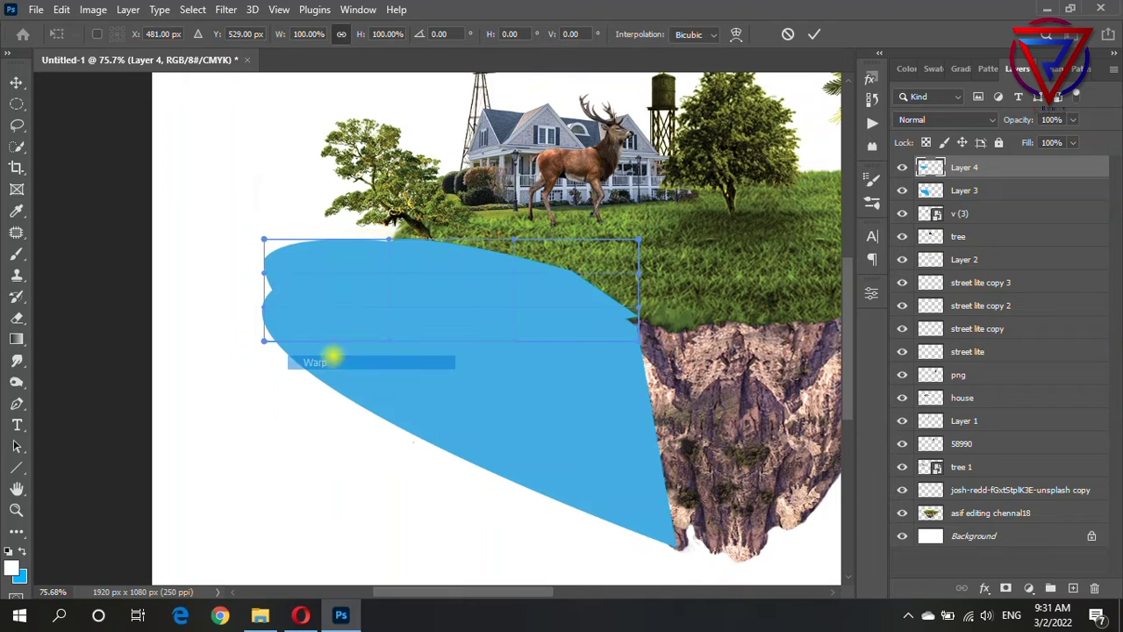
drag(264, 292, 284, 294)
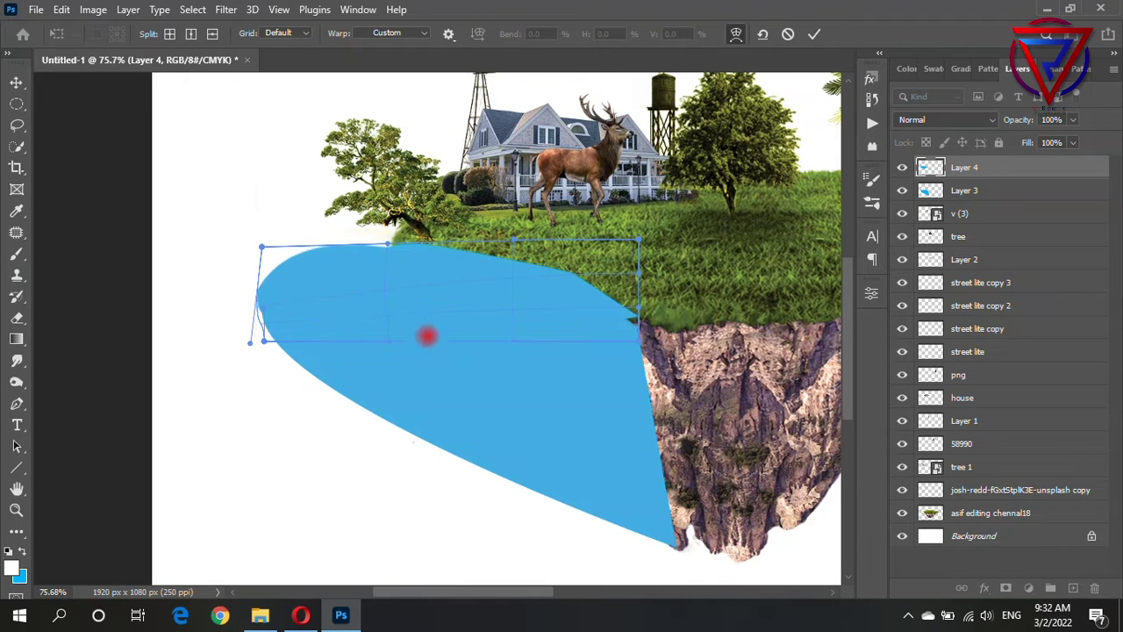
key(Return)
- Place the coastal water photo from the export folder and position it over the lake
click(260, 614)
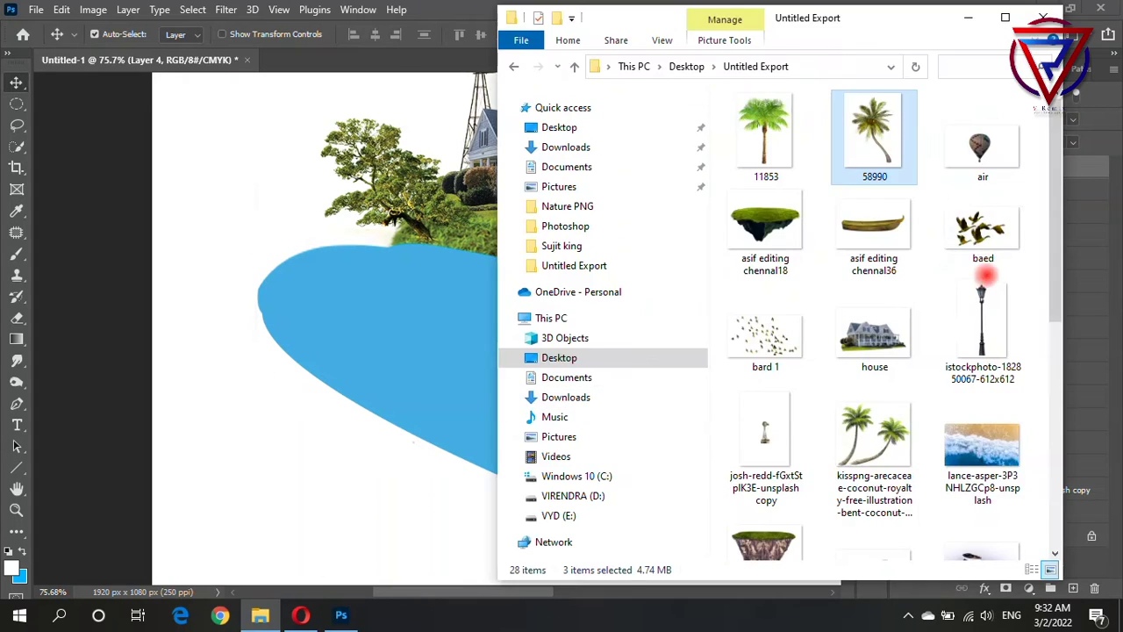
scroll(920, 428, down, 5)
scroll(919, 428, up, 5)
scroll(919, 428, down, 5)
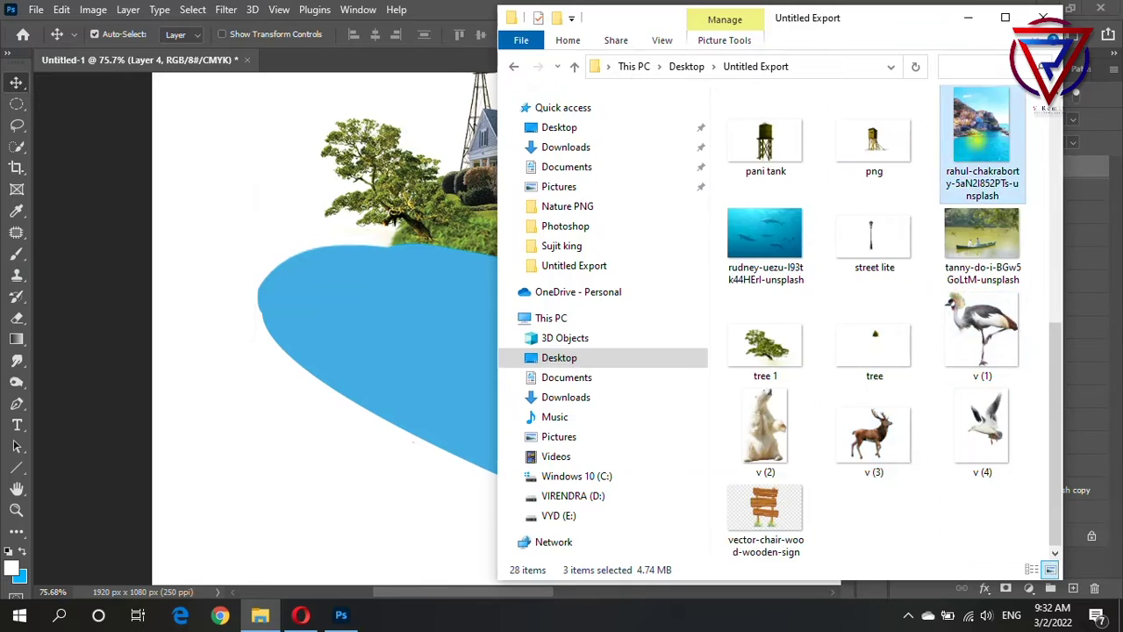
click(407, 322)
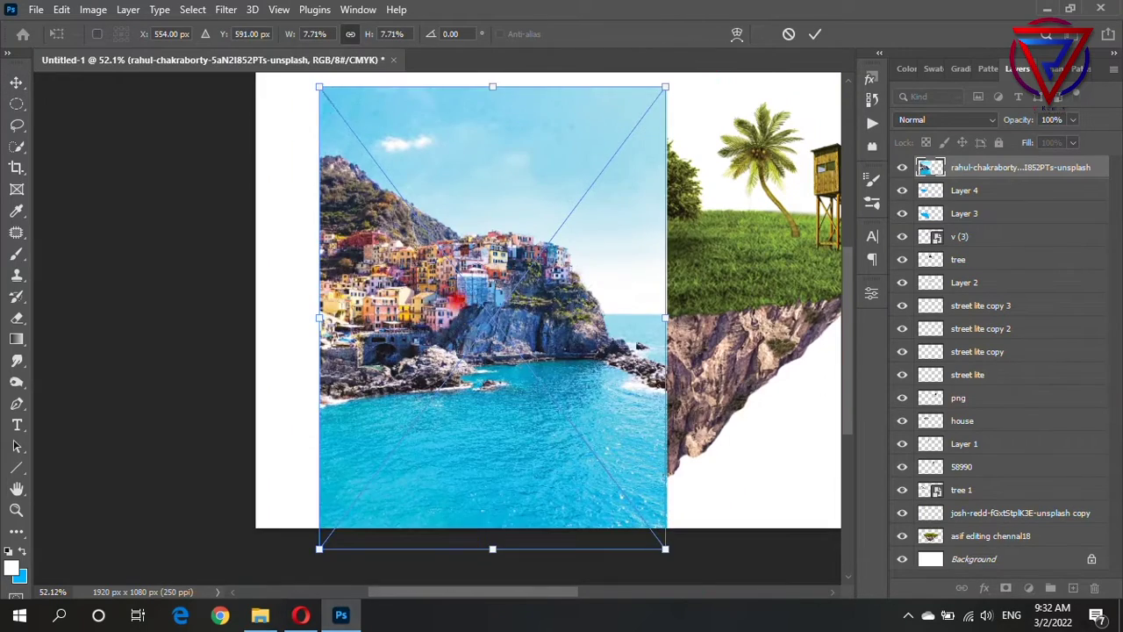
mouse_move(457, 300)
mouse_down()
mouse_move(479, 268)
mouse_move(476, 231)
mouse_up()
drag(639, 337, 599, 320)
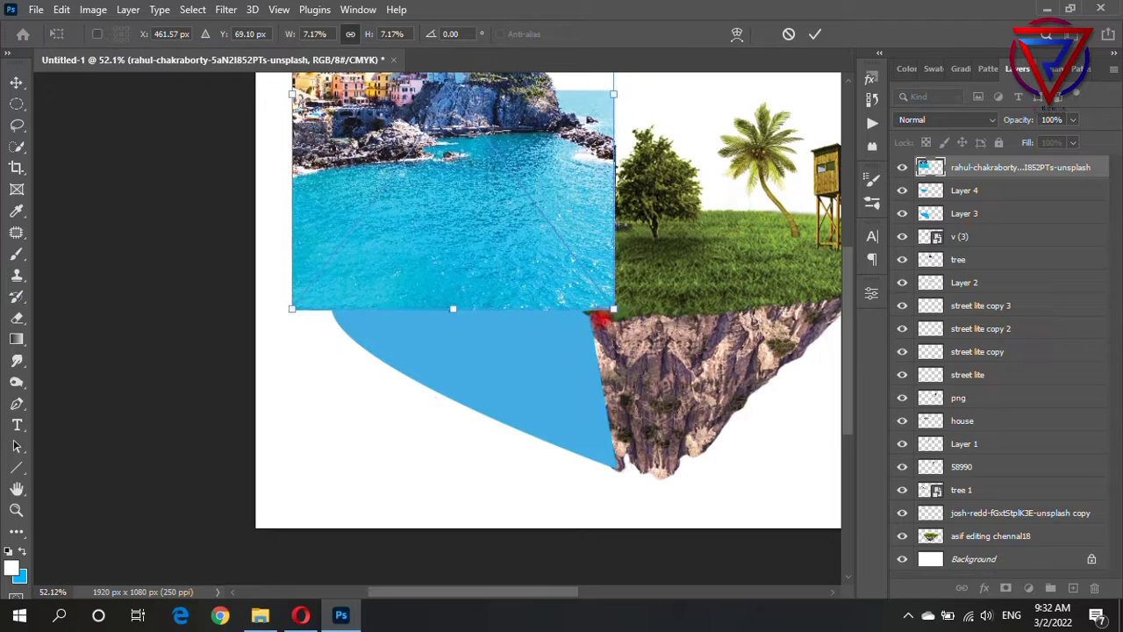
key(Return)
- Clip the water photo layer into the blue ellipse on Layer 4
right_click(994, 167)
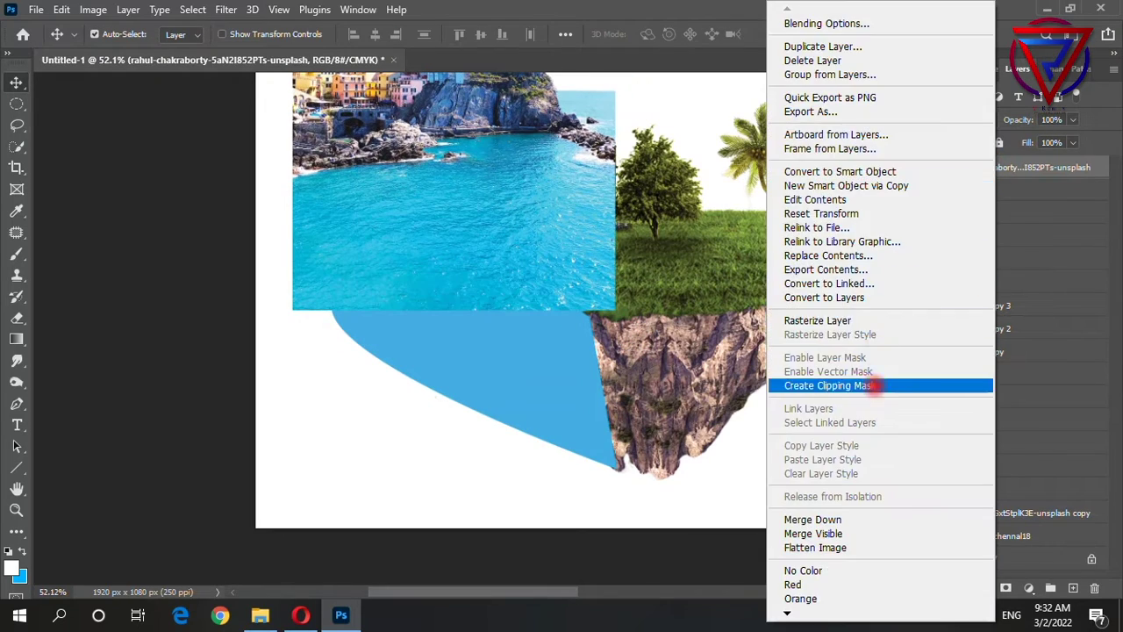
click(873, 386)
scroll(436, 351, up, 3)
- Resize and reposition the clipped water photo to fit the ellipse
key(ctrl+t)
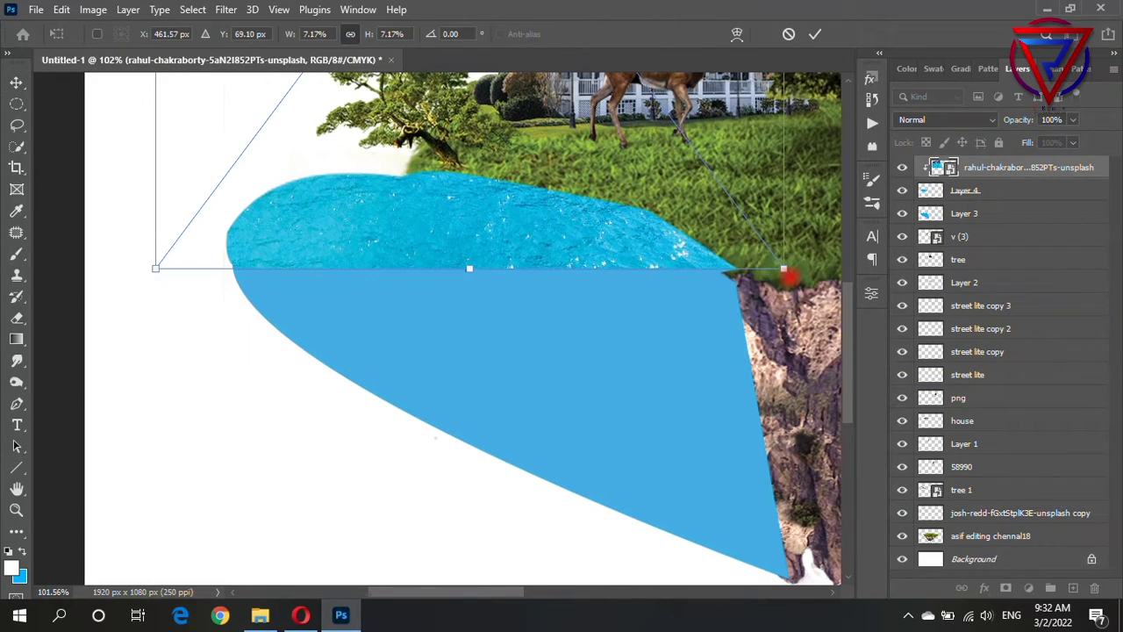
drag(784, 268, 731, 201)
drag(457, 173, 474, 337)
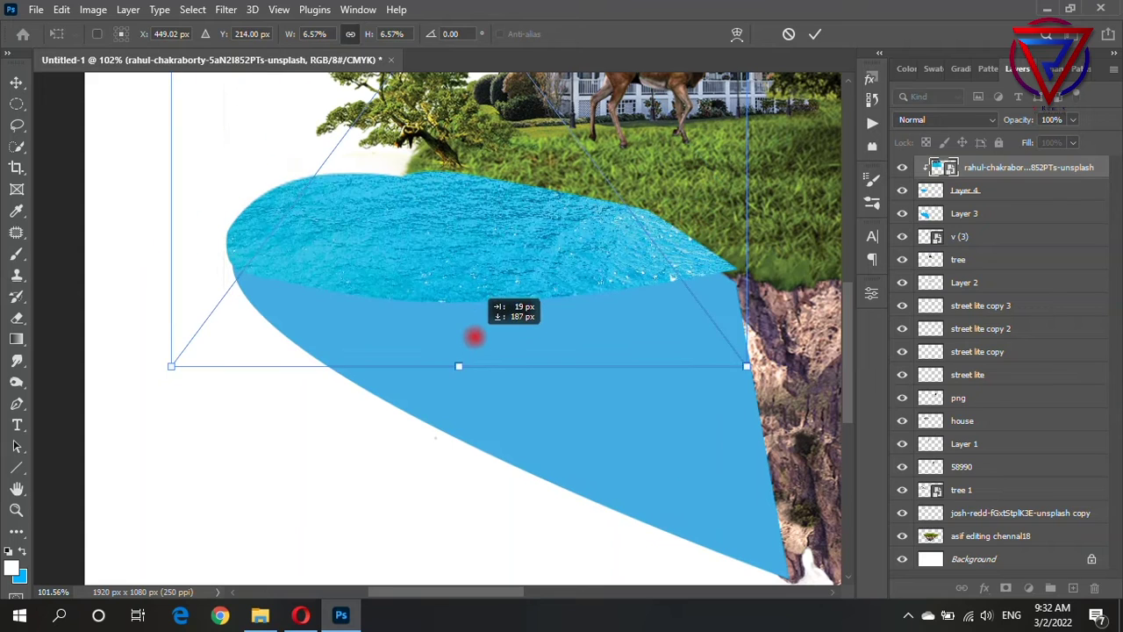
drag(746, 365, 692, 320)
drag(534, 265, 578, 340)
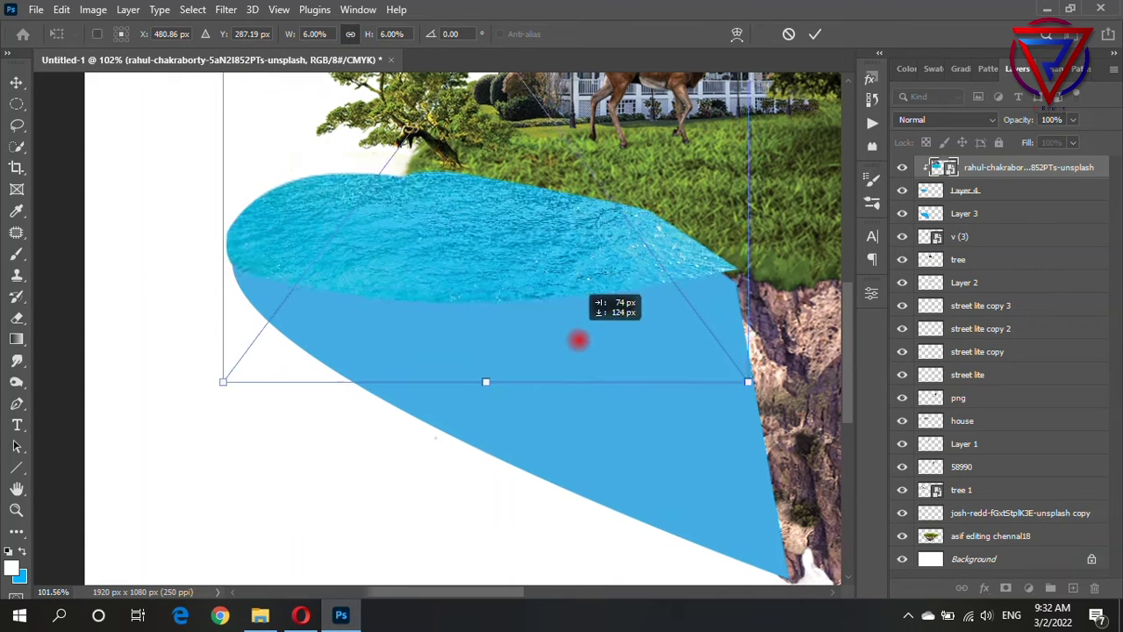
drag(748, 381, 794, 444)
drag(549, 244, 541, 216)
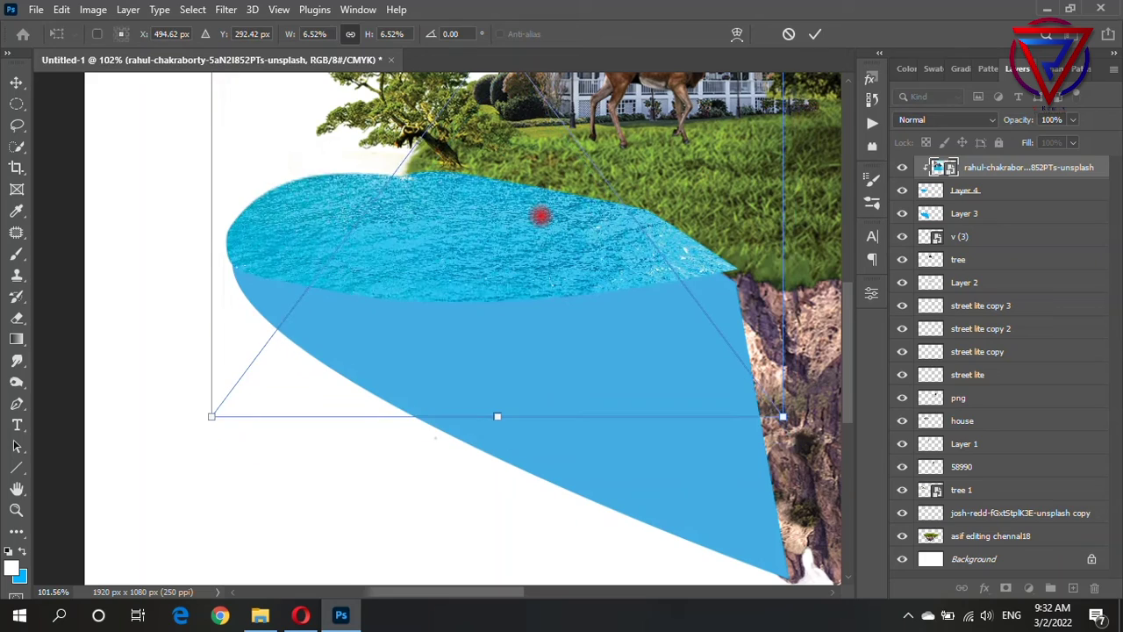
drag(790, 439, 834, 444)
drag(538, 181, 567, 171)
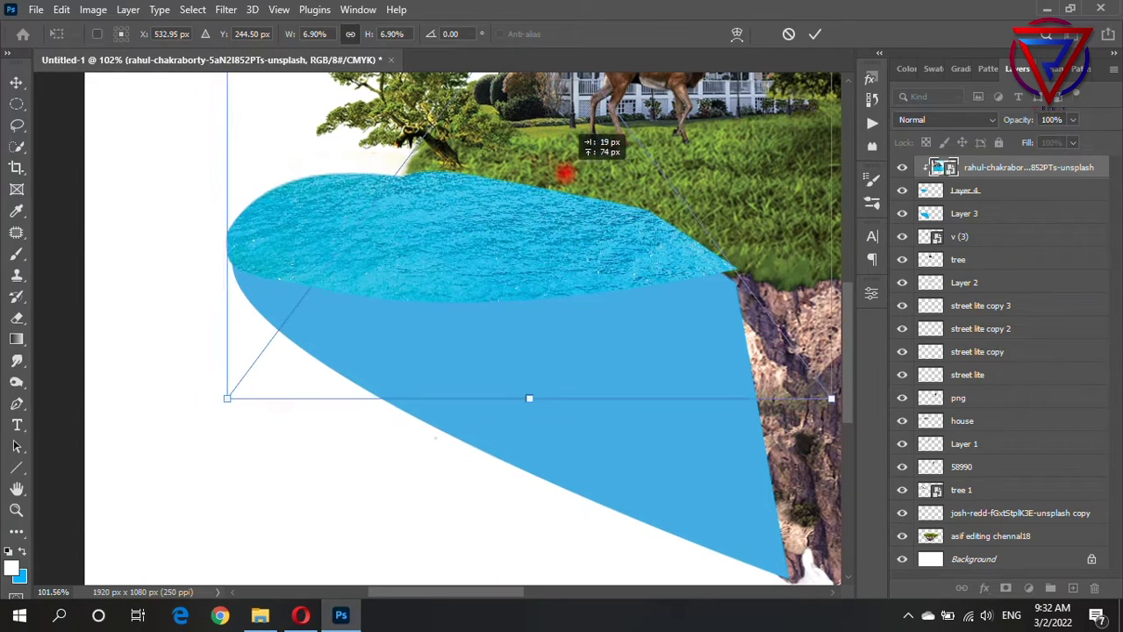
key(Return)
scroll(575, 360, down, 3)
scroll(571, 376, up, 2)
- Warp Layer 4's lake surface, pulling its lower edge down and raising its bottom corners
click(917, 190)
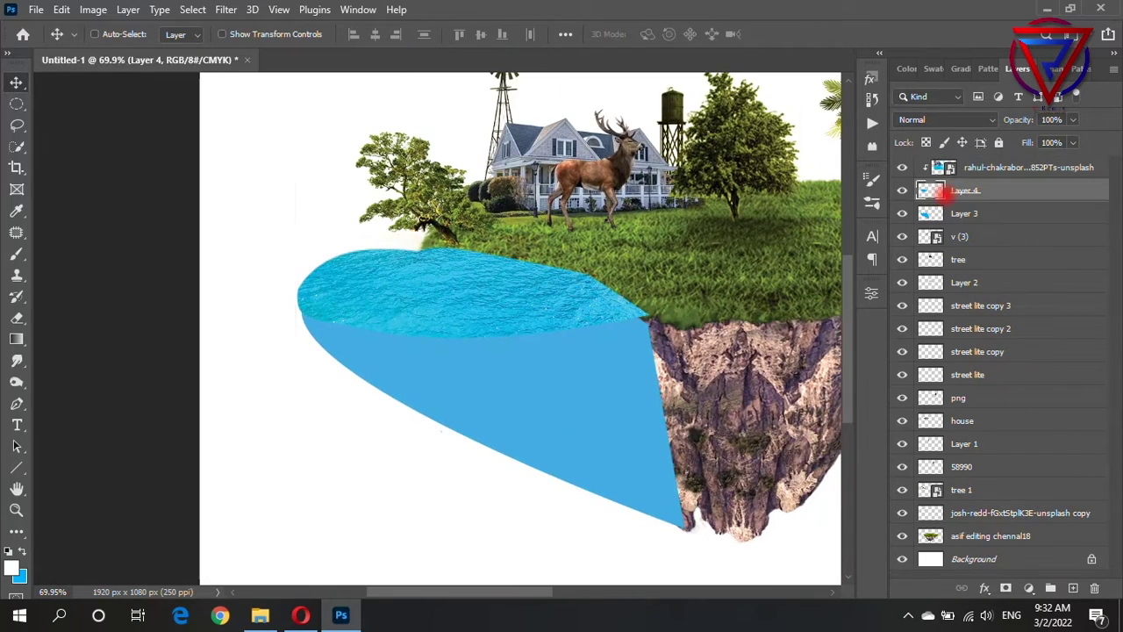
key(ctrl+t)
scroll(484, 295, up, 3)
right_click(471, 253)
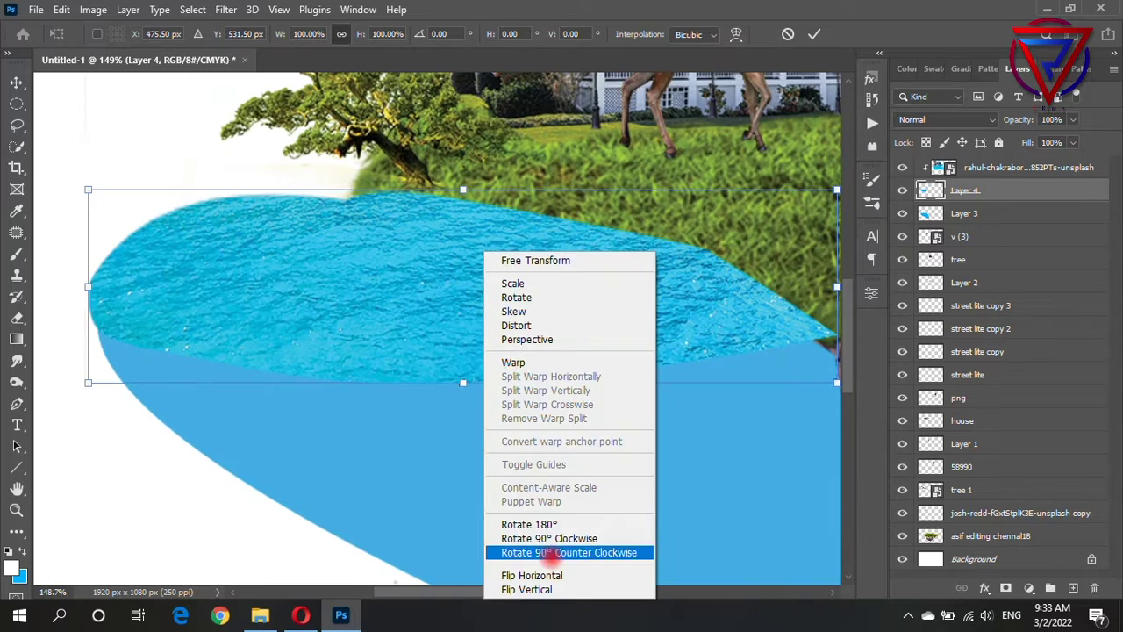
click(509, 359)
mouse_move(448, 351)
mouse_down()
mouse_move(421, 346)
mouse_move(424, 321)
mouse_move(421, 449)
mouse_move(409, 329)
mouse_move(406, 418)
mouse_up()
scroll(404, 419, down, 2)
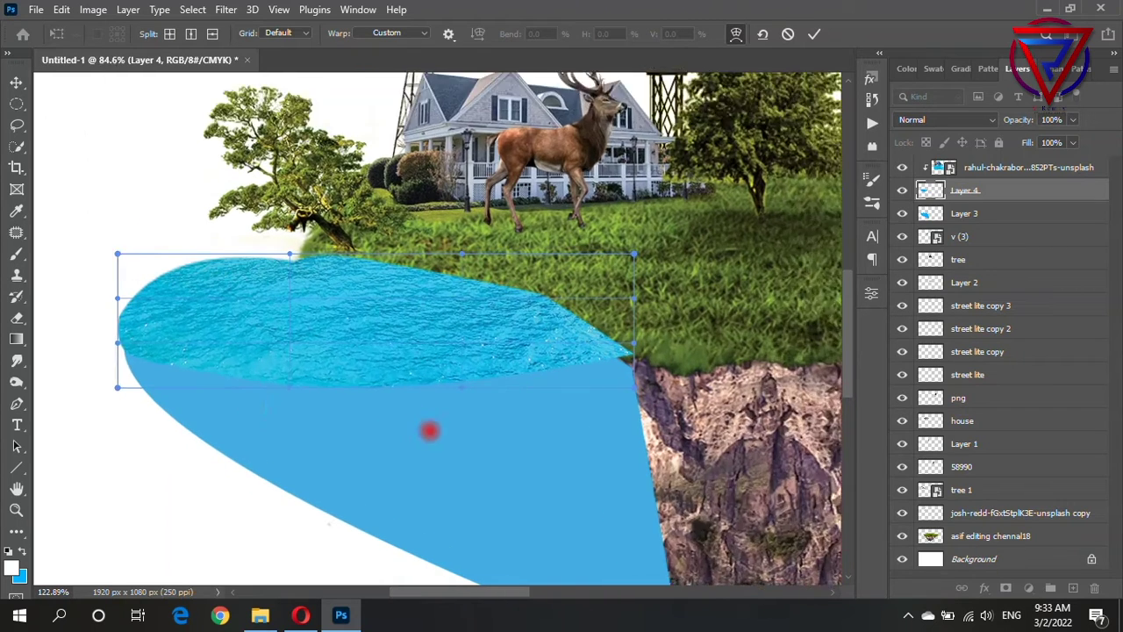
scroll(430, 431, up, 1)
drag(66, 375, 59, 339)
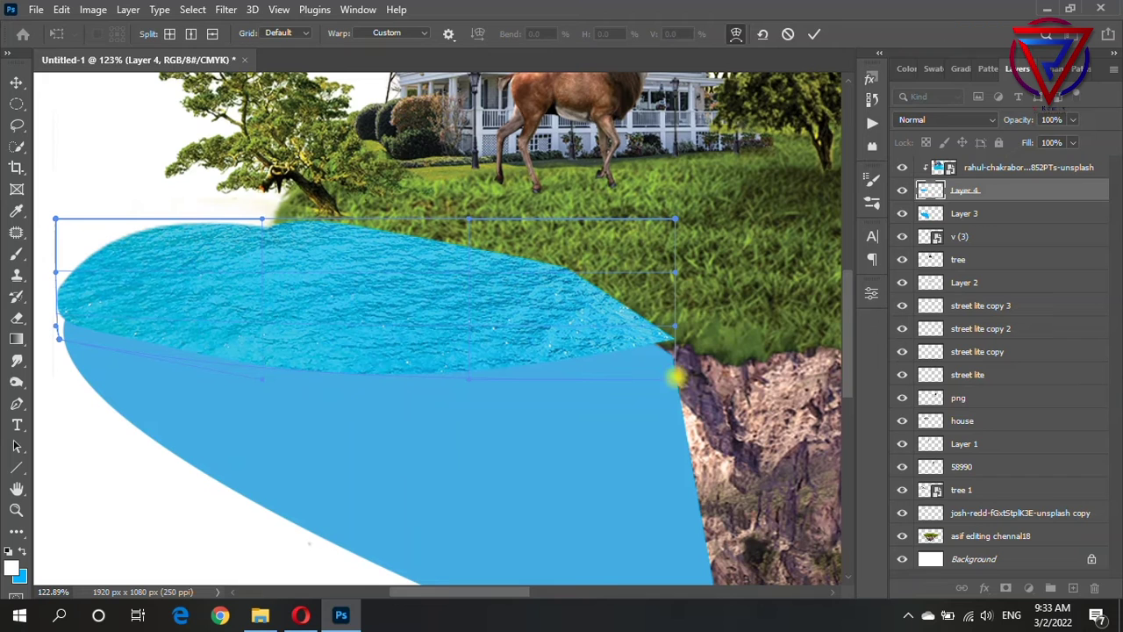
drag(675, 378, 664, 340)
mouse_move(261, 351)
mouse_down()
mouse_move(261, 395)
mouse_move(161, 354)
mouse_up()
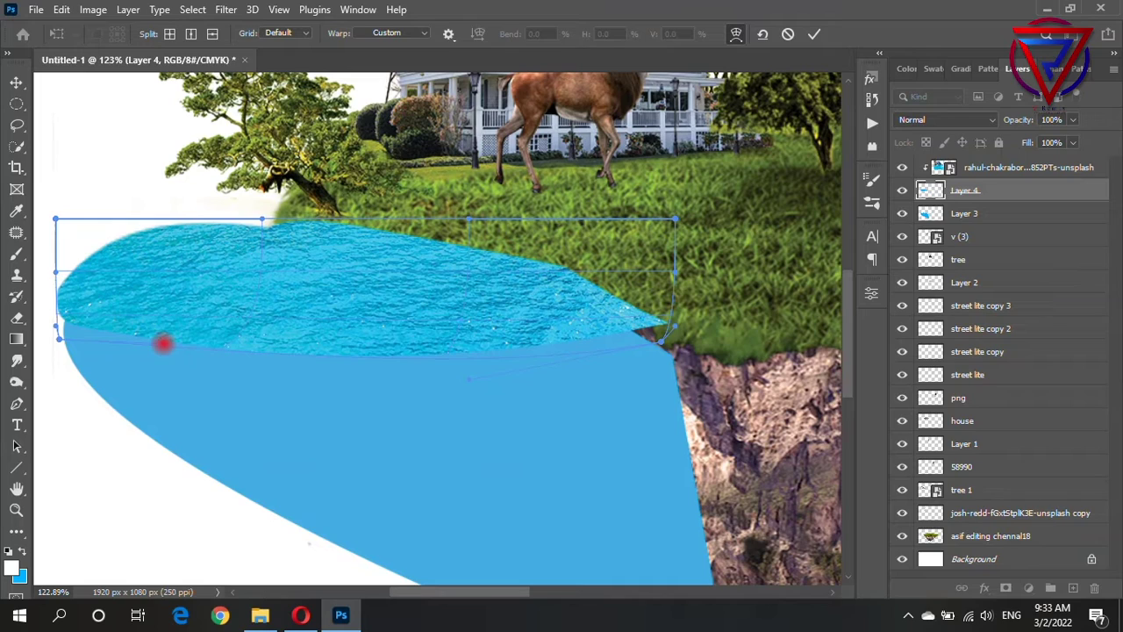
key(Return)
- Apply a warp transform to the blue lake body on Layer 3
click(569, 385)
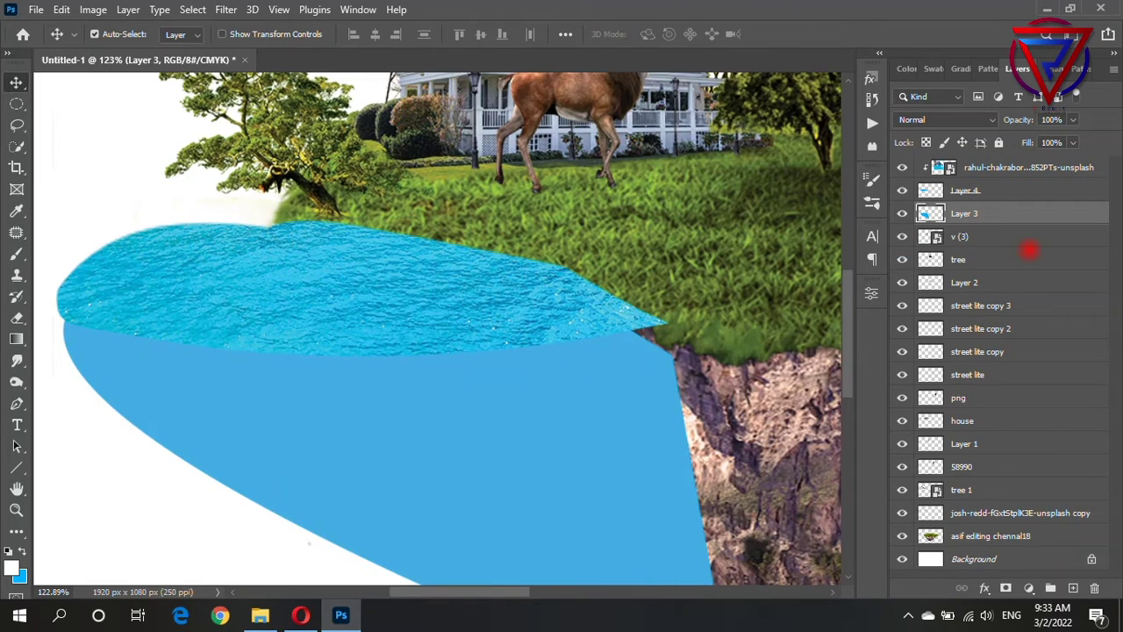
scroll(444, 283, down, 5)
scroll(431, 288, up, 3)
key(ctrl+t)
right_click(428, 255)
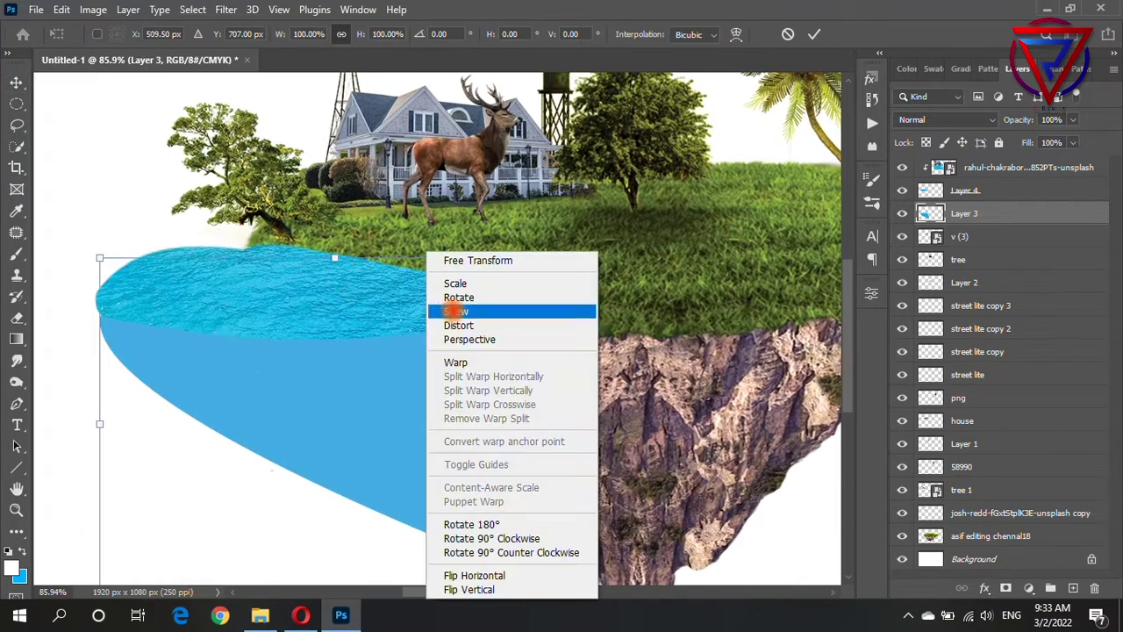
click(458, 361)
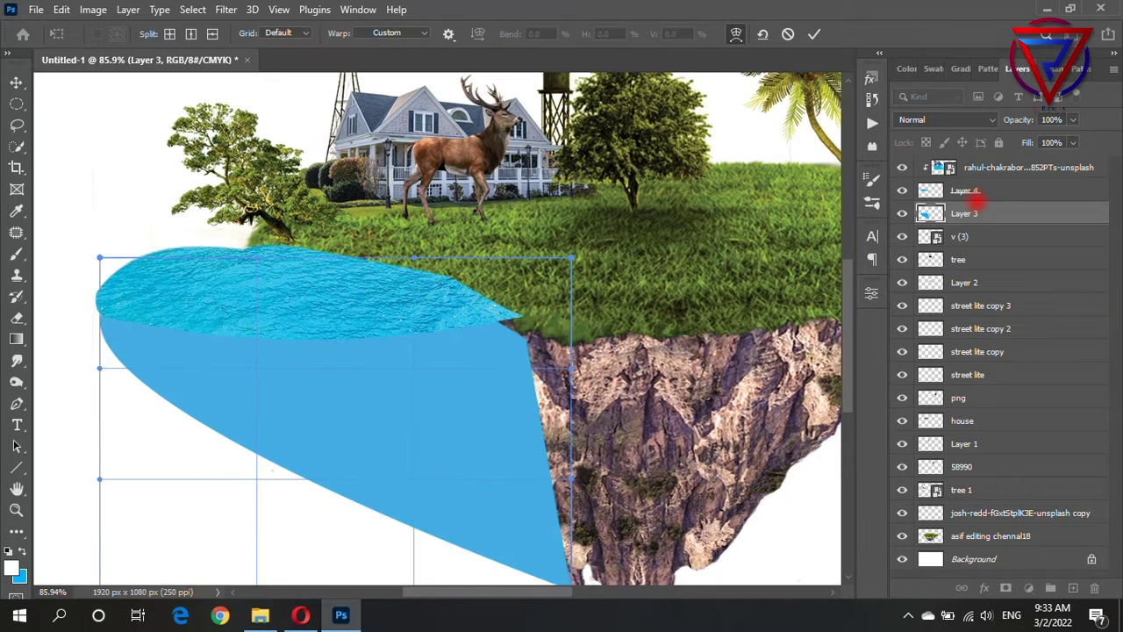
key(Return)
- Warp Layer 4 again, bending its right side toward the cliff and lifting its top edge
click(965, 191)
key(ctrl+t)
right_click(378, 253)
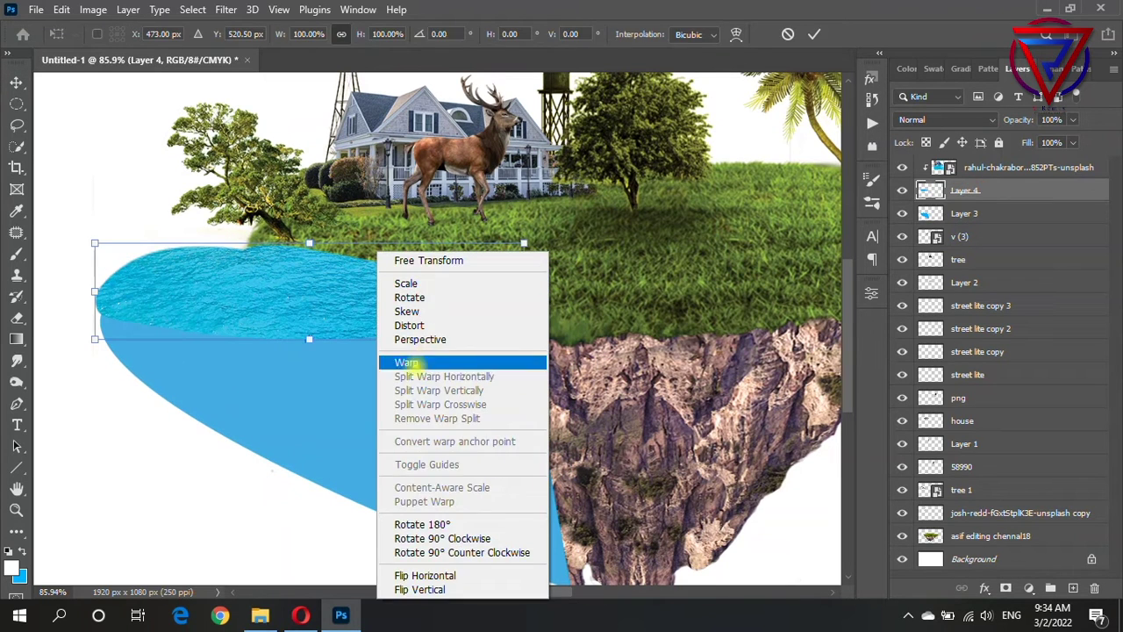
click(407, 361)
drag(376, 251, 494, 281)
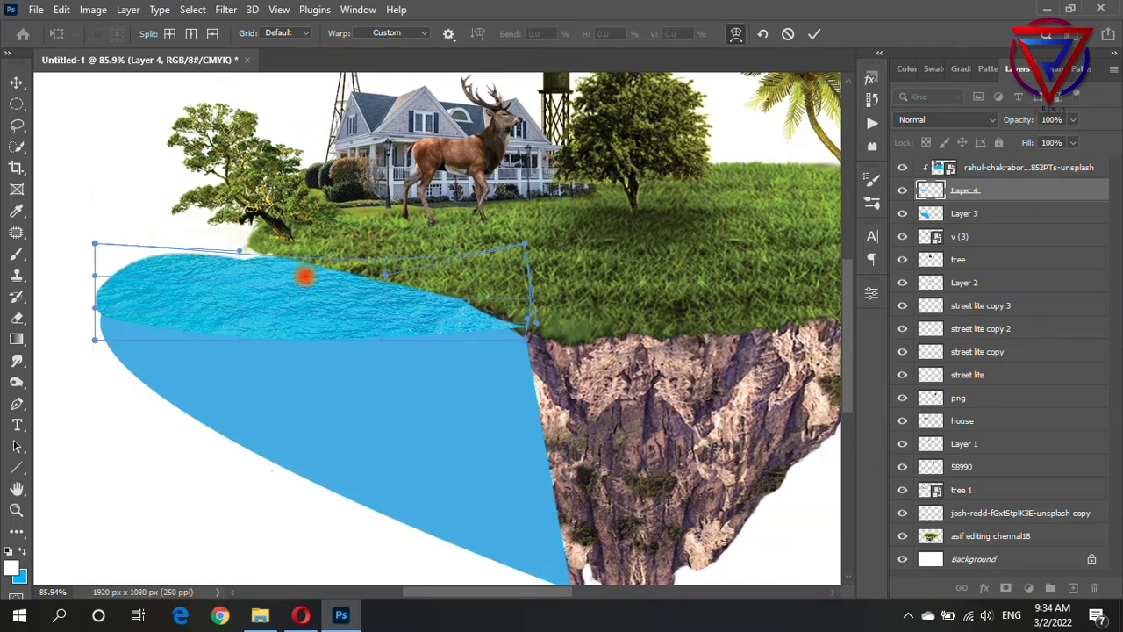
drag(304, 277, 301, 246)
key(Return)
scroll(338, 328, down, 1)
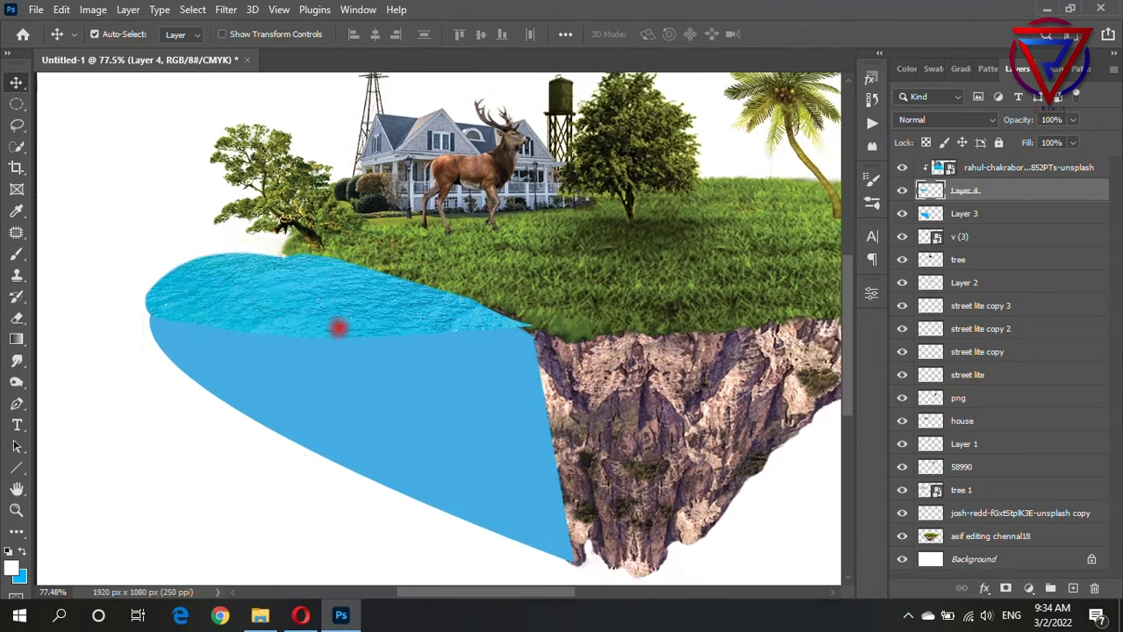
scroll(337, 329, up, 1)
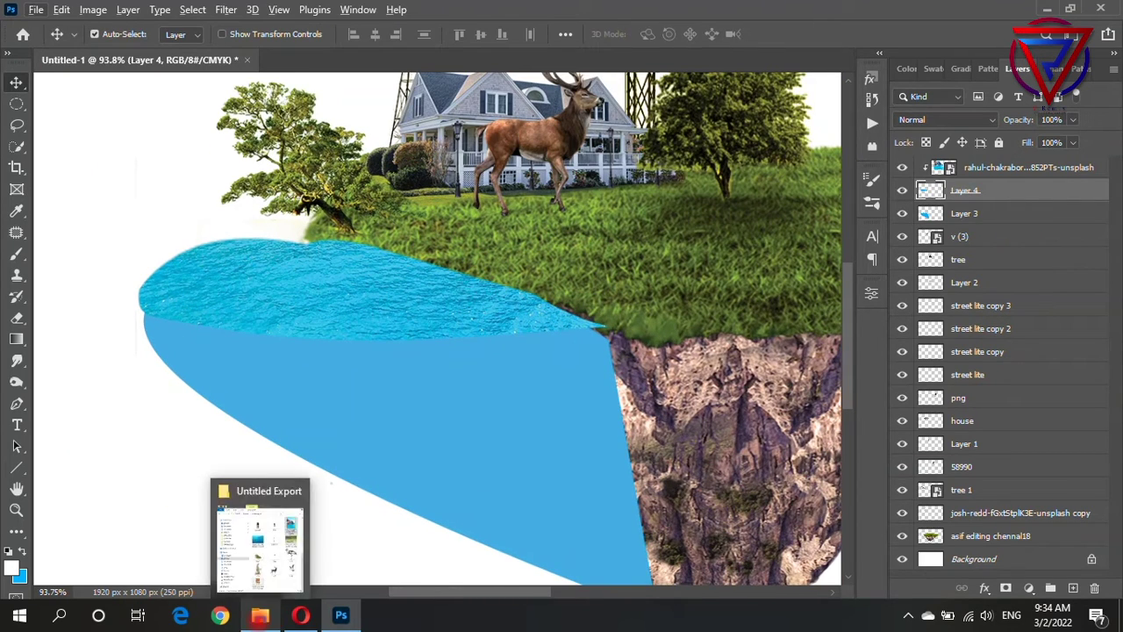
- Quick-select the foamy left-hand waves in the beach photo and copy them to their own layer
click(262, 534)
scroll(878, 351, up, 5)
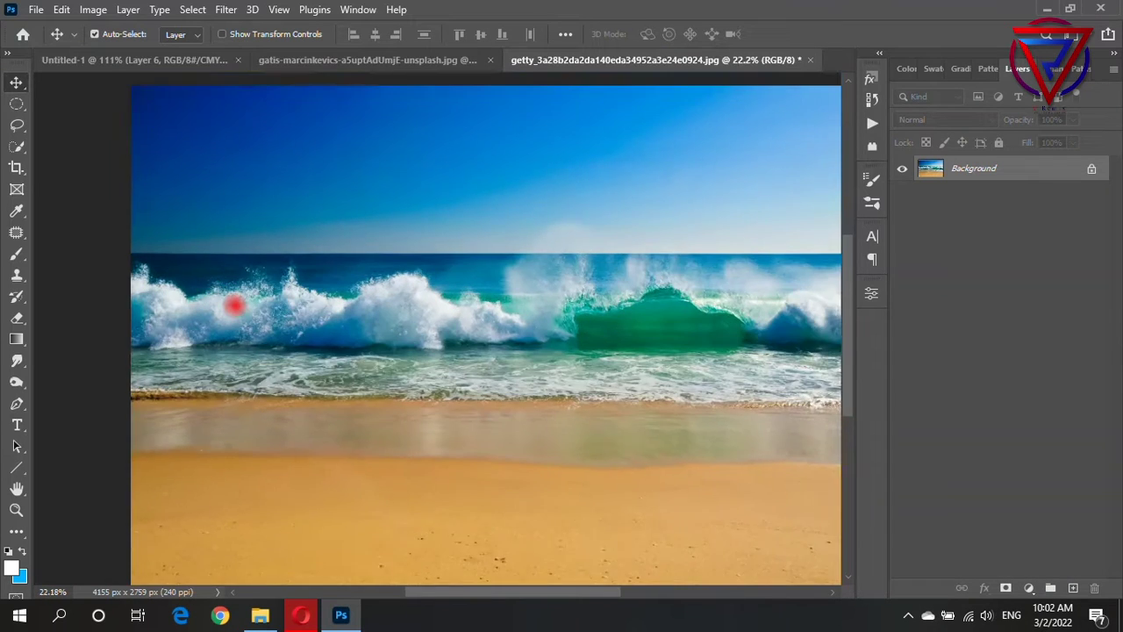
scroll(235, 306, down, 2)
right_click(16, 146)
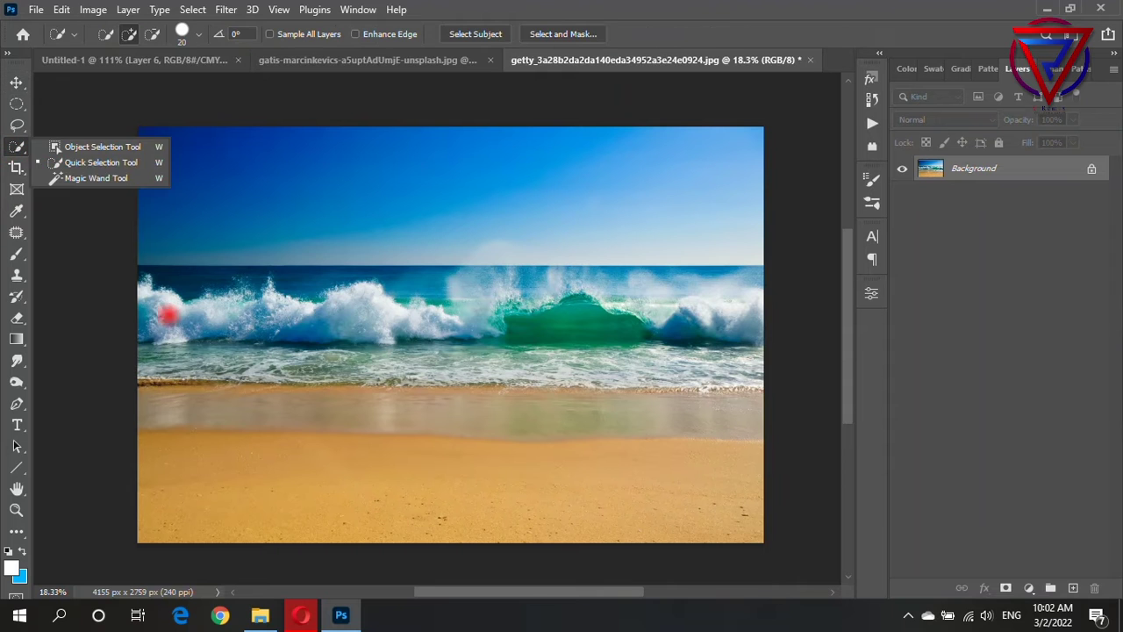
drag(167, 313, 478, 327)
key(v)
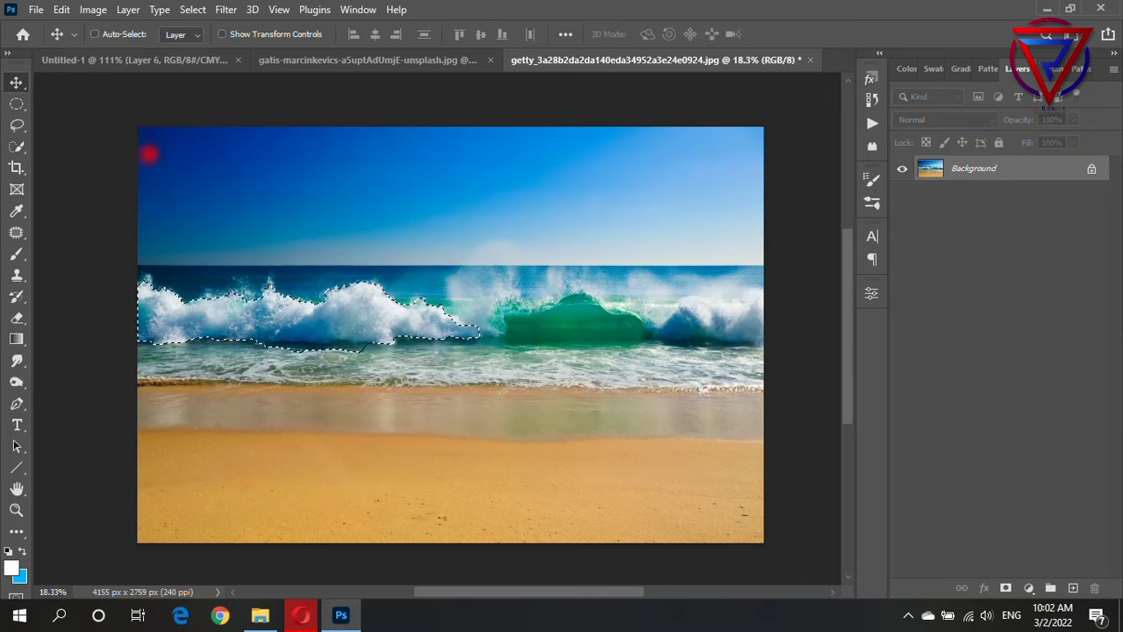
key(ctrl+j)
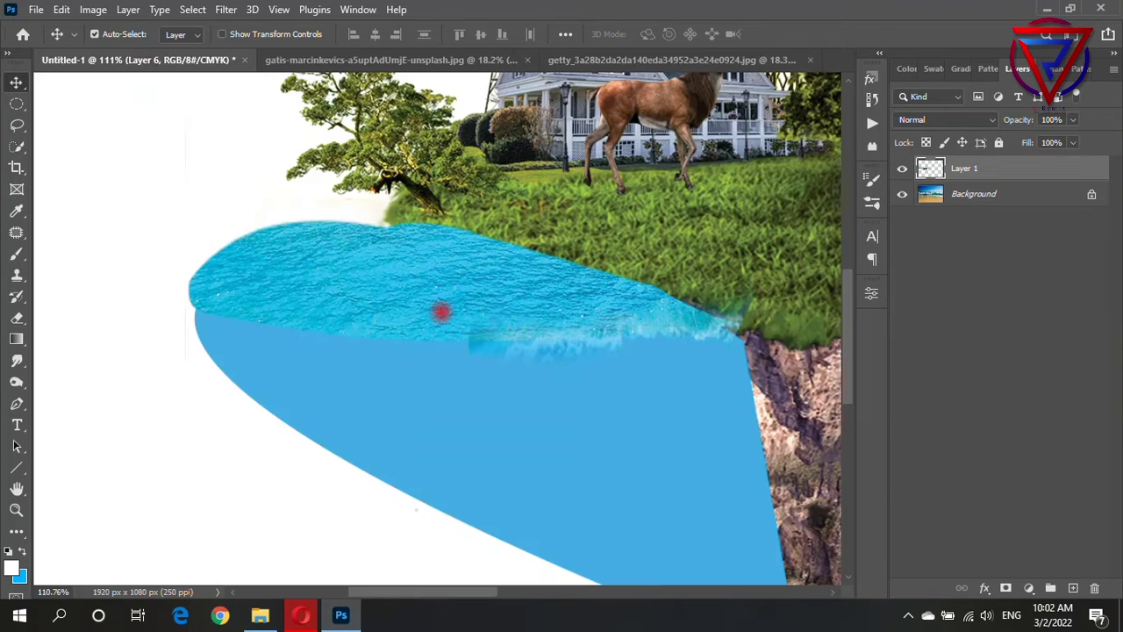
- Bring the wave layer in, shrink it proportionally and set it on the lake's front edge
drag(224, 308, 495, 316)
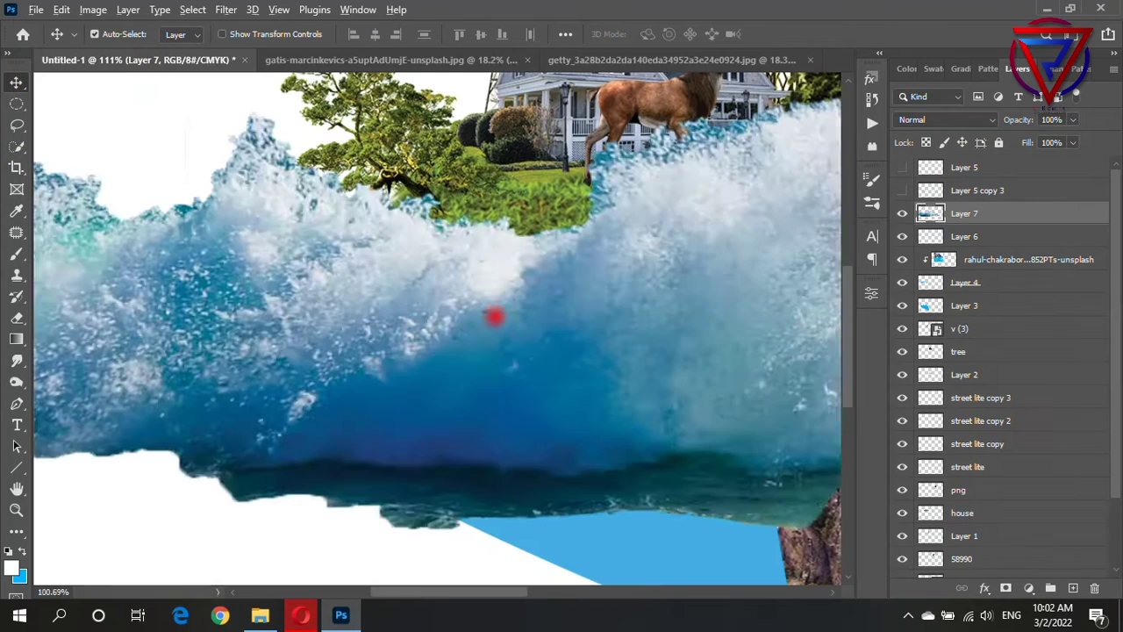
key(ctrl+t)
scroll(495, 316, down, 4)
drag(41, 314, 551, 401)
mouse_move(614, 325)
mouse_down()
mouse_move(494, 321)
mouse_move(518, 332)
mouse_up()
key(Return)
alt+scroll(484, 348, up, 5)
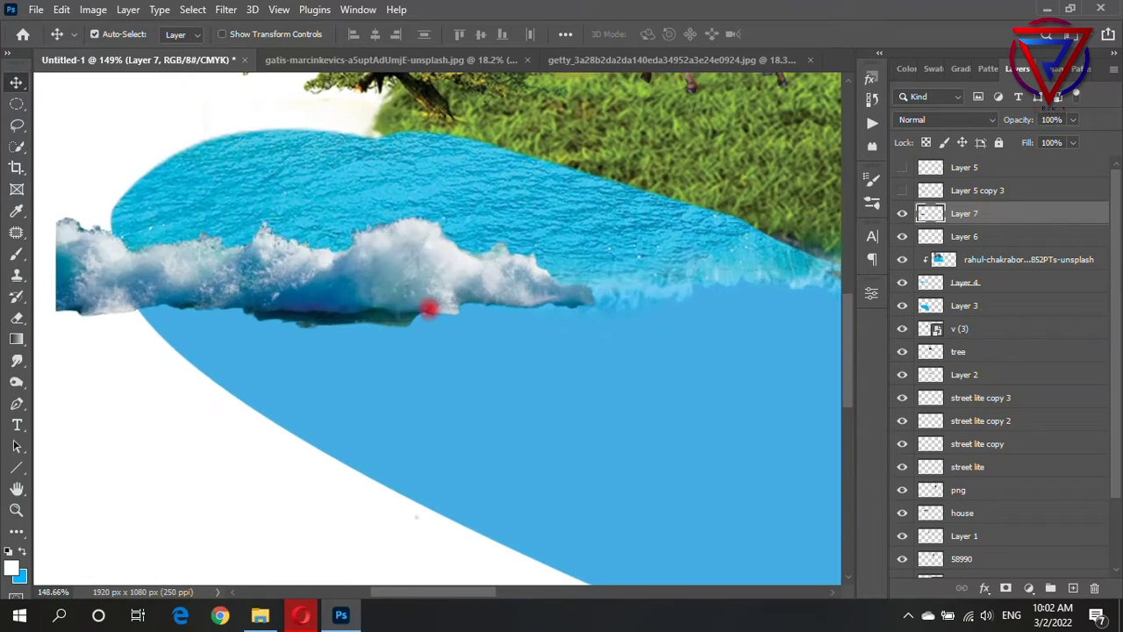
mouse_move(429, 306)
mouse_down()
mouse_move(622, 293)
mouse_move(663, 351)
mouse_up()
- Duplicate the wave, narrow it, tilt it about 7 degrees and warp it along the edge
scroll(667, 275, down, 3)
drag(556, 293, 299, 139)
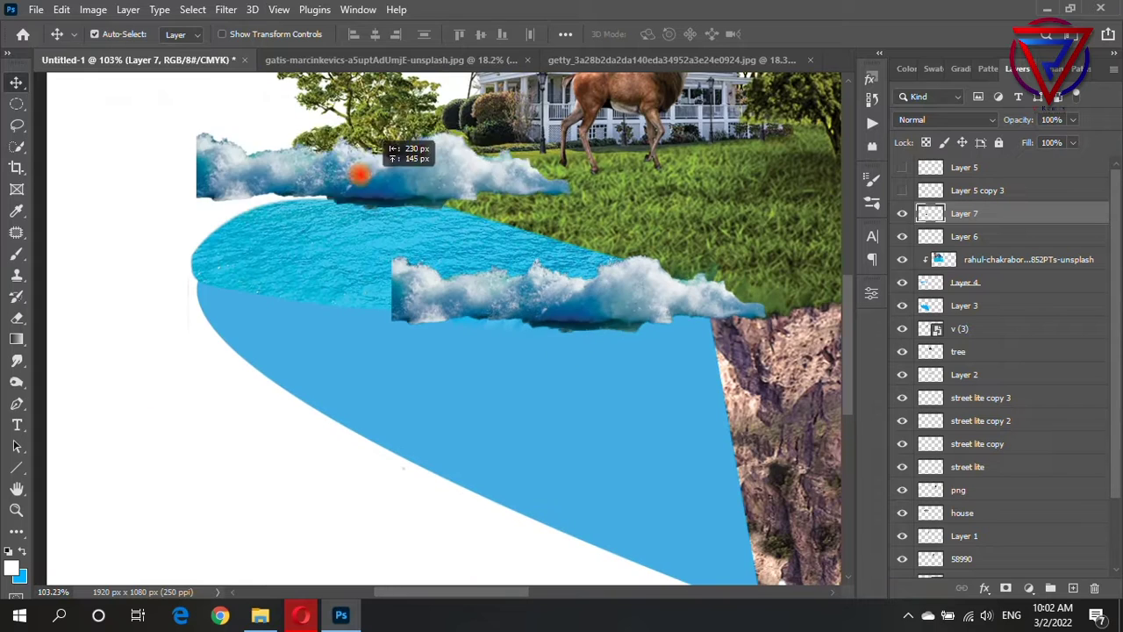
key(ctrl+t)
drag(618, 294, 599, 302)
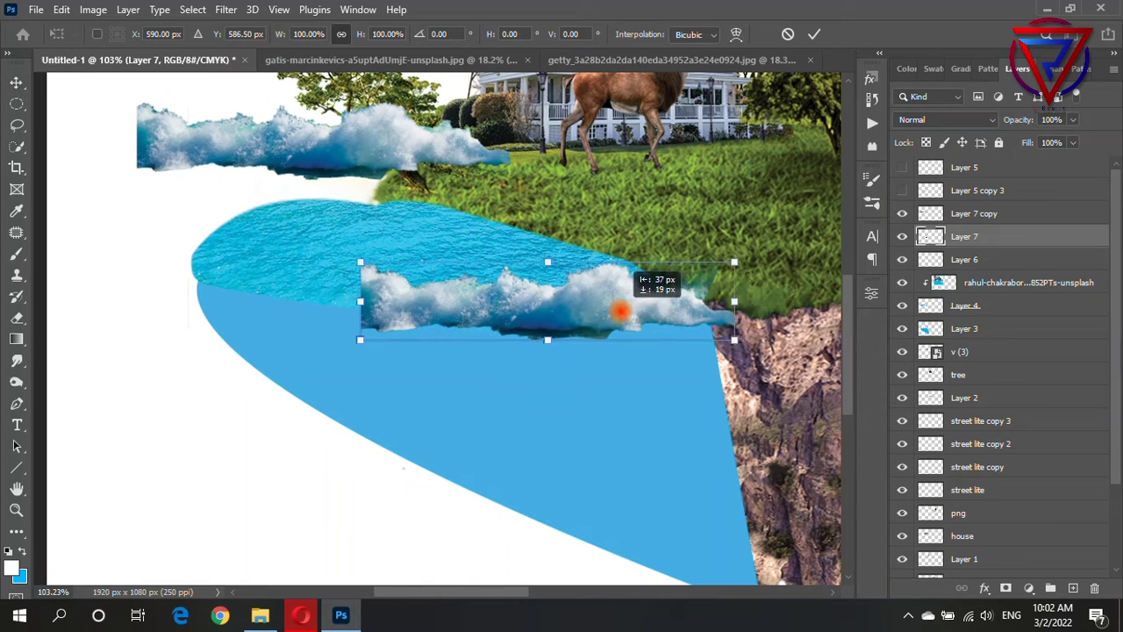
scroll(599, 301, up, 3)
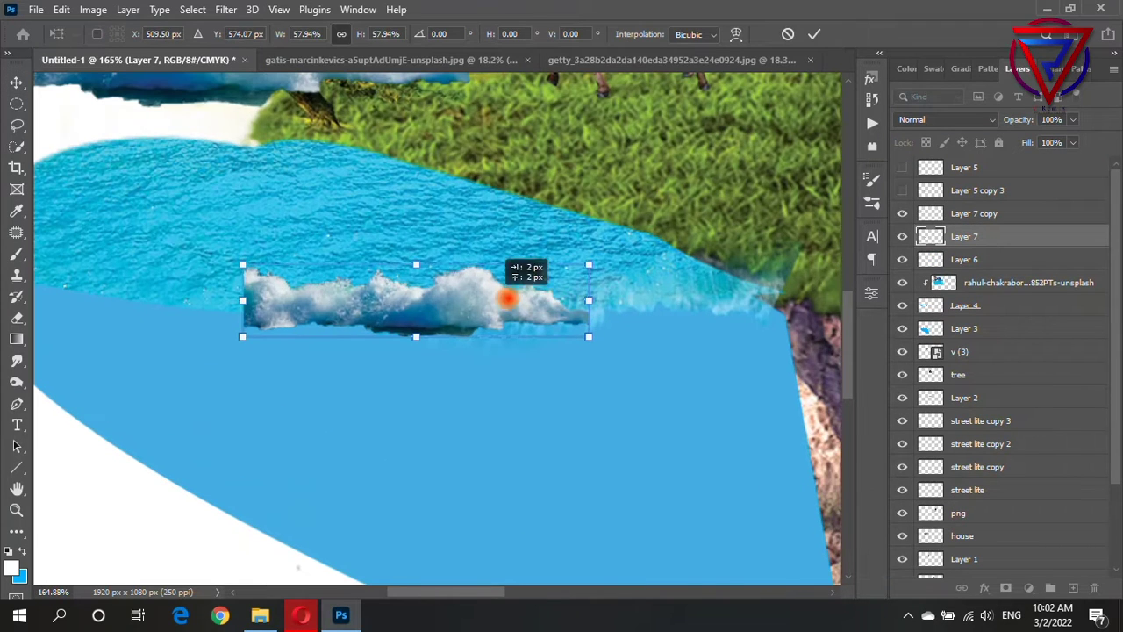
drag(507, 299, 687, 298)
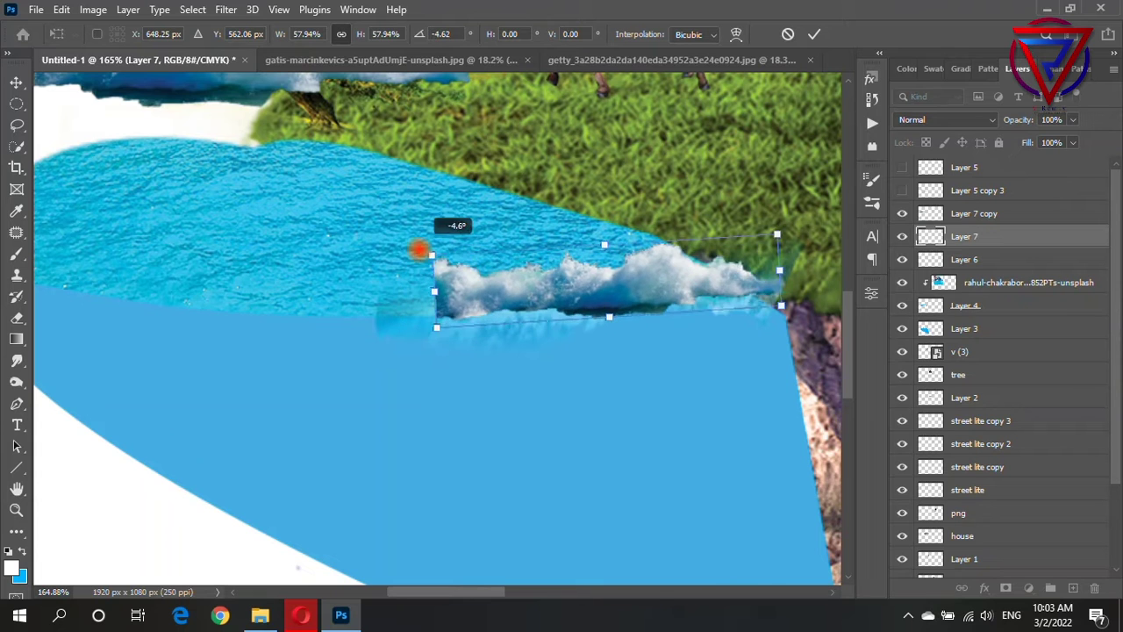
mouse_move(419, 248)
mouse_down()
mouse_move(524, 258)
mouse_move(669, 309)
mouse_up()
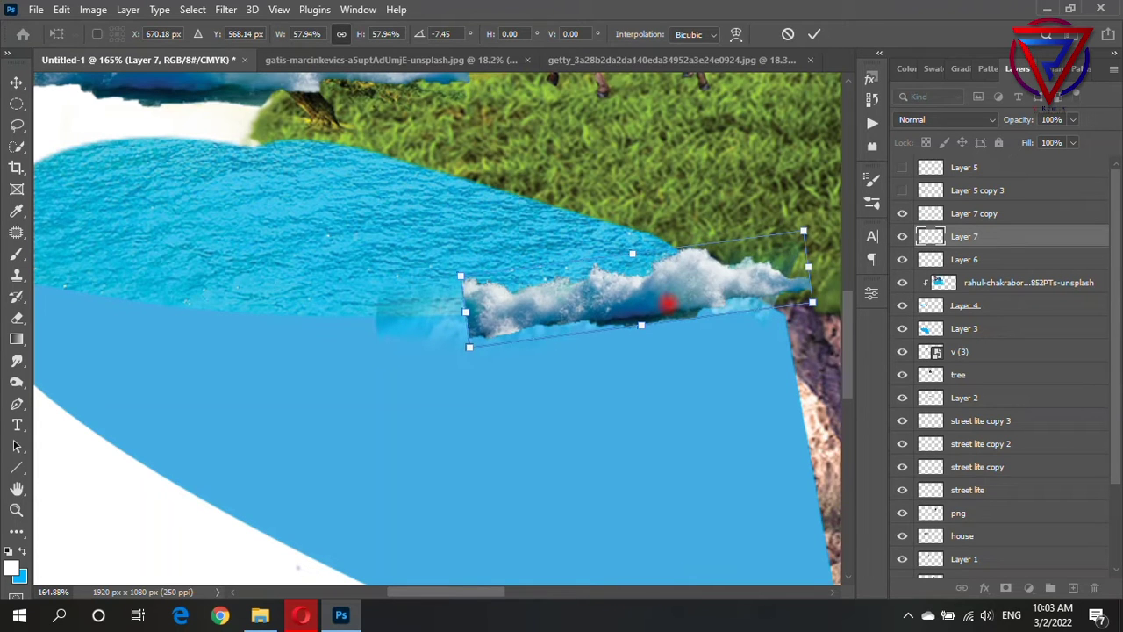
right_click(669, 303)
click(667, 363)
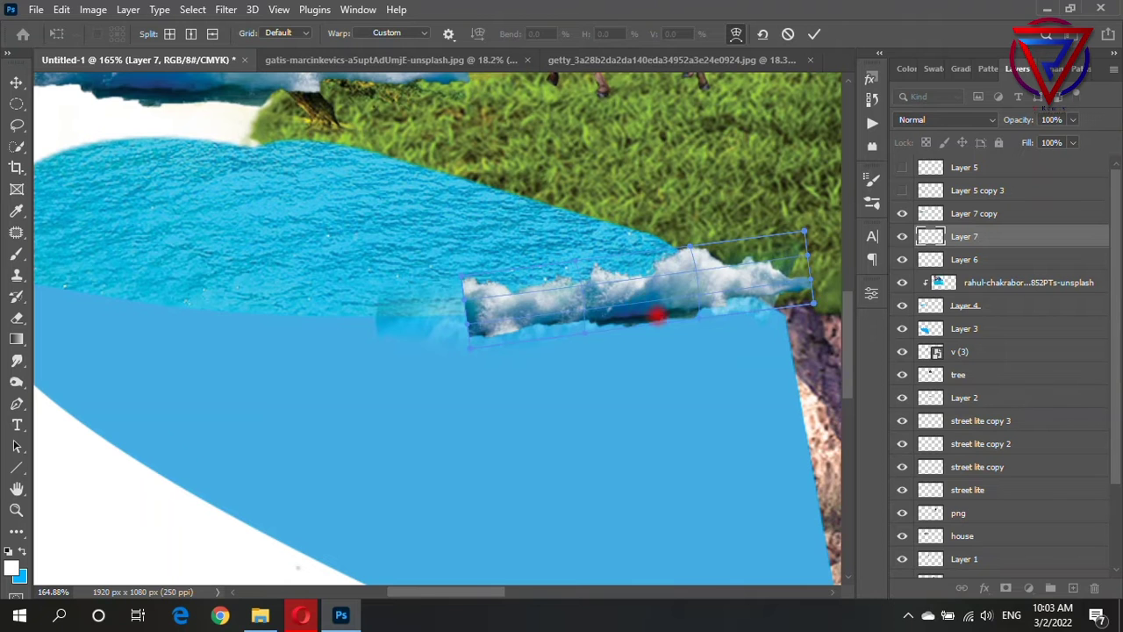
mouse_move(656, 314)
mouse_down()
mouse_move(659, 329)
mouse_move(459, 325)
mouse_up()
key(Return)
- Scale down a new wave copy and shrink the larger wave as well
scroll(582, 326, down, 3)
key(ctrl+t)
mouse_move(665, 299)
mouse_down()
mouse_move(385, 396)
mouse_move(386, 349)
mouse_move(485, 345)
mouse_up()
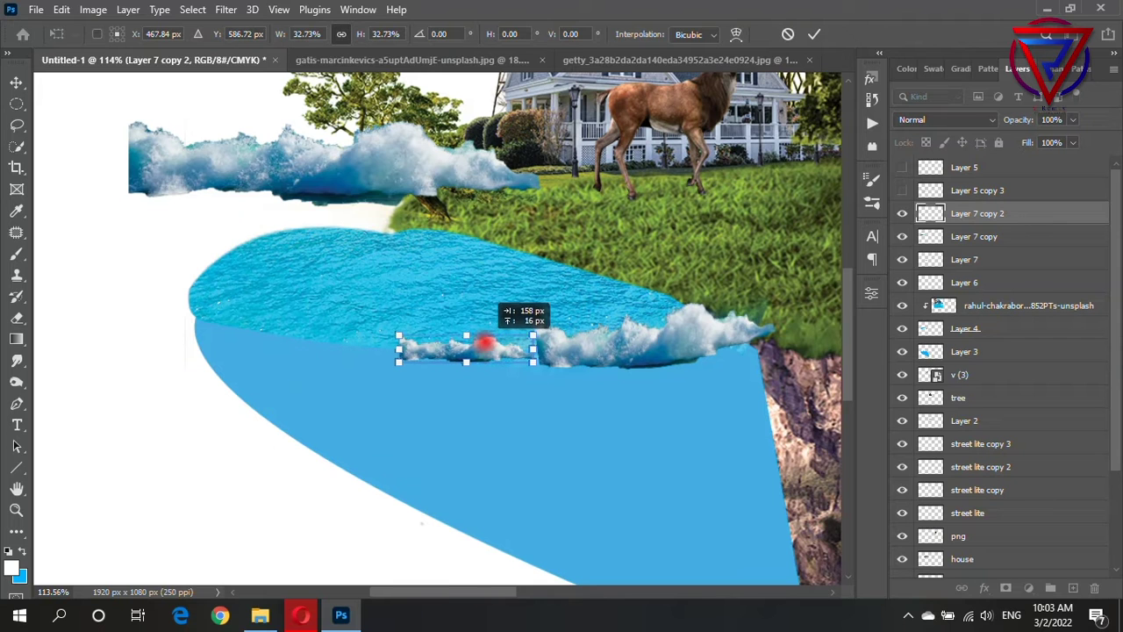
key(Return)
click(602, 343)
key(ctrl+t)
drag(776, 302, 665, 356)
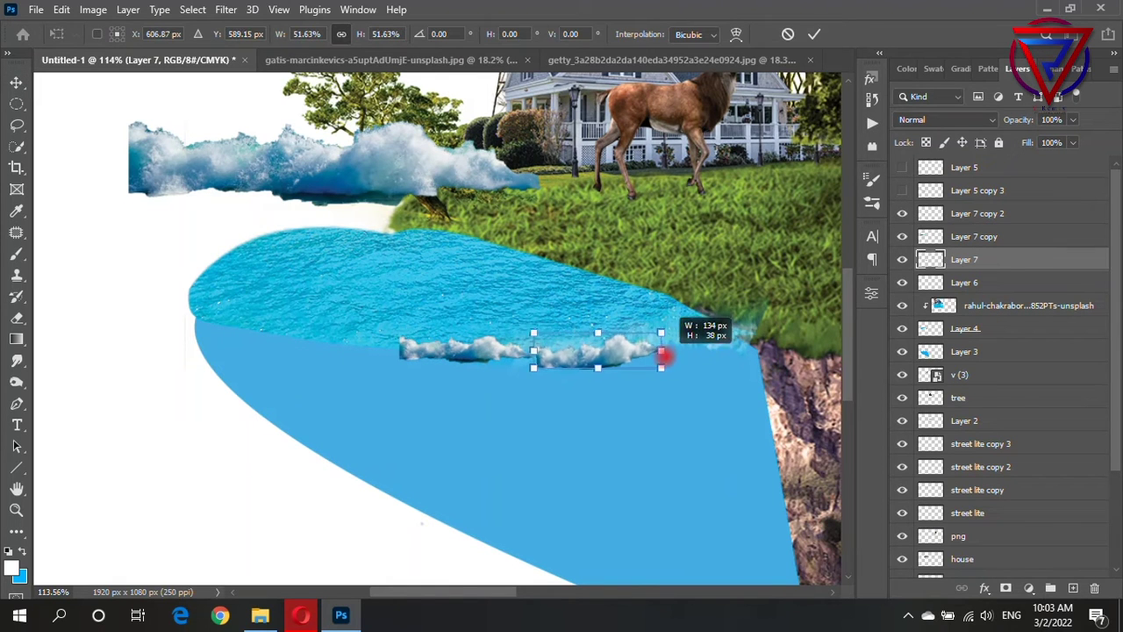
key(Return)
- Shift the small wave right, rotate it, and line it up along the lake edge
scroll(465, 359, up, 1)
scroll(533, 354, up, 1)
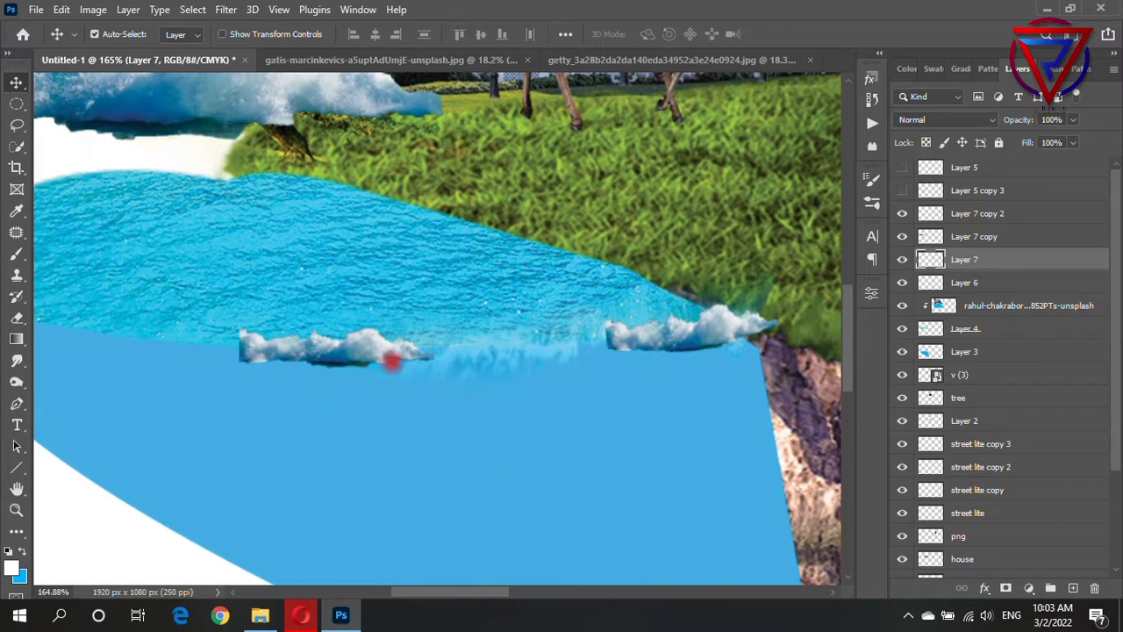
mouse_move(389, 359)
mouse_down()
mouse_move(605, 346)
mouse_move(672, 333)
mouse_move(677, 321)
mouse_up()
key(ctrl+t)
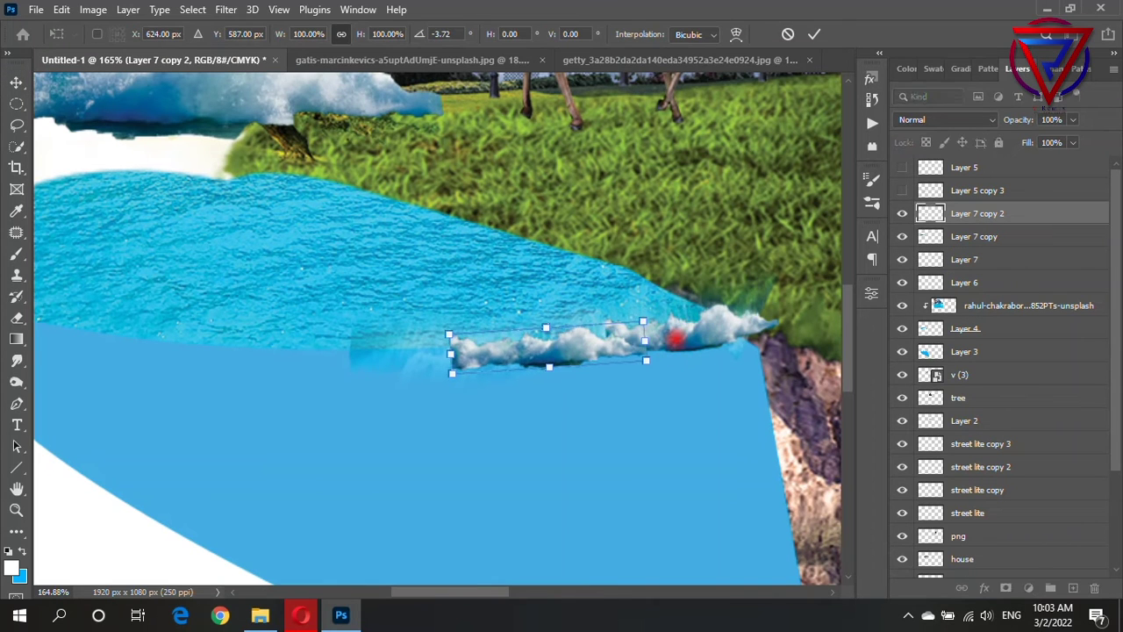
key(Return)
scroll(556, 351, down, 2)
drag(521, 344, 561, 336)
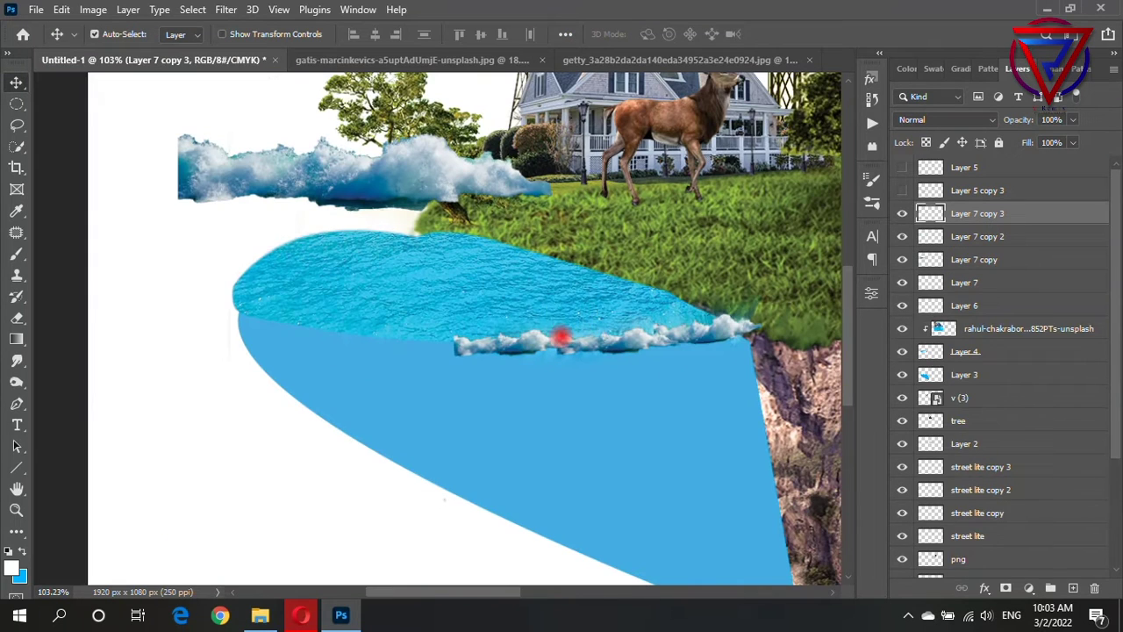
- Duplicate the wave and nudge the copy leftward along the lake edge
key(ctrl+t)
key(Return)
scroll(413, 346, up, 2)
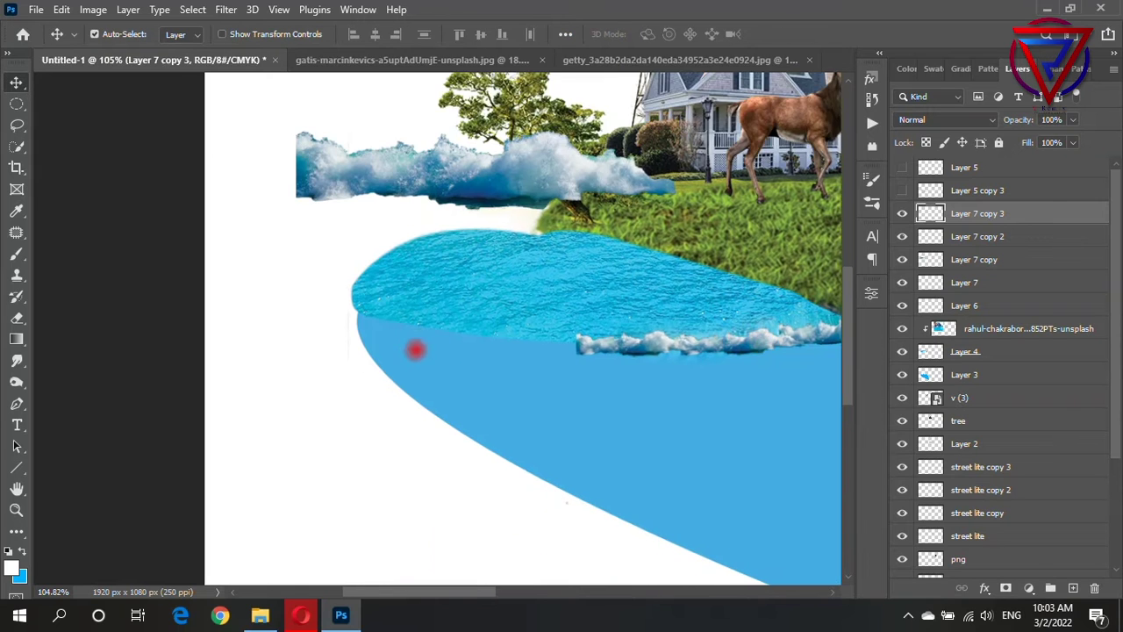
drag(680, 348, 562, 333)
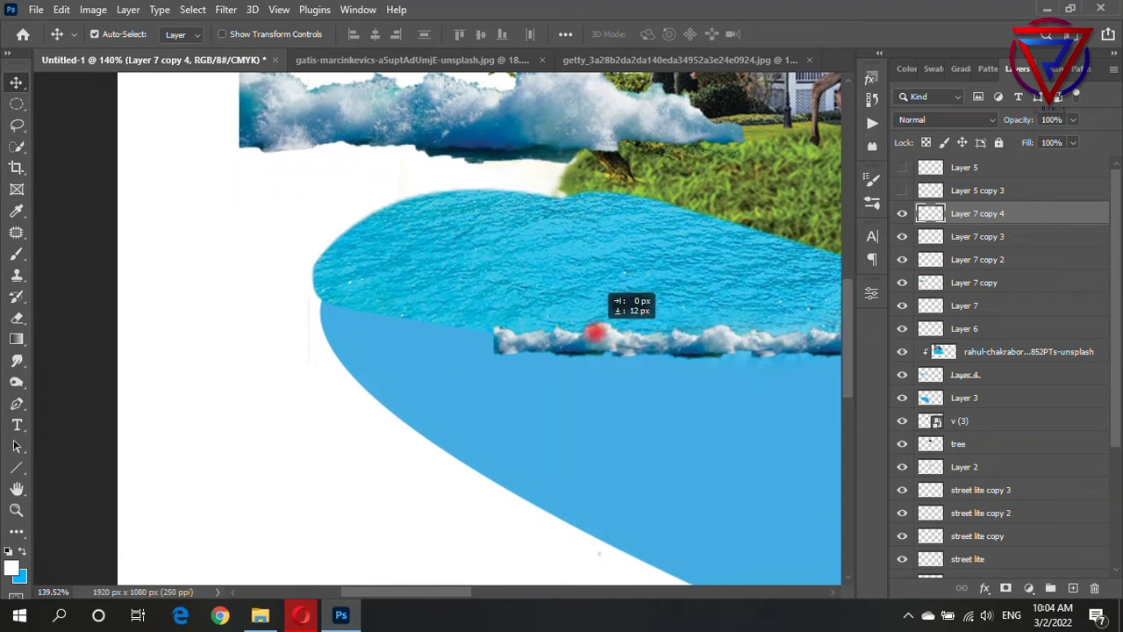
key(ctrl+t)
drag(656, 319, 677, 323)
key(Return)
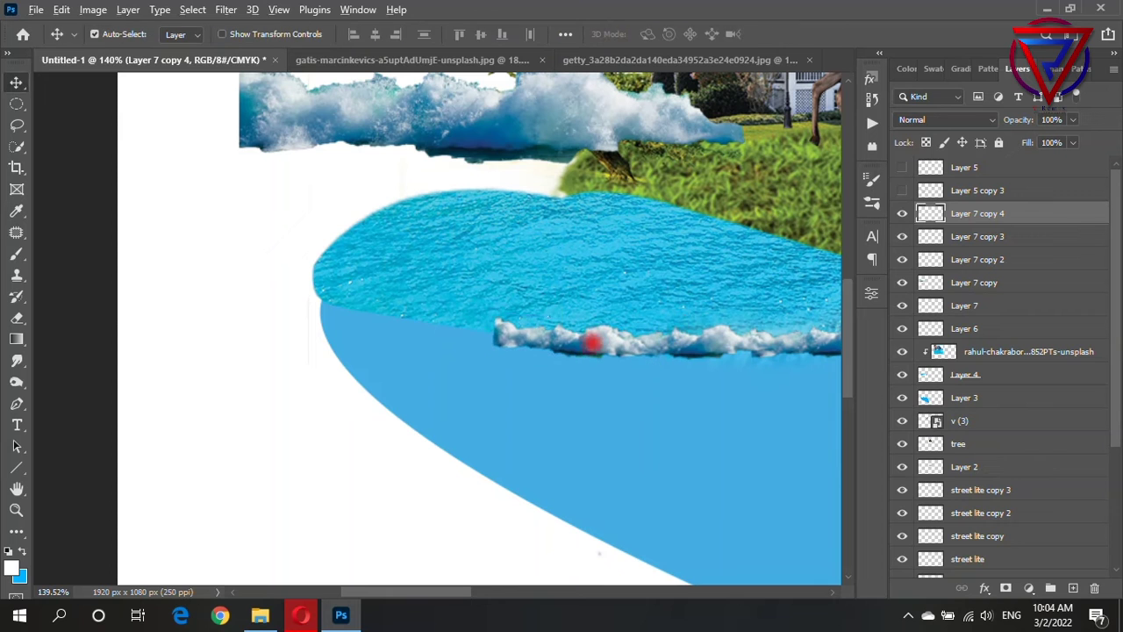
- Add more wave copies toward the lake's left end, rotating one about 12 degrees
drag(602, 334, 464, 330)
key(ctrl+t)
key(Return)
scroll(582, 342, down, 3)
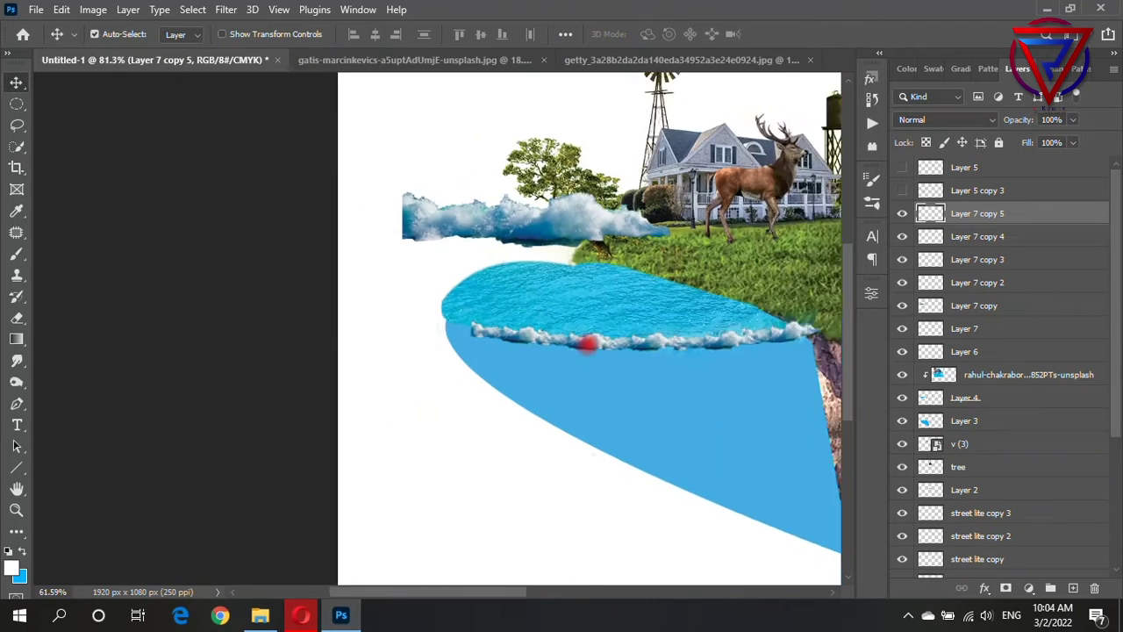
scroll(532, 353, up, 2)
mouse_move(532, 352)
alt+mouse_down()
mouse_move(494, 318)
mouse_move(547, 314)
alt+mouse_up()
key(ctrl+t)
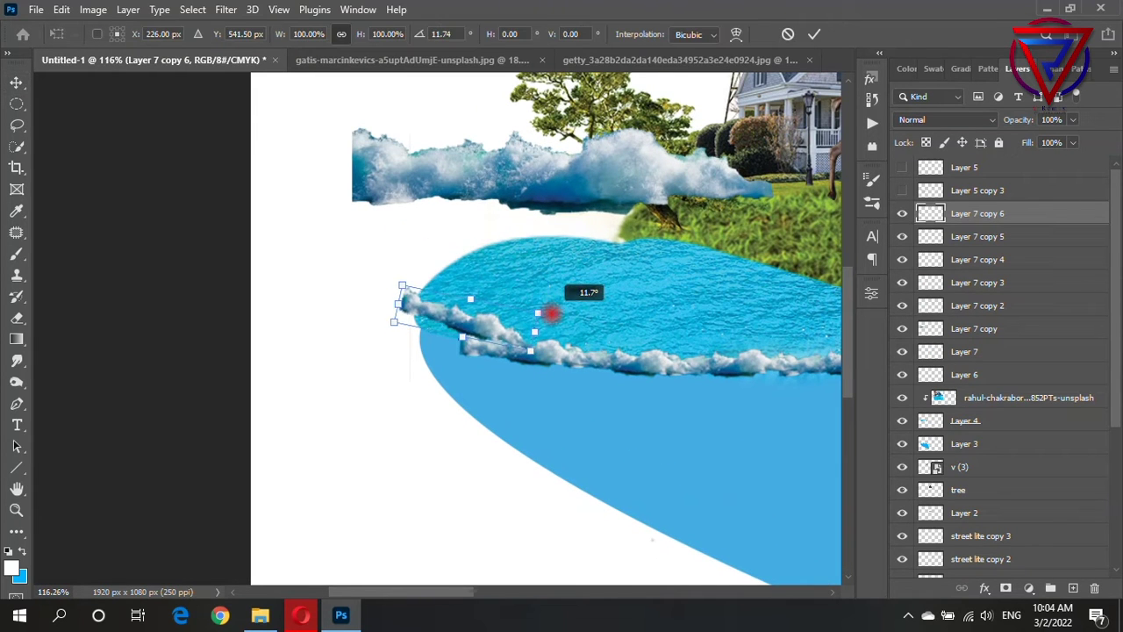
drag(475, 326, 472, 333)
key(Return)
- Move the large upper wave up and left and shrink it to a small strip
scroll(533, 243, up, 2)
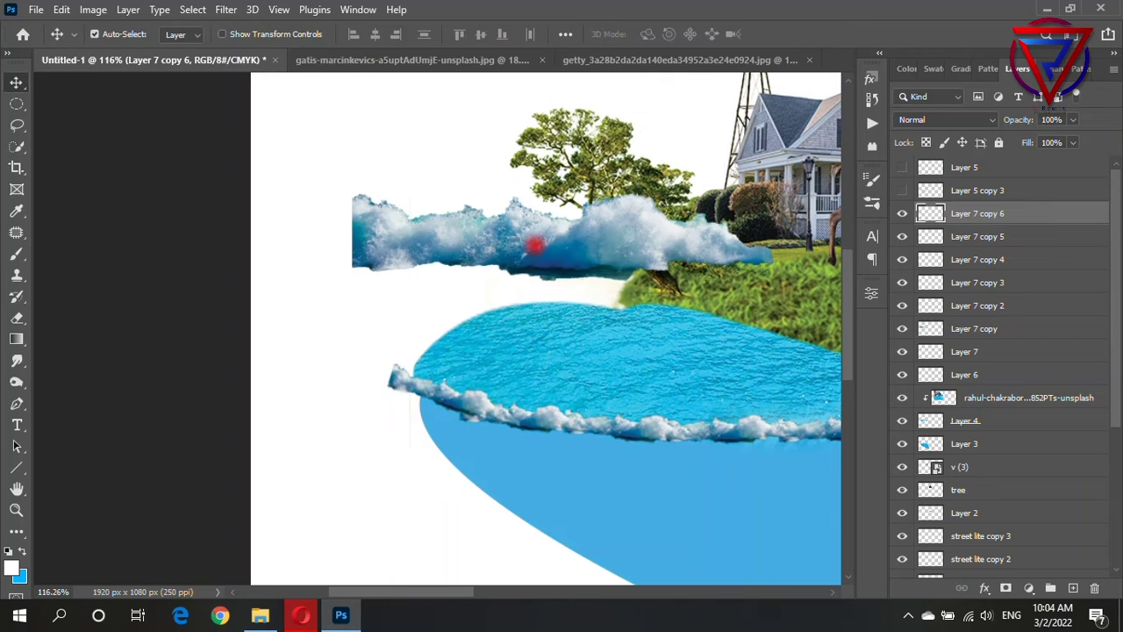
click(674, 235)
key(ctrl+t)
drag(674, 235, 588, 203)
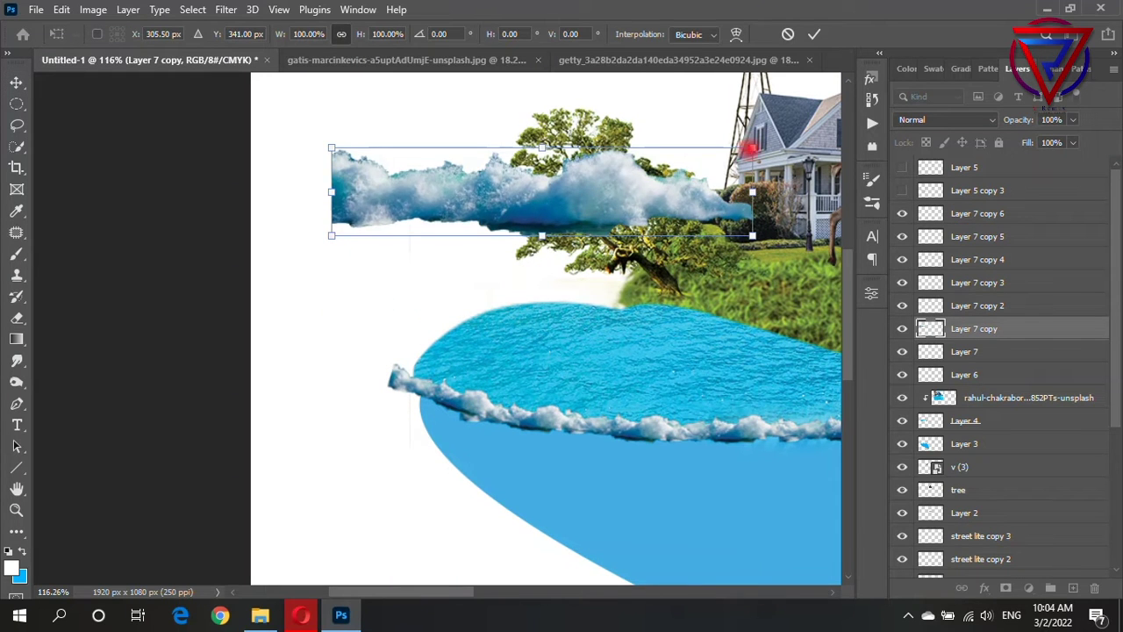
mouse_move(750, 149)
mouse_down()
mouse_move(413, 219)
mouse_move(610, 305)
mouse_move(533, 301)
mouse_up()
key(Return)
- Warp the new wave copy so its top edge bends upward
scroll(612, 309, up, 3)
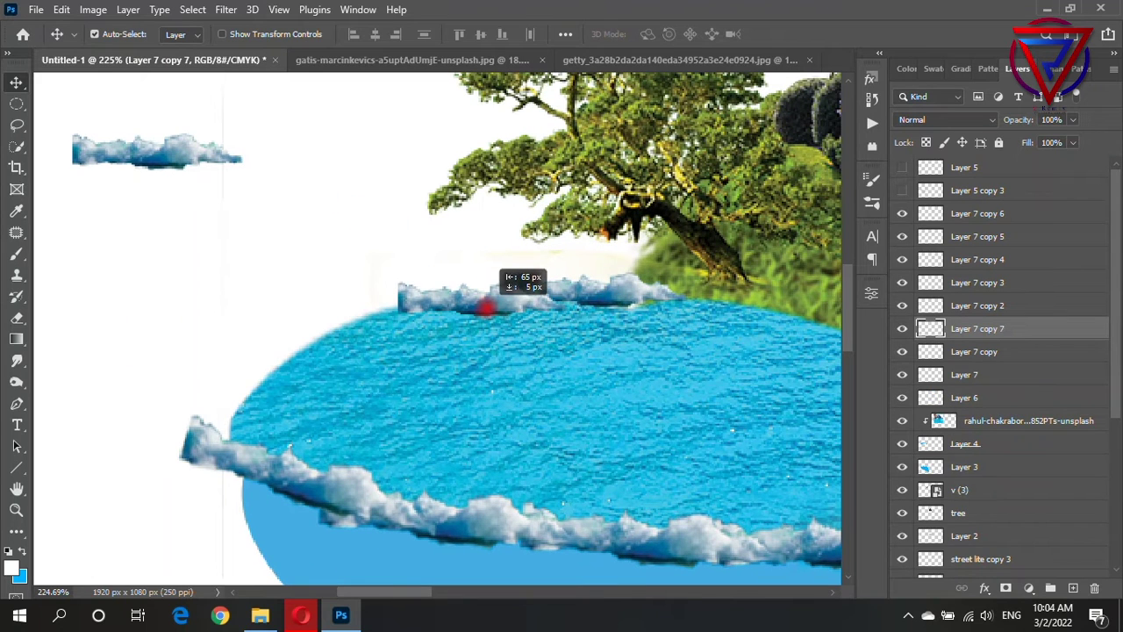
key(ctrl+t)
right_click(513, 299)
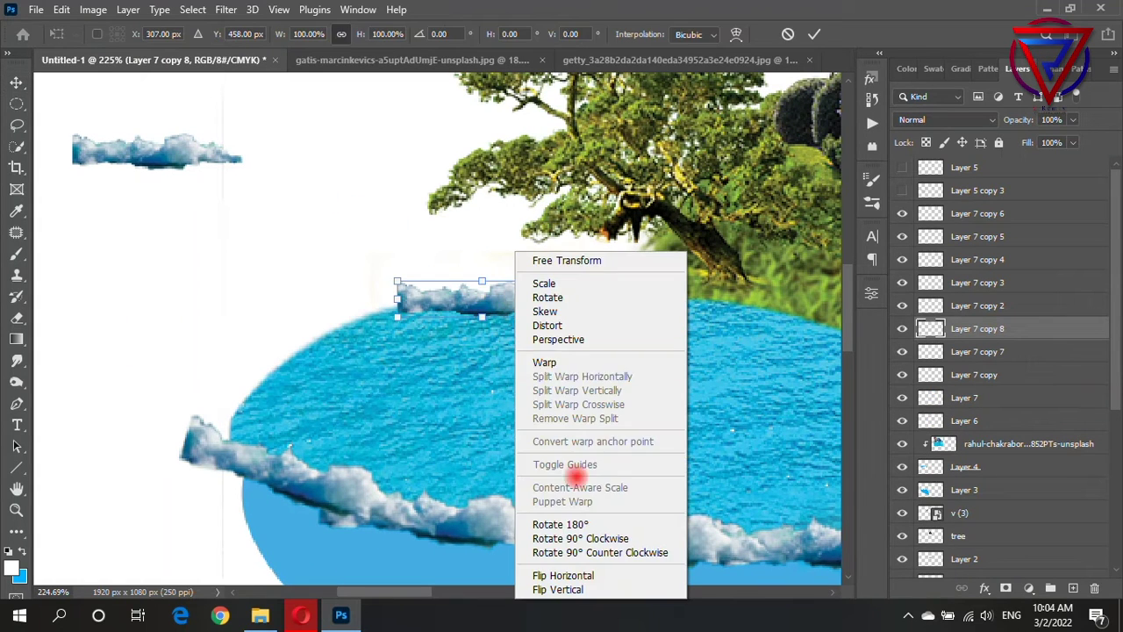
click(539, 365)
drag(505, 275, 506, 267)
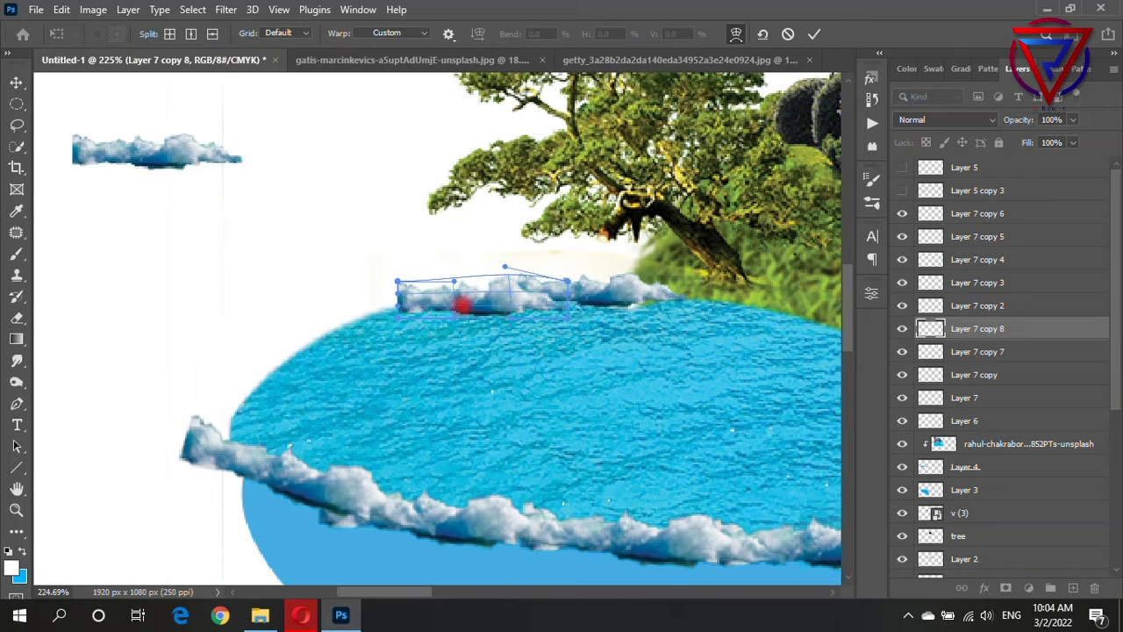
key(Return)
- Place the top-left wave on the water's edge, rotate it about 30 degrees and warp it along the curve
drag(165, 151, 365, 309)
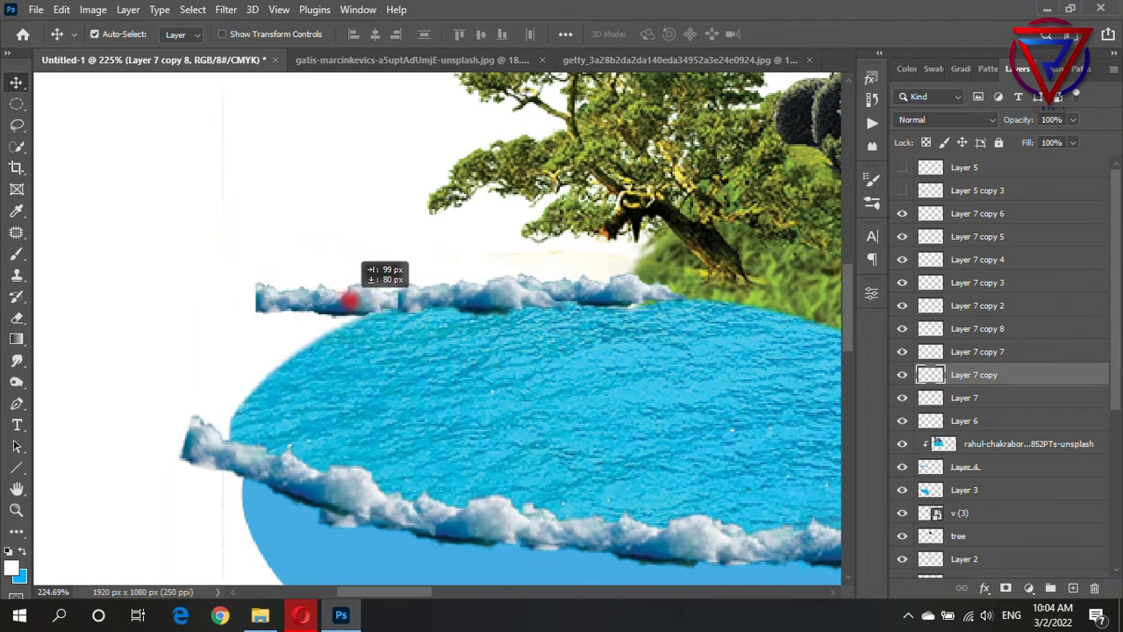
key(ctrl+t)
drag(444, 329, 377, 307)
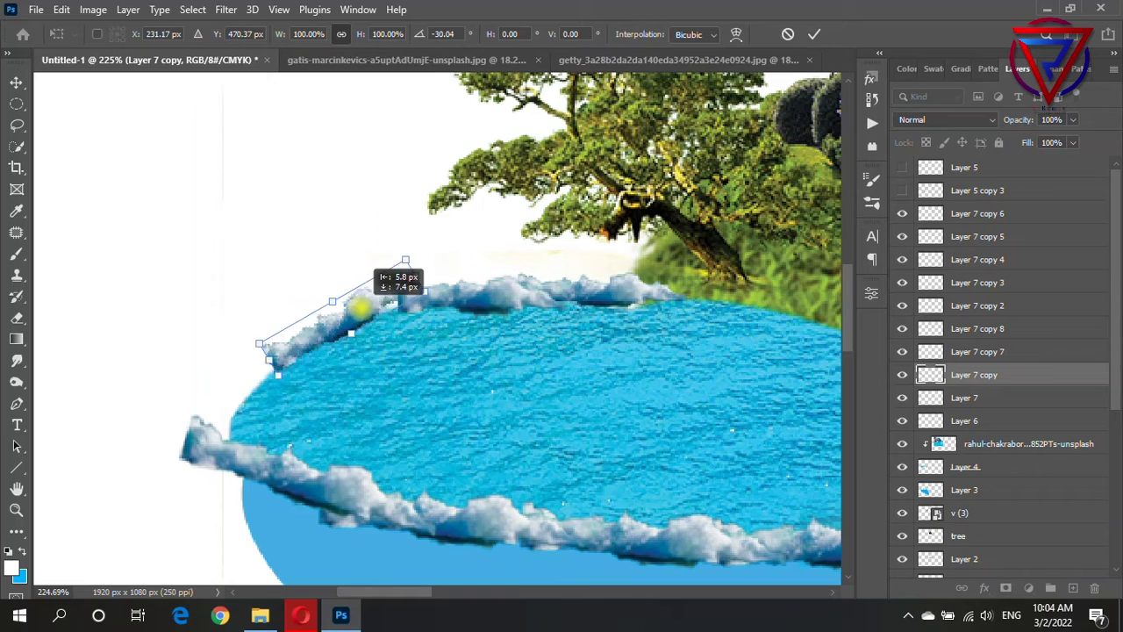
right_click(377, 307)
click(404, 362)
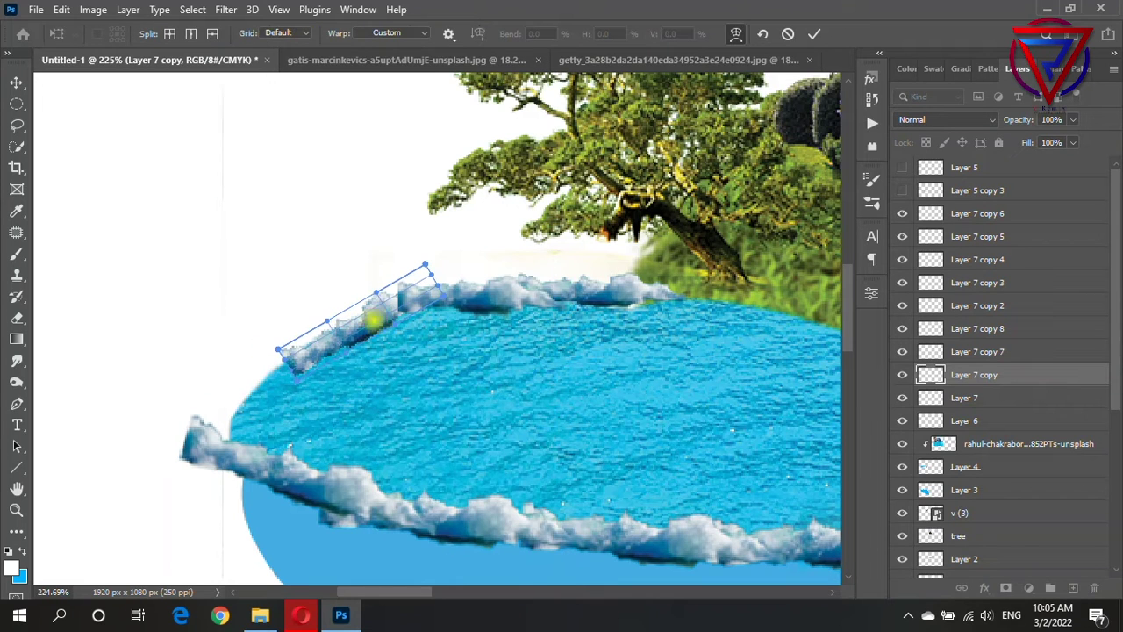
mouse_move(369, 338)
mouse_down()
mouse_move(313, 350)
mouse_move(261, 389)
mouse_up()
key(Return)
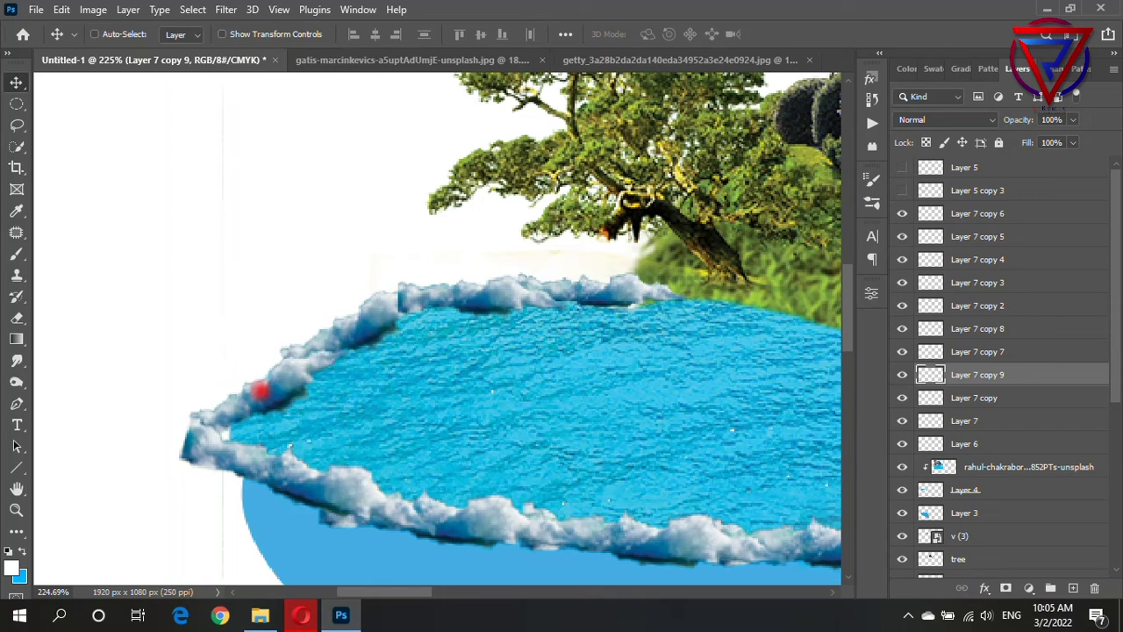
- Rotate and warp another wave copy to follow the lake's left edge
key(ctrl+t)
mouse_move(378, 353)
mouse_down()
mouse_move(333, 344)
mouse_move(260, 391)
mouse_move(243, 459)
mouse_move(228, 449)
mouse_up()
right_click(301, 370)
click(331, 132)
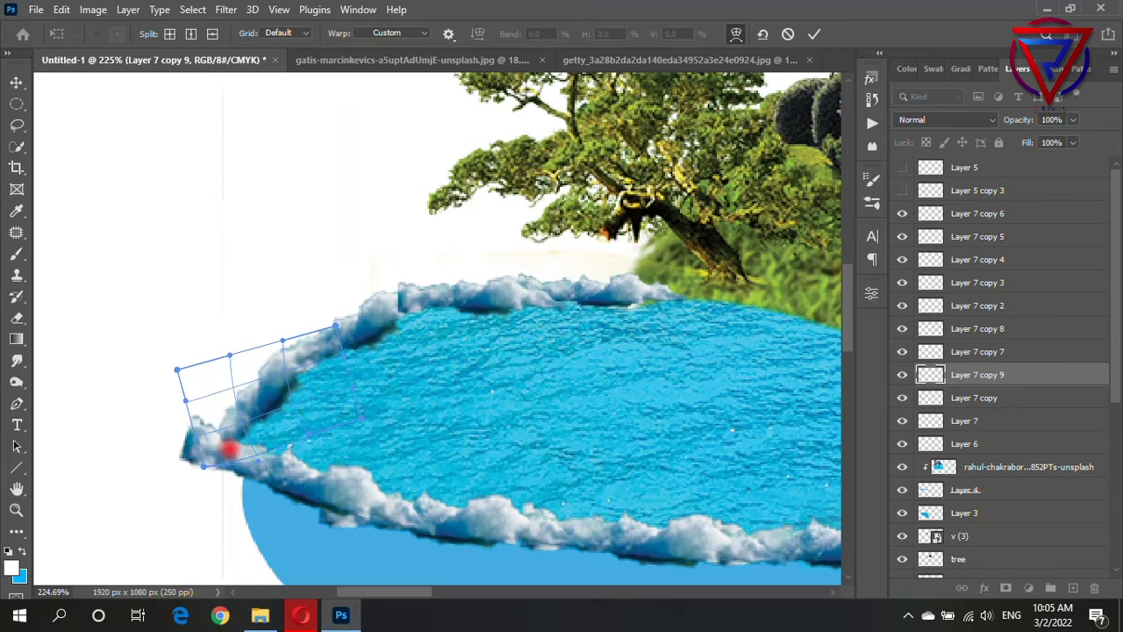
key(Return)
scroll(301, 489, down, 3)
scroll(301, 488, up, 2)
- Merge Layer 7 through Layer 7 copy 6 into one foam rim layer
key(alt+bracketleft)
key(alt+bracketleft)
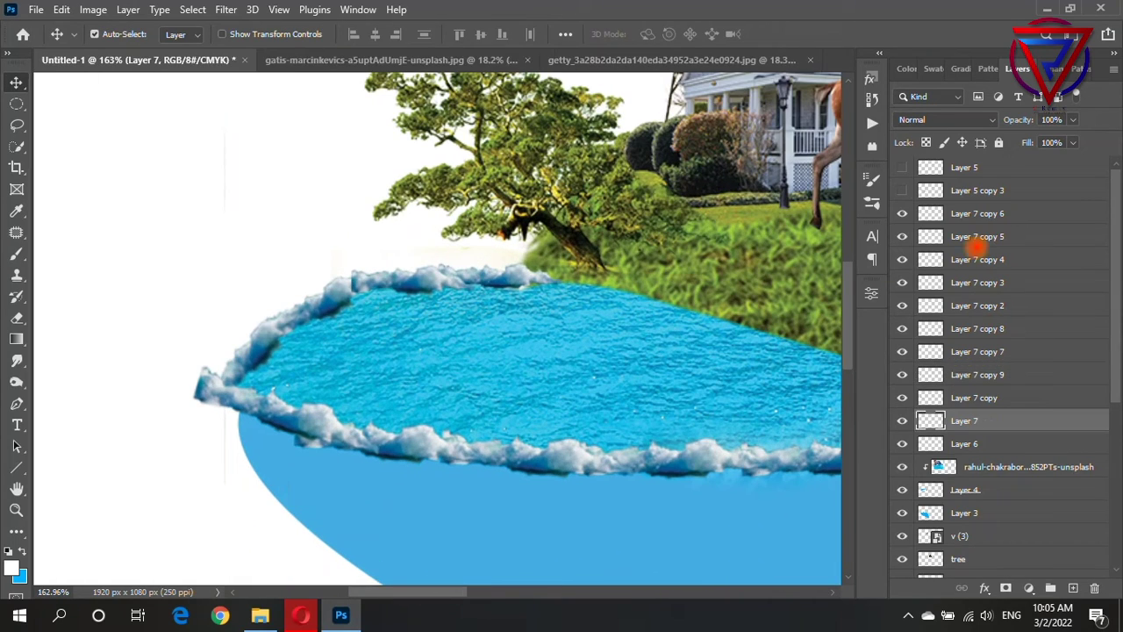
shift+click(1000, 213)
key(ctrl+e)
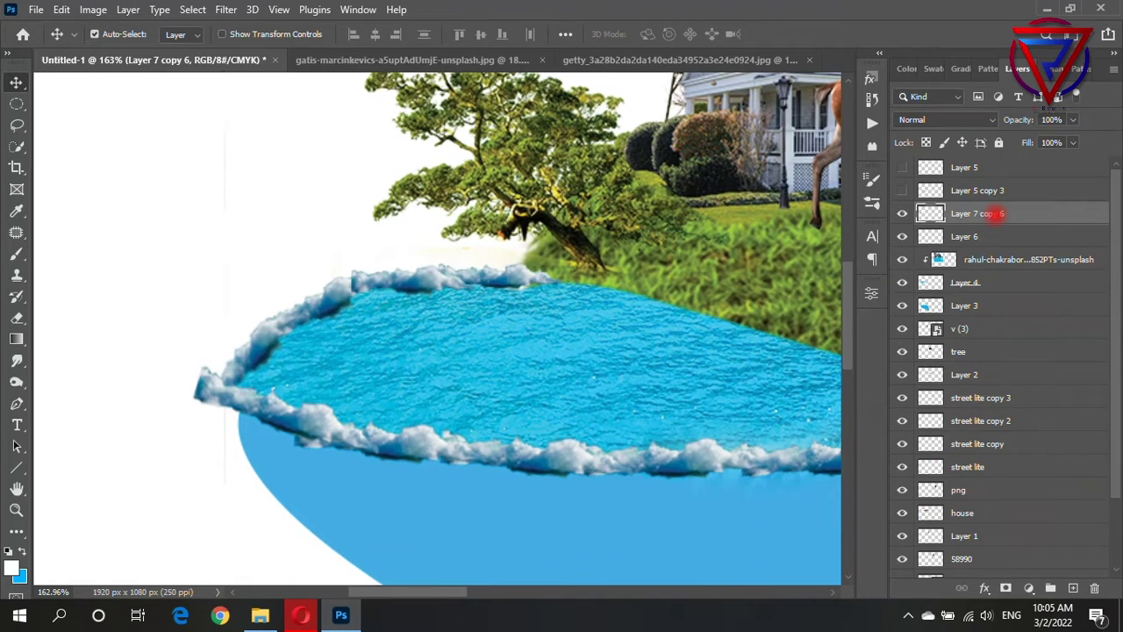
scroll(569, 386, down, 3)
scroll(667, 412, up, 3)
scroll(667, 412, up, 3)
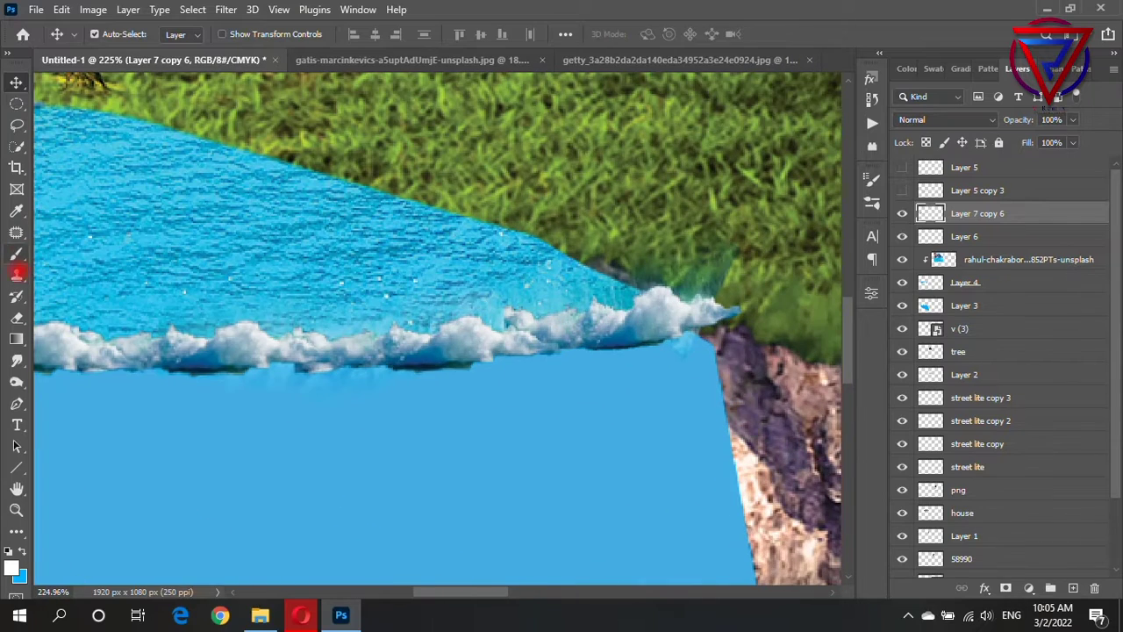
- Switch to the Eraser at 53% flow and zoom in on the pool's upper-left rim
key(b)
key(e)
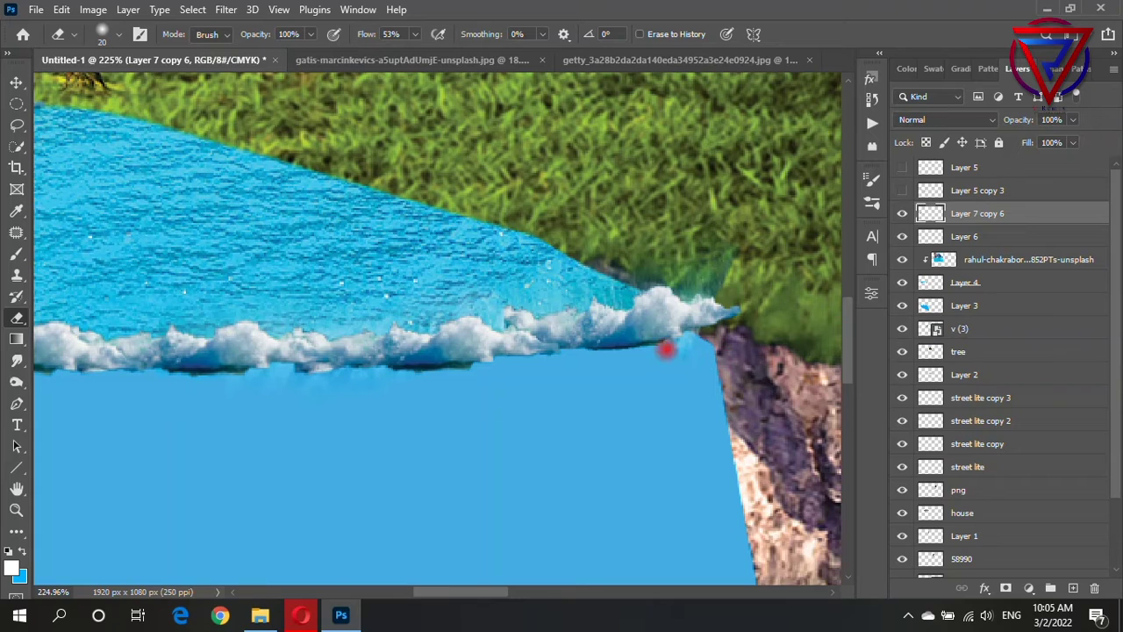
scroll(569, 360, down, 1)
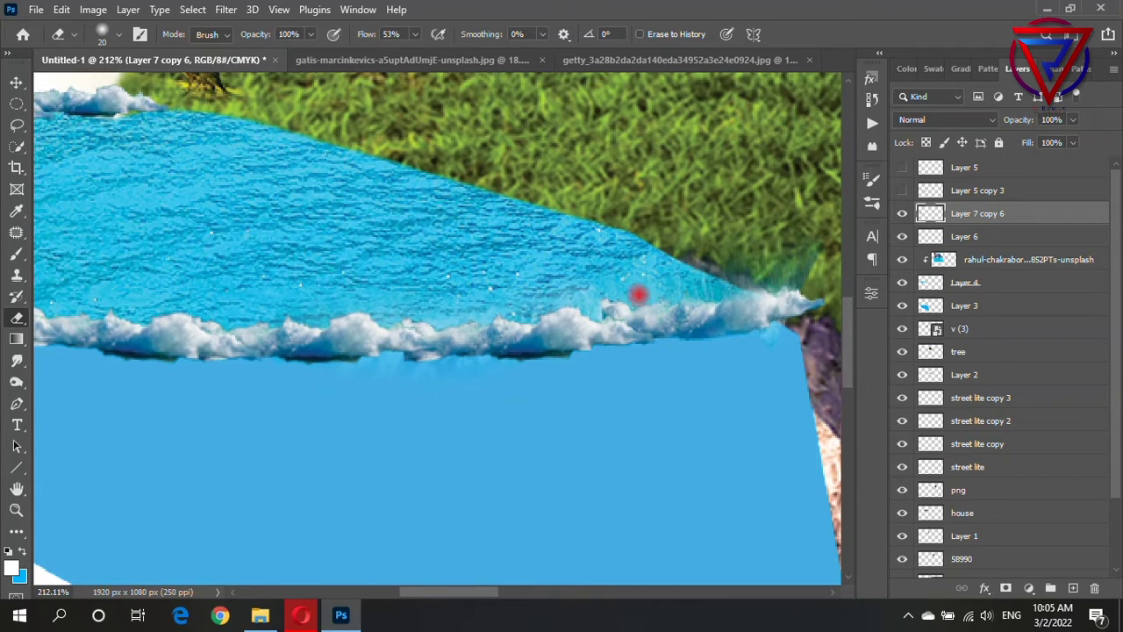
scroll(543, 350, down, 2)
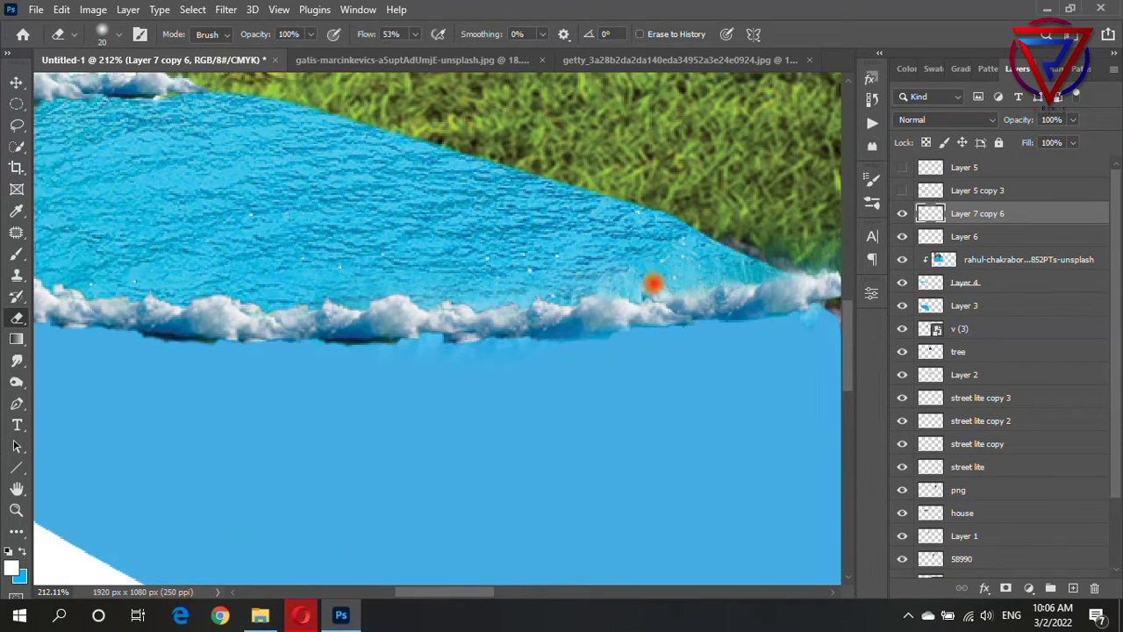
scroll(654, 276, down, 3)
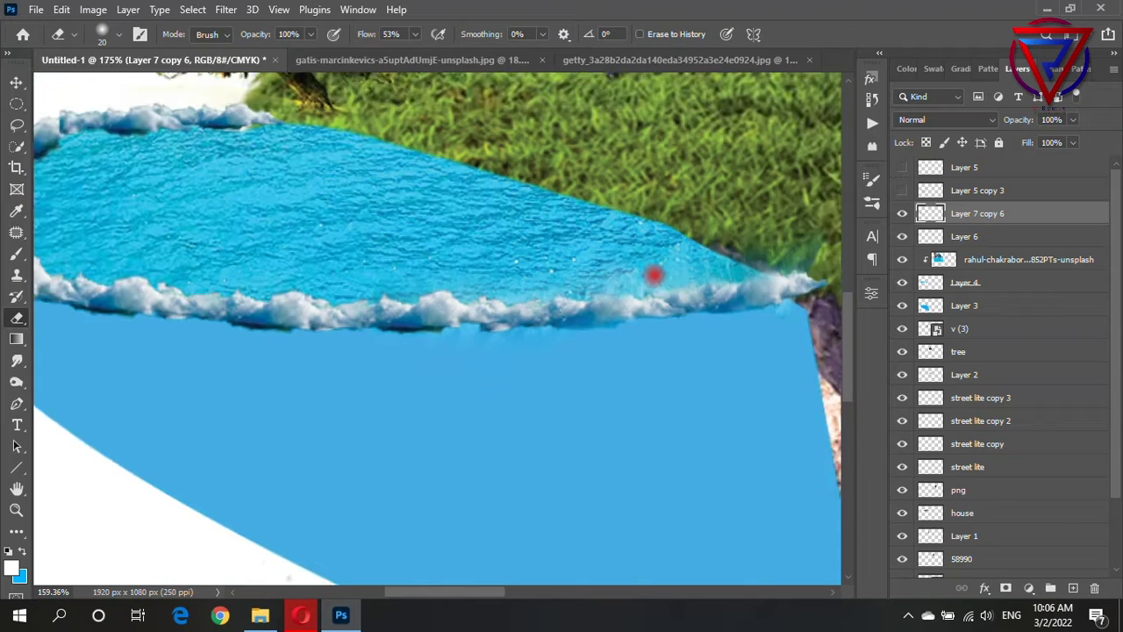
scroll(568, 313, up, 5)
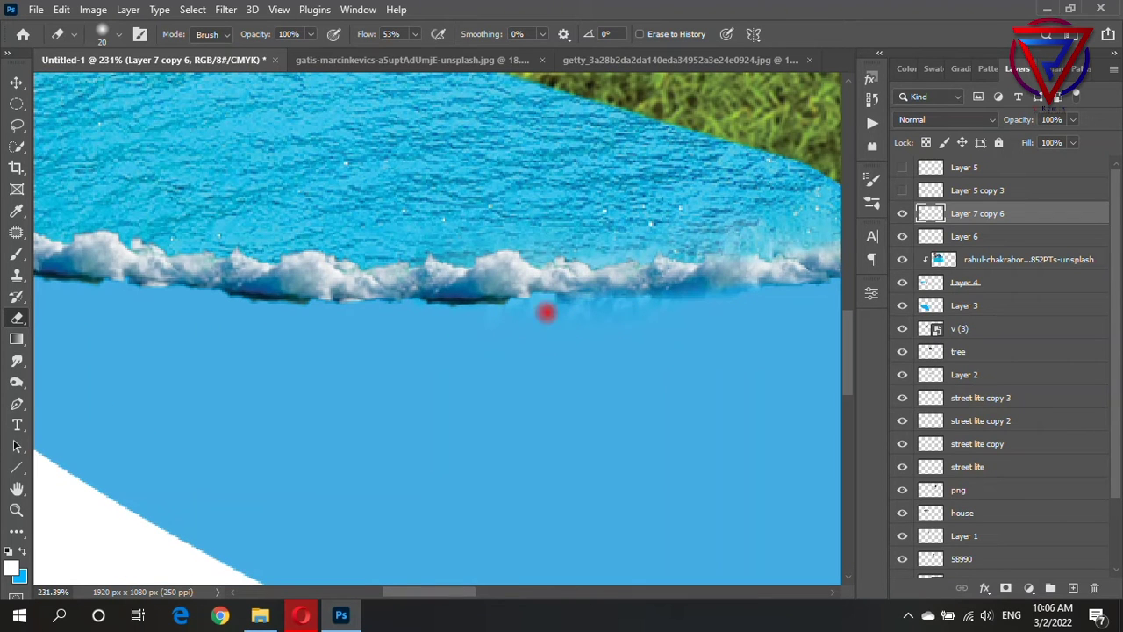
scroll(468, 307, left, 2)
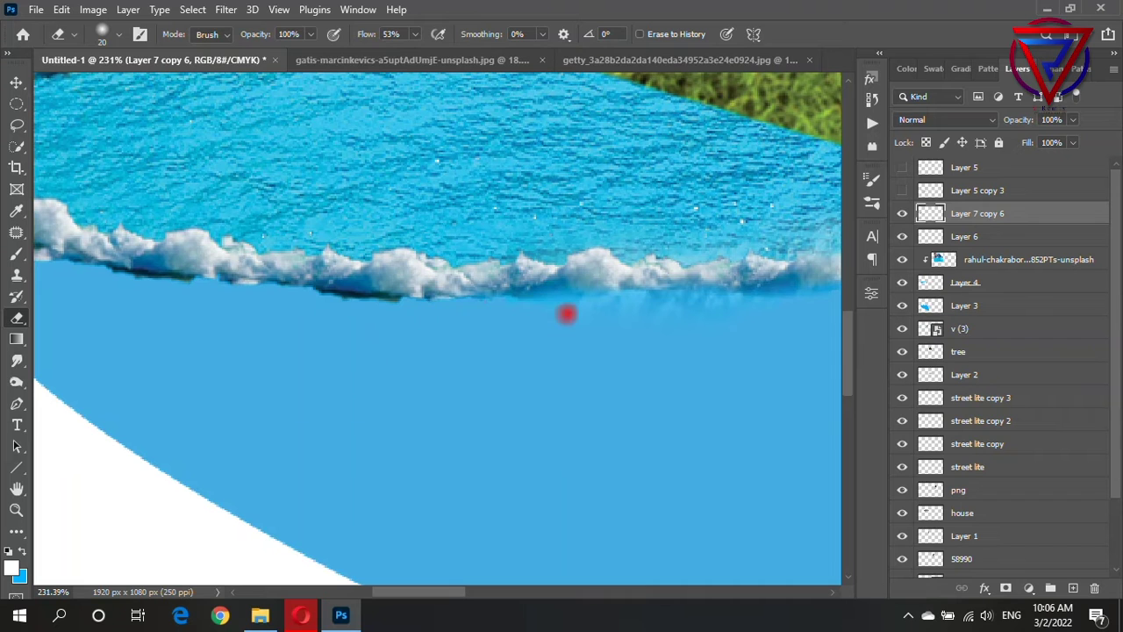
scroll(547, 334, down, 3)
scroll(295, 294, up, 3)
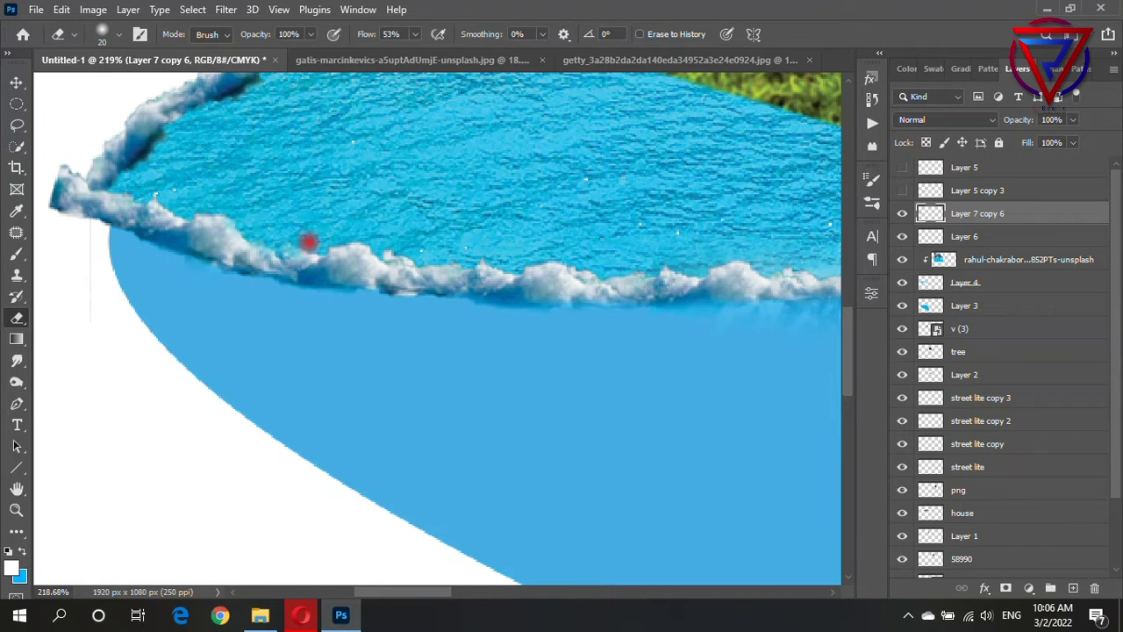
scroll(544, 265, down, 4)
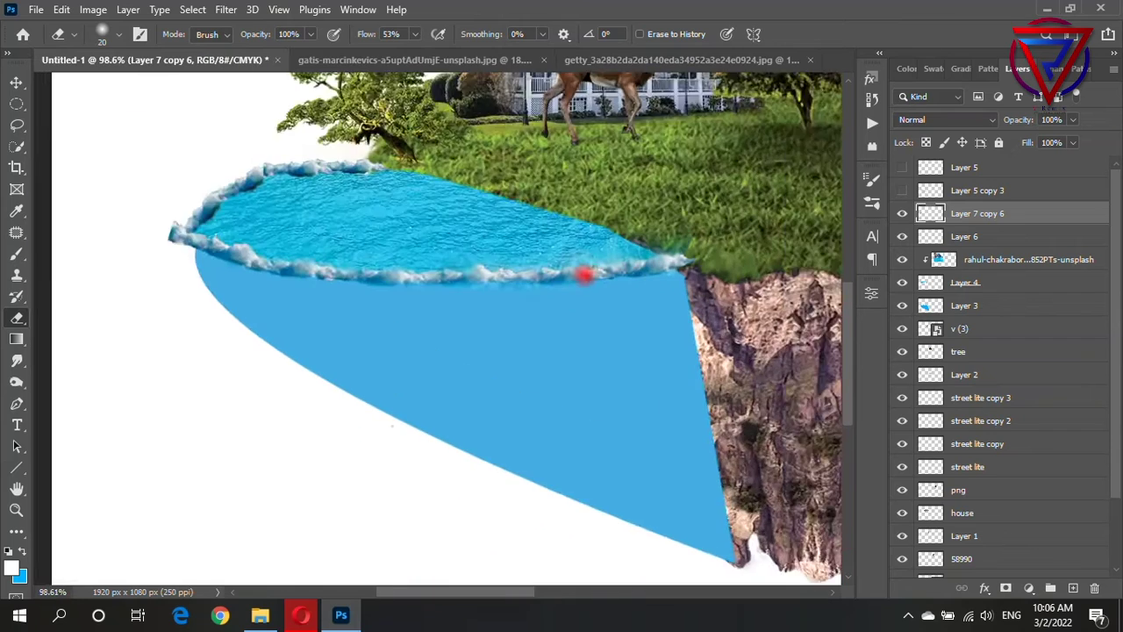
scroll(425, 253, up, 3)
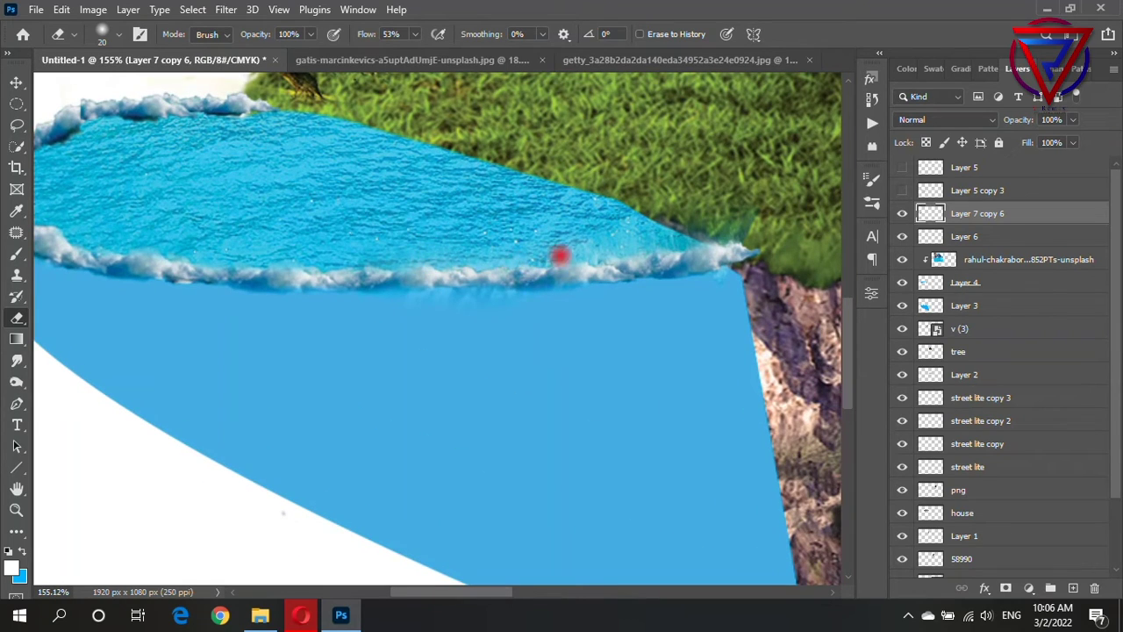
scroll(725, 251, down, 3)
scroll(246, 158, up, 4)
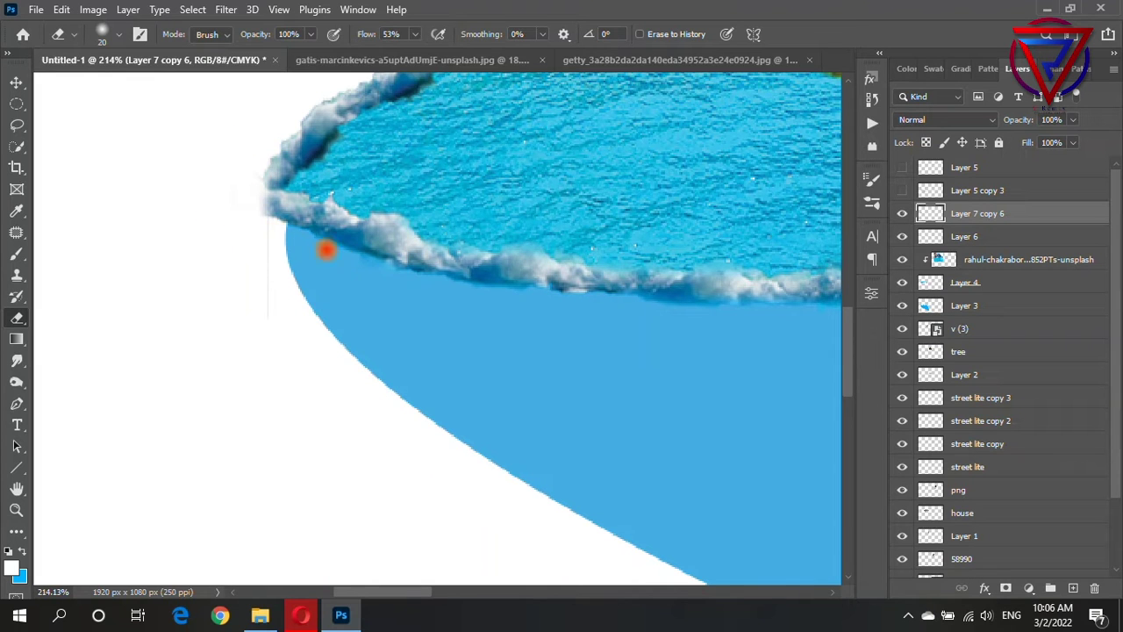
scroll(563, 303, up, 3)
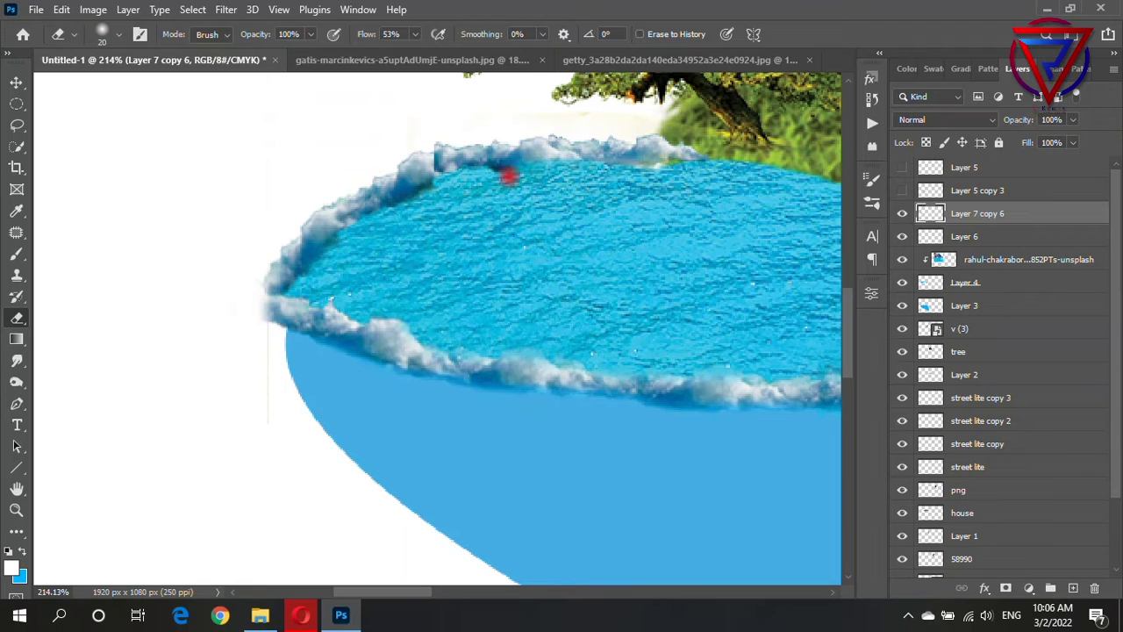
scroll(649, 196, up, 2)
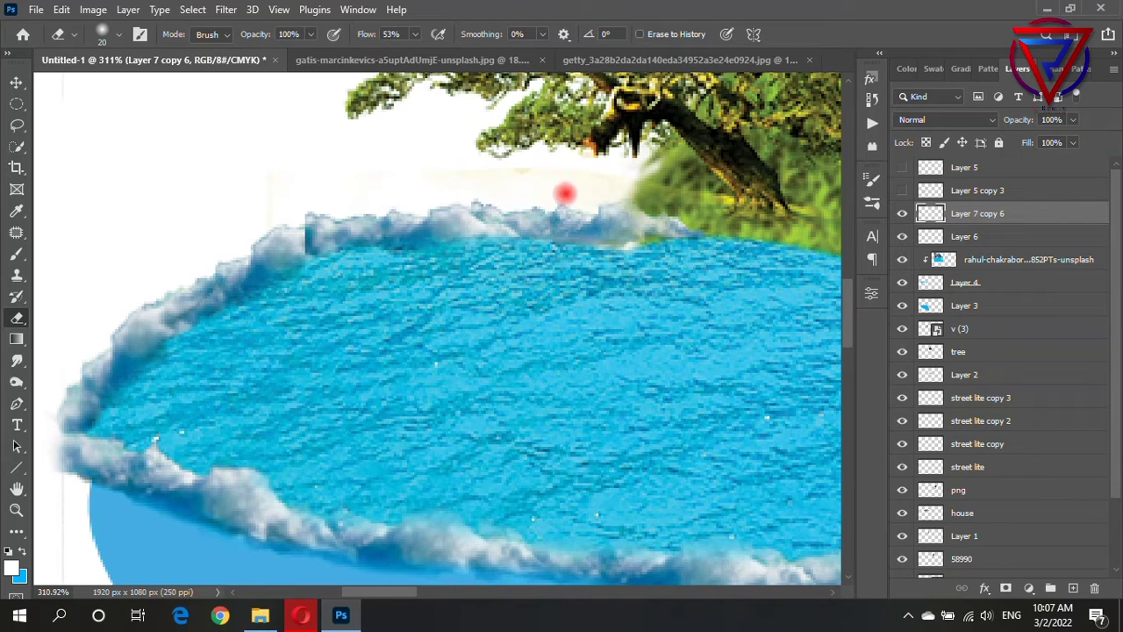
- Erase the foam along the upper-left back rim so it fades softly
drag(330, 211, 305, 206)
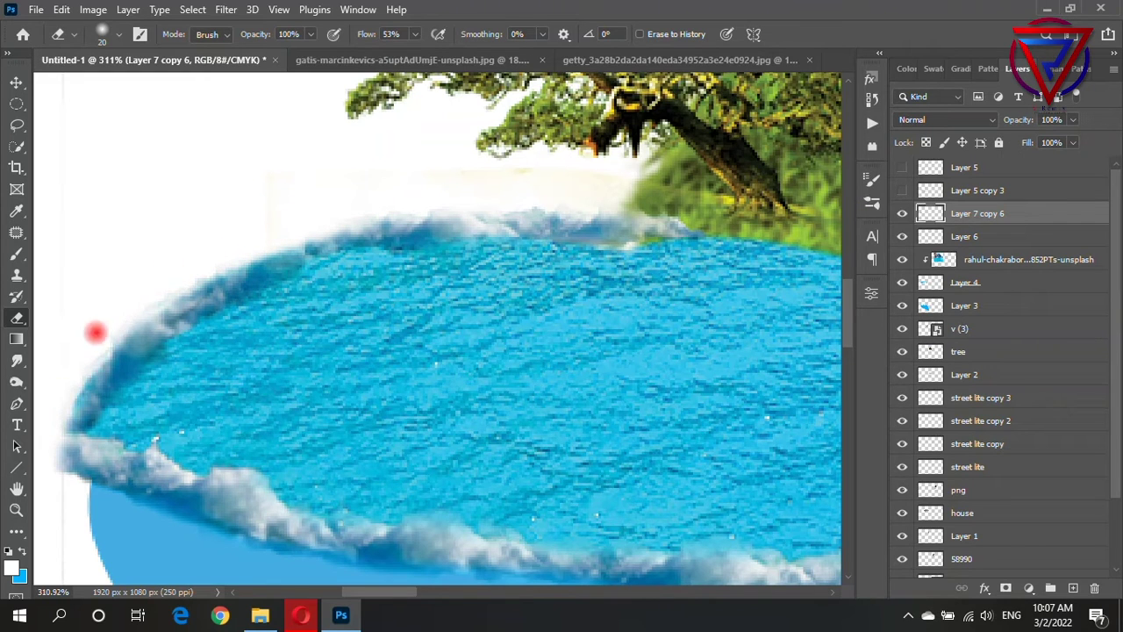
scroll(394, 321, down, 4)
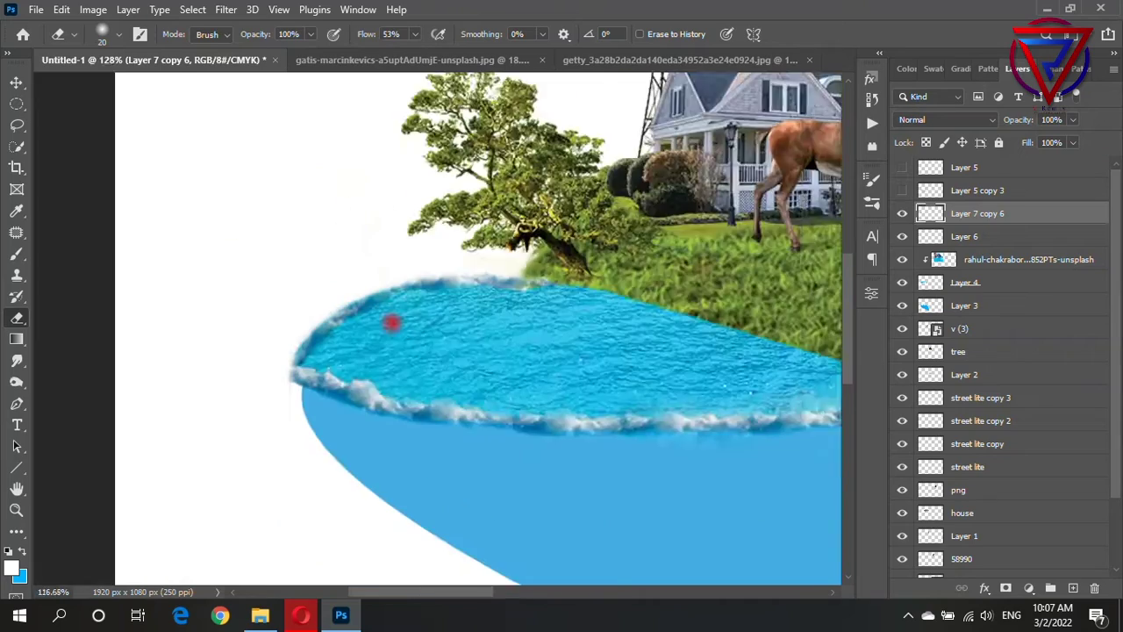
scroll(287, 309, up, 3)
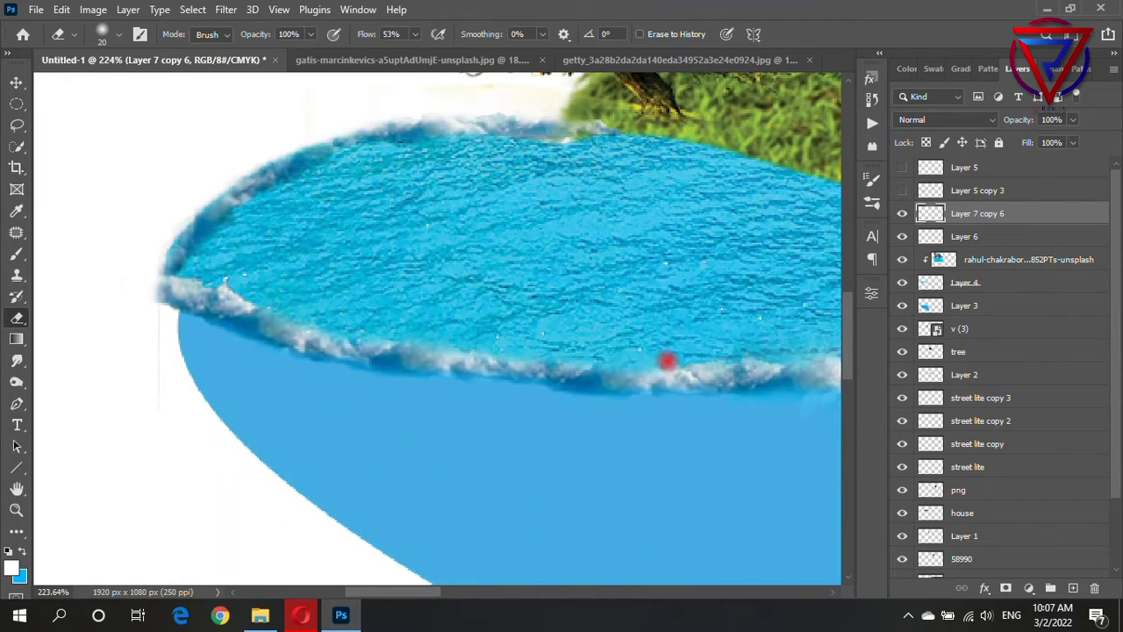
scroll(482, 363, down, 2)
scroll(143, 258, up, 1)
scroll(281, 240, up, 1)
scroll(455, 140, up, 1)
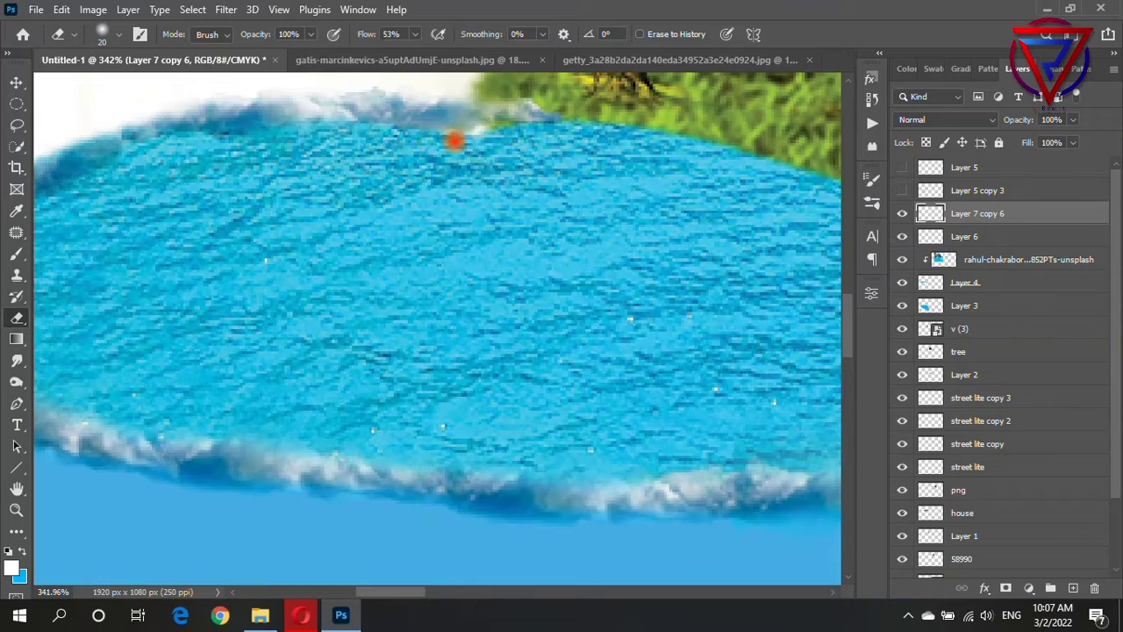
scroll(149, 162, down, 2)
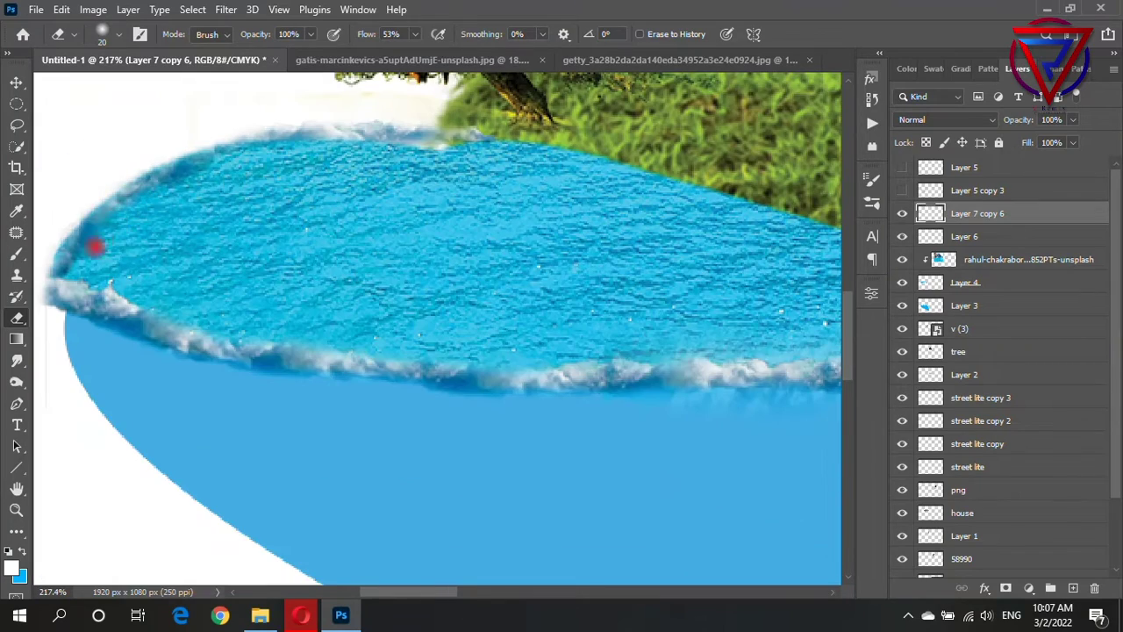
scroll(672, 351, down, 5)
scroll(479, 363, down, 1)
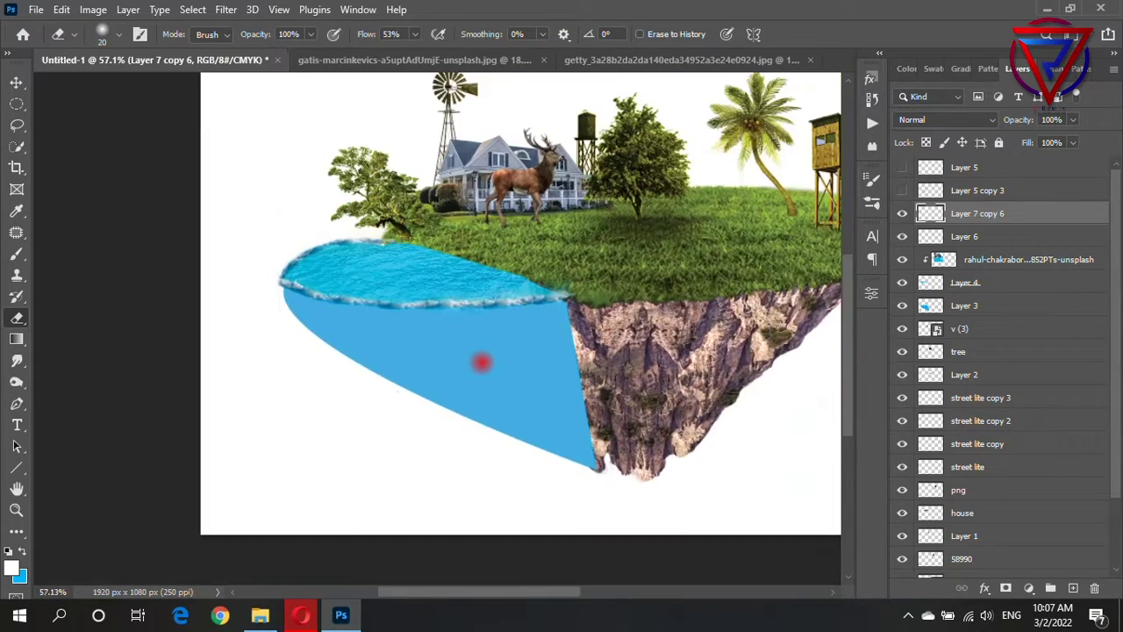
scroll(442, 380, down, 1)
scroll(535, 350, down, 1)
scroll(429, 480, up, 1)
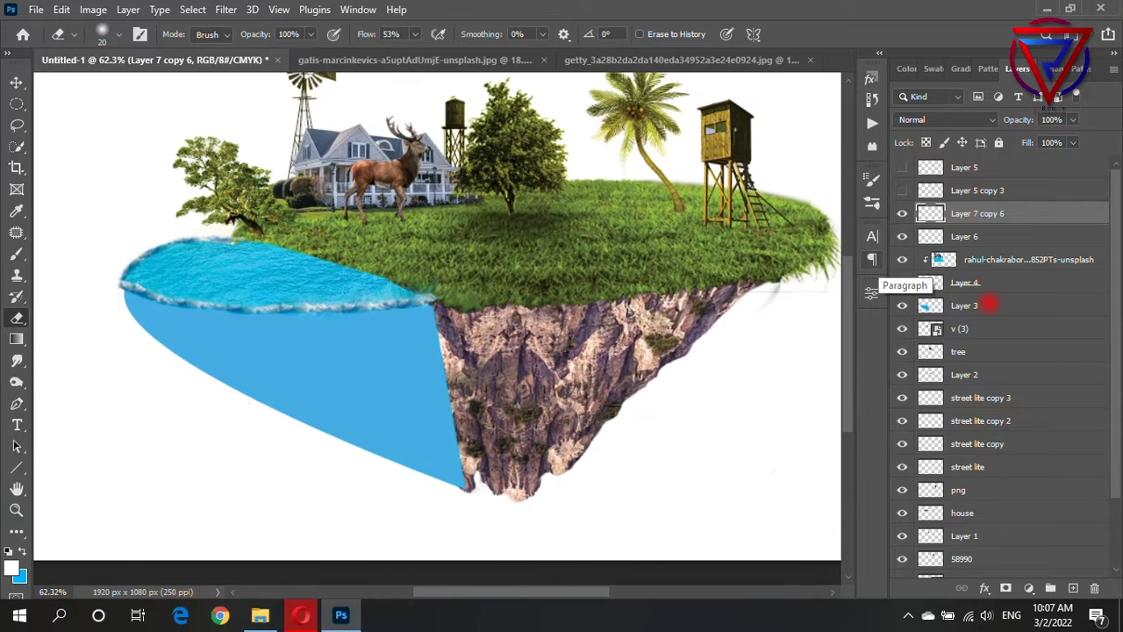
- Set Layer 3, the blue underwater wedge, to 52% opacity
click(989, 305)
click(1072, 119)
drag(1077, 138, 1037, 138)
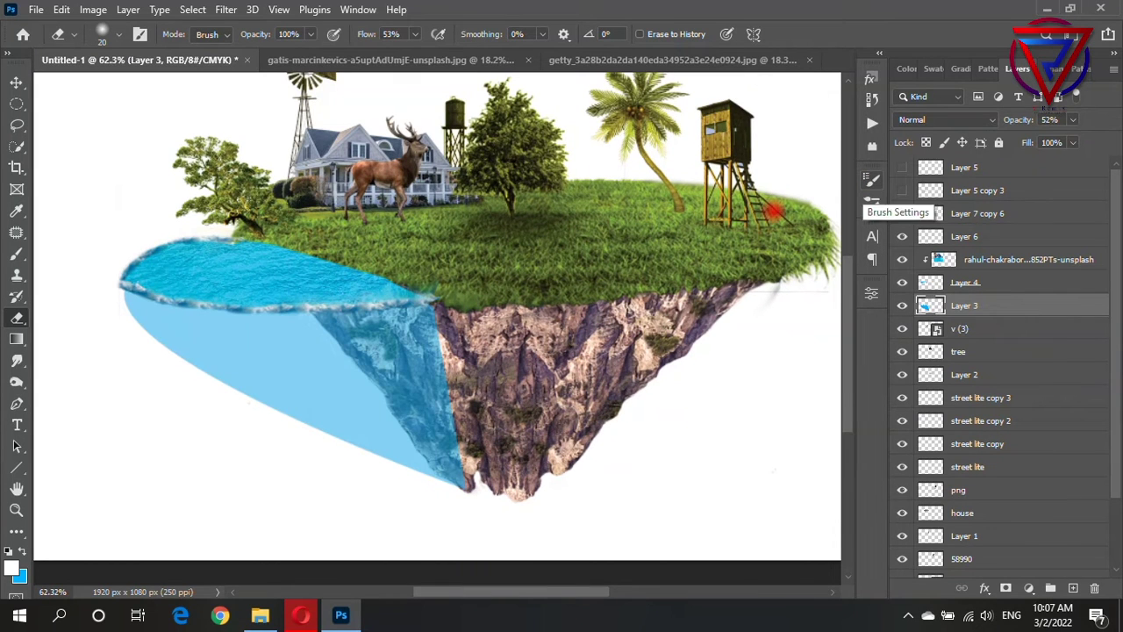
- Drag the boat image in from the cut-outs folder, shrink it and place it over the pool
click(260, 614)
mouse_move(923, 251)
mouse_down()
mouse_move(166, 306)
mouse_move(301, 283)
mouse_up()
key(ctrl+0)
drag(752, 532, 371, 295)
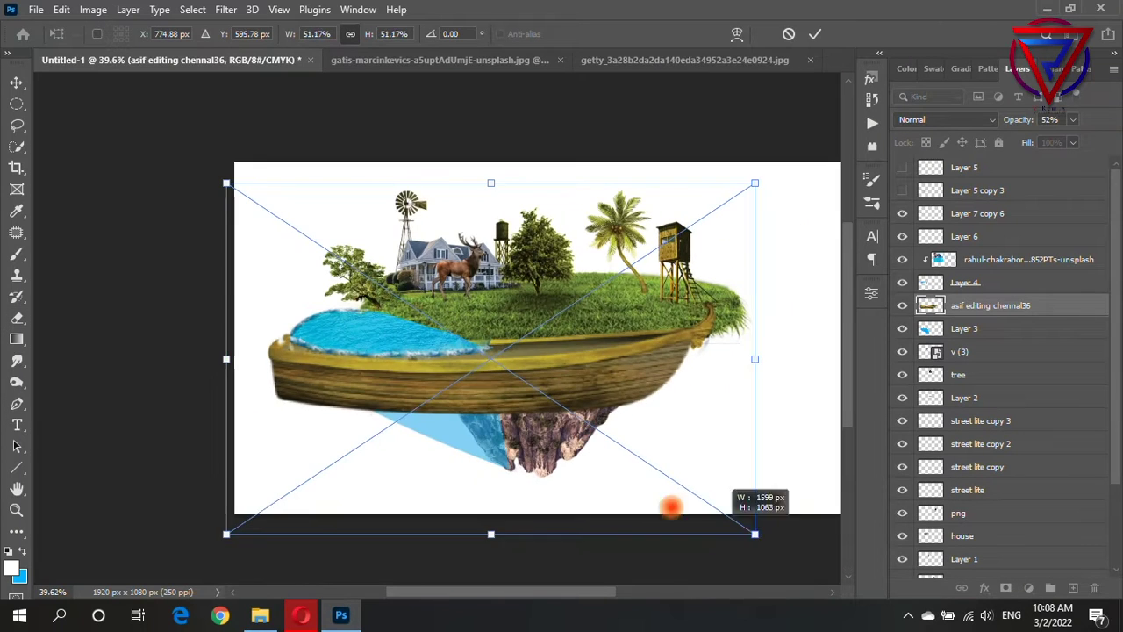
drag(301, 230, 376, 325)
key(Return)
- Move the boat layer above the foam rim and shrink the boat near the shore
drag(971, 311, 935, 213)
key(e)
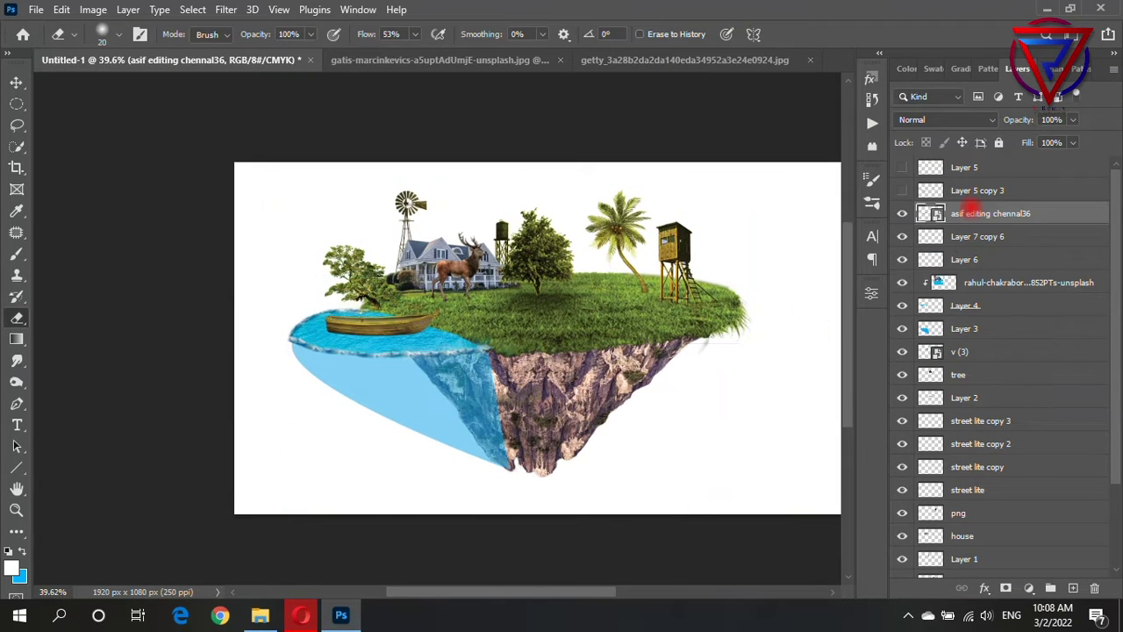
scroll(395, 316, up, 2)
scroll(425, 329, up, 3)
key(ctrl+t)
mouse_move(518, 215)
mouse_down()
mouse_move(358, 288)
mouse_move(362, 304)
mouse_up()
key(Return)
- Shrink the deer layer v (3) to about 3% size beside the house
click(548, 199)
key(Return)
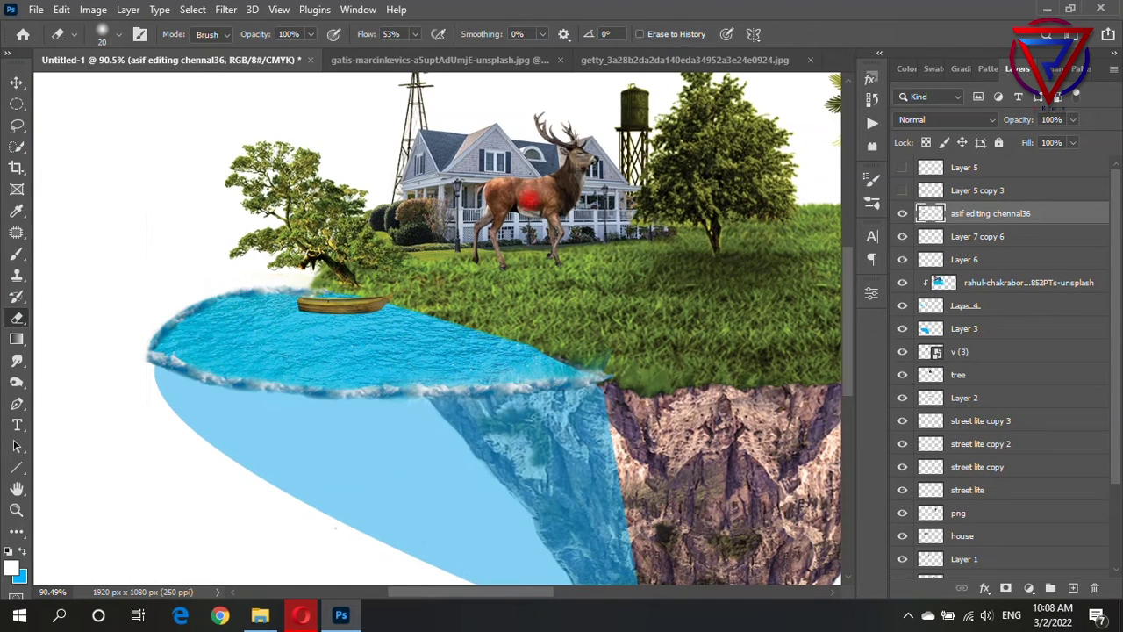
key(v)
click(575, 182)
key(ctrl+t)
drag(652, 110, 491, 237)
- Place the shrunken deer on the grass between the round tree and the palm
scroll(333, 356, down, 3)
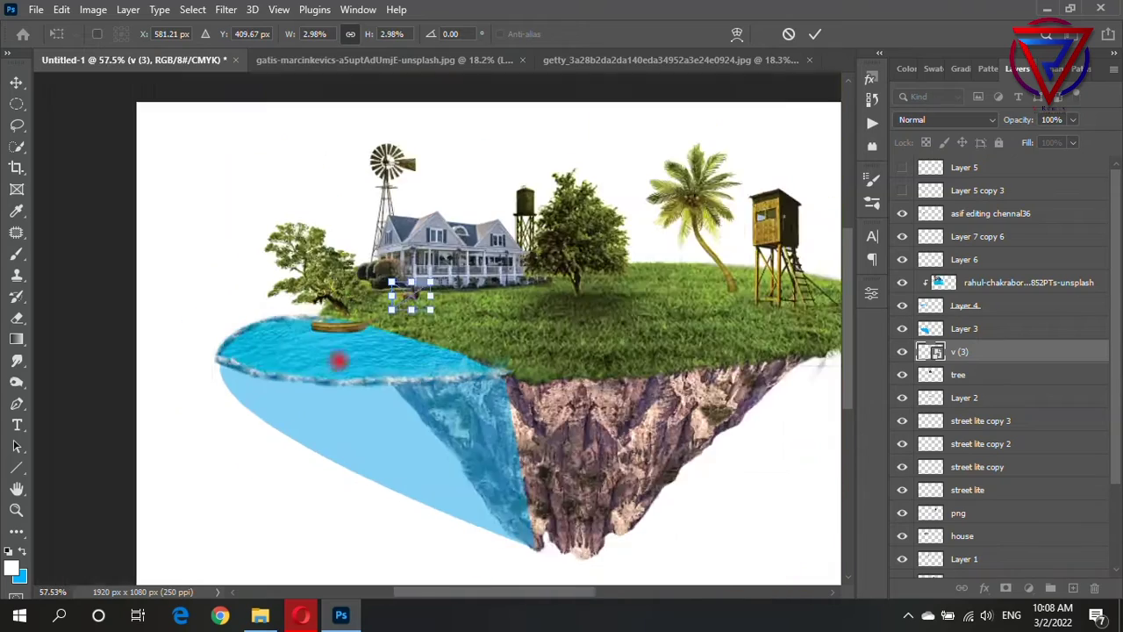
scroll(227, 329, up, 3)
mouse_move(275, 325)
mouse_down()
mouse_move(561, 301)
mouse_move(655, 278)
mouse_move(658, 259)
mouse_move(685, 279)
mouse_move(659, 270)
mouse_move(664, 255)
mouse_up()
key(Return)
- Rasterize the deer layer v (3) and switch to the Eraser tool
scroll(685, 279, up, 5)
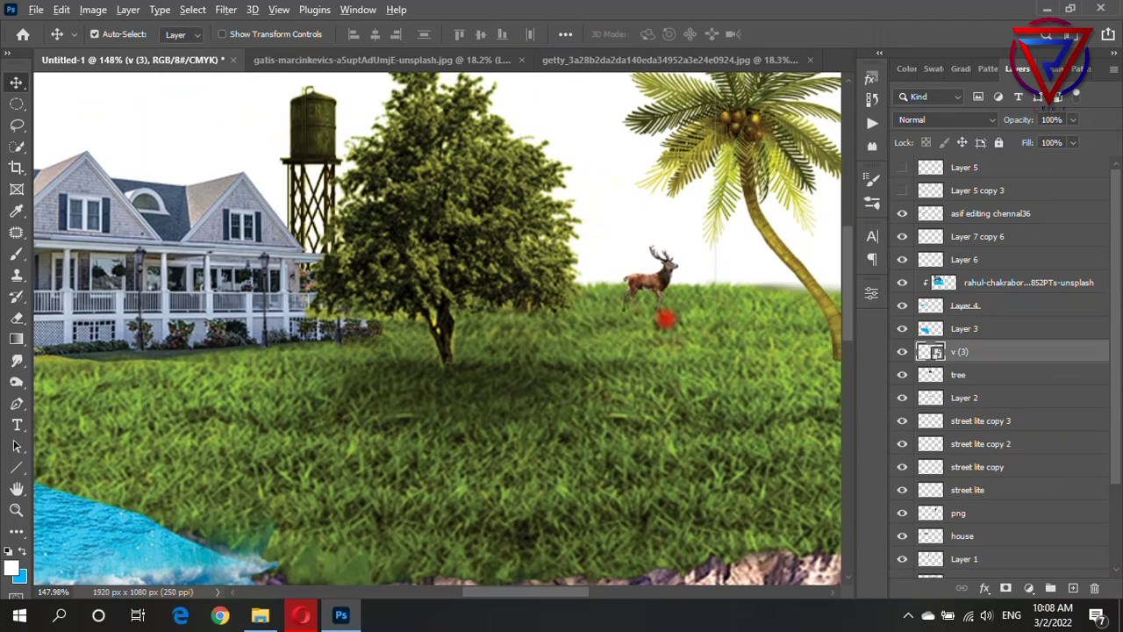
scroll(671, 296, up, 5)
right_click(1000, 351)
click(803, 322)
click(17, 317)
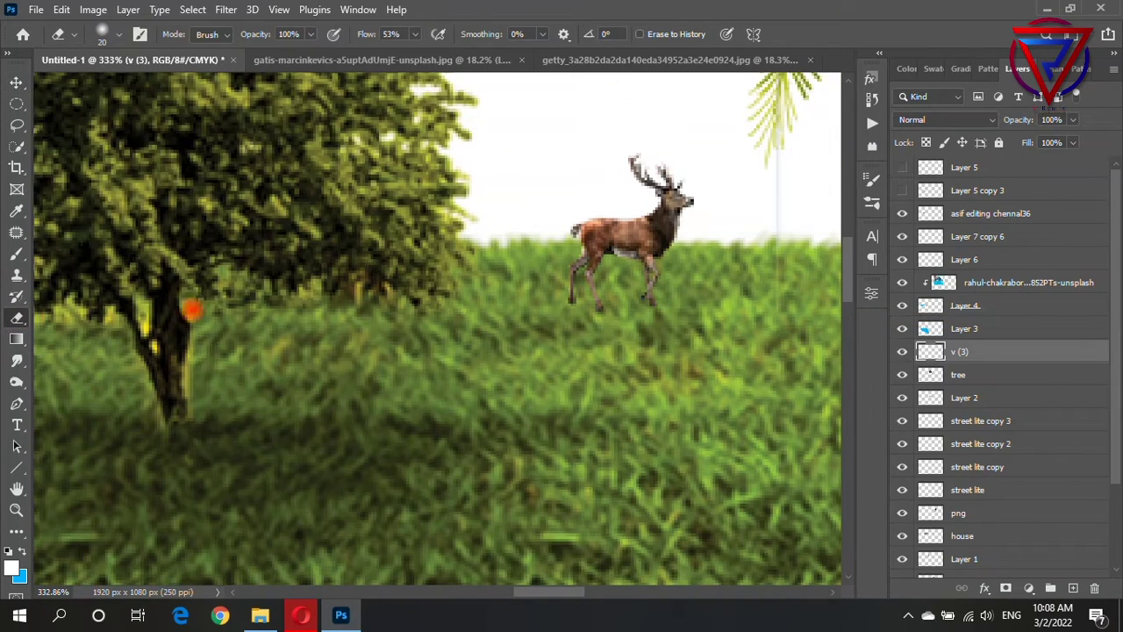
scroll(585, 312, down, 3)
scroll(659, 363, down, 3)
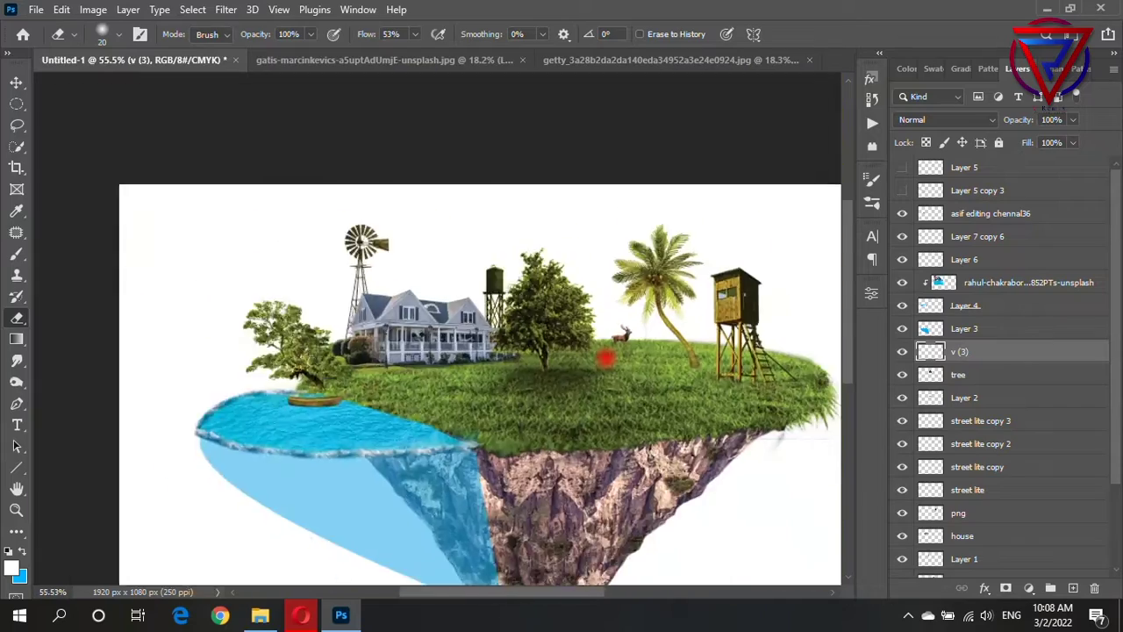
scroll(606, 359, down, 2)
scroll(609, 359, up, 2)
- Bring the turtle from the exported images folder onto the water, shrinking it
click(260, 614)
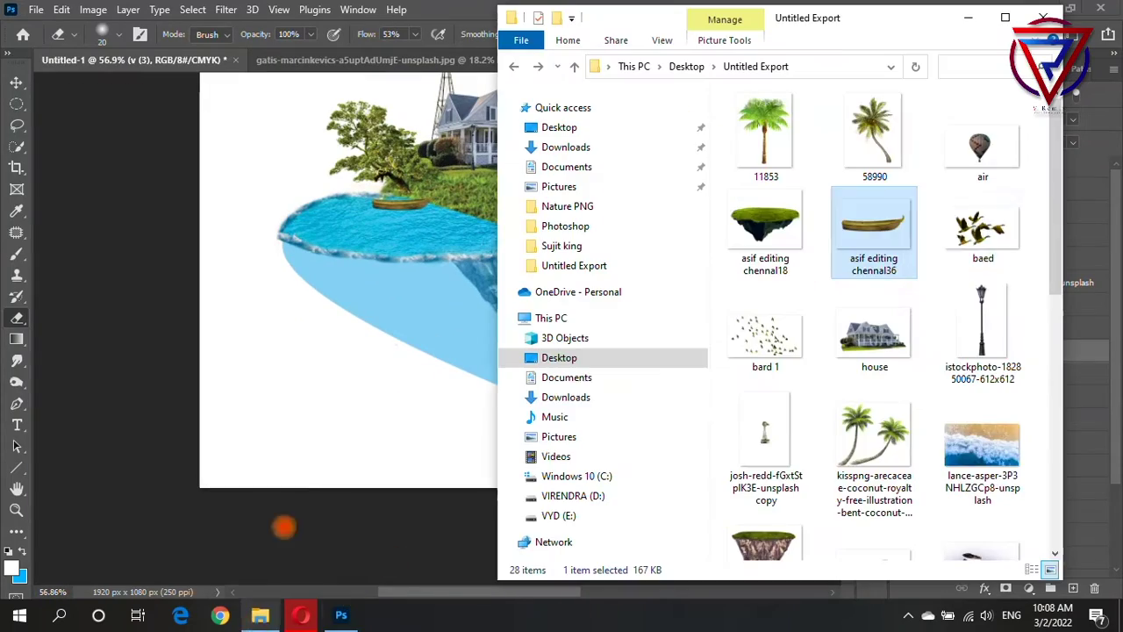
scroll(965, 263, down, 3)
drag(874, 298, 408, 311)
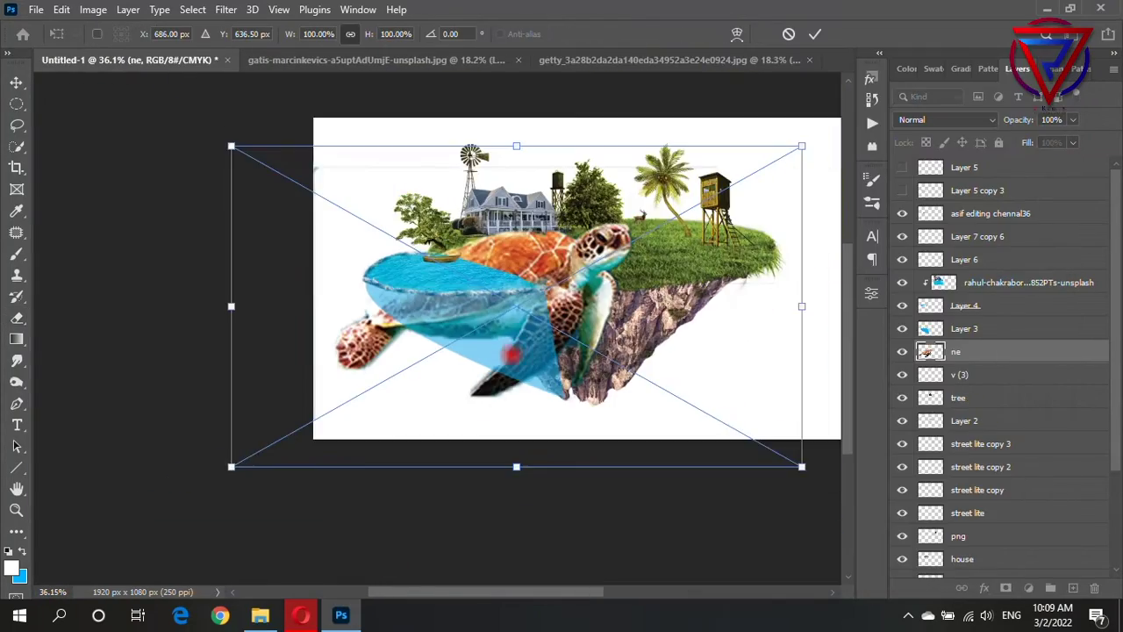
mouse_move(801, 146)
mouse_down()
mouse_move(283, 446)
mouse_move(463, 331)
mouse_up()
scroll(463, 332, up, 3)
scroll(465, 325, up, 3)
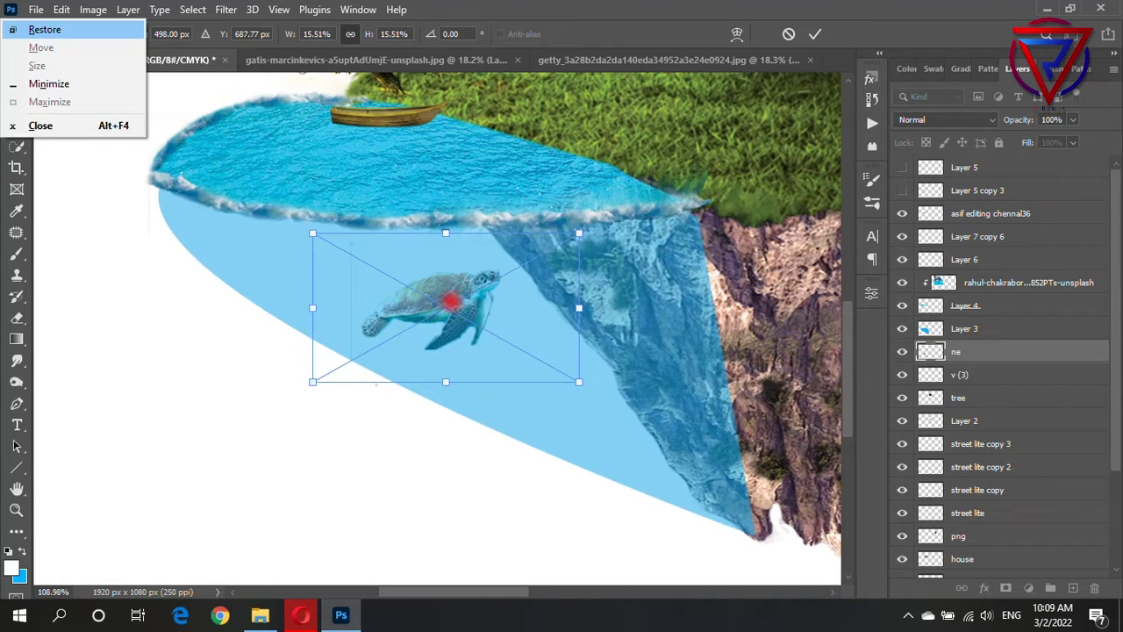
- Enlarge the turtle to about 21%, flip it horizontally and place it underwater
drag(579, 381, 626, 408)
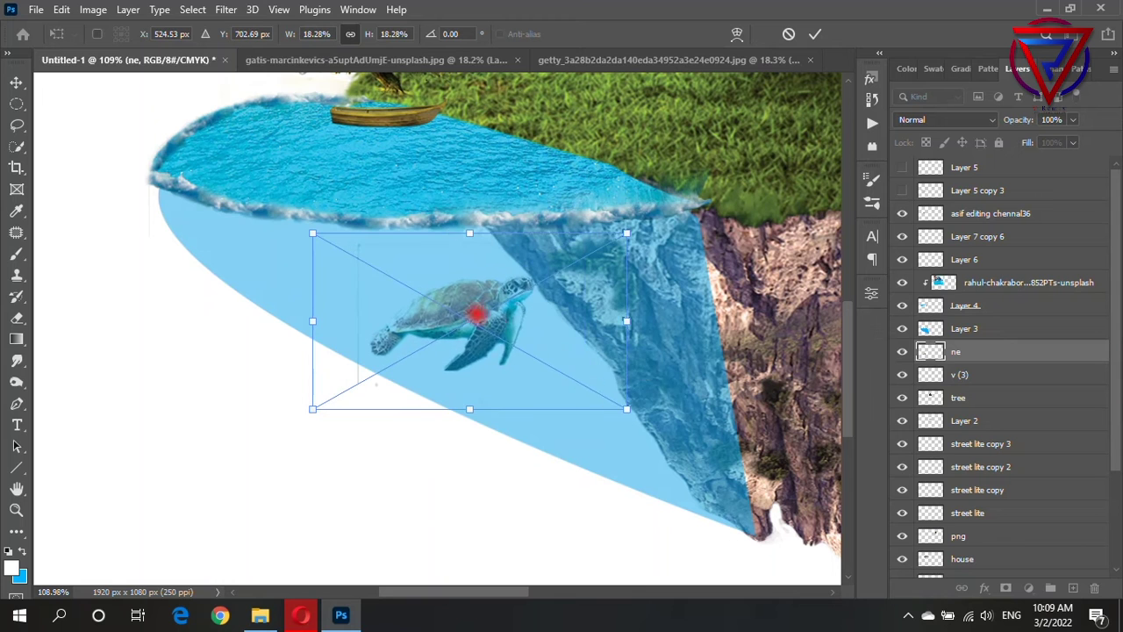
right_click(466, 363)
click(509, 574)
drag(312, 408, 269, 428)
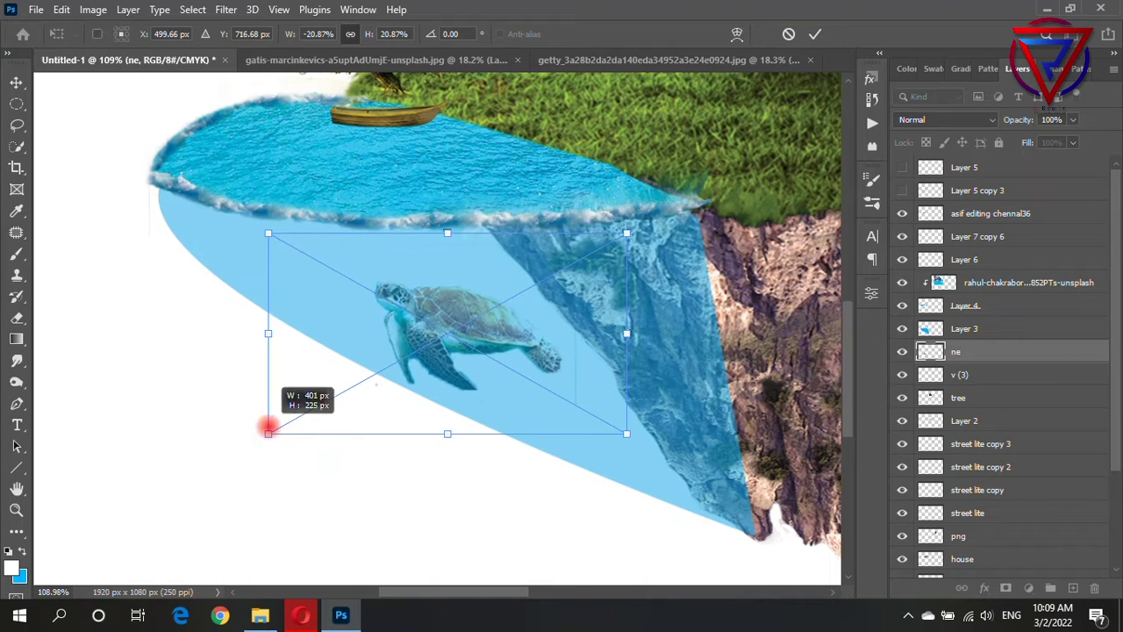
drag(412, 300, 379, 277)
key(Return)
- Rasterize the turtle smart object when erasing it with the Eraser
key(e)
scroll(339, 421, down, 3)
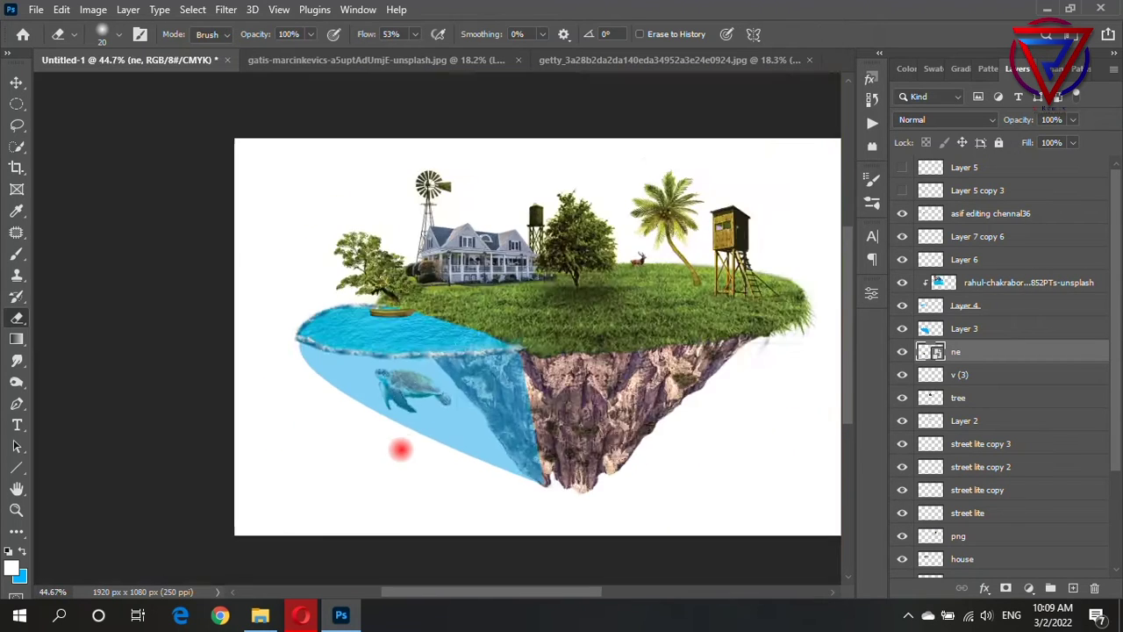
scroll(396, 451, up, 2)
scroll(431, 386, up, 2)
scroll(363, 336, down, 5)
click(394, 251)
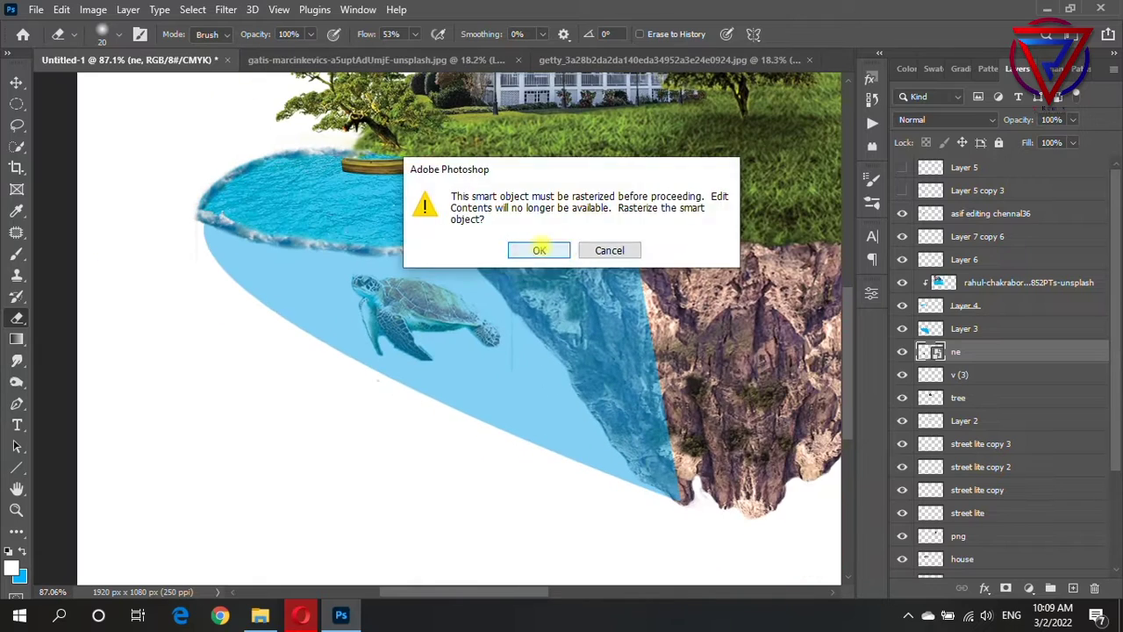
key(Return)
scroll(394, 251, up, 3)
click(992, 325)
- Apply a slight warp to the water layer
key(ctrl+t)
right_click(309, 254)
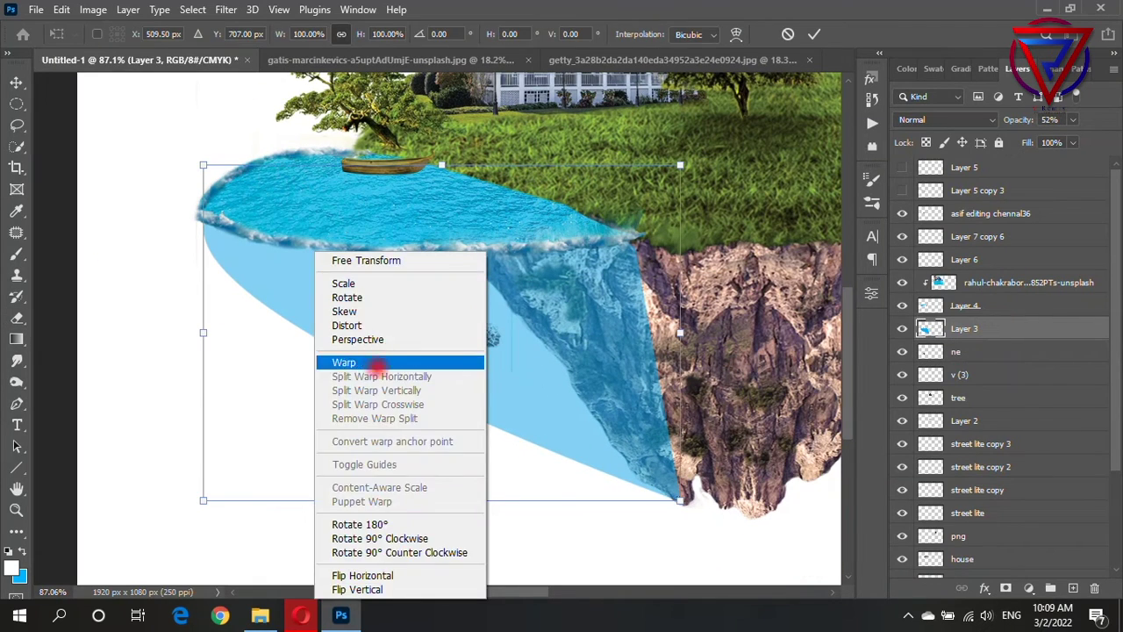
click(336, 361)
key(Return)
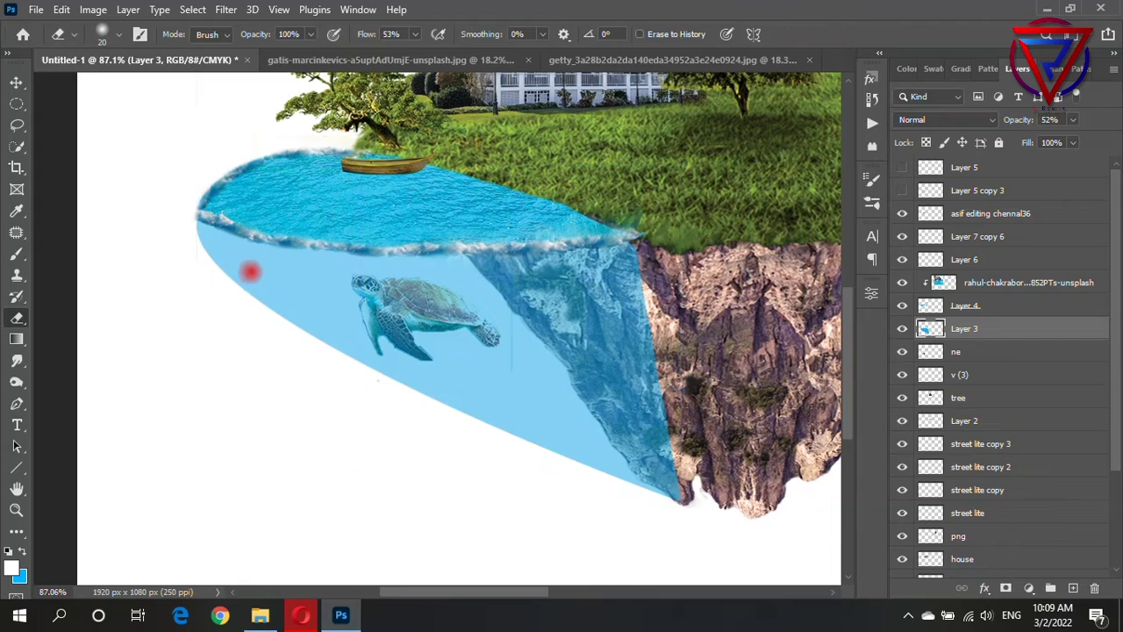
scroll(422, 349, down, 3)
scroll(363, 349, down, 1)
scroll(364, 348, up, 2)
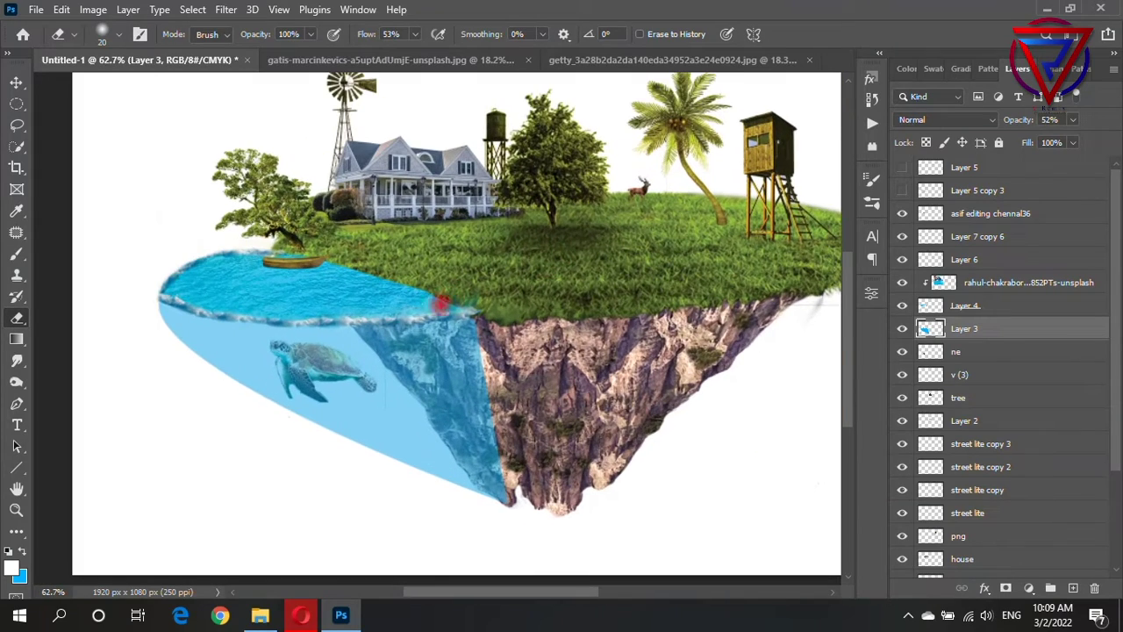
scroll(368, 298, up, 1)
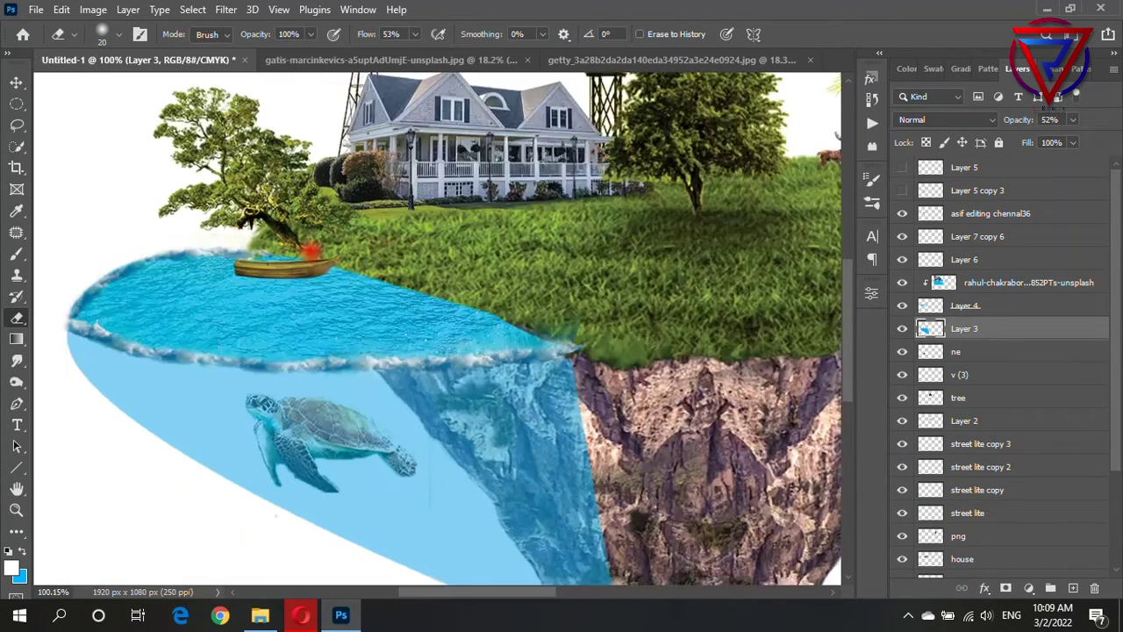
scroll(292, 260, down, 3)
- Move palm layer 58990 to the top, shrink it to about 75.79% and tilt it
key(v)
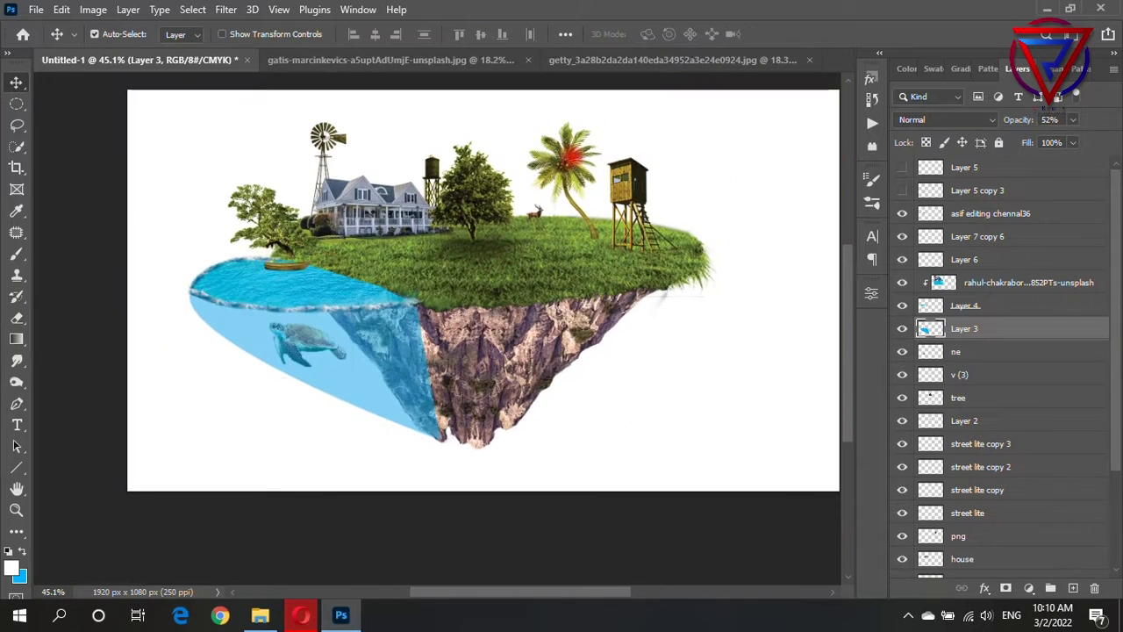
drag(542, 175, 440, 212)
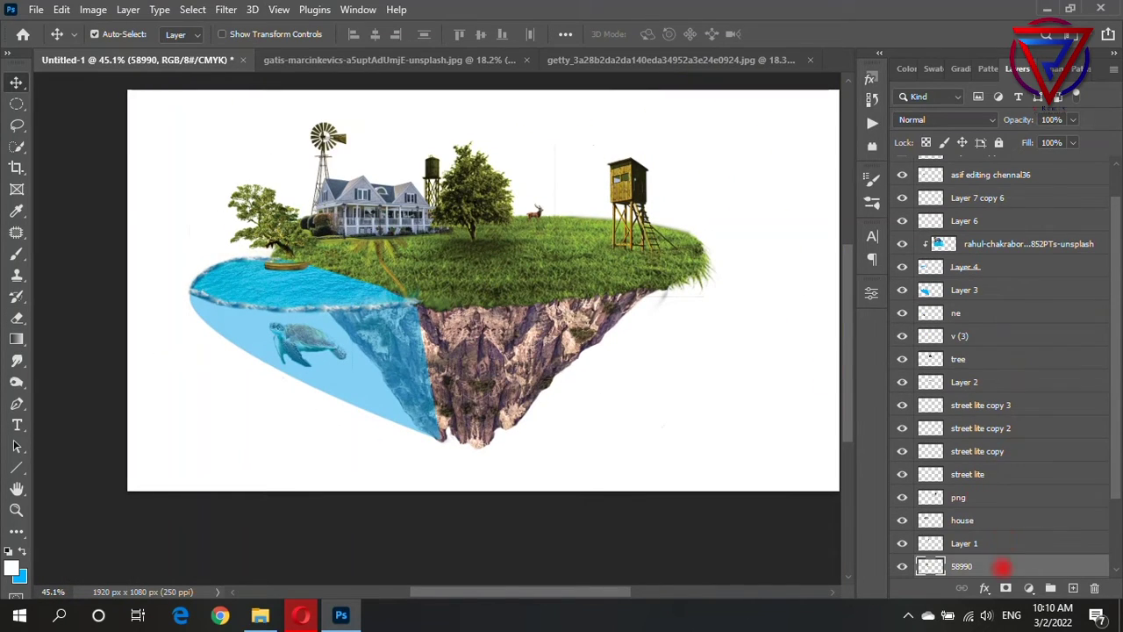
drag(1002, 566, 999, 173)
scroll(386, 209, up, 3)
drag(420, 362, 421, 383)
key(ctrl+t)
mouse_move(421, 176)
mouse_down()
mouse_move(406, 318)
mouse_move(462, 260)
mouse_up()
key(Return)
- Duplicate the bottom island layer, shift the copy right, and raise it near the stack top
key(ctrl+0)
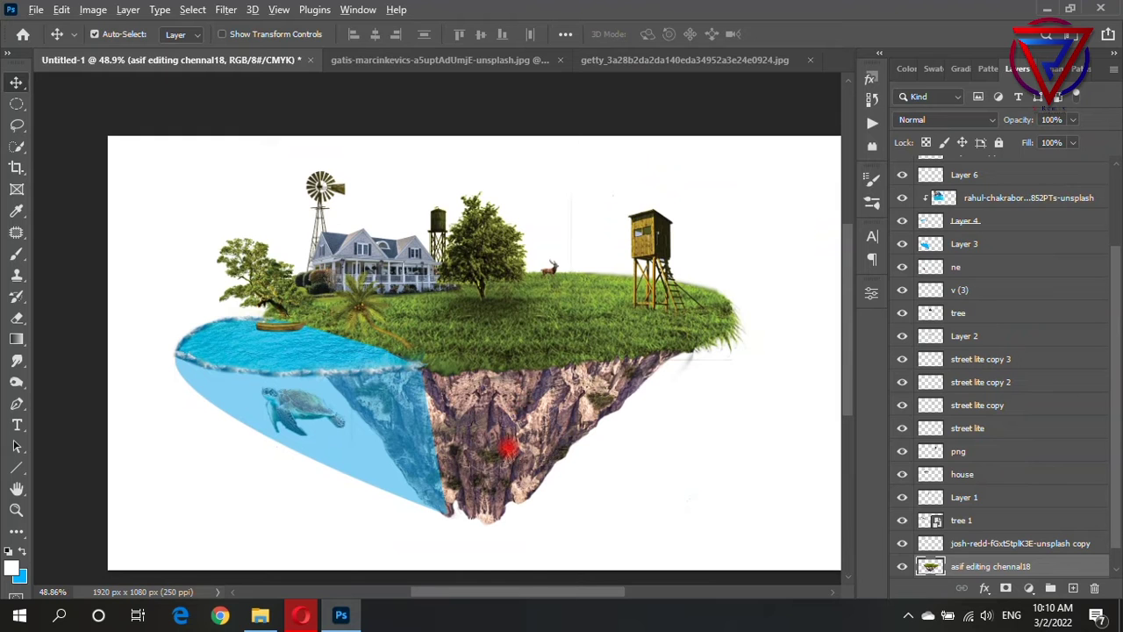
key(ctrl+j)
drag(522, 407, 651, 426)
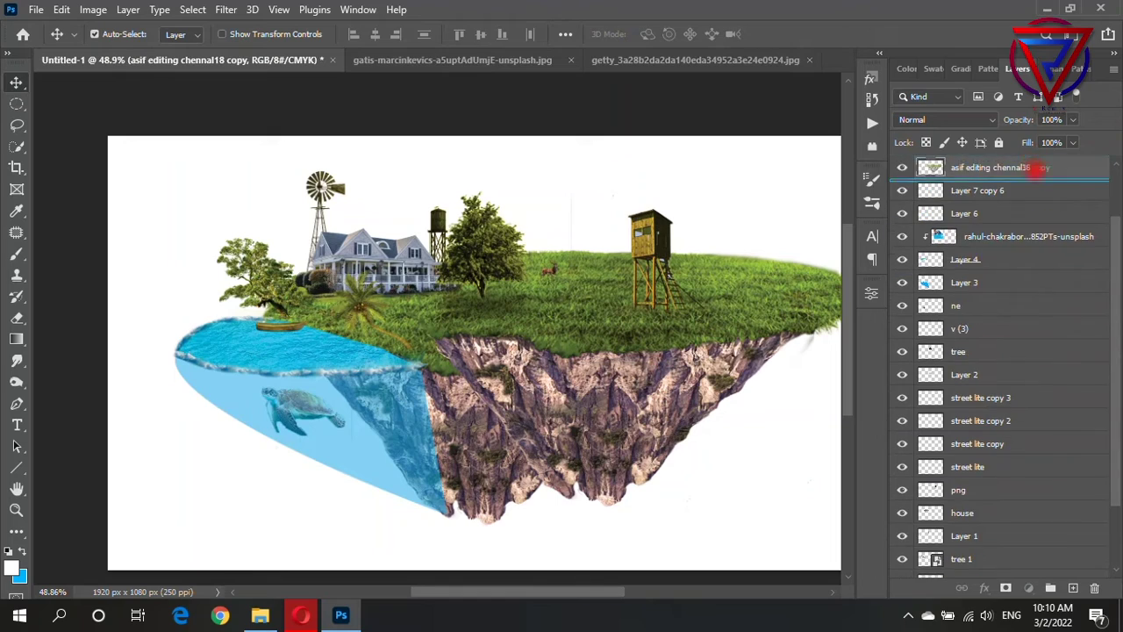
drag(1063, 569, 1040, 180)
scroll(385, 274, down, 1)
scroll(384, 274, up, 1)
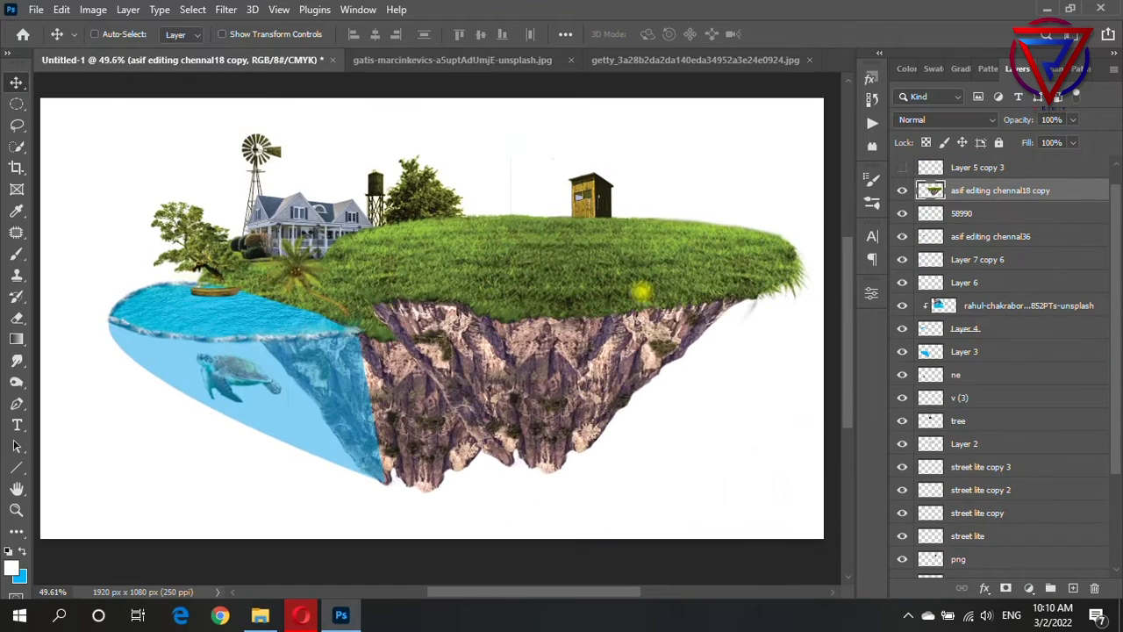
- Rotate the island copy about 44° and shift it up-left
key(ctrl+t)
mouse_move(723, 256)
mouse_down()
mouse_move(682, 270)
mouse_move(647, 238)
mouse_up()
mouse_move(574, 307)
mouse_down()
mouse_move(371, 243)
mouse_move(424, 233)
mouse_move(382, 242)
mouse_up()
scroll(376, 325, up, 1)
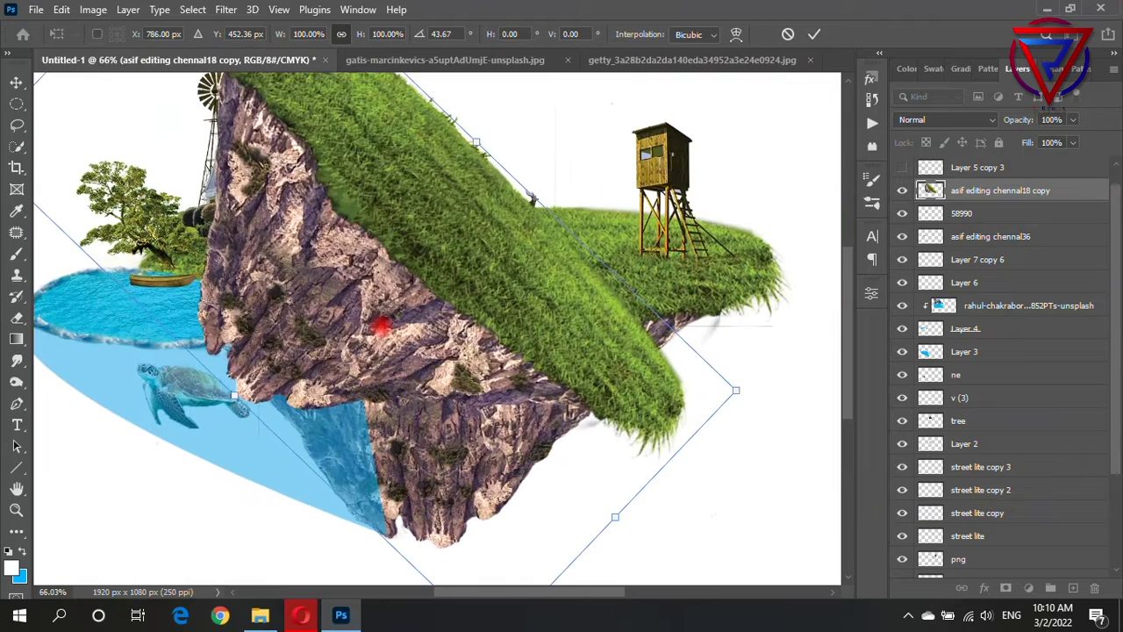
key(Return)
scroll(470, 356, down, 1)
scroll(471, 356, down, 1)
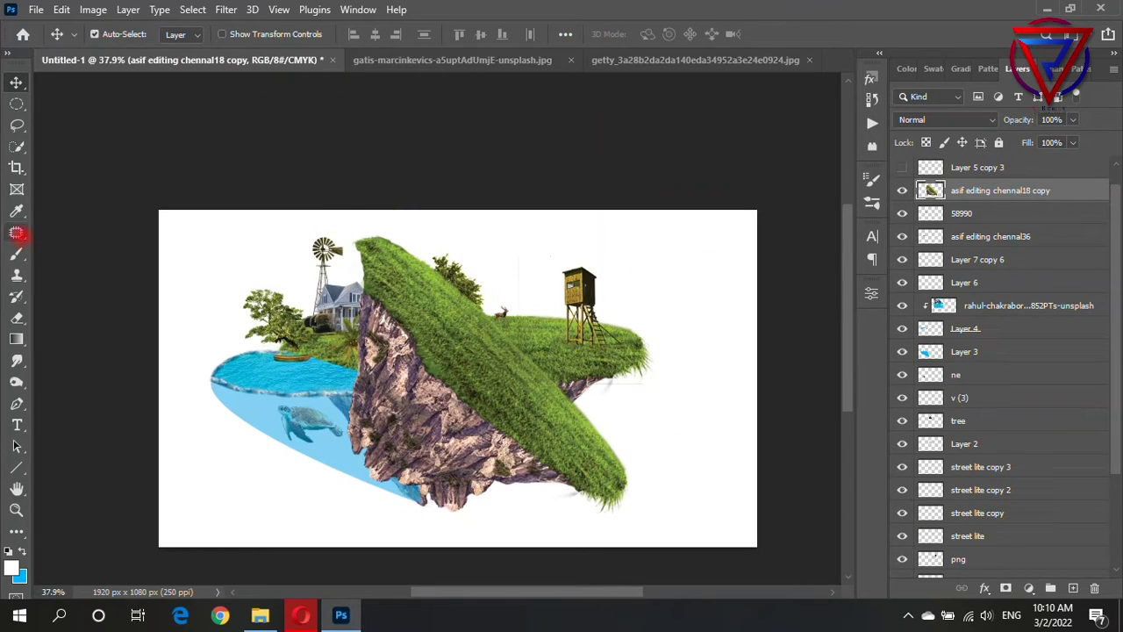
- Trim the copy's grass with oval selections, deleting the lower grass tip
click(17, 103)
drag(304, 226, 545, 332)
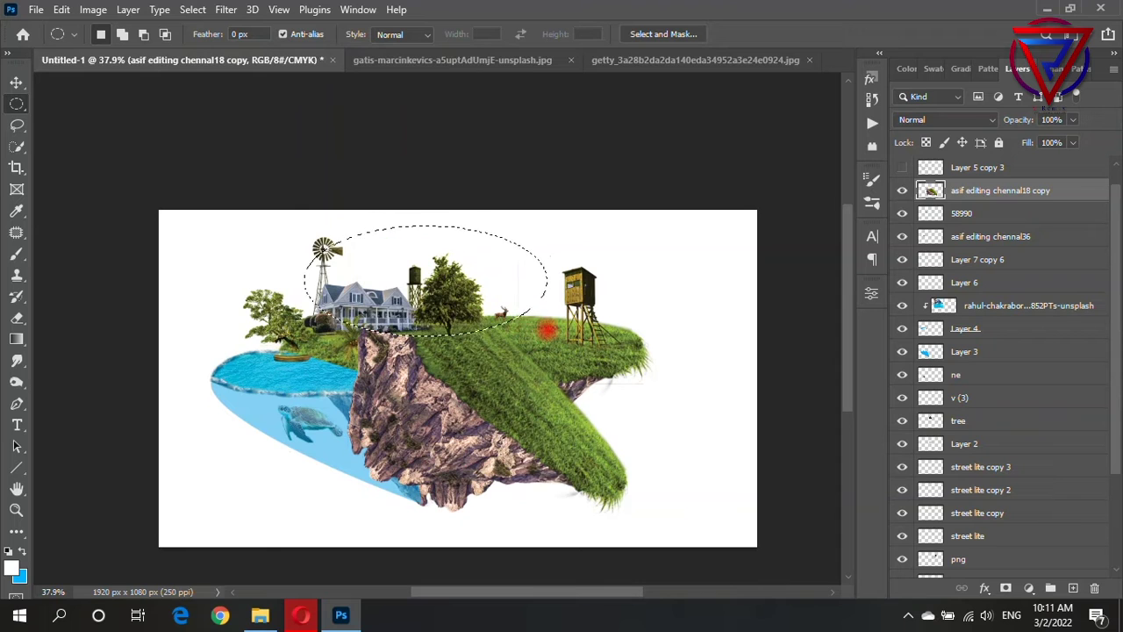
drag(668, 470, 478, 330)
key(Delete)
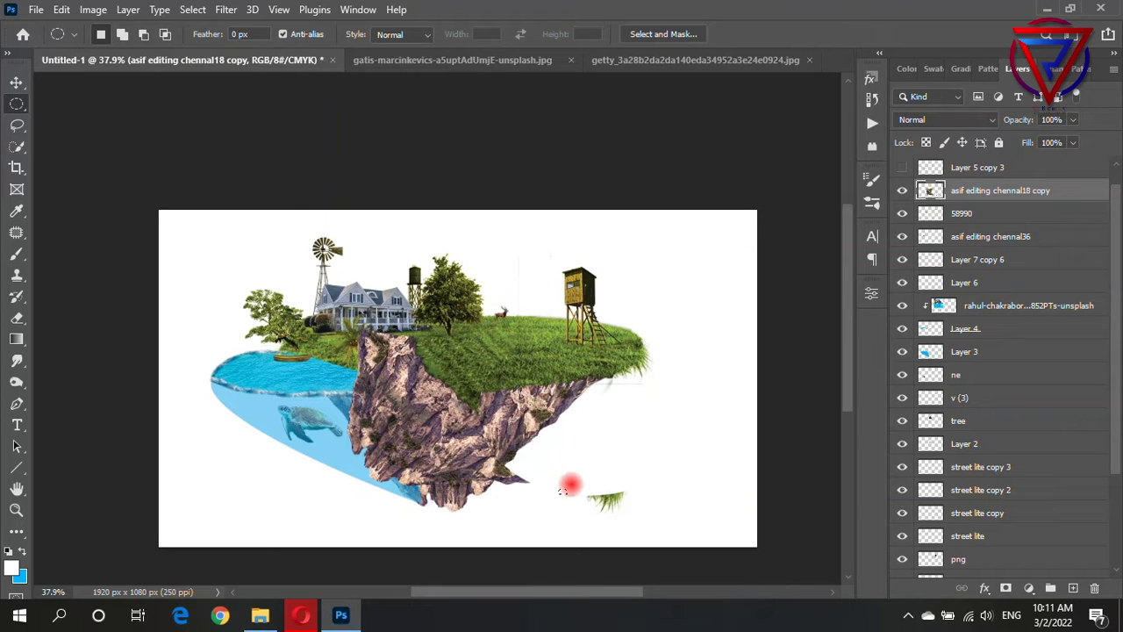
drag(575, 481, 638, 533)
drag(562, 458, 399, 200)
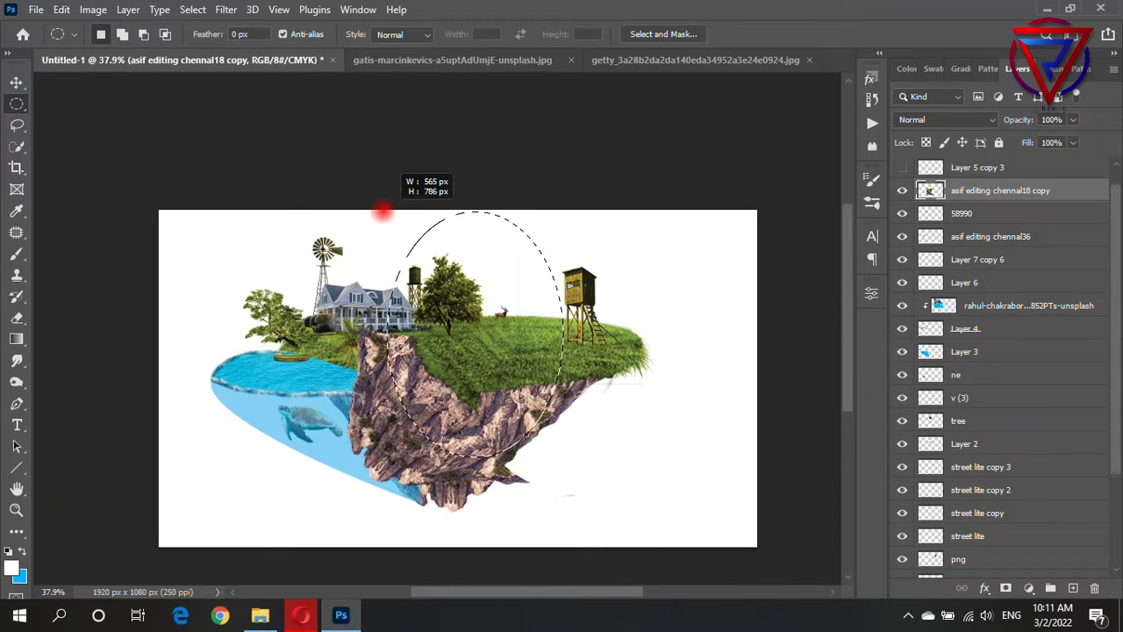
- Move the cliff piece up and left with Free Transform
key(v)
scroll(373, 465, up, 3)
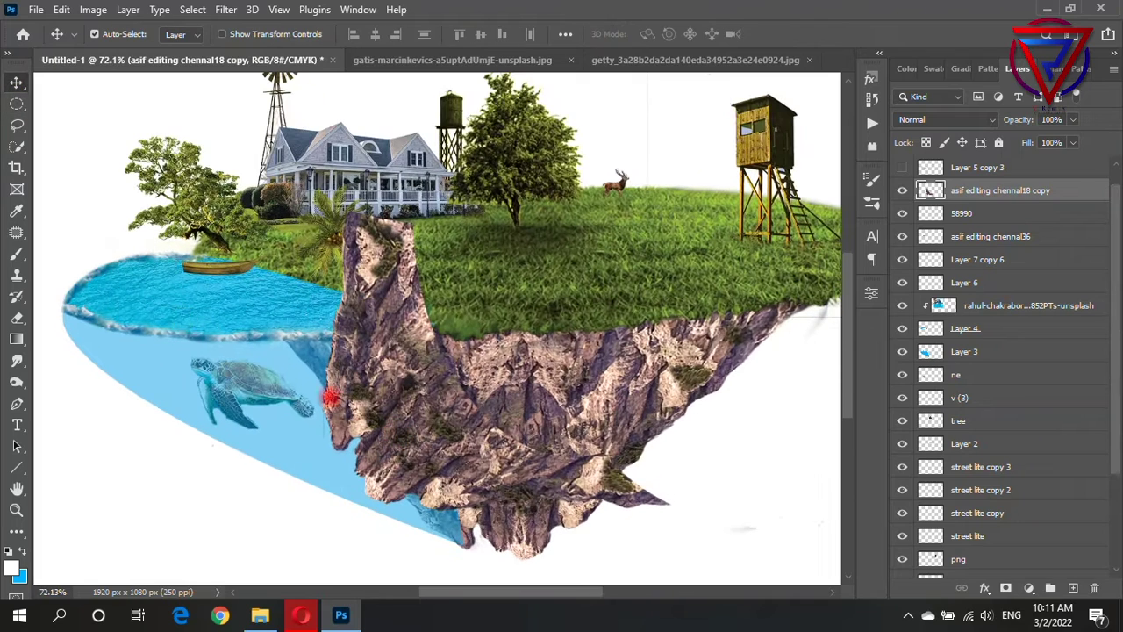
key(ctrl+t)
scroll(413, 371, down, 3)
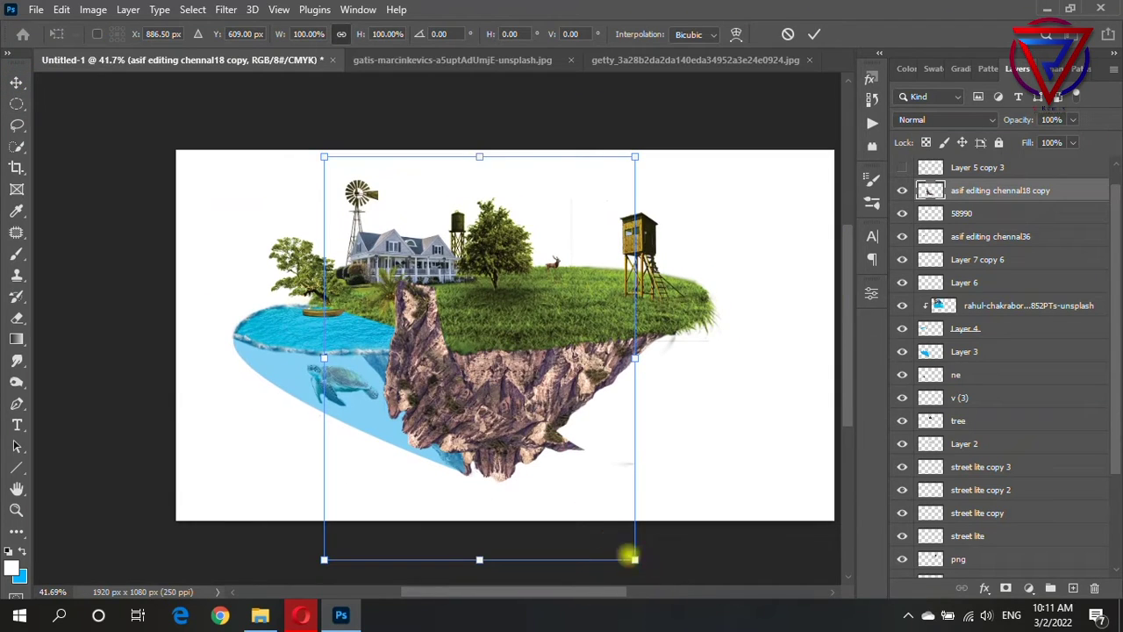
drag(432, 376, 408, 337)
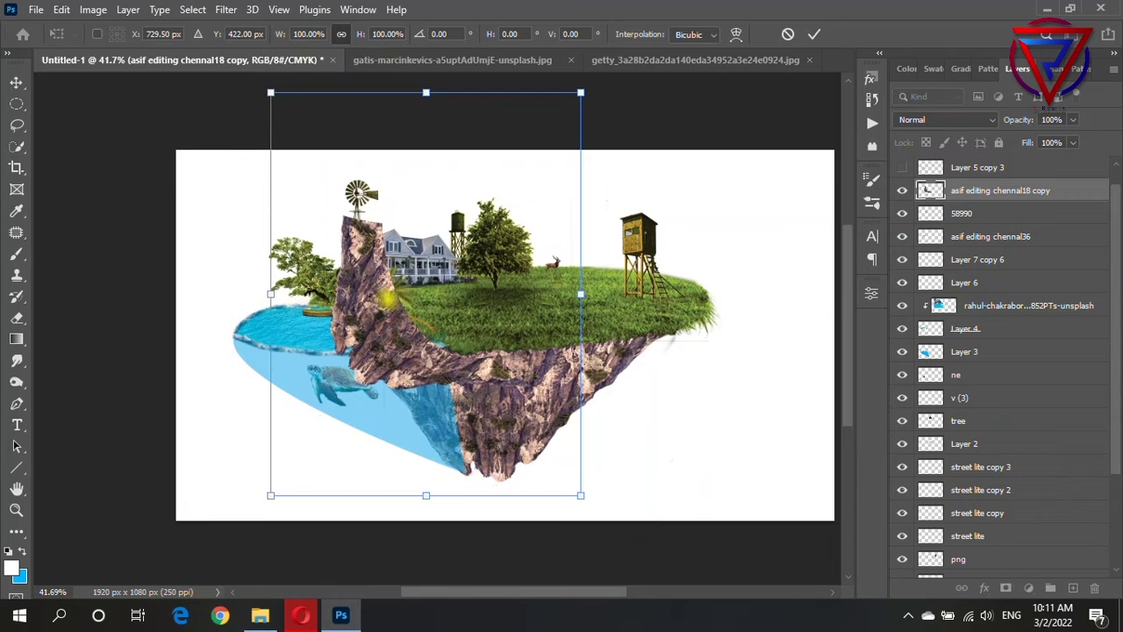
- Warp the cliff piece, bending its top-left and pulling it up toward the house
right_click(377, 303)
click(421, 271)
drag(386, 320, 360, 248)
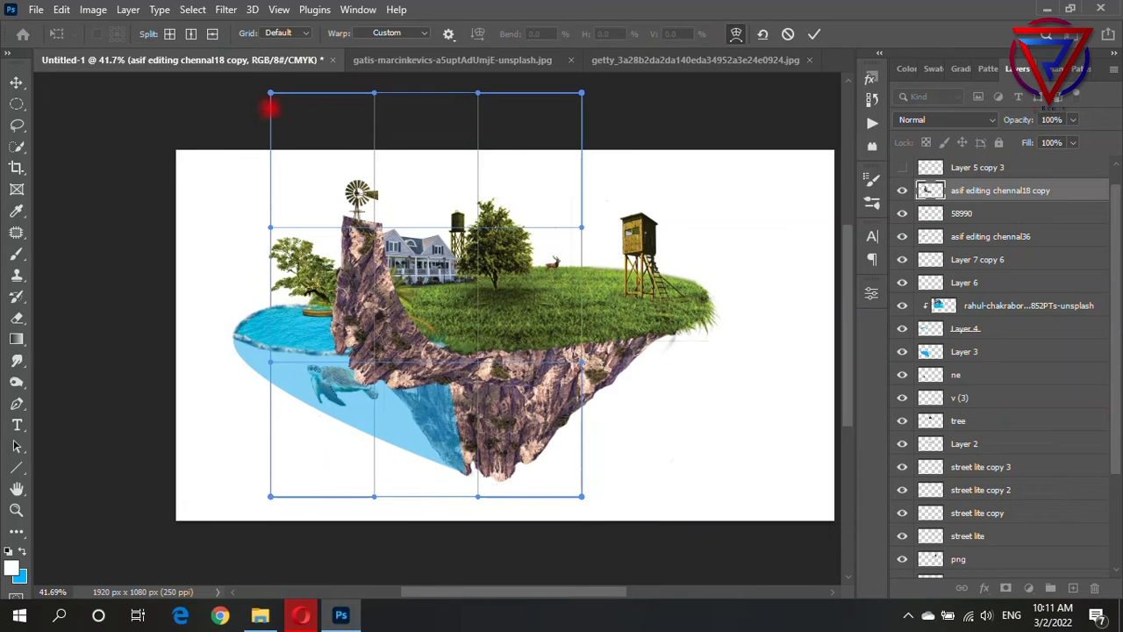
drag(359, 132, 321, 180)
mouse_move(270, 228)
mouse_down()
mouse_move(215, 413)
mouse_move(229, 564)
mouse_up()
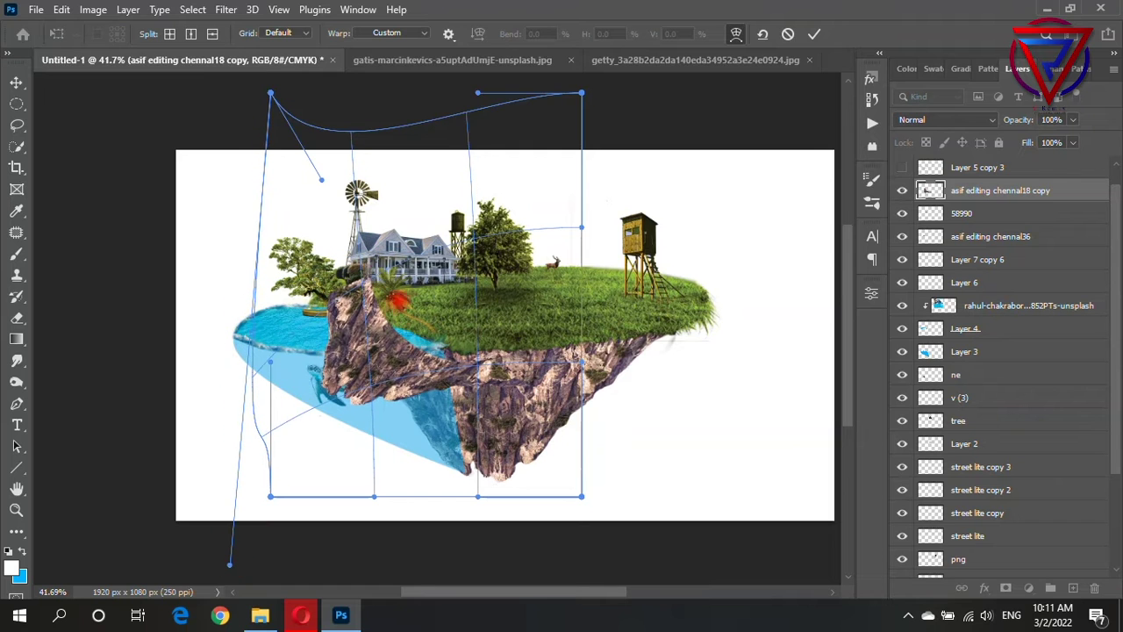
drag(400, 303, 405, 266)
- Commit the cliff warp and lower the cliff layer's opacity to 61%
key(Return)
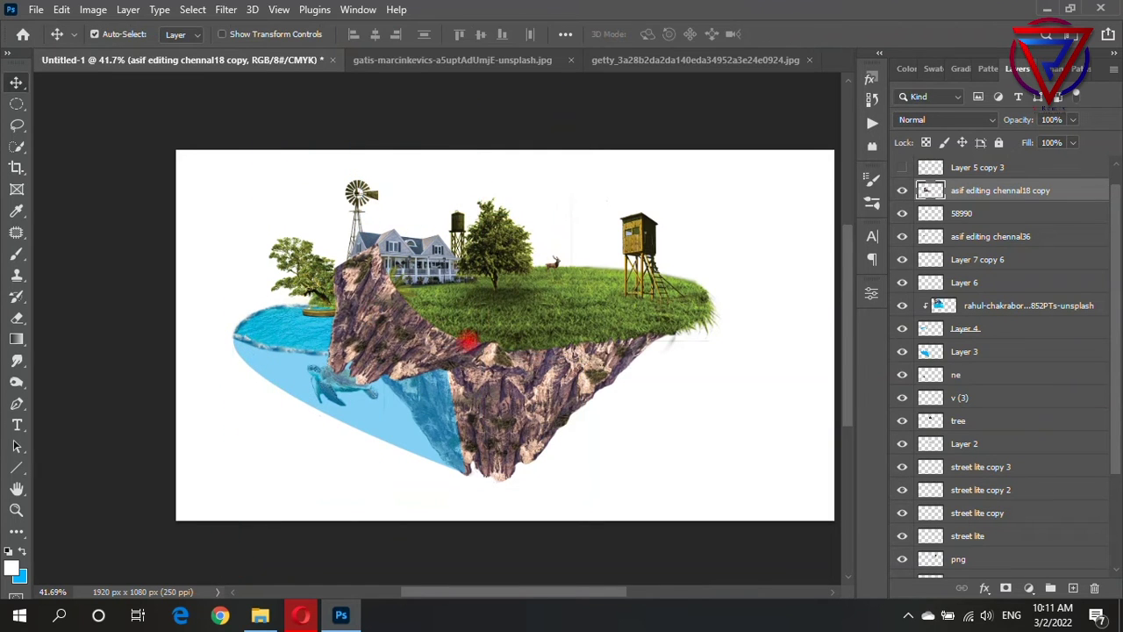
scroll(374, 376, up, 3)
drag(1078, 123, 1044, 140)
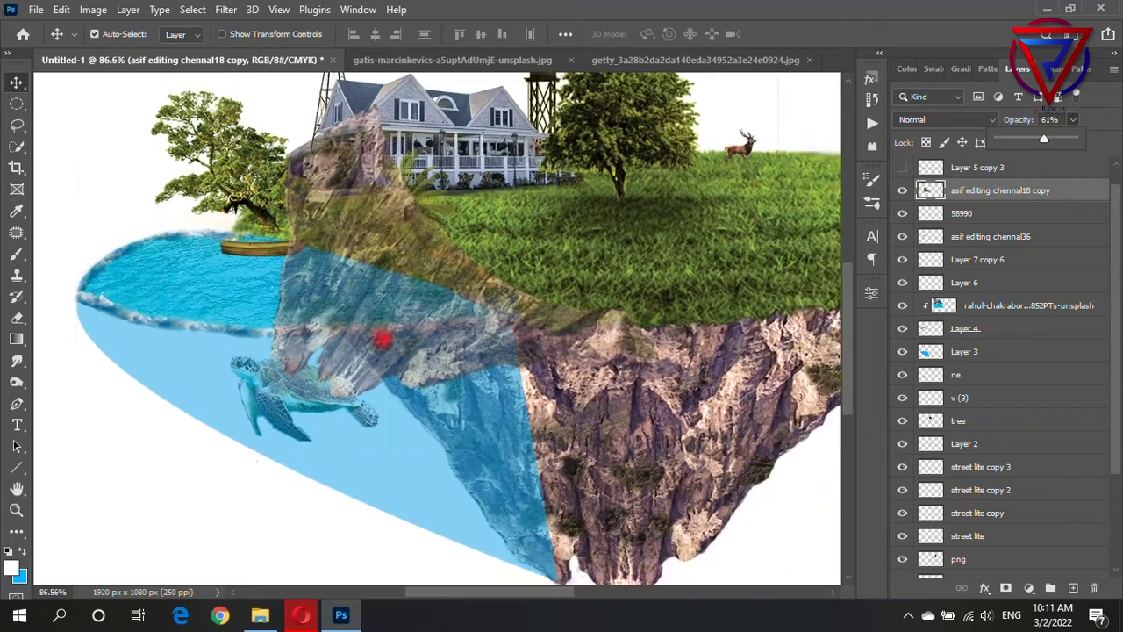
scroll(380, 334, up, 2)
- Erase the cliff over the turtle, waterline and middle ridge with a size-50 eraser
click(17, 317)
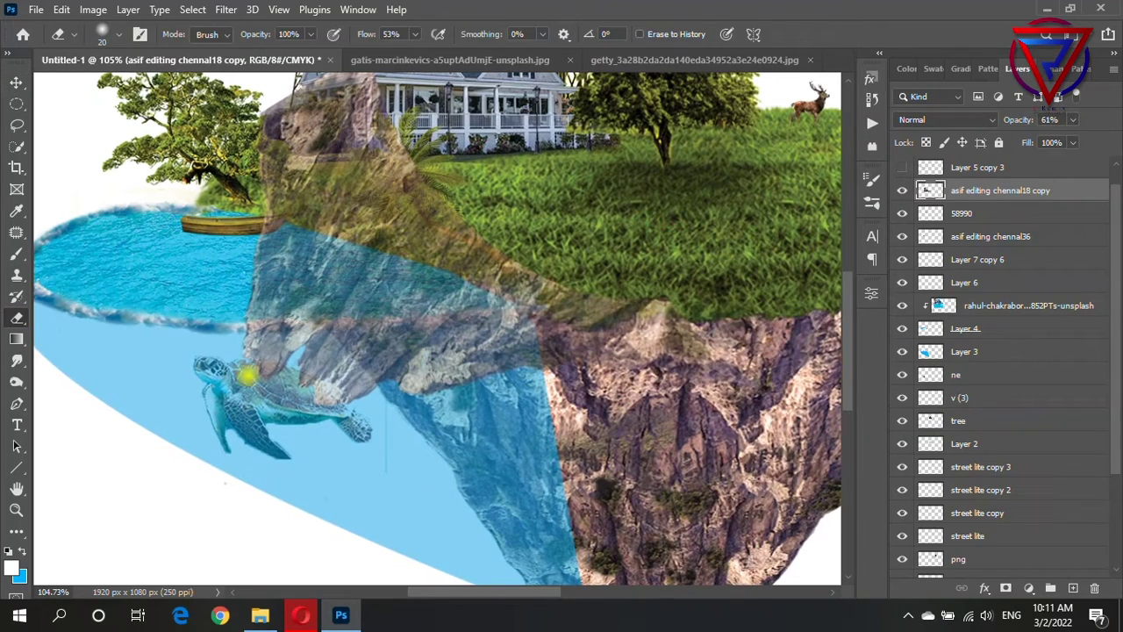
key(bracketright)
key(bracketright)
drag(248, 375, 292, 331)
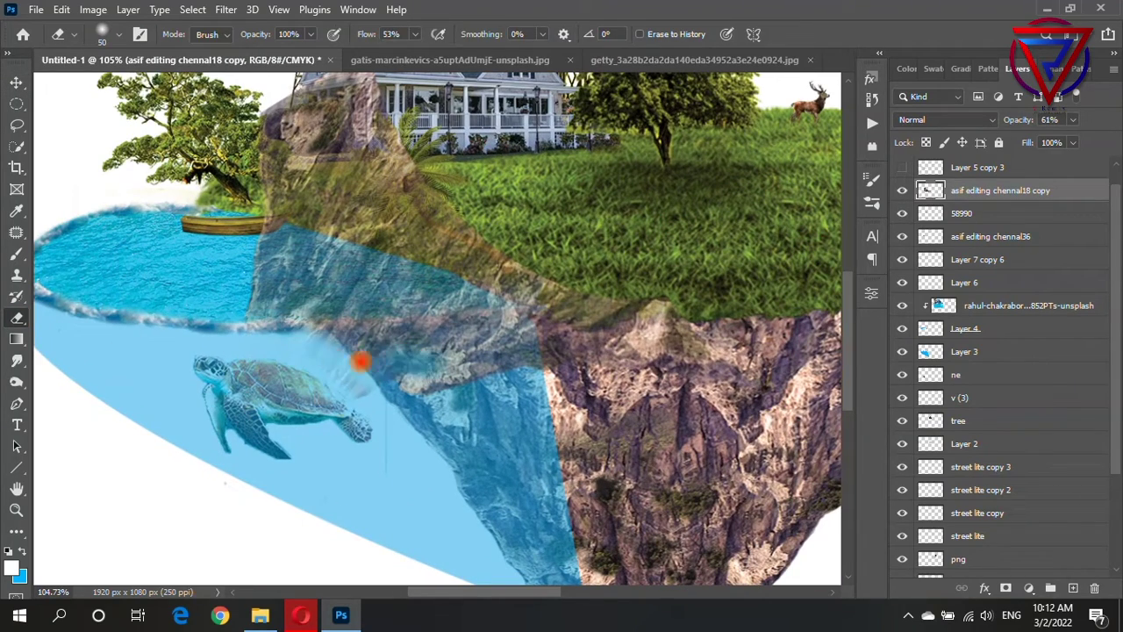
drag(403, 320, 259, 309)
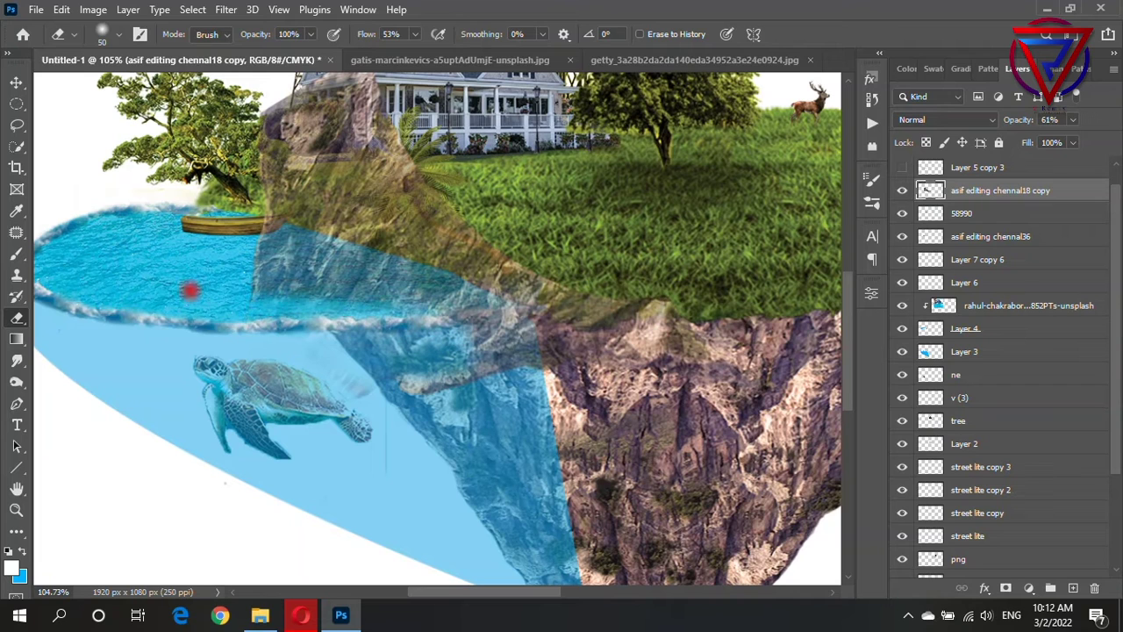
drag(1074, 139, 1104, 140)
drag(716, 301, 588, 318)
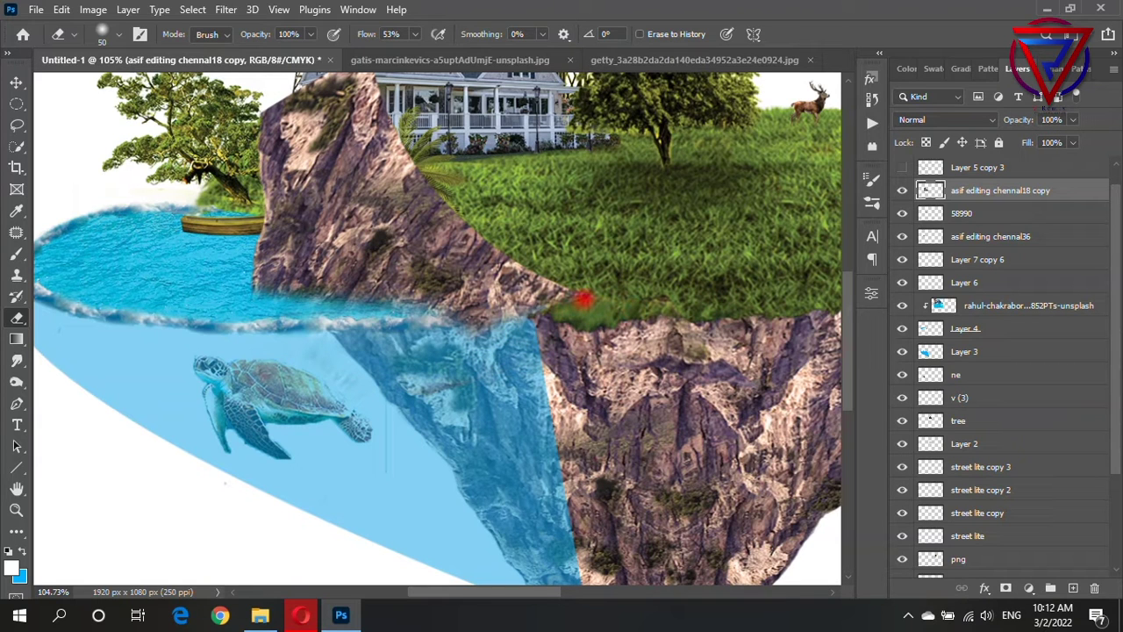
scroll(430, 327, up, 3)
mouse_move(301, 238)
mouse_down()
mouse_move(435, 299)
mouse_move(254, 269)
mouse_up()
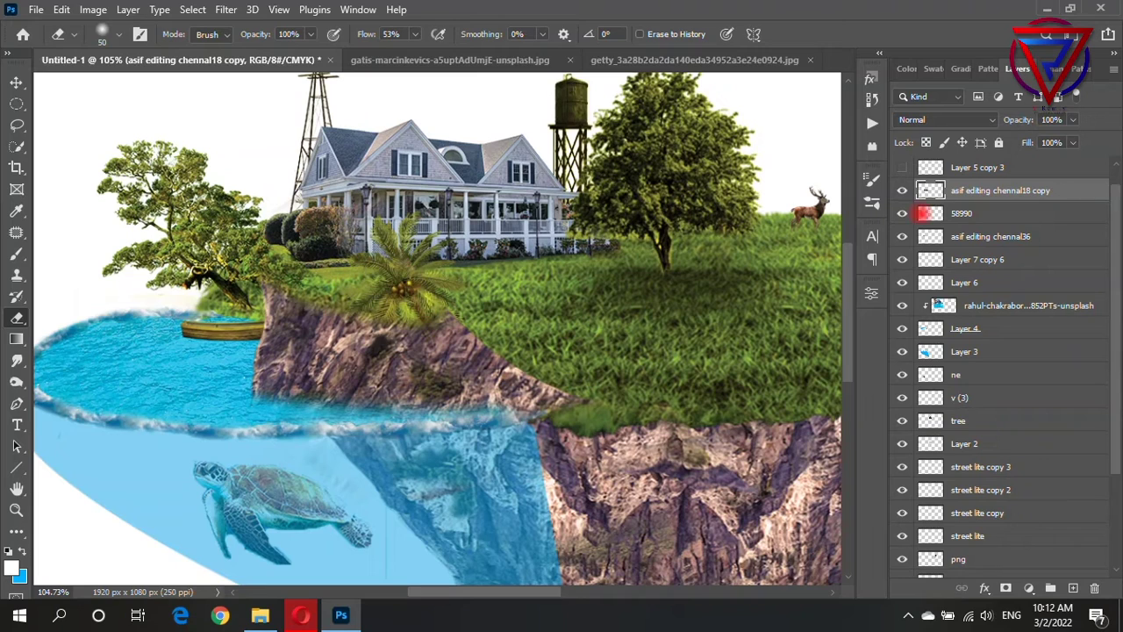
- Move layer 58990 to the top of the layer stack
key(v)
click(988, 213)
drag(988, 213, 1003, 163)
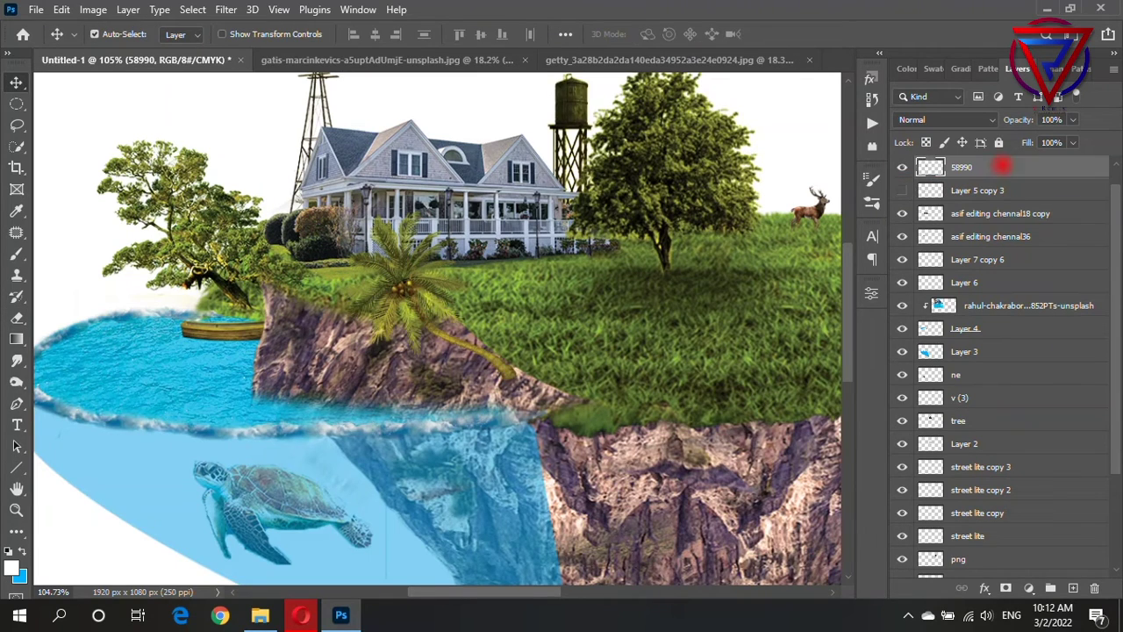
scroll(445, 383, up, 5)
scroll(263, 326, down, 3)
scroll(264, 326, up, 2)
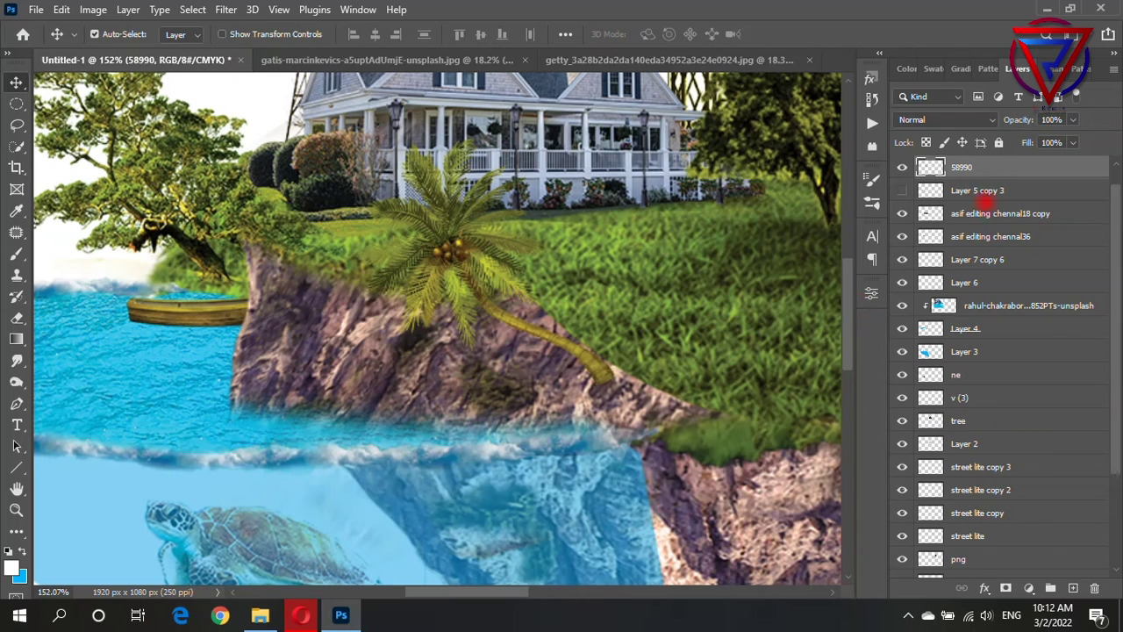
scroll(986, 202, up, 1)
- Erase the cliff layer's left edge so it softens into the water
click(360, 313)
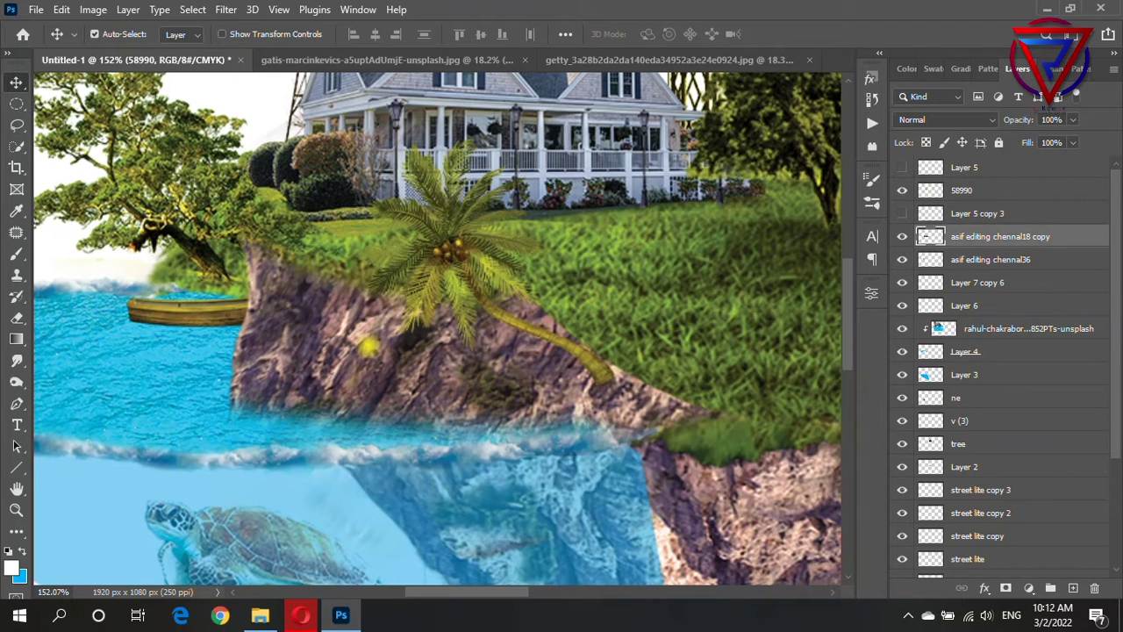
scroll(334, 343, up, 2)
click(23, 321)
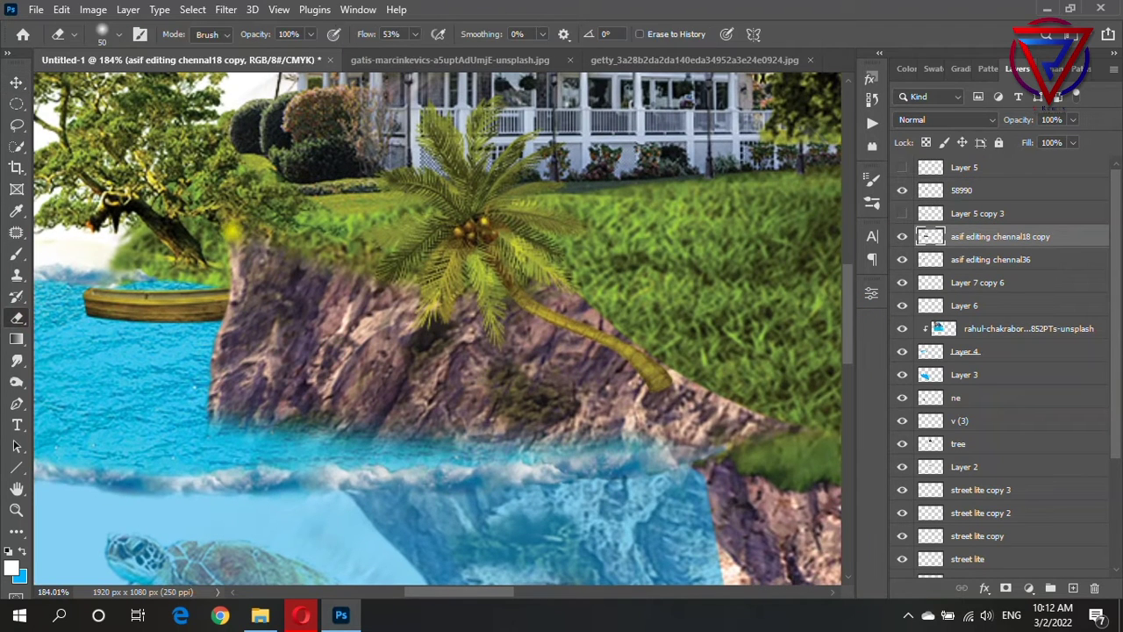
drag(230, 276, 219, 387)
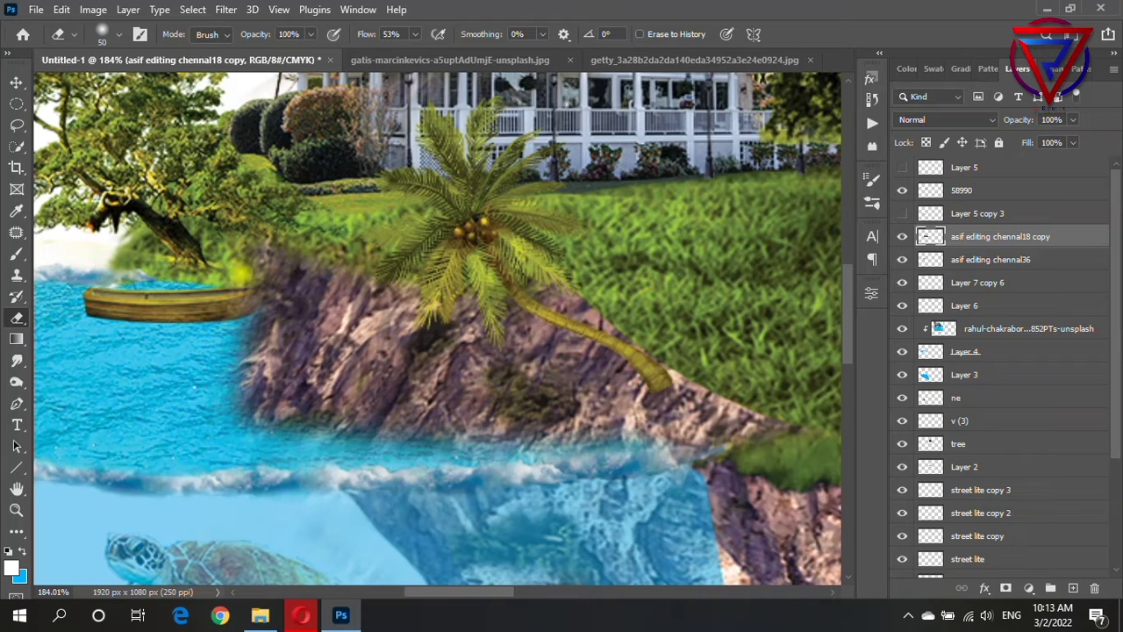
scroll(334, 381, down, 1)
scroll(491, 303, down, 1)
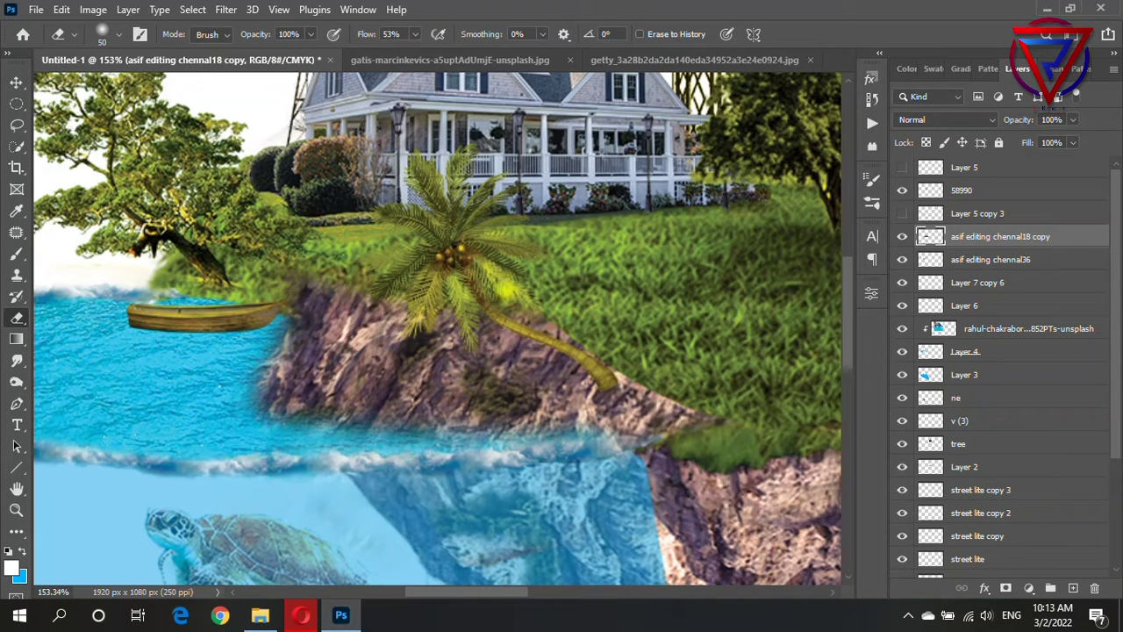
scroll(467, 265, down, 4)
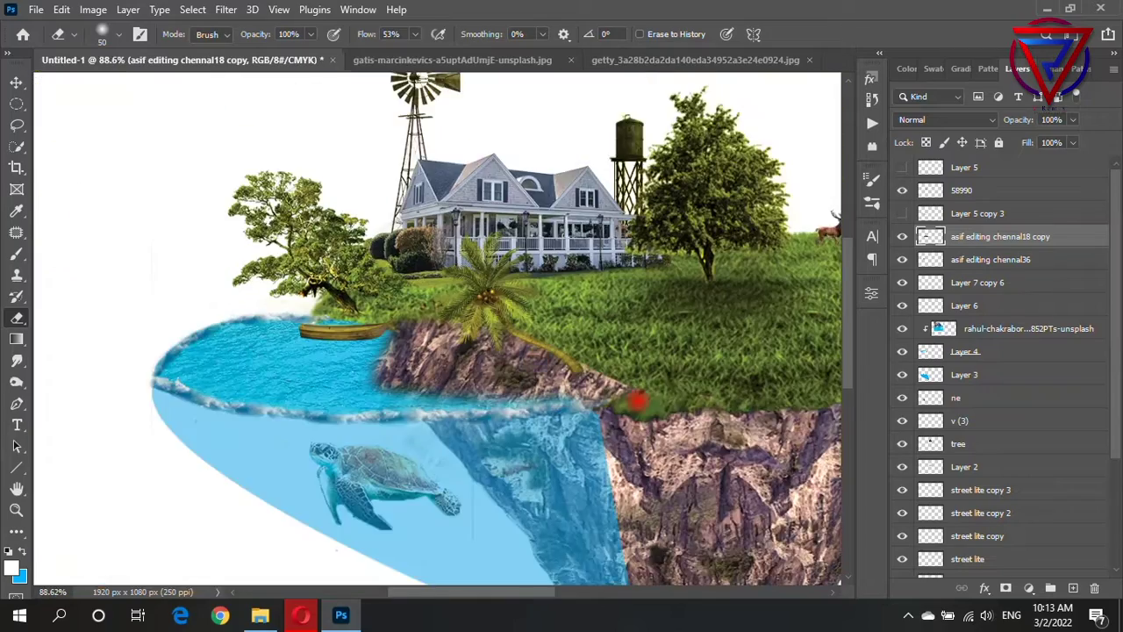
scroll(563, 335, up, 4)
scroll(547, 334, down, 3)
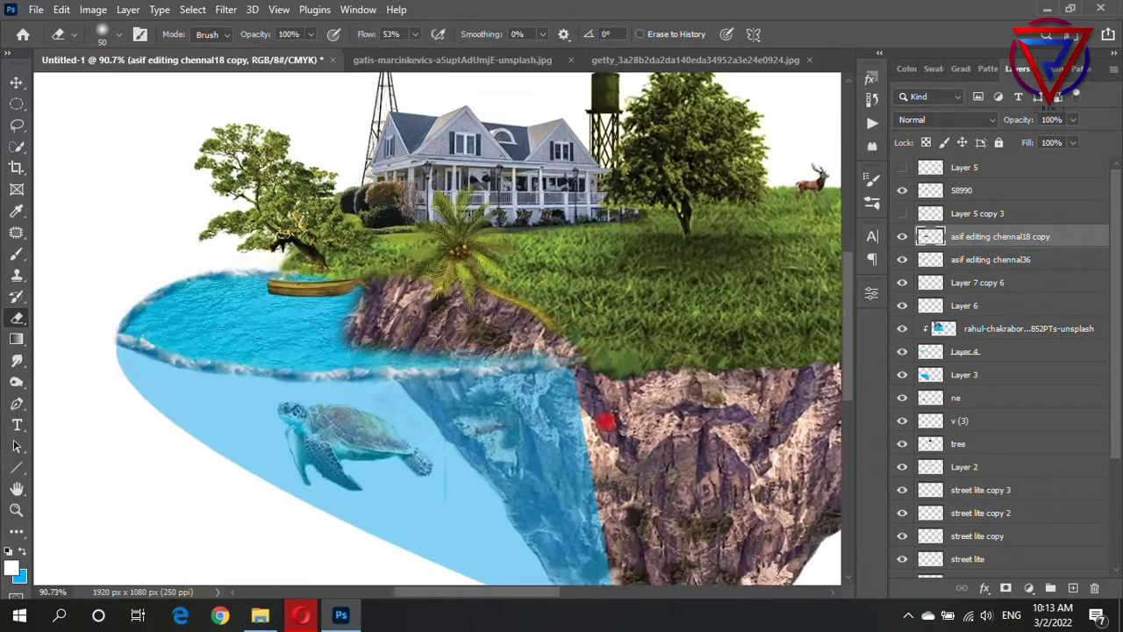
scroll(602, 421, up, 2)
scroll(436, 393, down, 1)
scroll(434, 386, down, 1)
scroll(412, 381, down, 1)
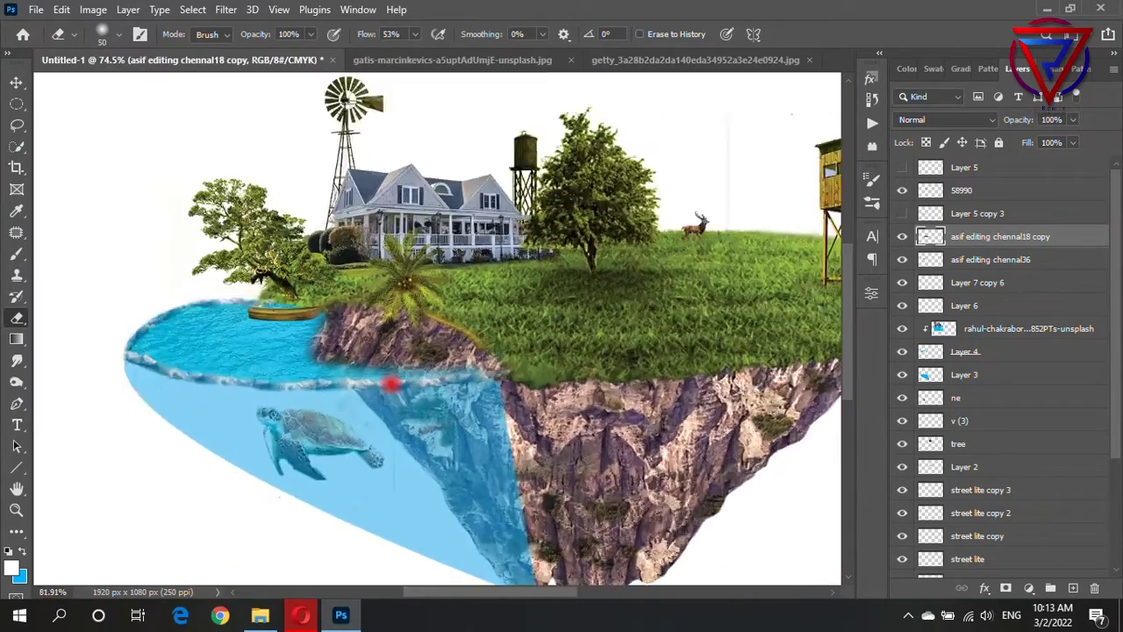
scroll(394, 381, up, 3)
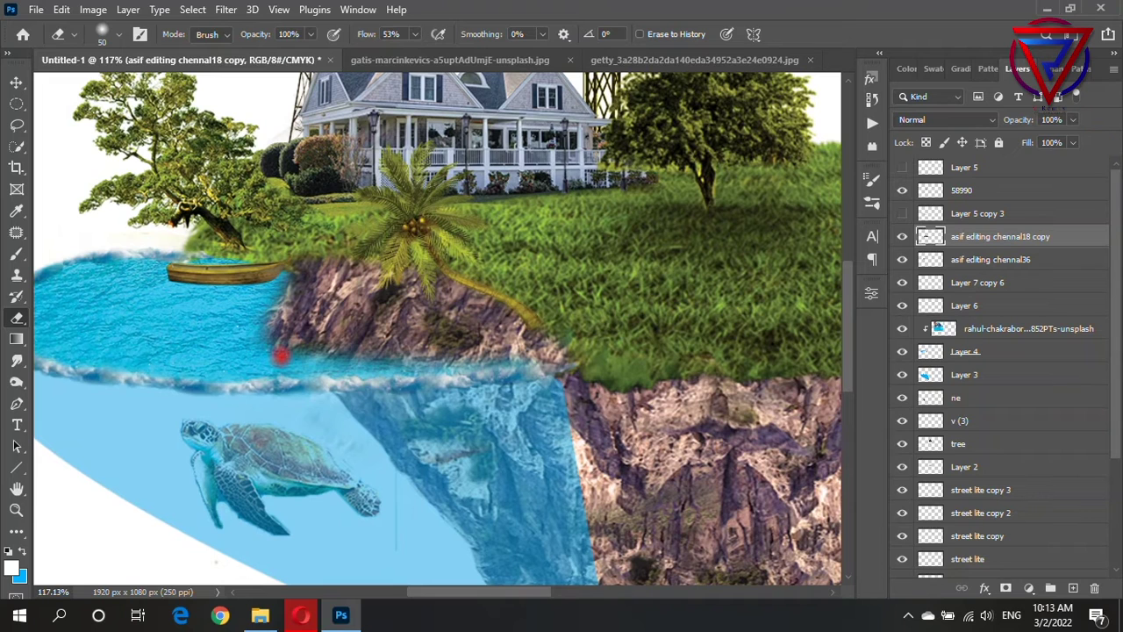
- Undo a stray erase along the lower cliff edge and set eraser flow to 6%
drag(281, 355, 439, 303)
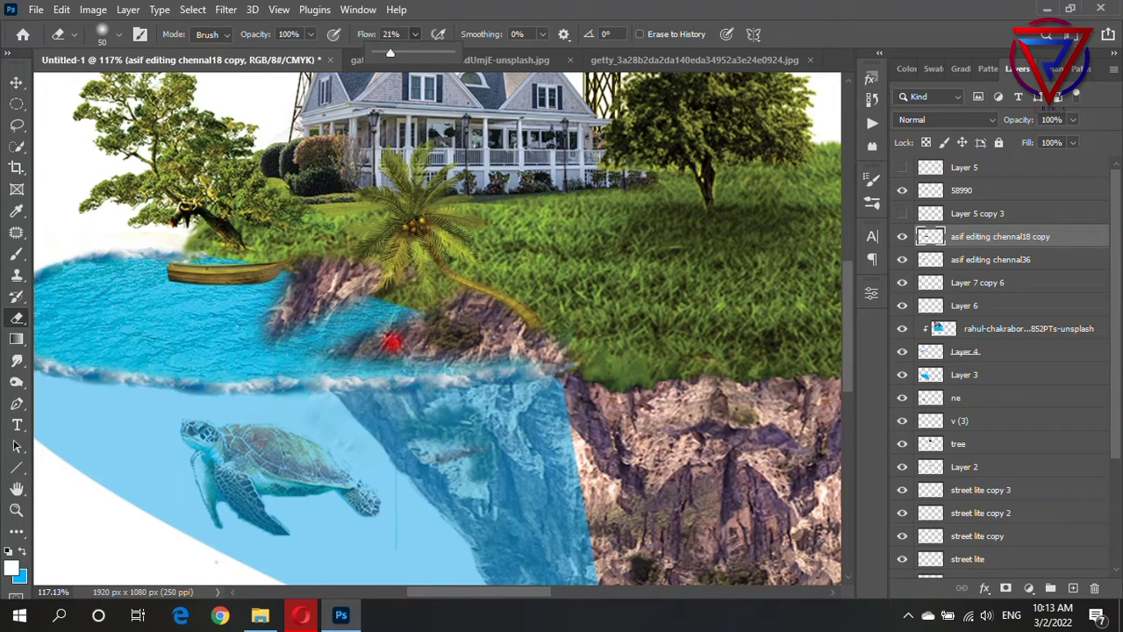
key(ctrl+z)
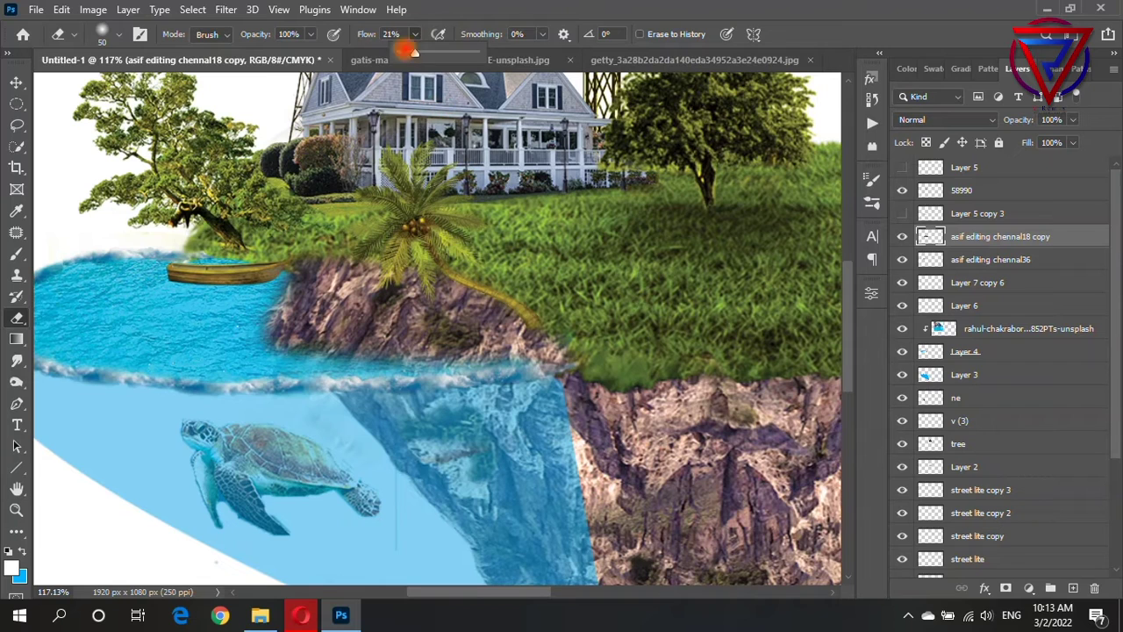
drag(414, 52, 404, 53)
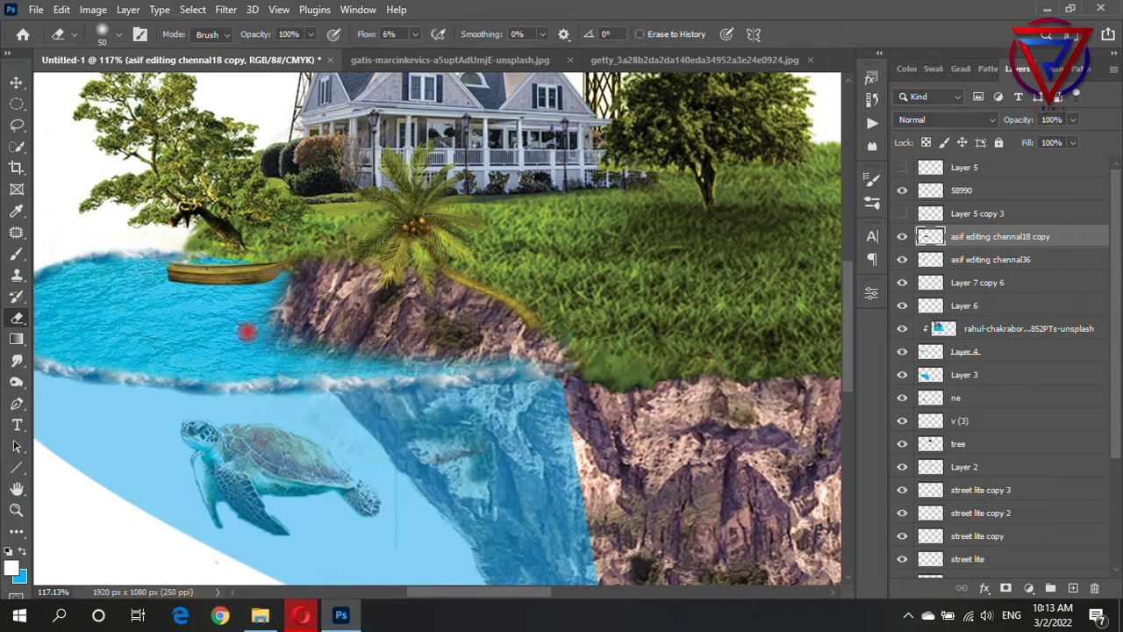
scroll(410, 392, down, 5)
scroll(404, 395, up, 3)
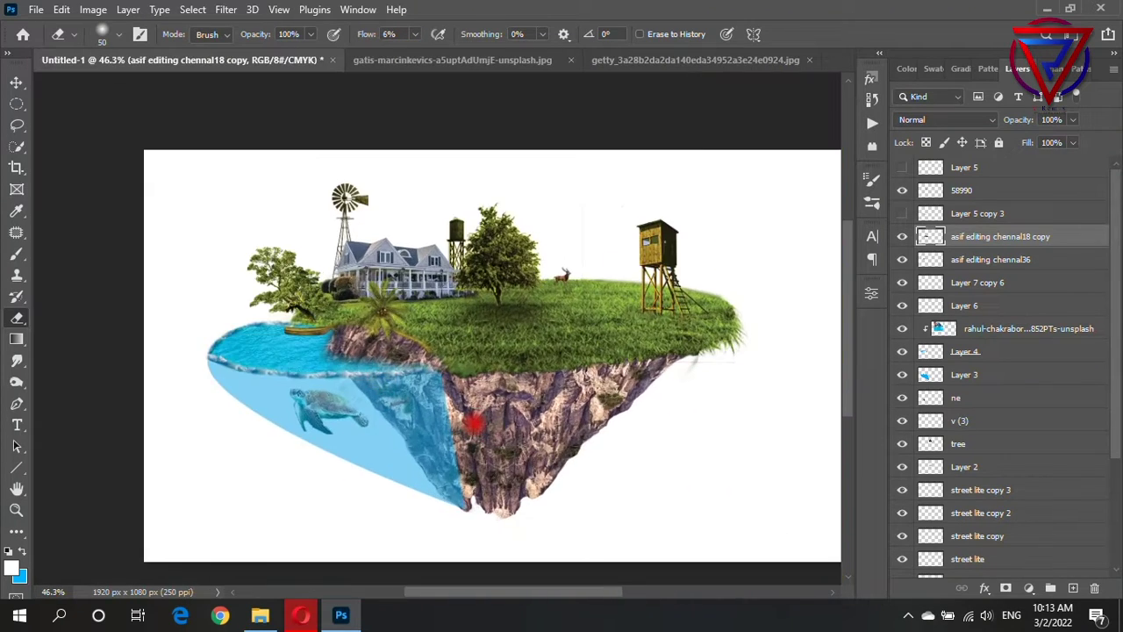
scroll(251, 302, up, 2)
- Move the boat layer up to sit just under Layer 5
key(v)
scroll(264, 281, up, 2)
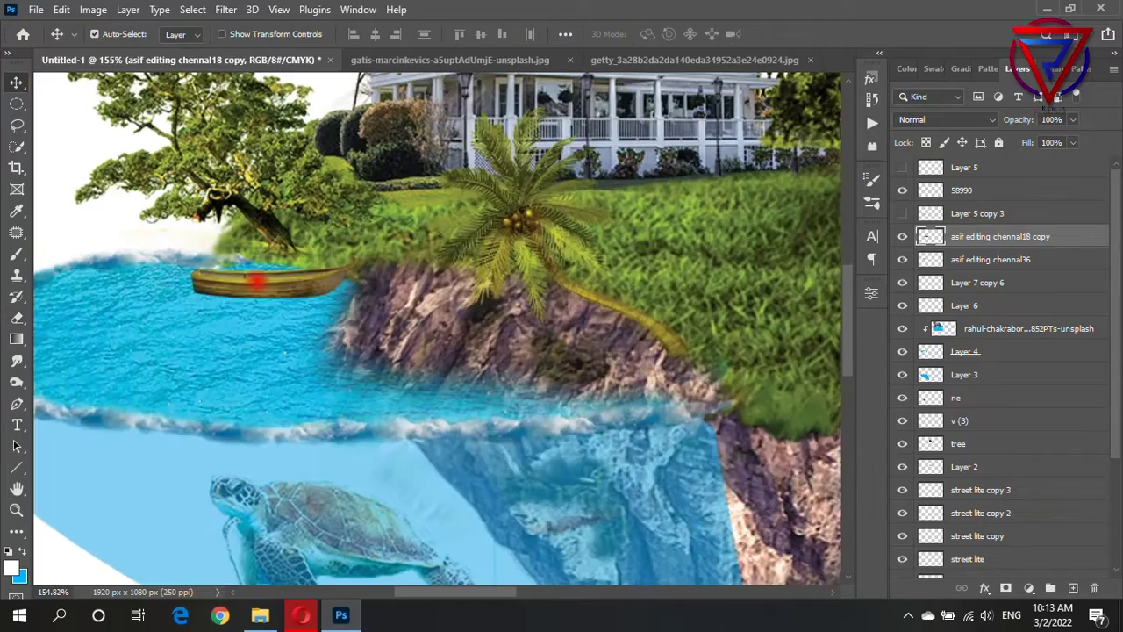
click(281, 289)
drag(990, 259, 997, 180)
scroll(468, 284, up, 2)
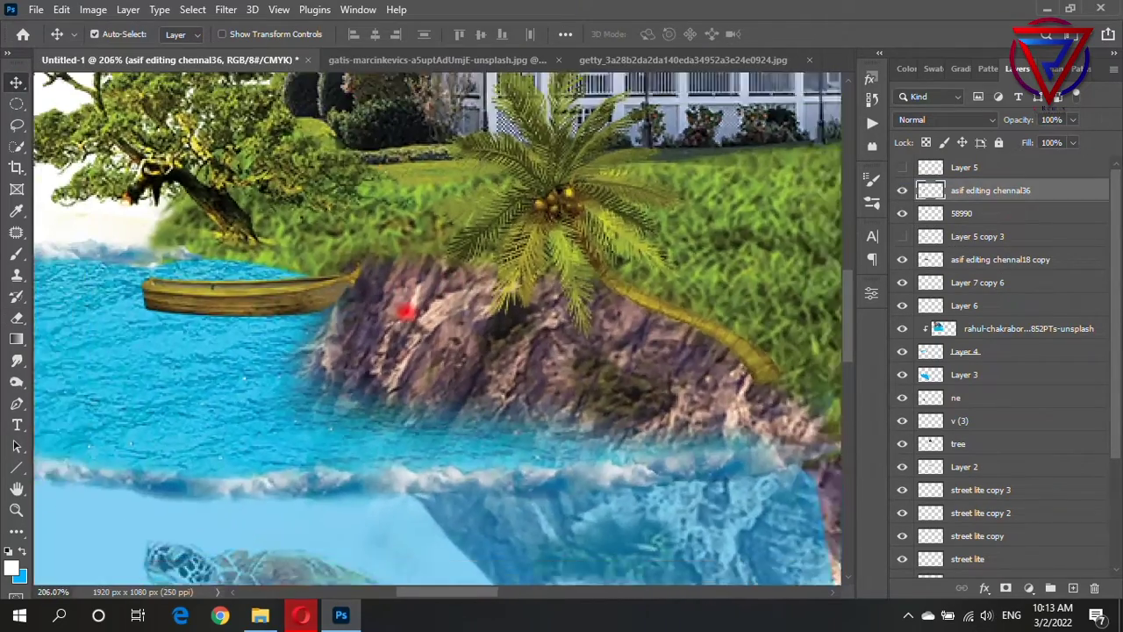
drag(275, 308, 286, 317)
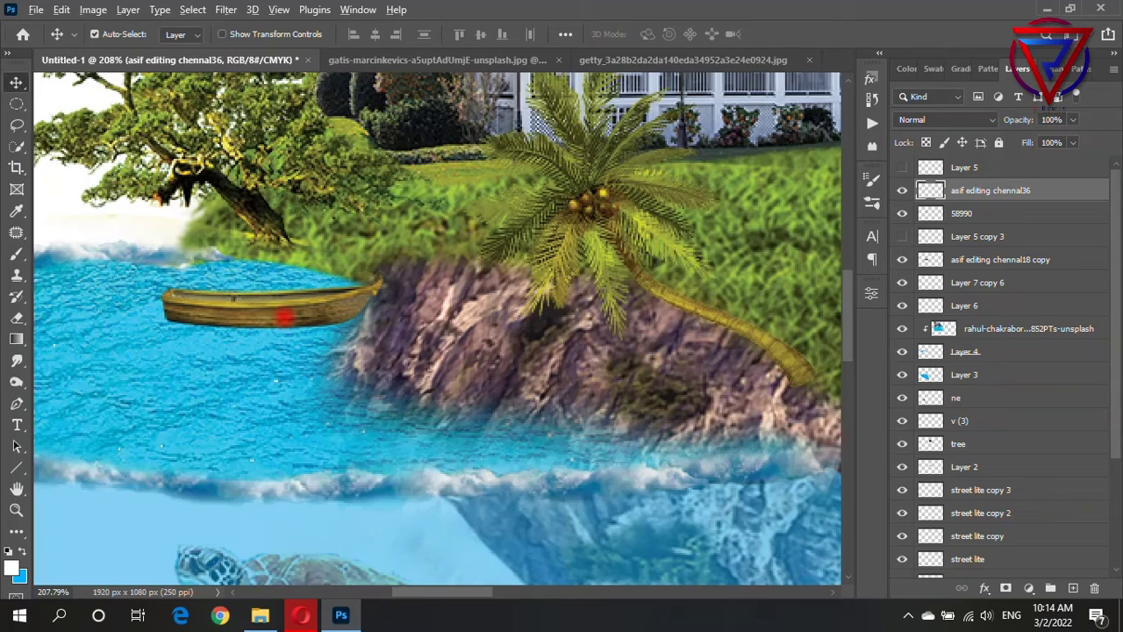
scroll(285, 318, up, 2)
- Try a 37%-flow eraser stroke under the boat hull, then undo it
key(e)
scroll(150, 364, up, 2)
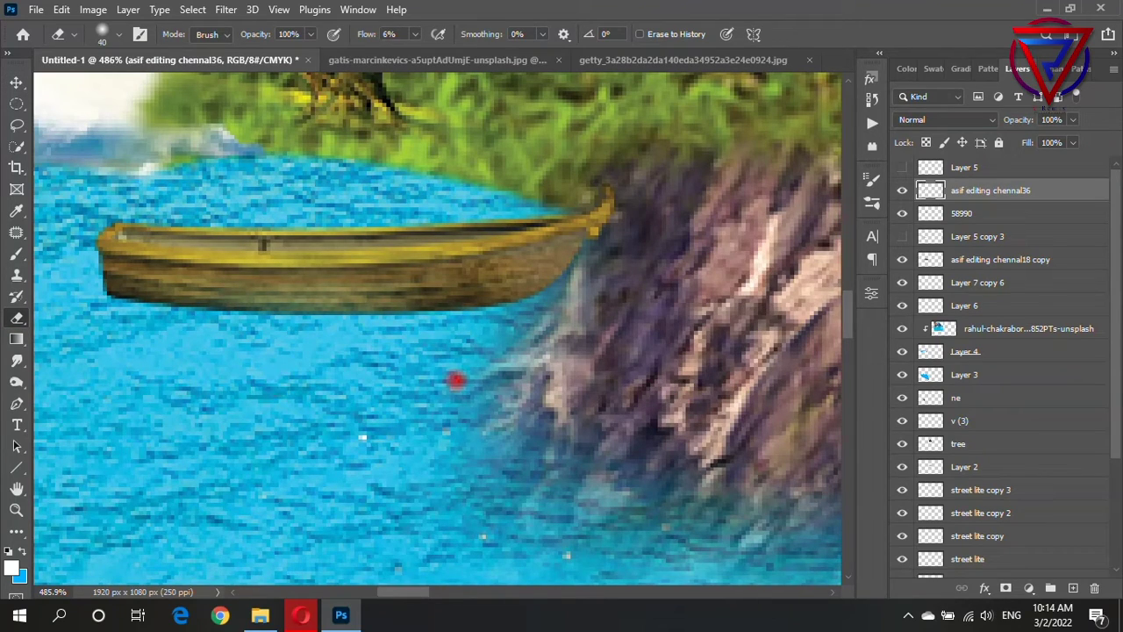
click(437, 50)
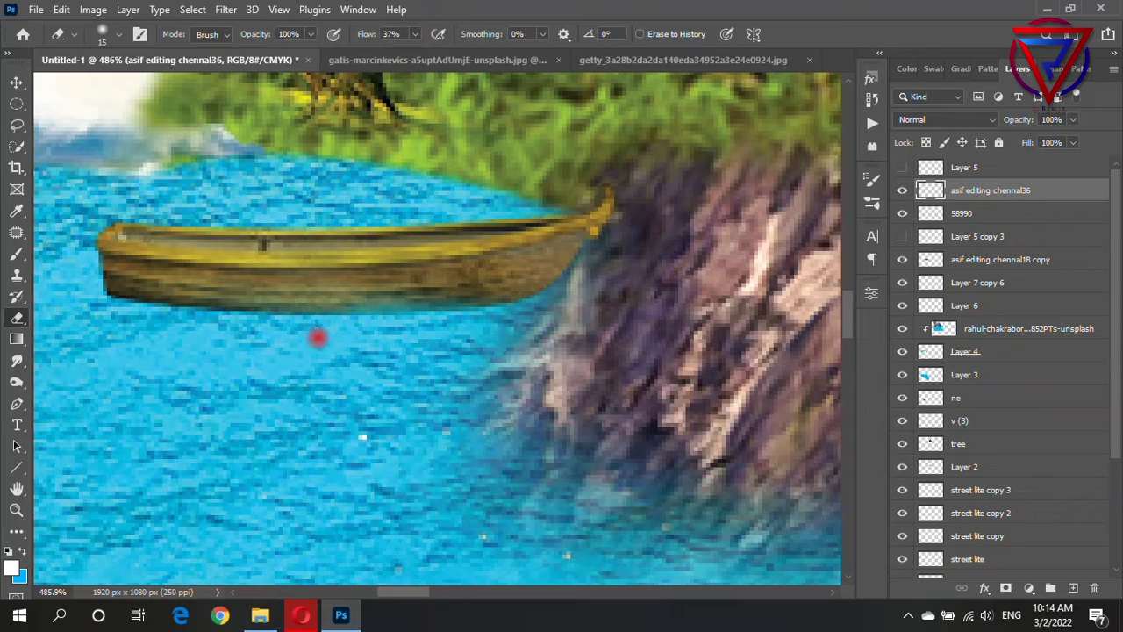
drag(98, 311, 246, 321)
key(ctrl+z)
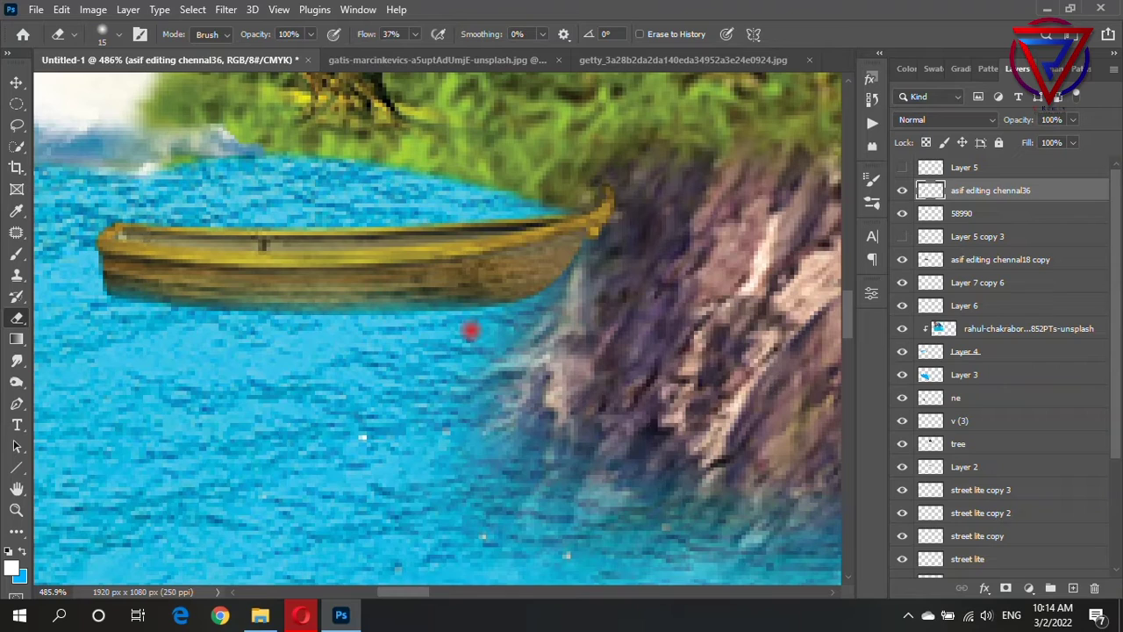
scroll(276, 354, down, 3)
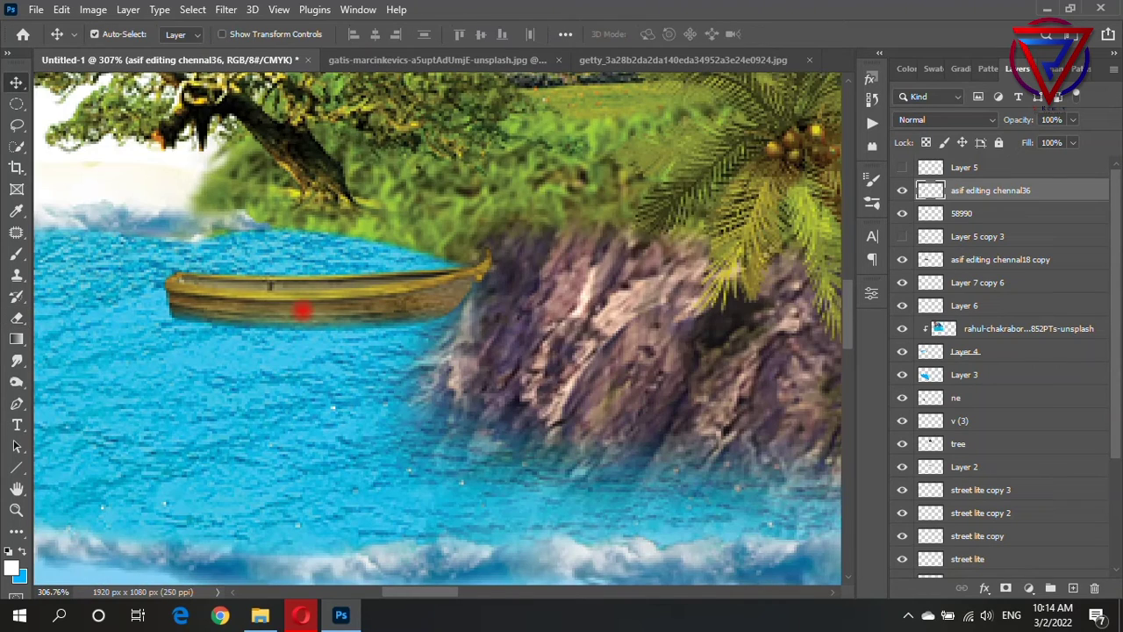
scroll(301, 308, down, 2)
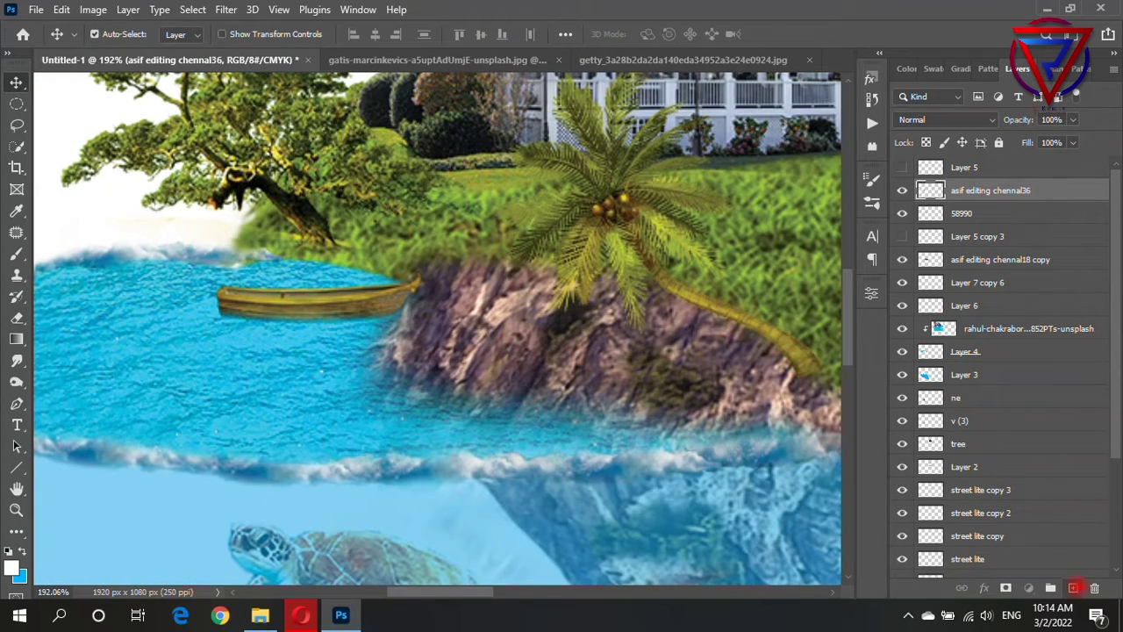
- Duplicate the boat layer and flip the copy vertically beneath the hull
key(ctrl+j)
key(ctrl+t)
right_click(359, 251)
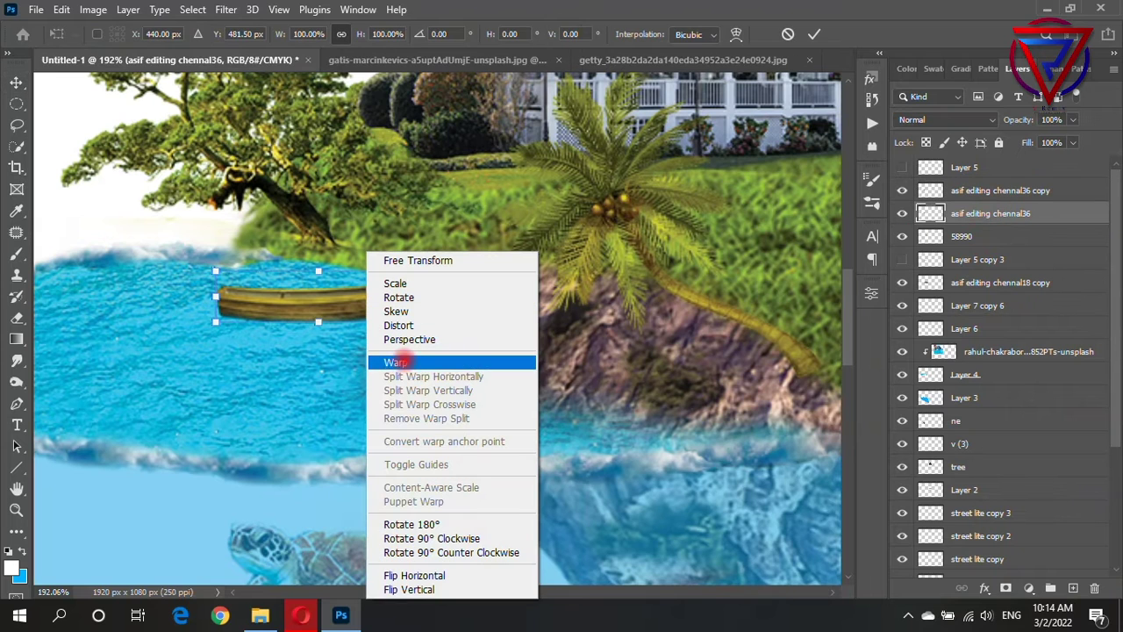
click(439, 572)
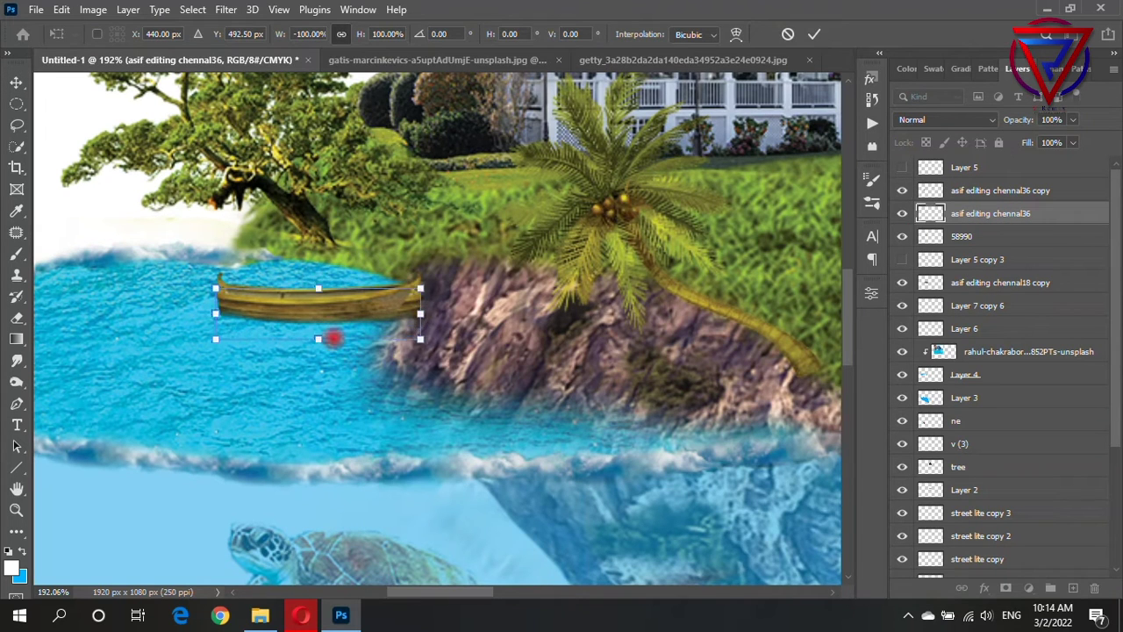
right_click(336, 327)
click(375, 318)
right_click(351, 329)
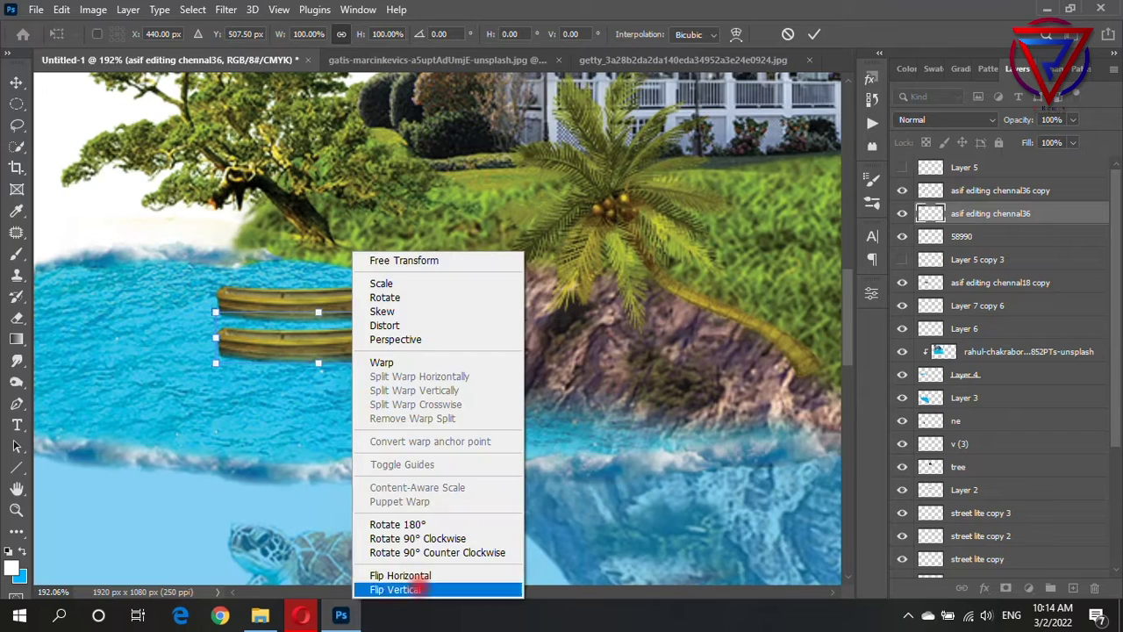
click(408, 585)
key(Return)
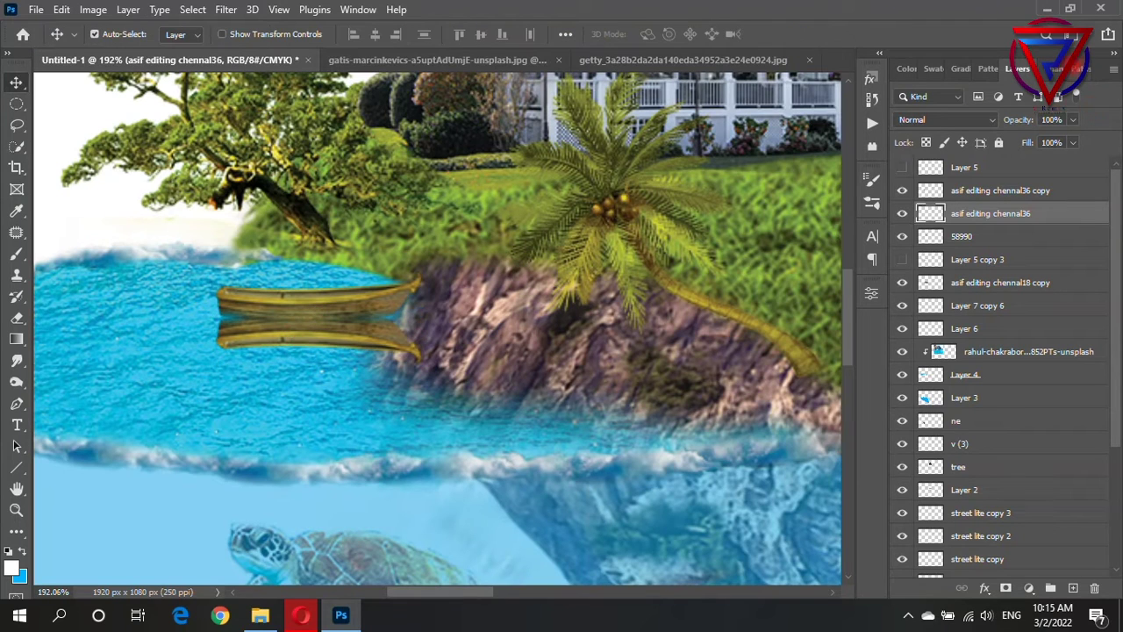
- Lower the boat reflection layer's opacity to 51%
drag(1073, 139, 1011, 139)
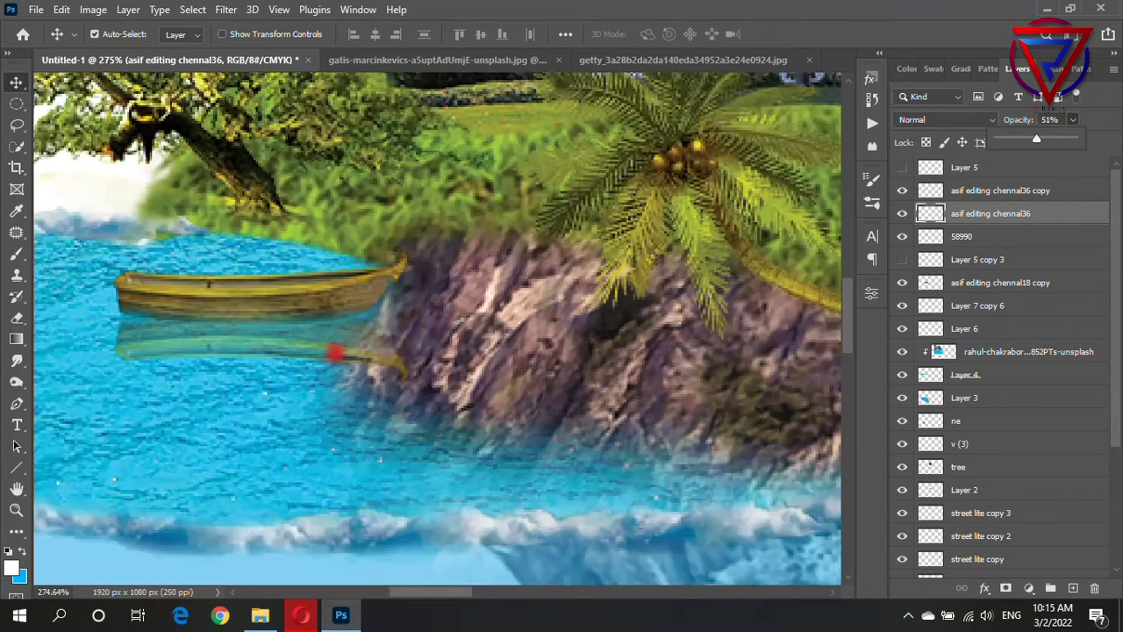
scroll(351, 334, up, 5)
key(e)
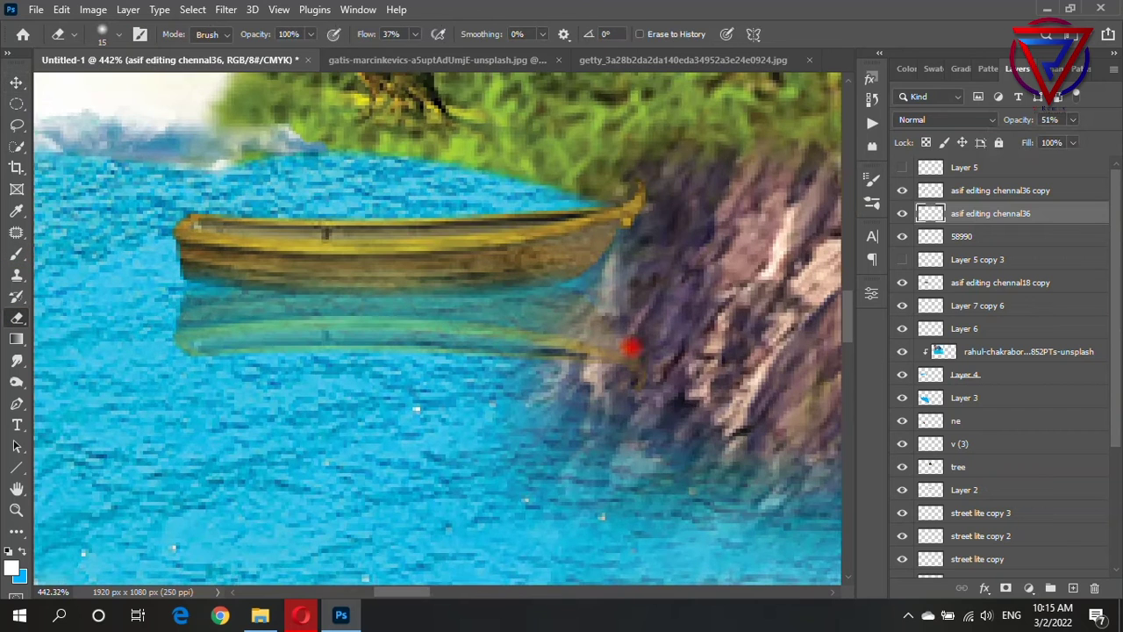
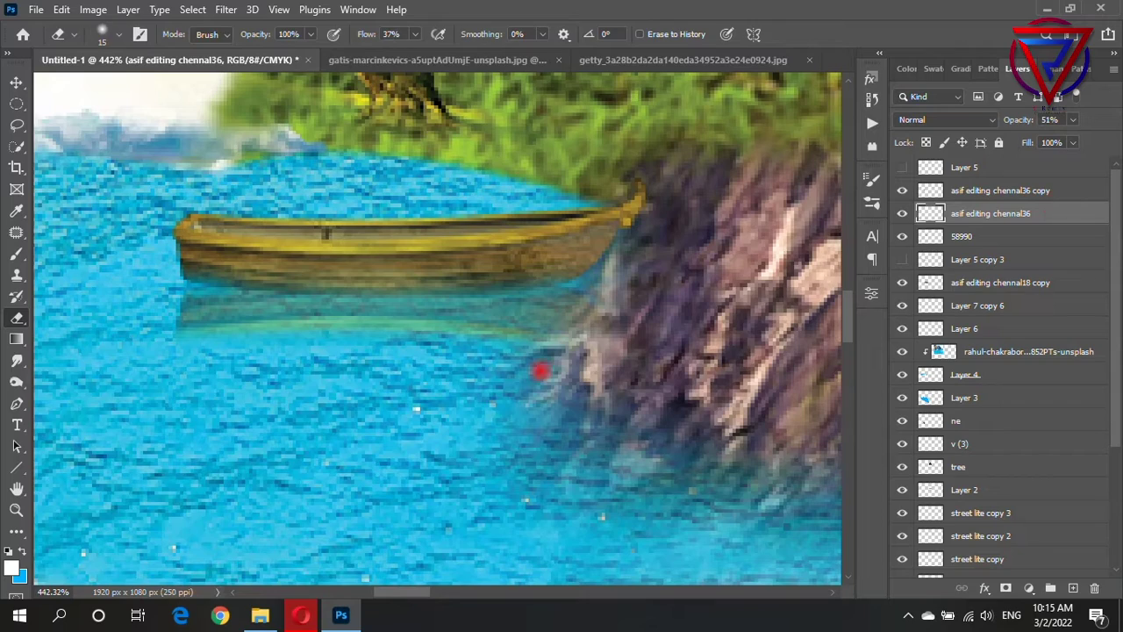
- Place the hot-air balloon PNG, shrink it, set it at upper right and Alt-drag a copy
key(v)
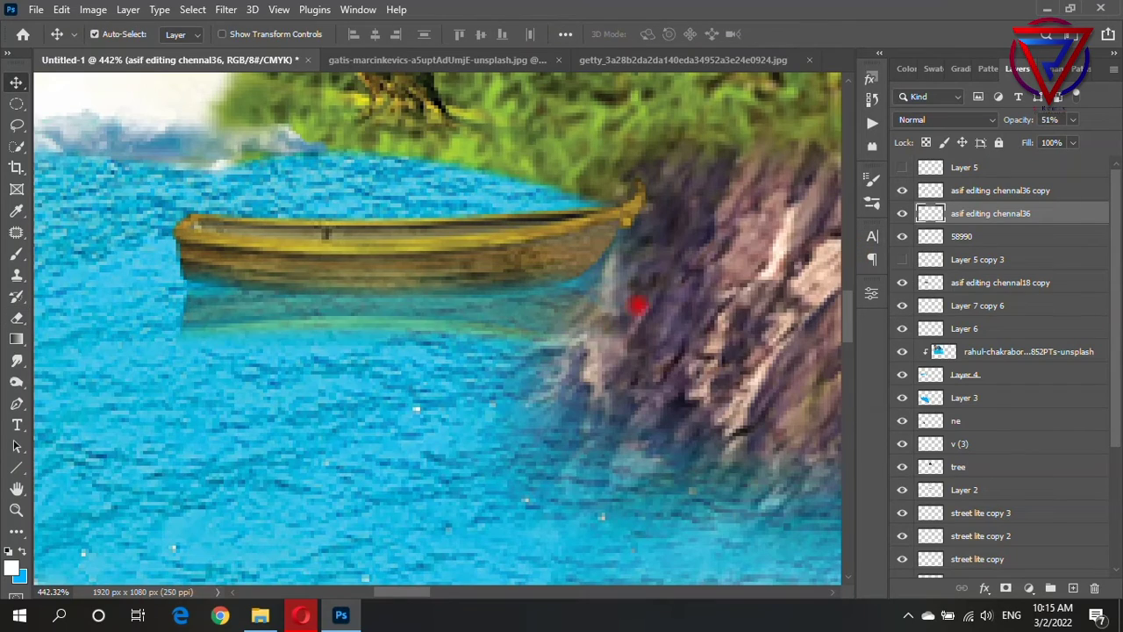
scroll(637, 305, down, 5)
scroll(584, 326, down, 5)
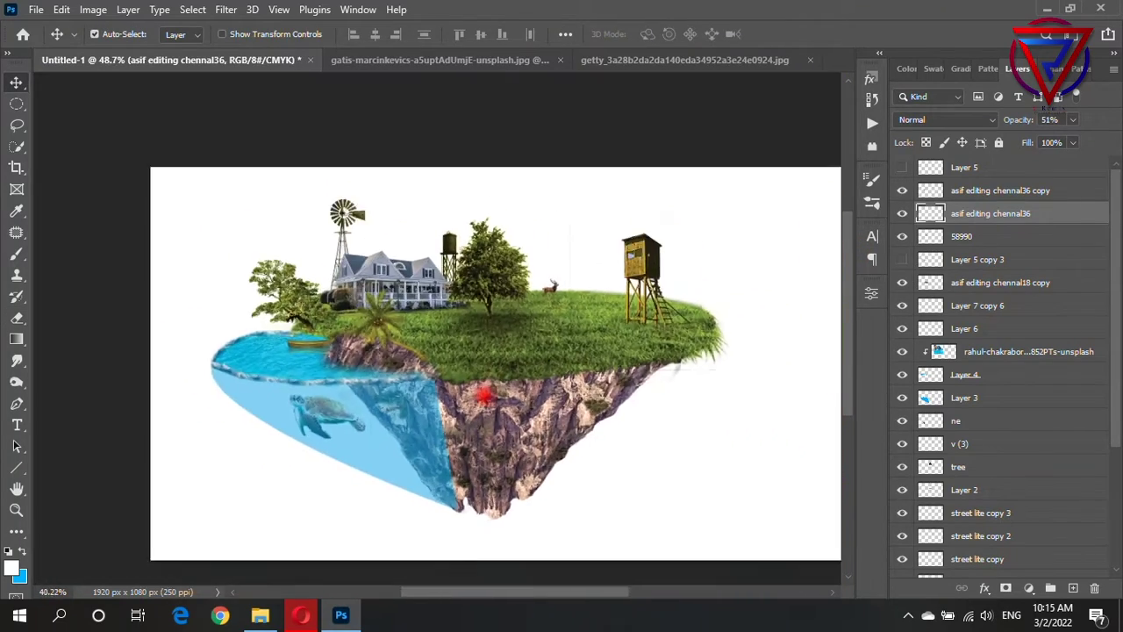
click(260, 614)
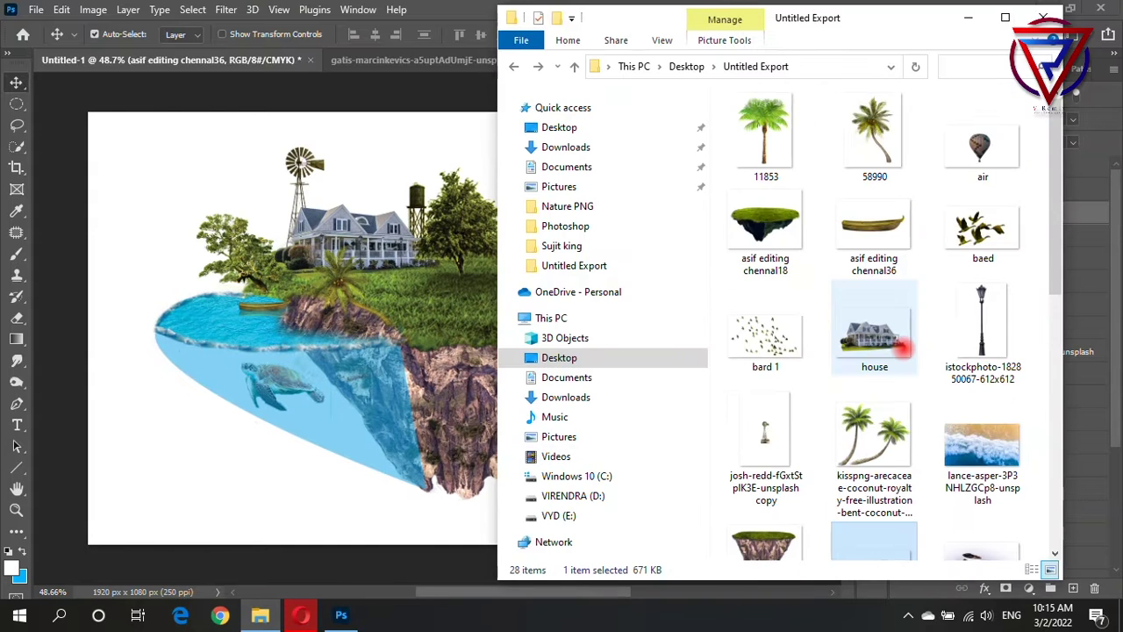
drag(983, 145, 175, 243)
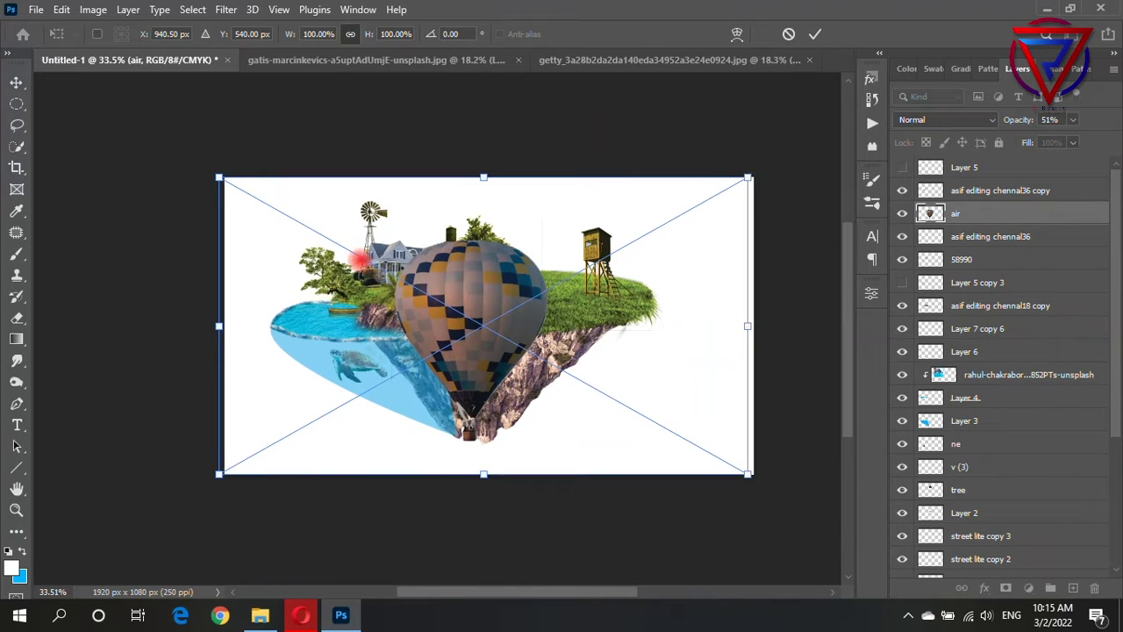
drag(359, 258, 324, 240)
drag(714, 468, 438, 296)
mouse_move(305, 221)
mouse_down()
mouse_move(706, 230)
mouse_move(709, 180)
mouse_up()
mouse_move(836, 298)
mouse_down()
mouse_move(656, 215)
mouse_move(681, 281)
mouse_up()
key(Return)
- Scale the balloon copy up to about 42% and move it left over the house
key(ctrl+t)
drag(753, 213, 809, 193)
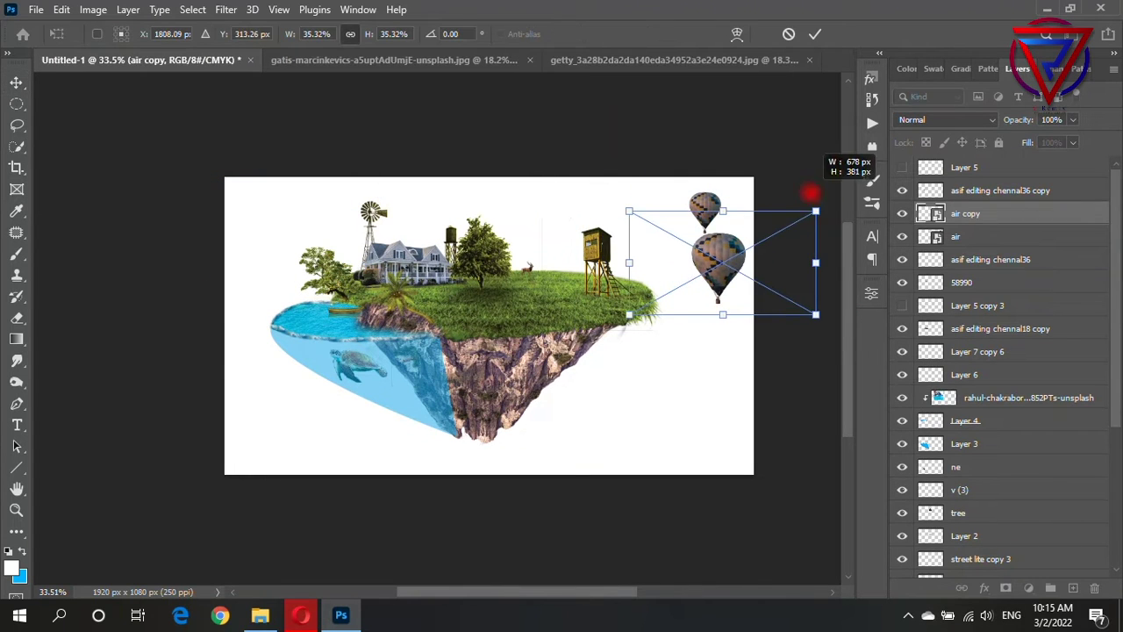
mouse_move(702, 246)
mouse_down()
mouse_move(640, 225)
mouse_move(641, 211)
mouse_up()
drag(737, 162, 762, 140)
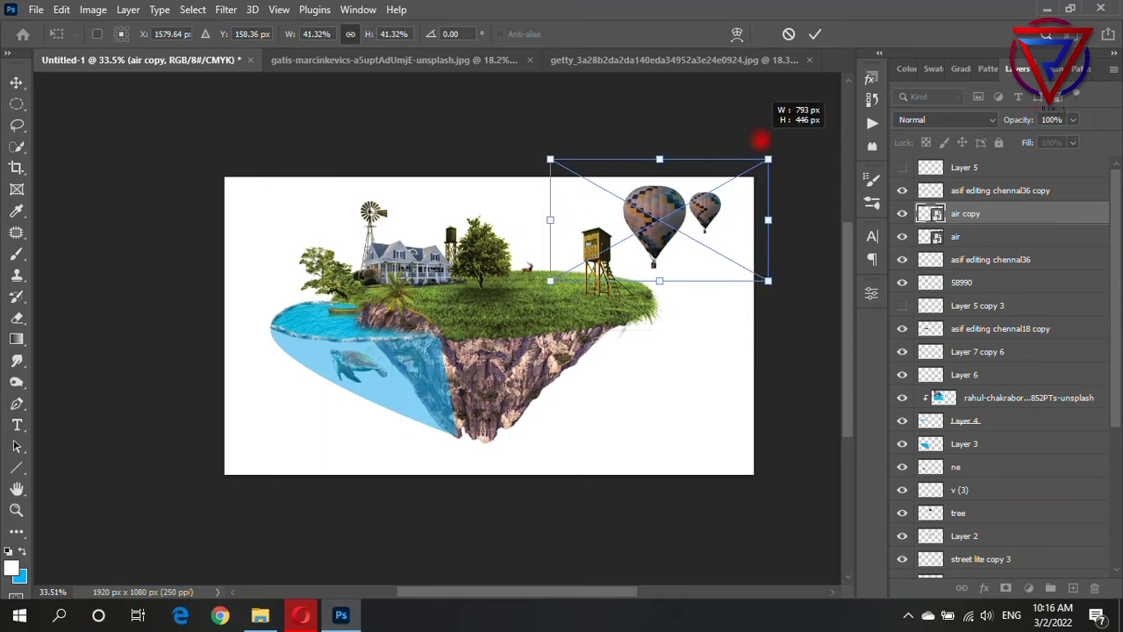
mouse_move(637, 207)
mouse_down()
mouse_move(313, 233)
mouse_move(275, 213)
mouse_up()
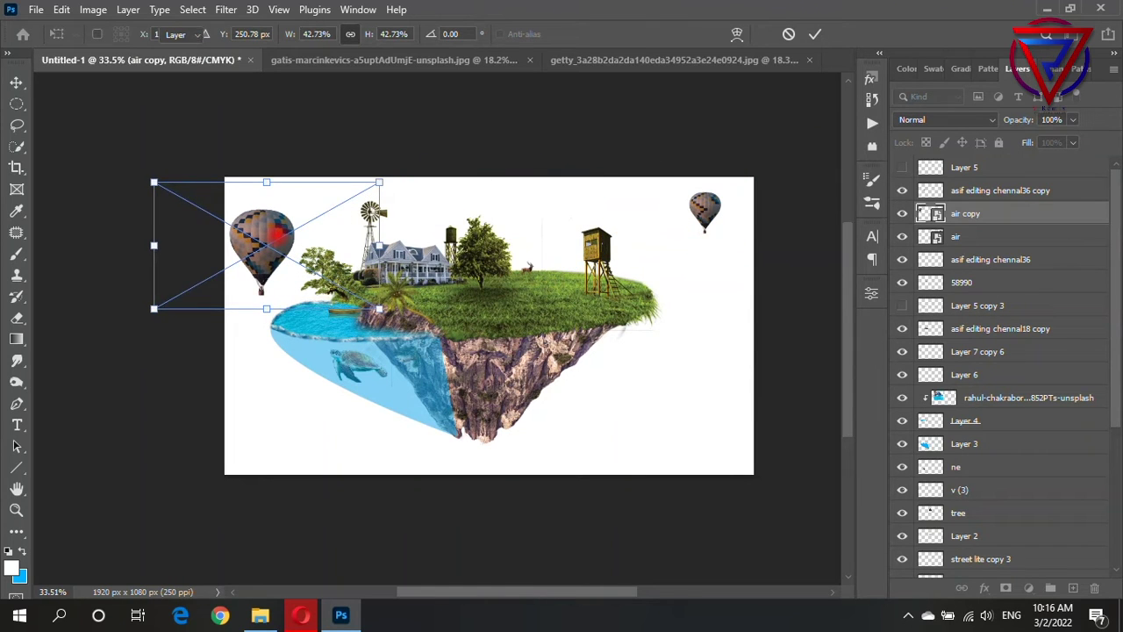
key(Return)
- Copy a third balloon lower down, shrinking it and placing it at right
alt+drag(721, 216, 709, 301)
key(ctrl+r)
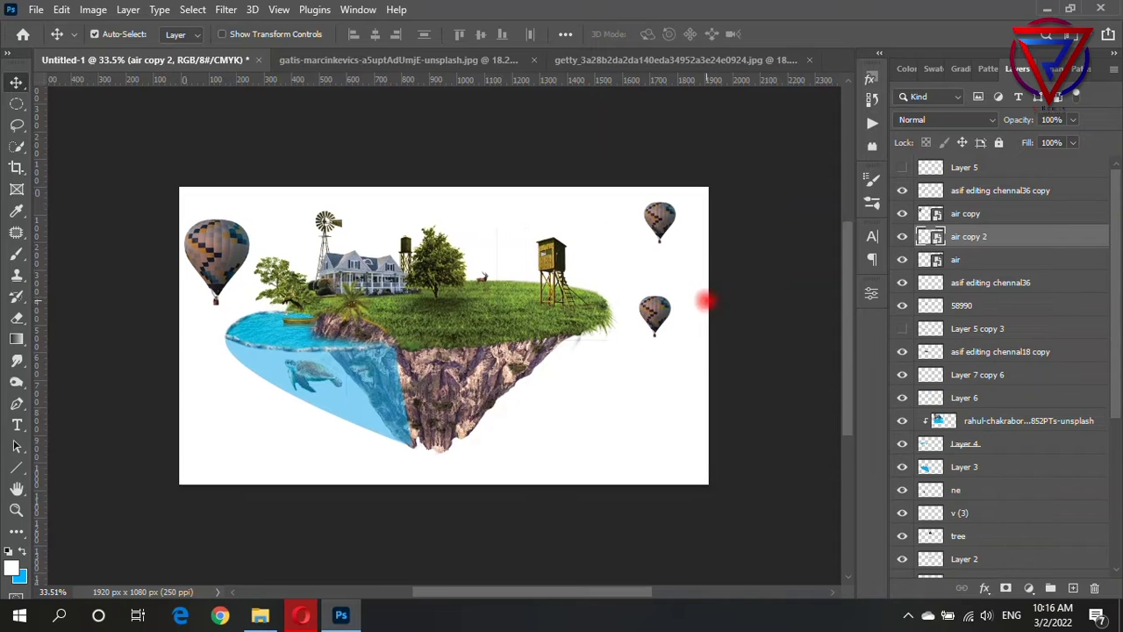
key(ctrl+t)
drag(644, 321, 668, 269)
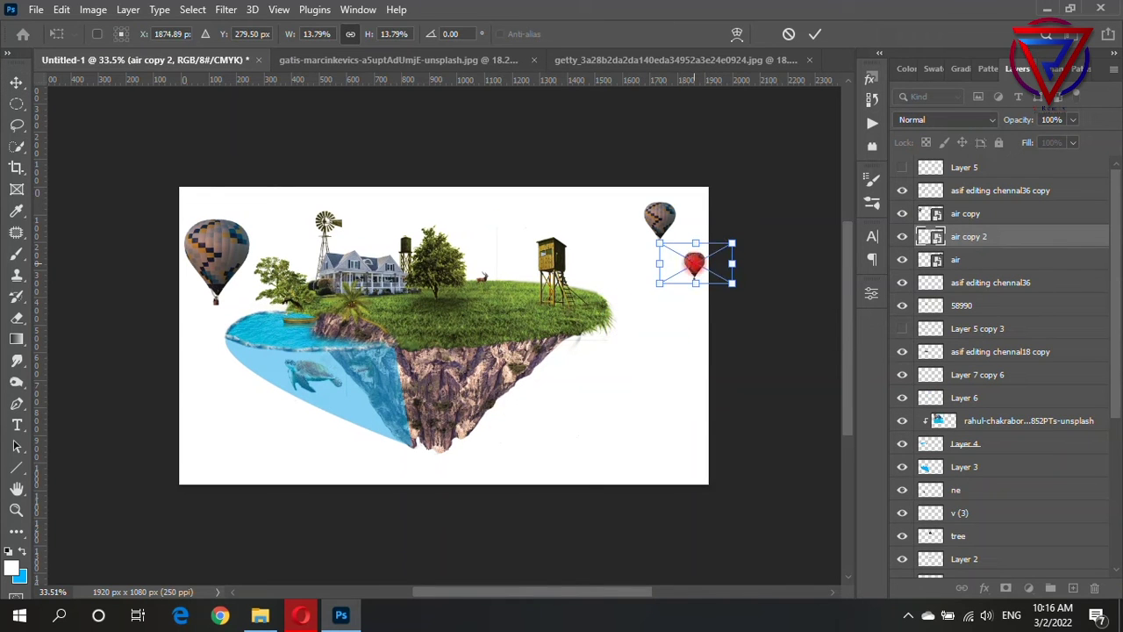
key(Return)
- Copy a fourth balloon above the island, shrink it to about 14%, then select the island layers
alt+drag(656, 218, 383, 211)
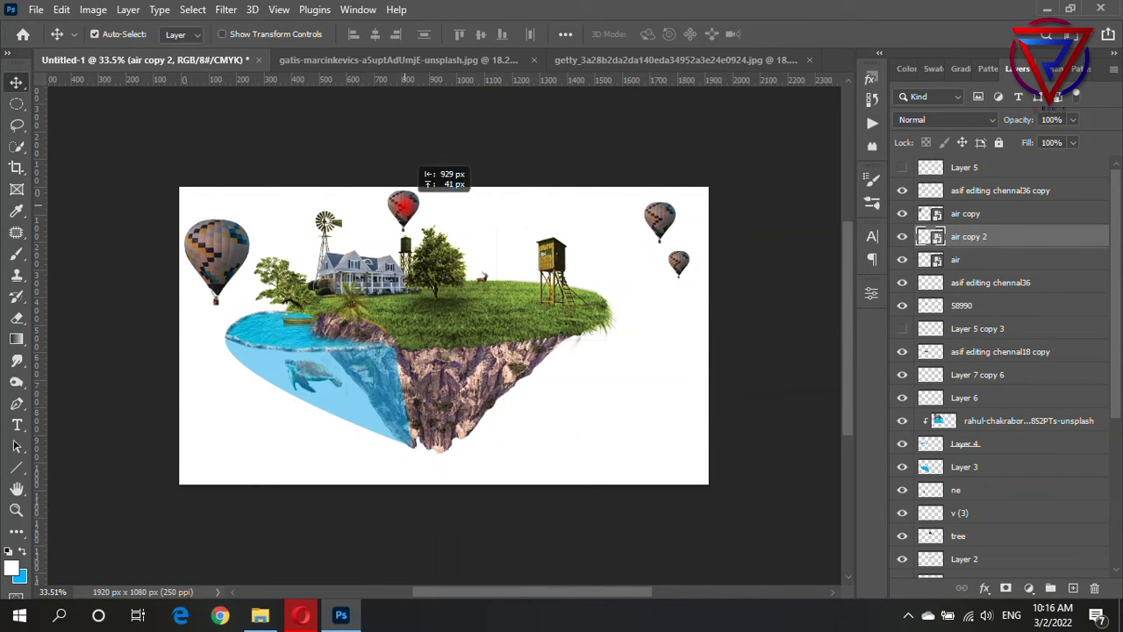
key(ctrl+t)
mouse_move(439, 180)
mouse_down()
mouse_move(376, 212)
mouse_move(423, 218)
mouse_up()
key(Return)
scroll(555, 324, left, 2)
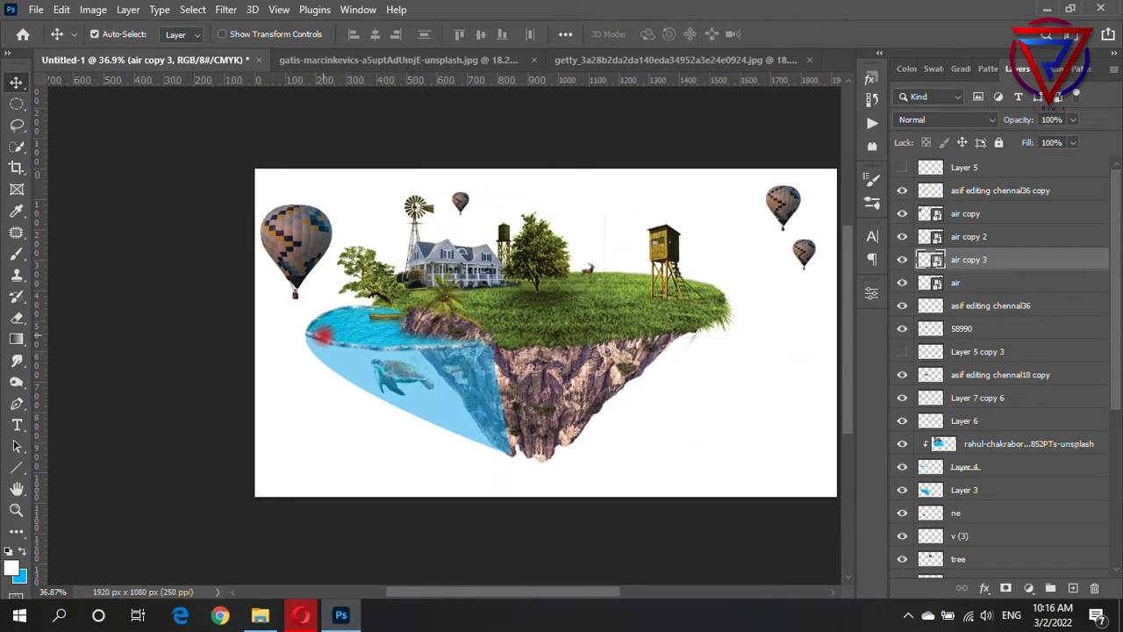
scroll(555, 324, down, 1)
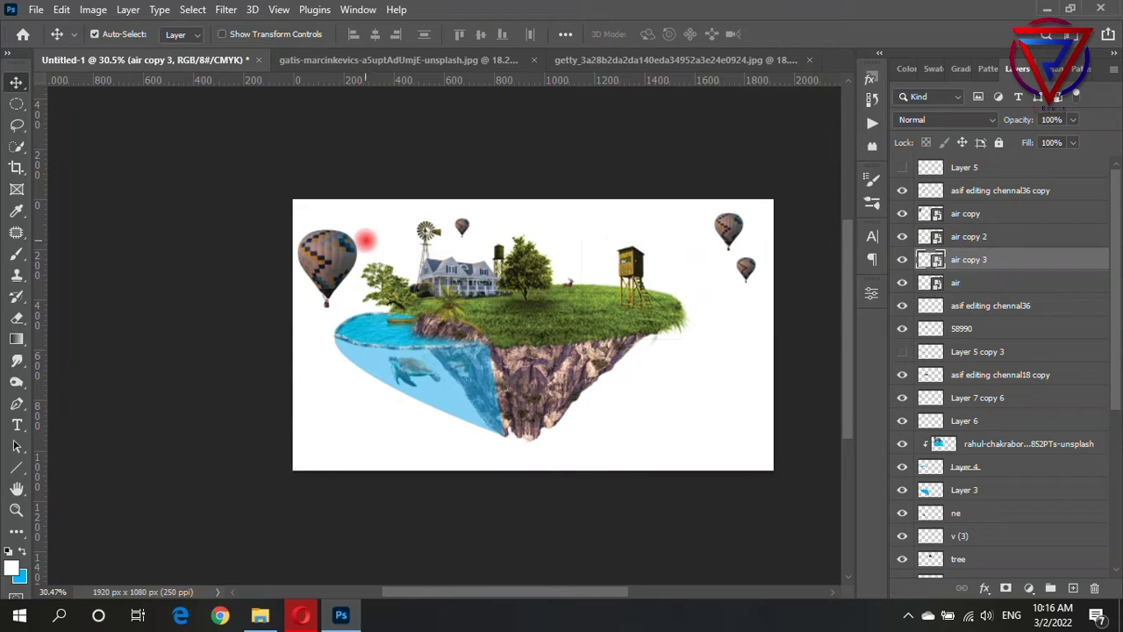
drag(369, 213, 660, 423)
- Shrink the island group to about 90% and shift it right and up
key(ctrl+t)
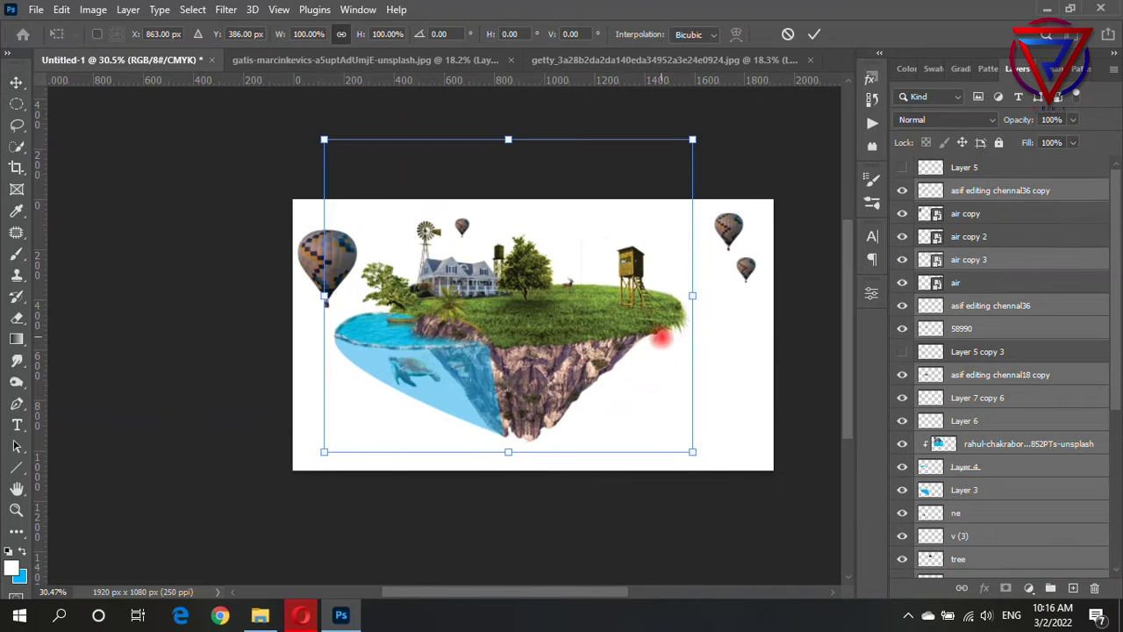
drag(693, 140, 658, 170)
drag(561, 339, 593, 320)
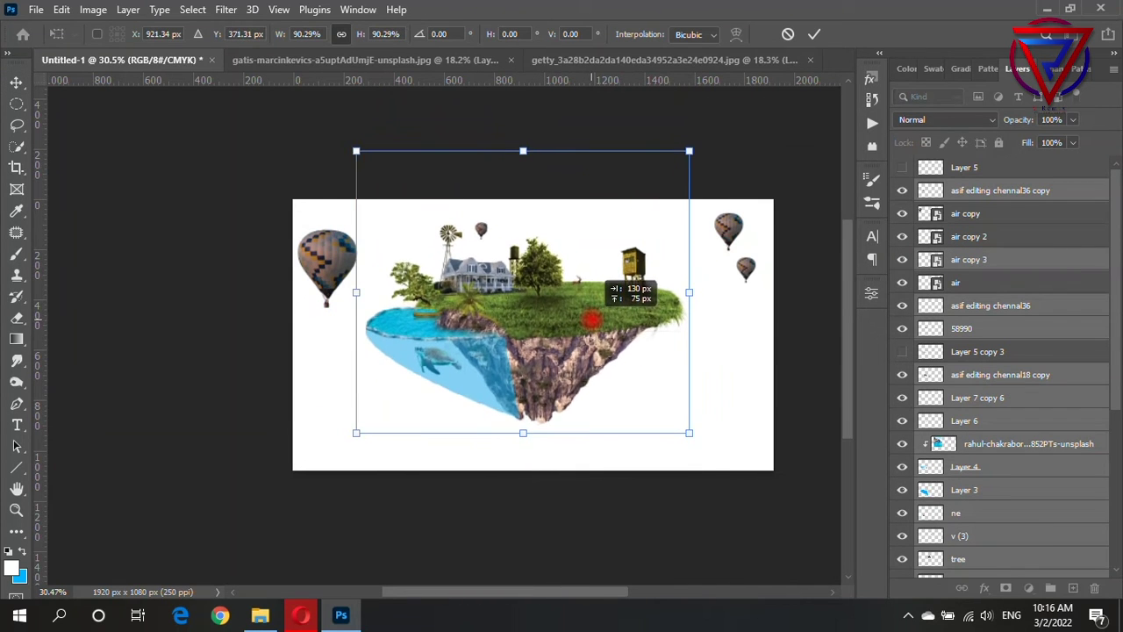
key(Return)
- Place the geese flock image and shrink it down in the sky
click(260, 614)
mouse_move(983, 226)
mouse_down()
mouse_move(327, 334)
mouse_move(519, 375)
mouse_up()
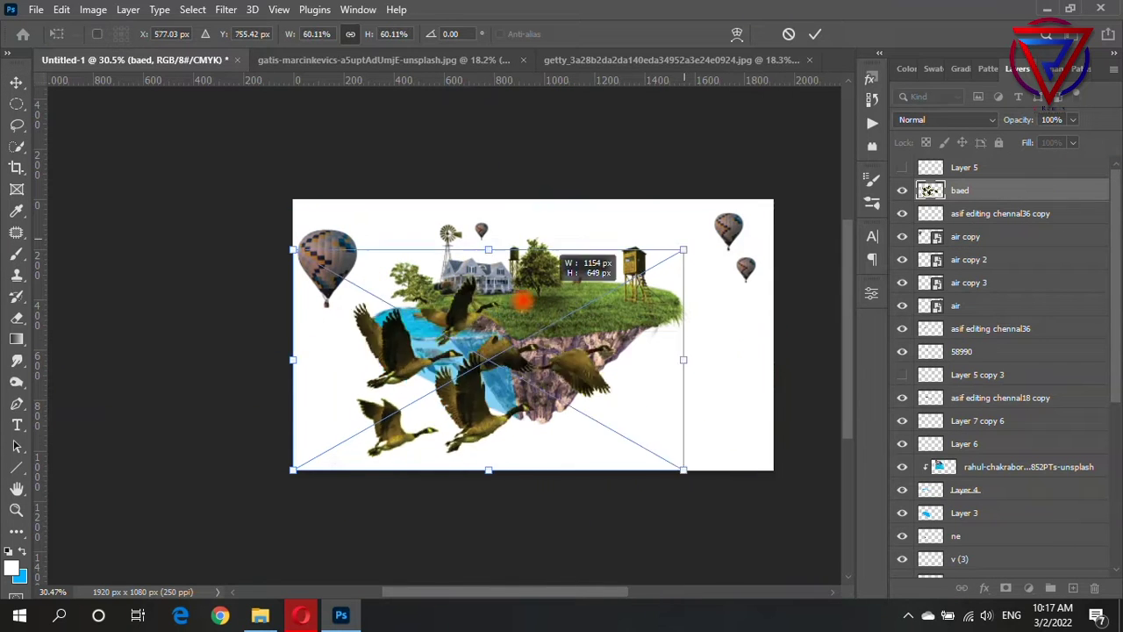
drag(772, 200, 411, 401)
mouse_move(359, 426)
mouse_down()
mouse_move(386, 215)
mouse_move(345, 301)
mouse_move(715, 338)
mouse_up()
key(Return)
- Flip the geese horizontally, shrinking them slightly beside the island's right edge
key(ctrl+t)
right_click(706, 335)
click(750, 309)
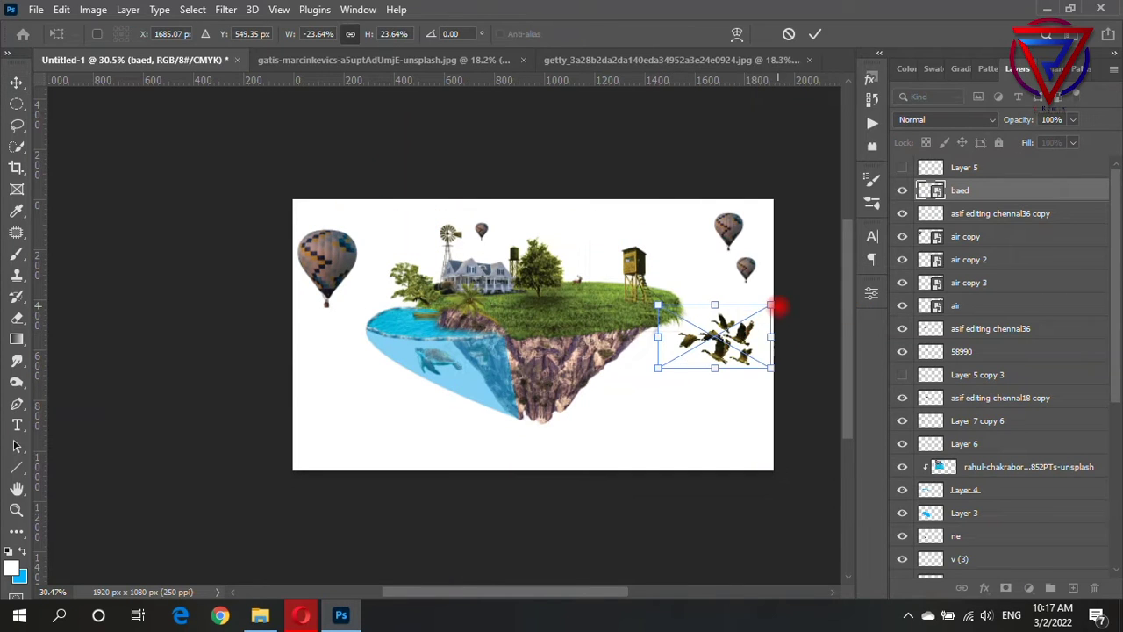
drag(772, 305, 741, 299)
key(Return)
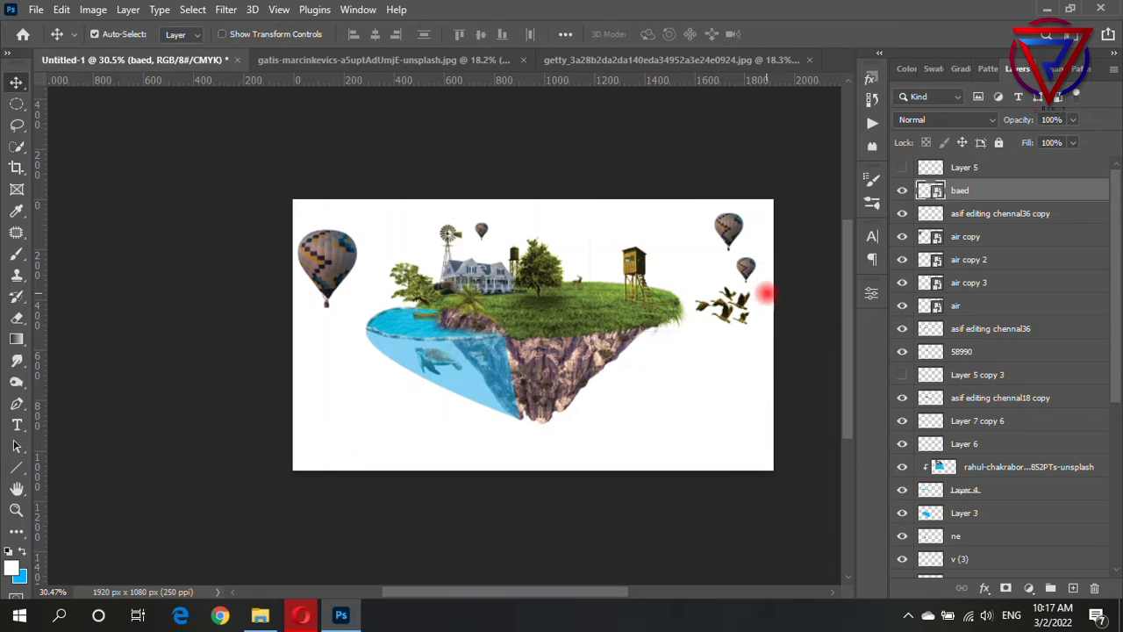
click(277, 571)
- Place the wooden sign image and copy its Quick Selection onto its own layer, deleting the original
scroll(941, 246, down, 5)
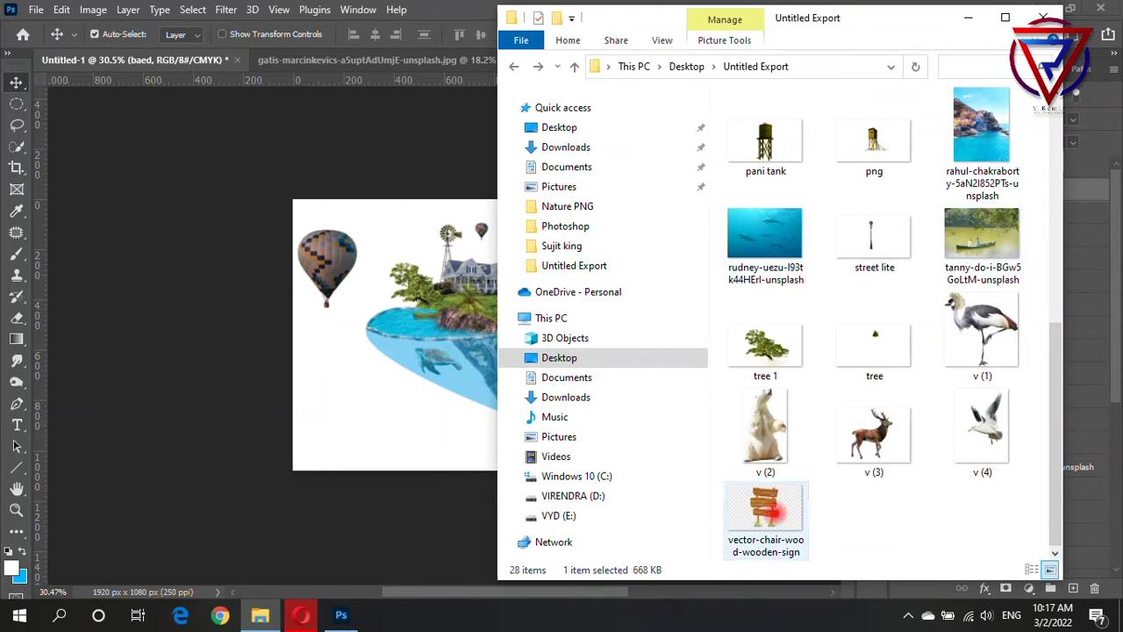
drag(764, 505, 610, 331)
key(Return)
key(w)
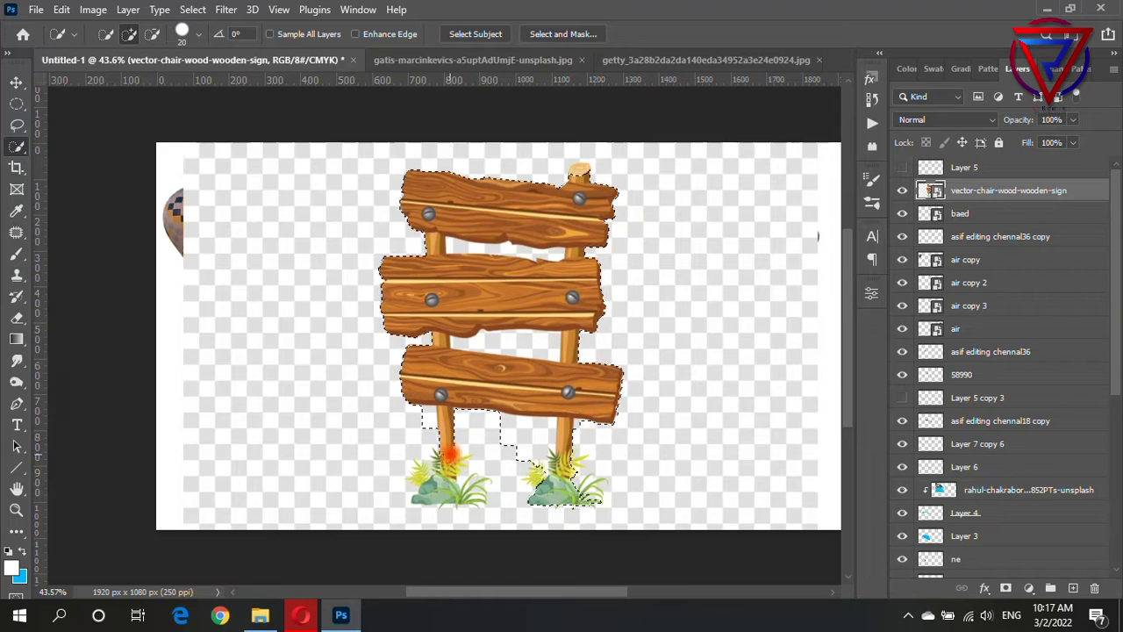
mouse_move(526, 254)
mouse_down()
mouse_move(493, 433)
mouse_move(448, 422)
mouse_up()
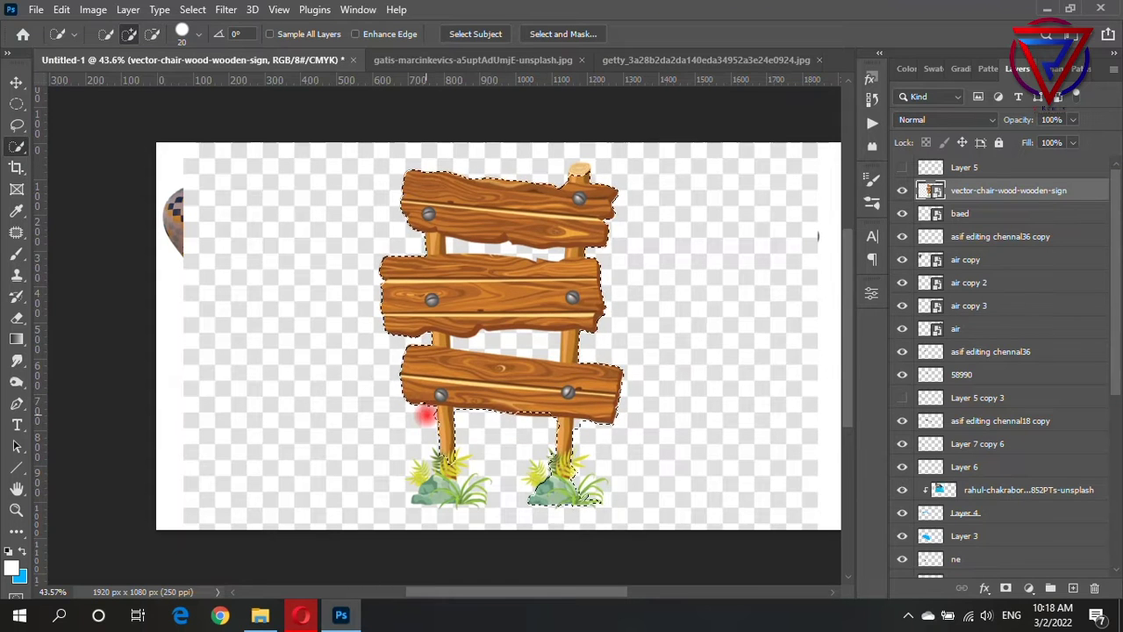
key(ctrl+j)
click(930, 215)
- Shrink the signpost and set it on the grass near the deer
click(930, 190)
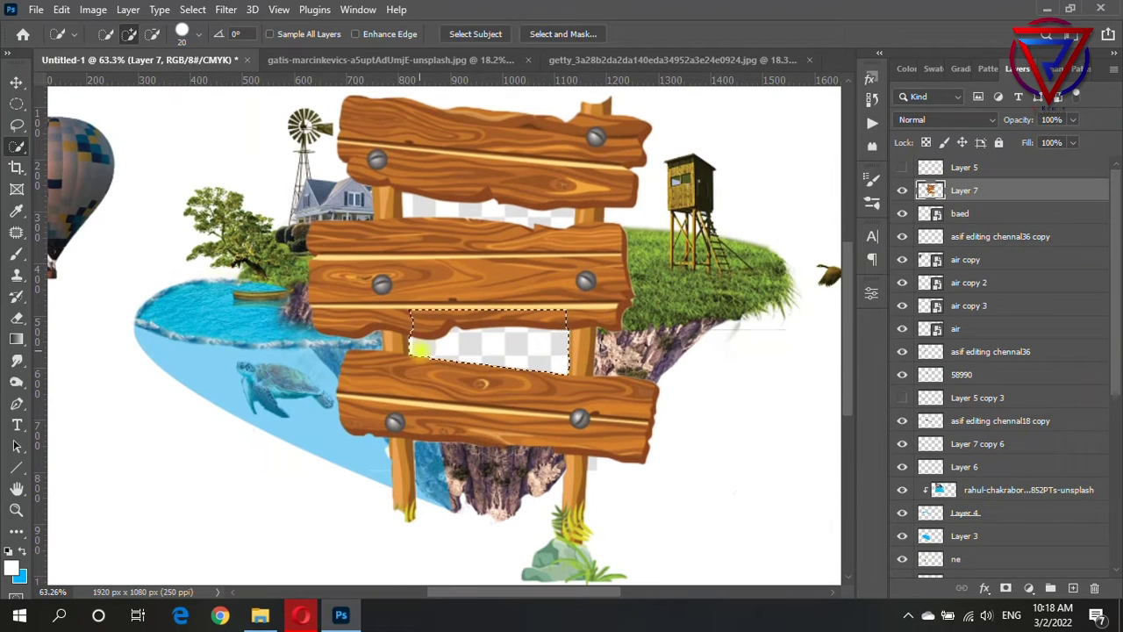
drag(420, 349, 506, 205)
key(ctrl+d)
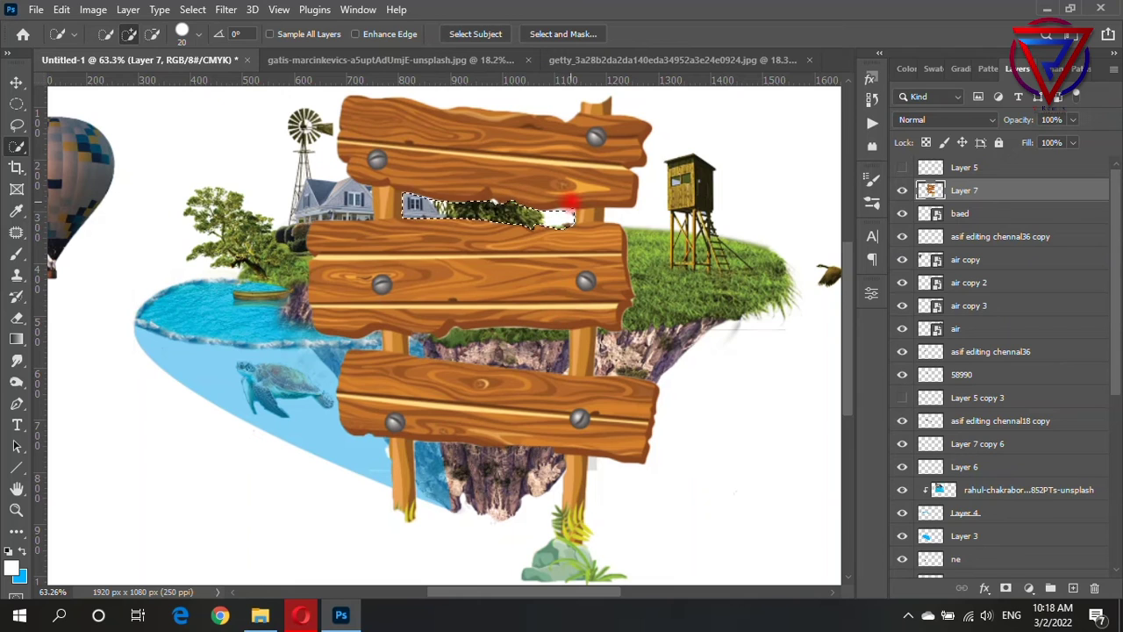
key(ctrl+t)
drag(664, 90, 620, 191)
key(Return)
scroll(697, 221, up, 2)
key(v)
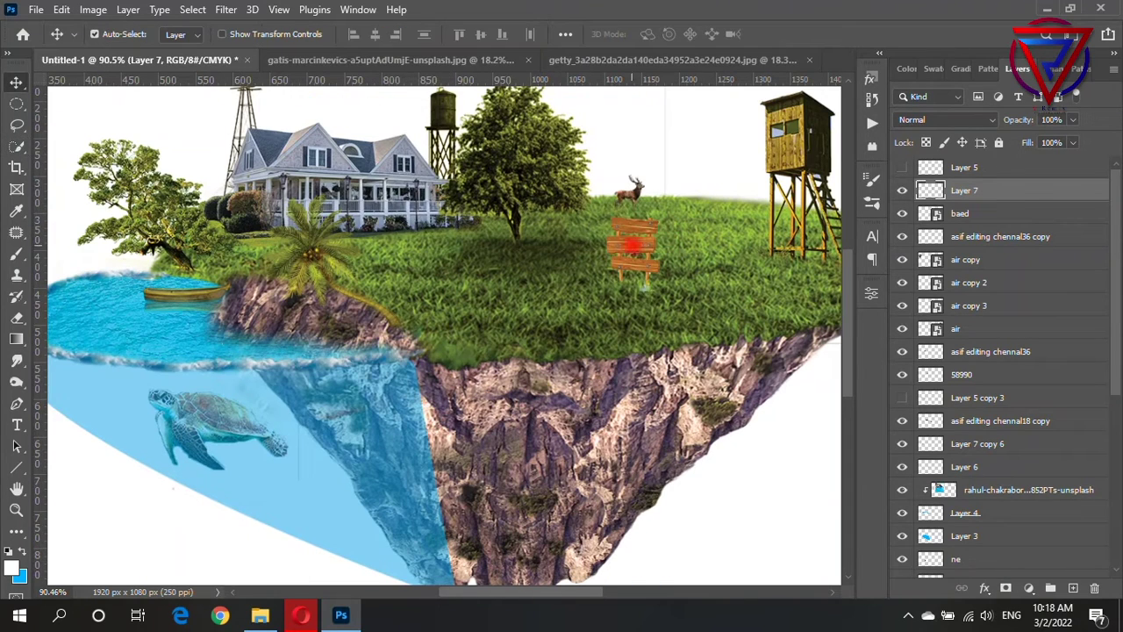
drag(630, 252, 397, 211)
scroll(404, 254, up, 2)
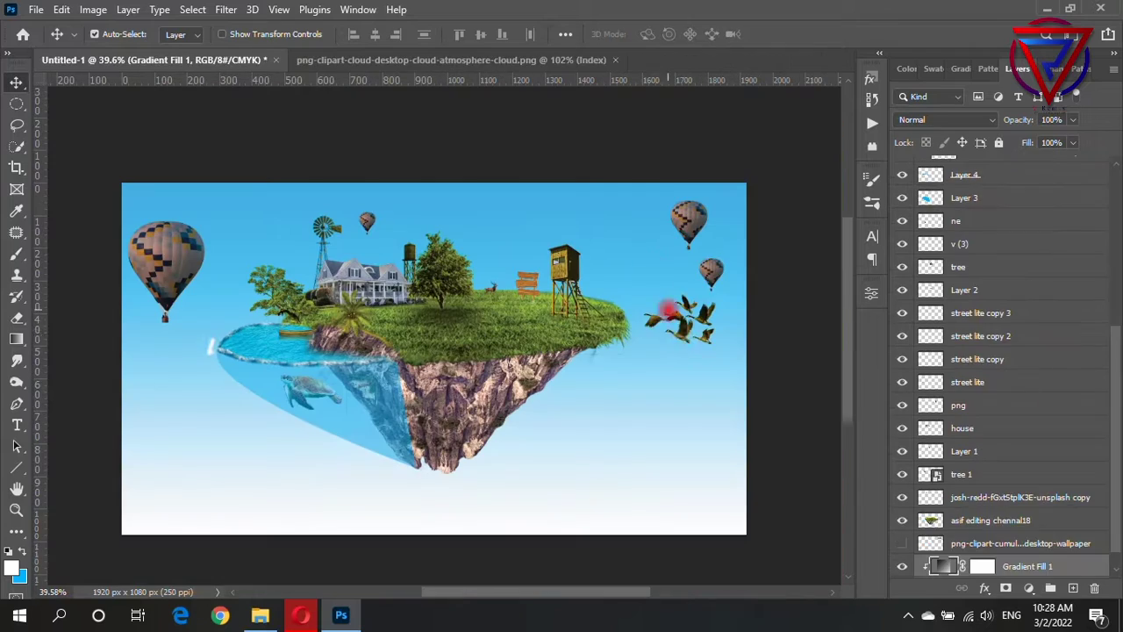
- Shrink the bird flock at top right, then select Layer 7 copy 6 with the Eraser
drag(653, 219, 632, 220)
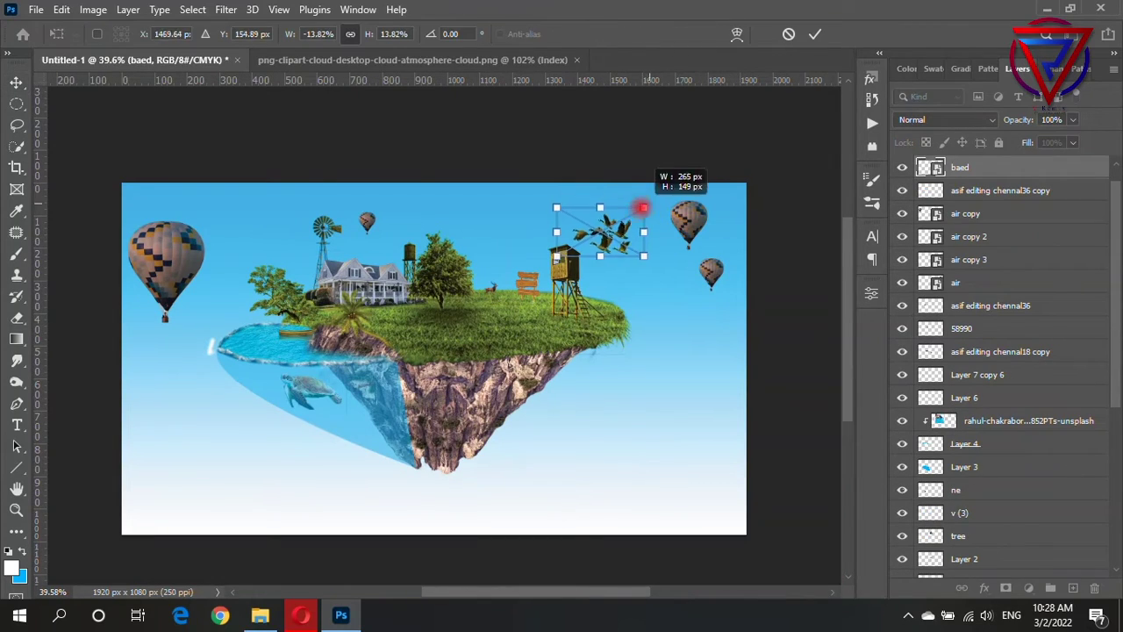
key(Return)
scroll(227, 353, up, 2)
scroll(227, 353, up, 2)
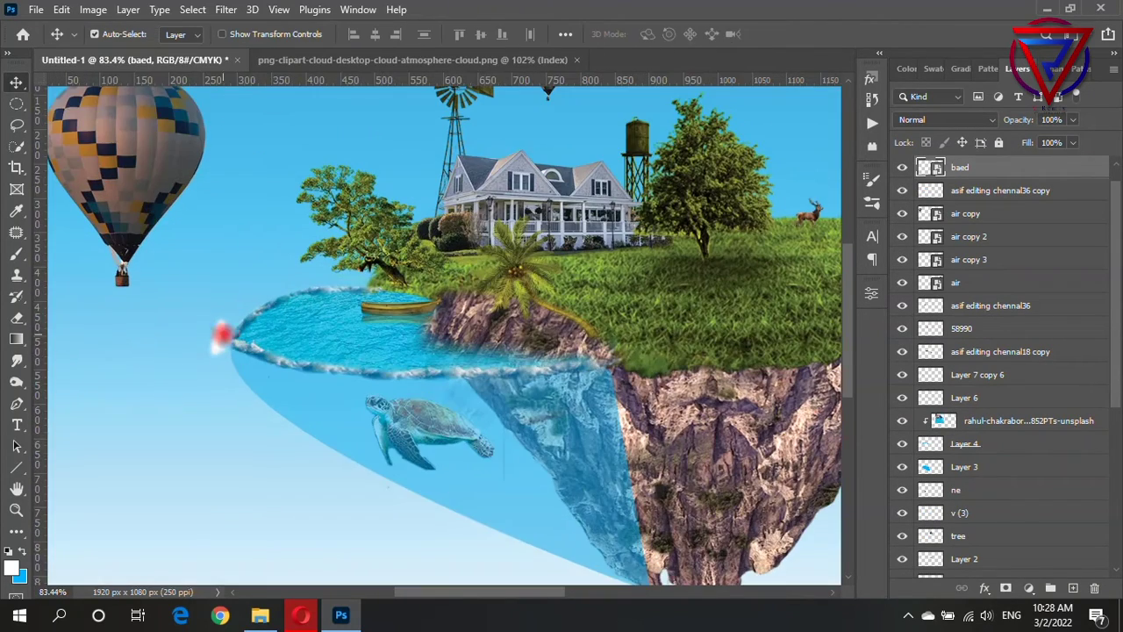
scroll(220, 326, up, 2)
click(224, 323)
key(e)
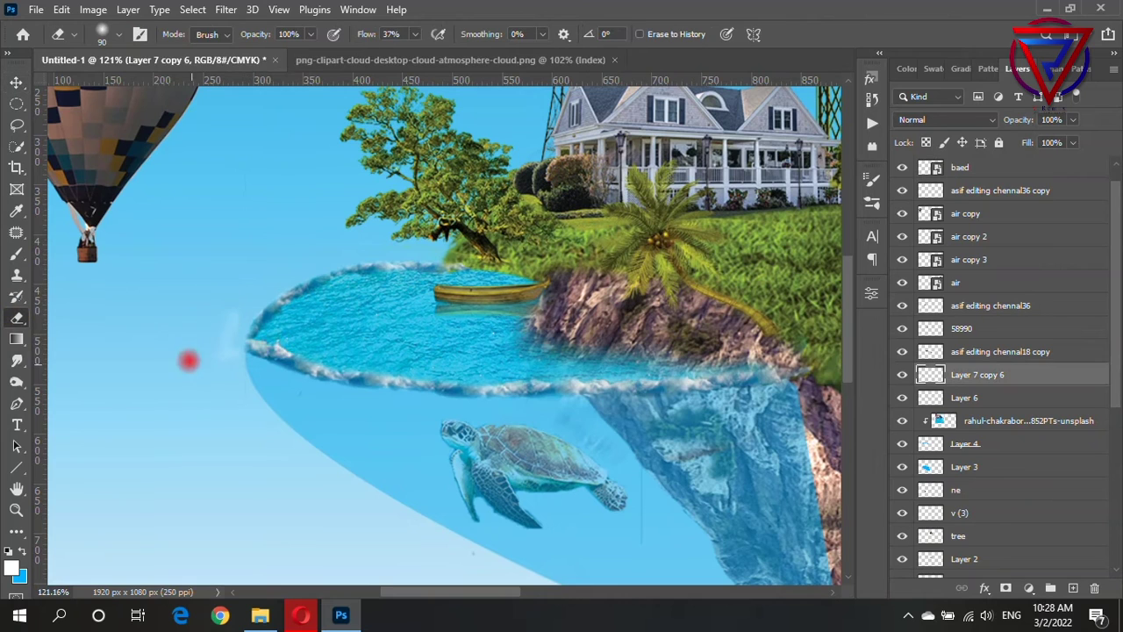
- Make the hidden cumulus cloud layer visible
scroll(218, 355, down, 3)
scroll(477, 447, down, 3)
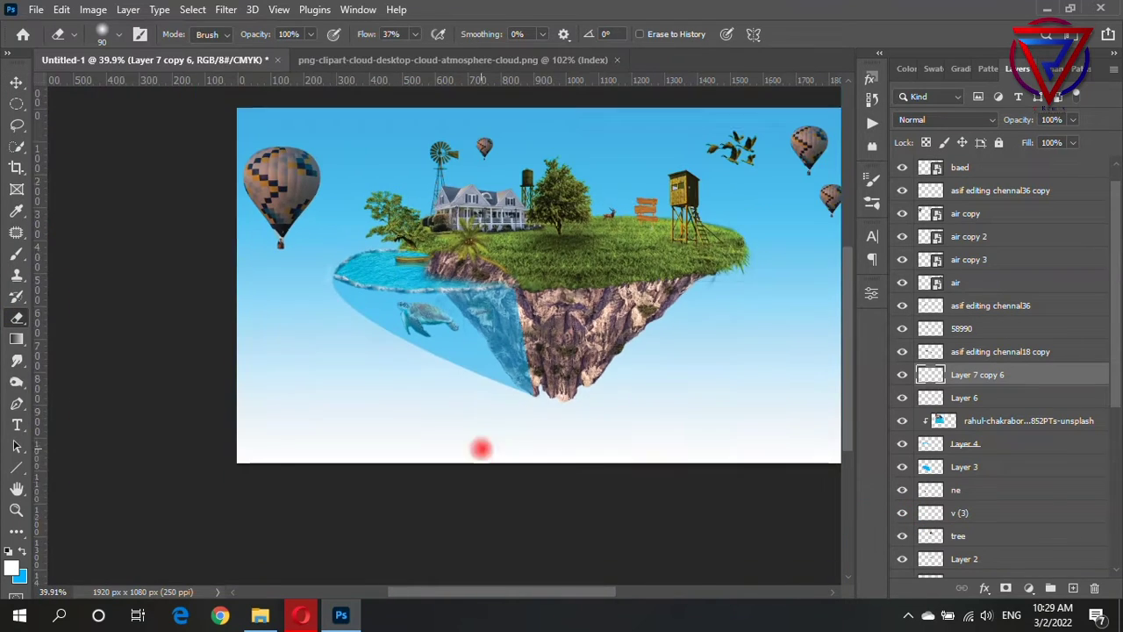
scroll(408, 400, up, 1)
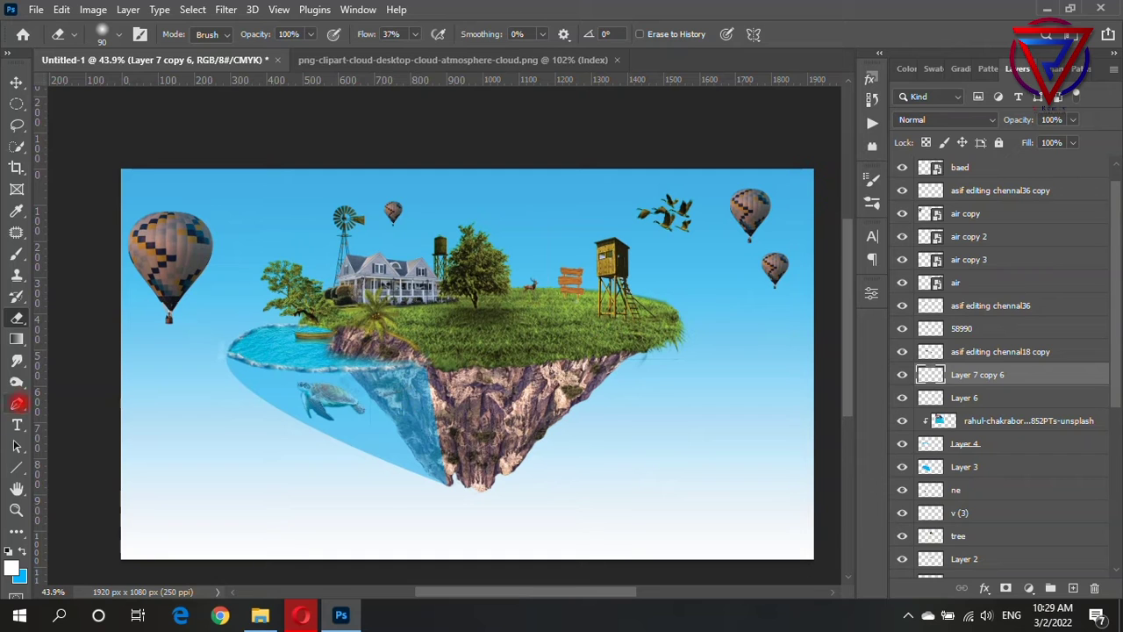
scroll(457, 337, down, 1)
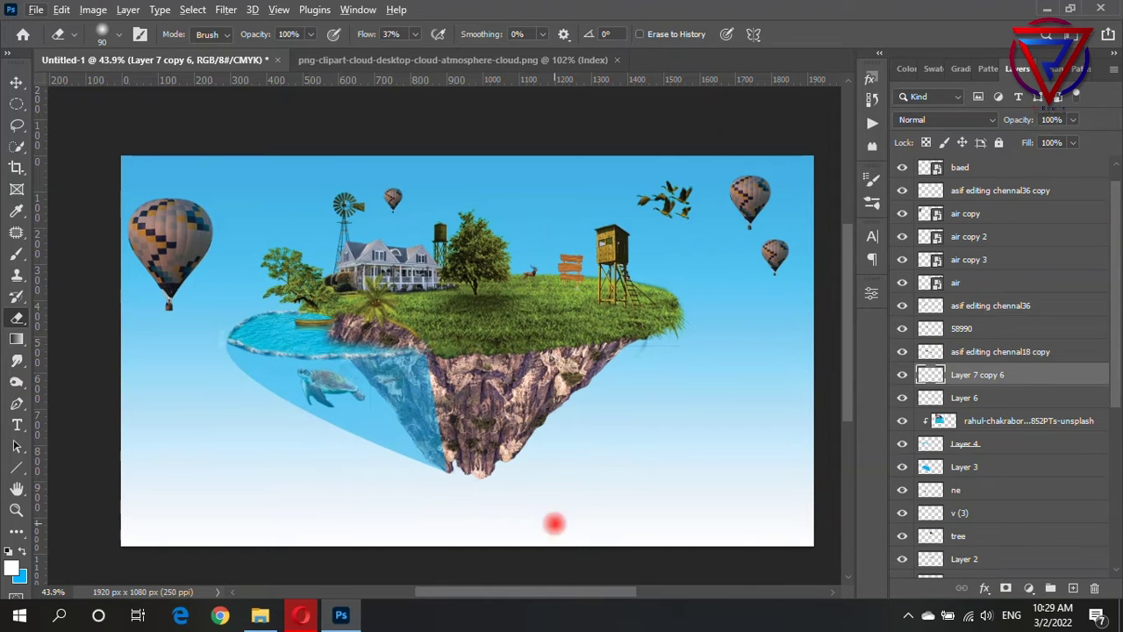
scroll(1001, 476, down, 5)
click(901, 520)
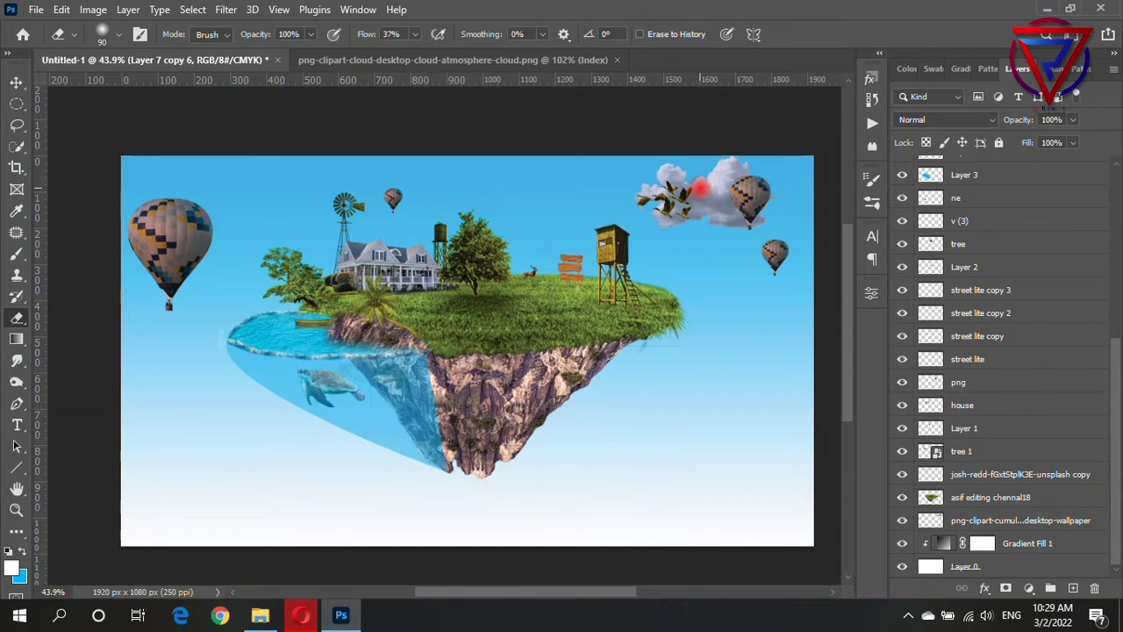
- Move the cumulus cloud left into open sky and scale it to about half size
key(v)
ctrl+click(717, 185)
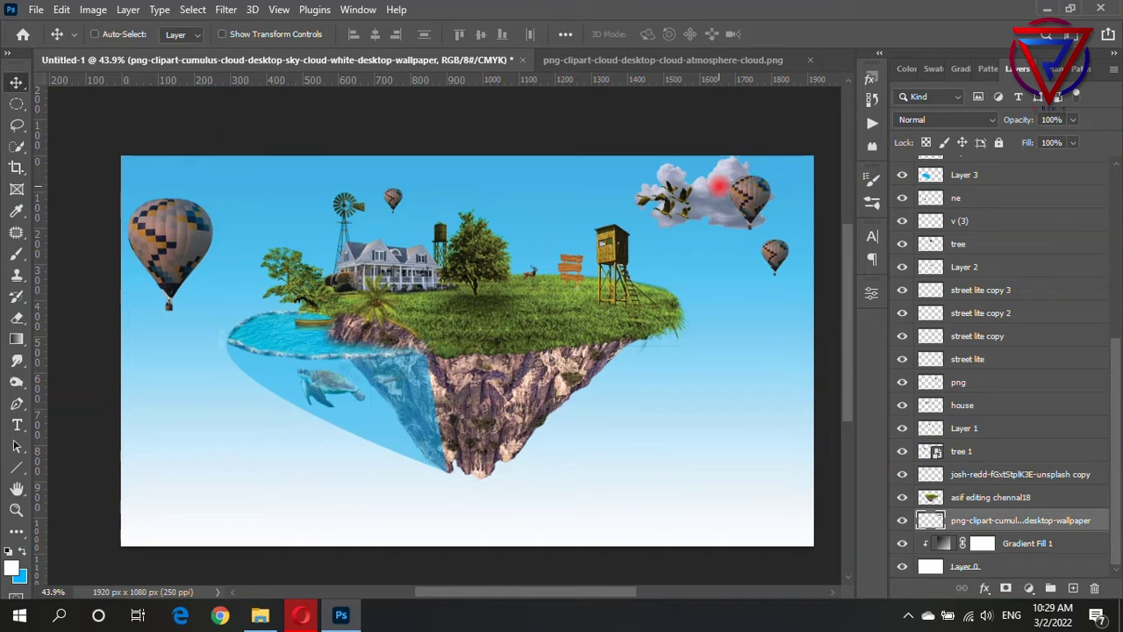
mouse_move(718, 185)
mouse_down()
mouse_move(561, 173)
mouse_move(290, 181)
mouse_move(277, 208)
mouse_move(274, 178)
mouse_move(387, 173)
mouse_up()
key(ctrl+t)
key(Return)
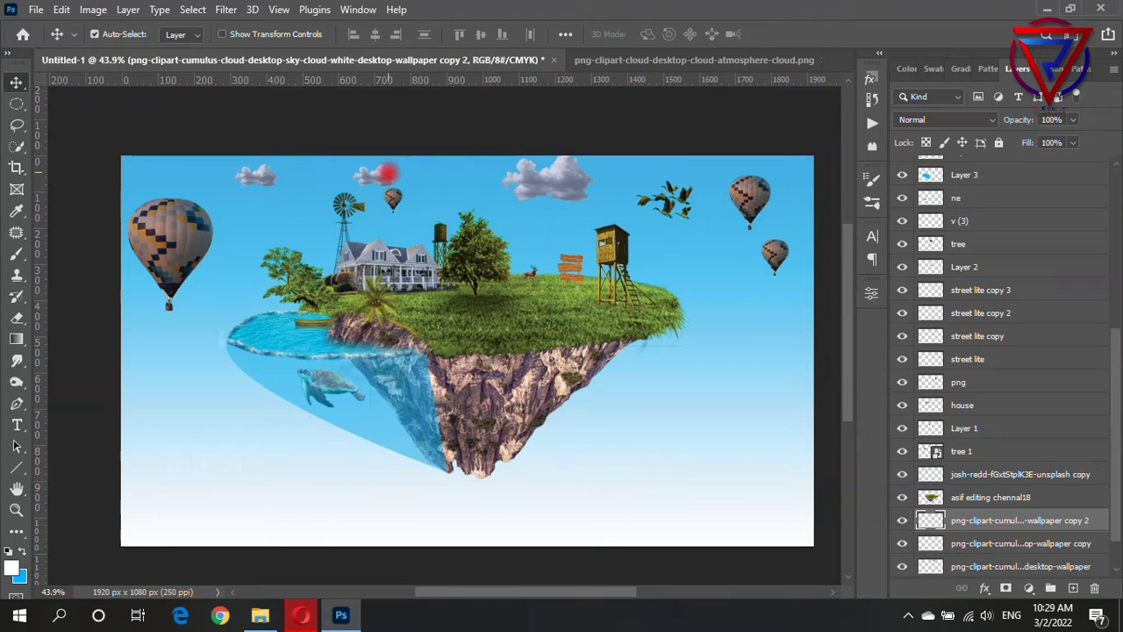
- Shift a cloud toward the sky centre and add a horizontally flipped, smaller copy
mouse_move(550, 180)
mouse_down()
mouse_move(485, 175)
mouse_move(526, 159)
mouse_move(624, 181)
mouse_up()
key(ctrl+t)
key(Return)
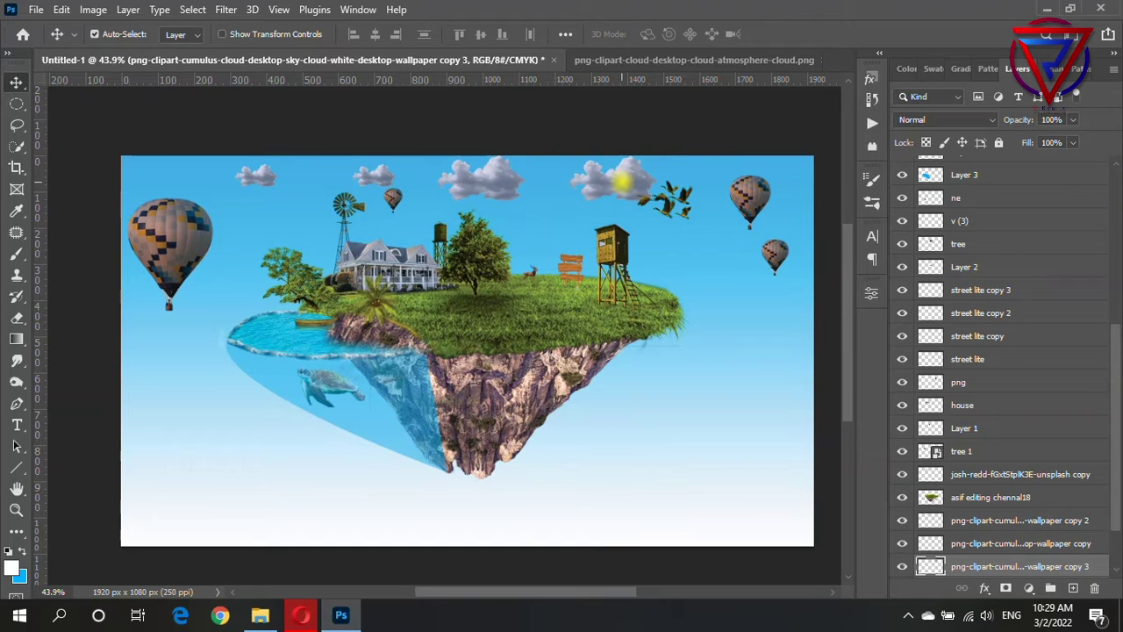
key(ctrl+t)
right_click(622, 183)
click(698, 507)
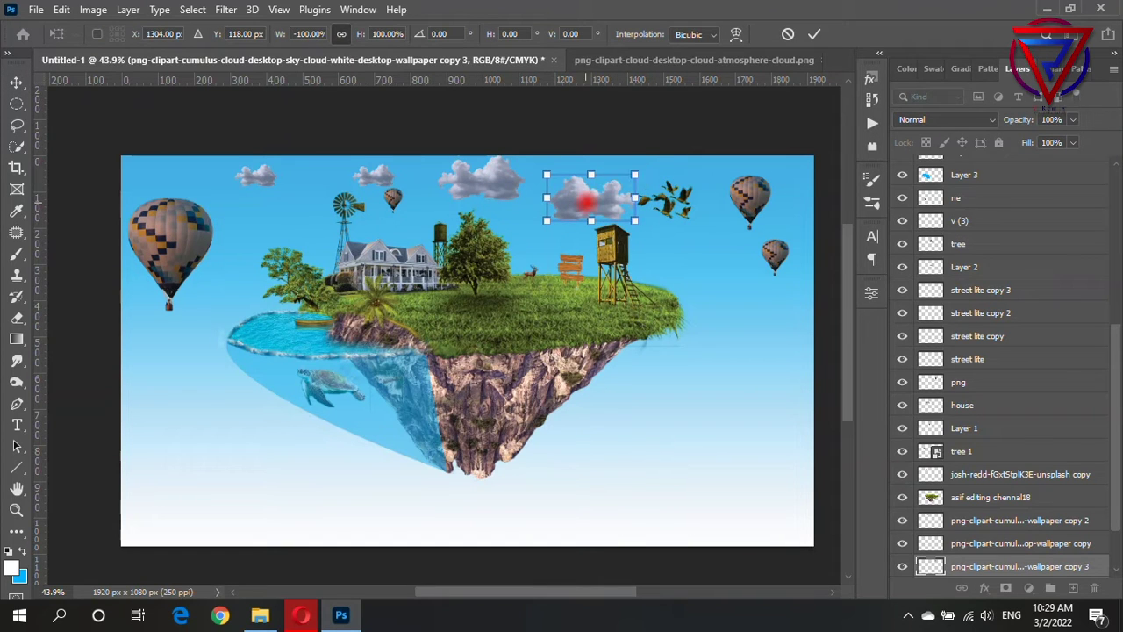
drag(582, 193, 595, 189)
key(Return)
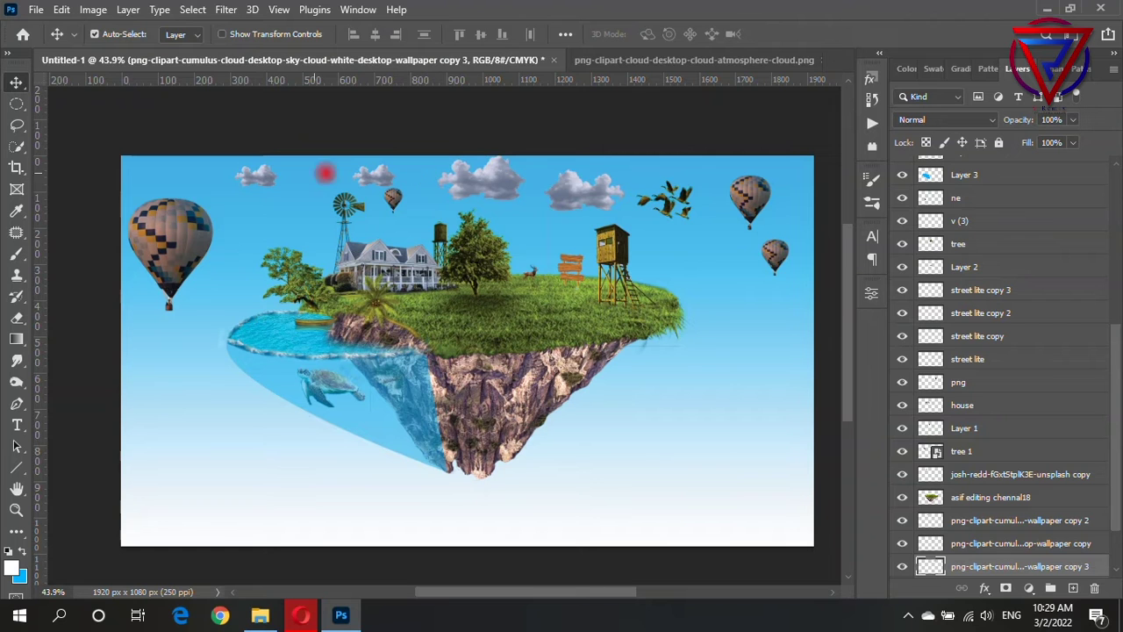
- Duplicate a cloud into another sky spot, then select the bottom wallpaper layer
drag(654, 158, 658, 162)
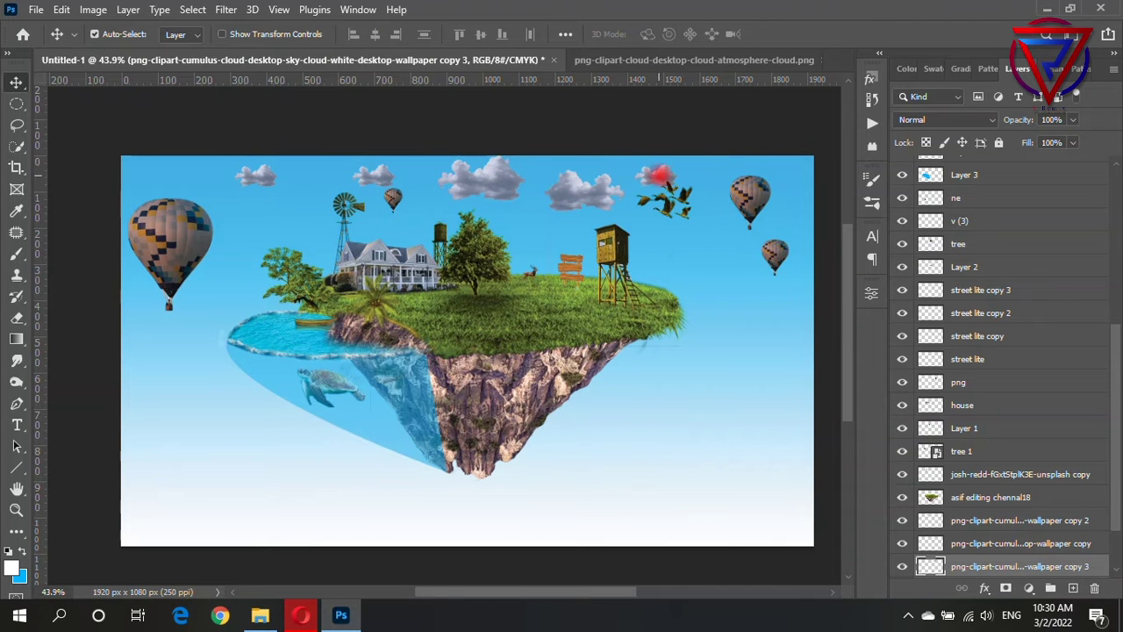
scroll(790, 263, down, 1)
scroll(615, 263, up, 1)
scroll(1027, 529, down, 3)
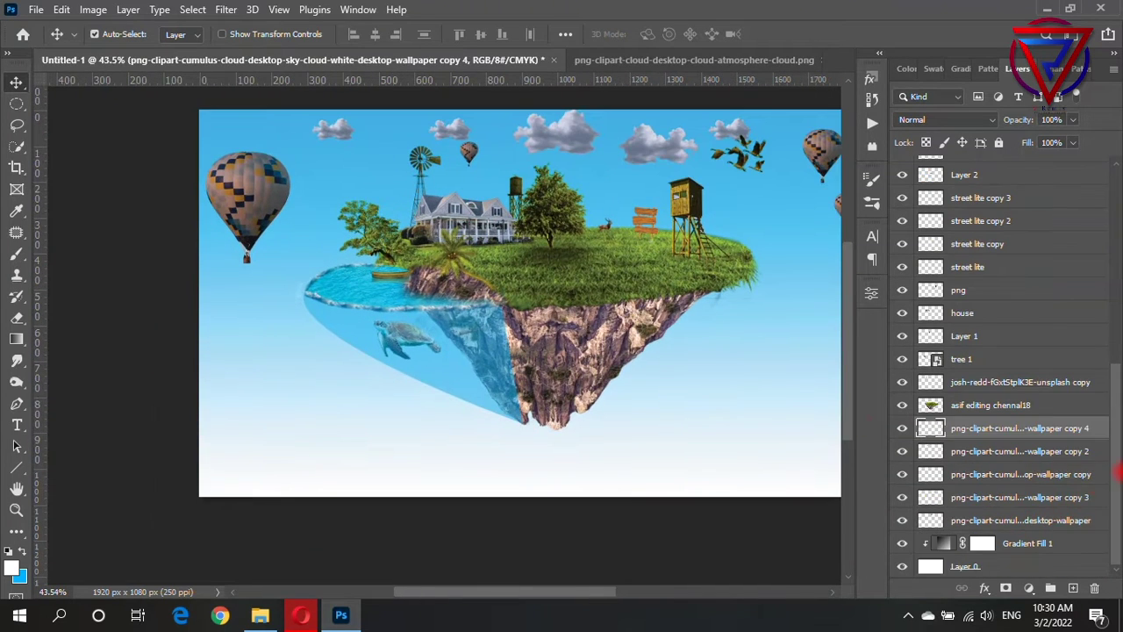
click(1028, 519)
- On a new layer, fill a black ellipse just below the floating island
click(1072, 588)
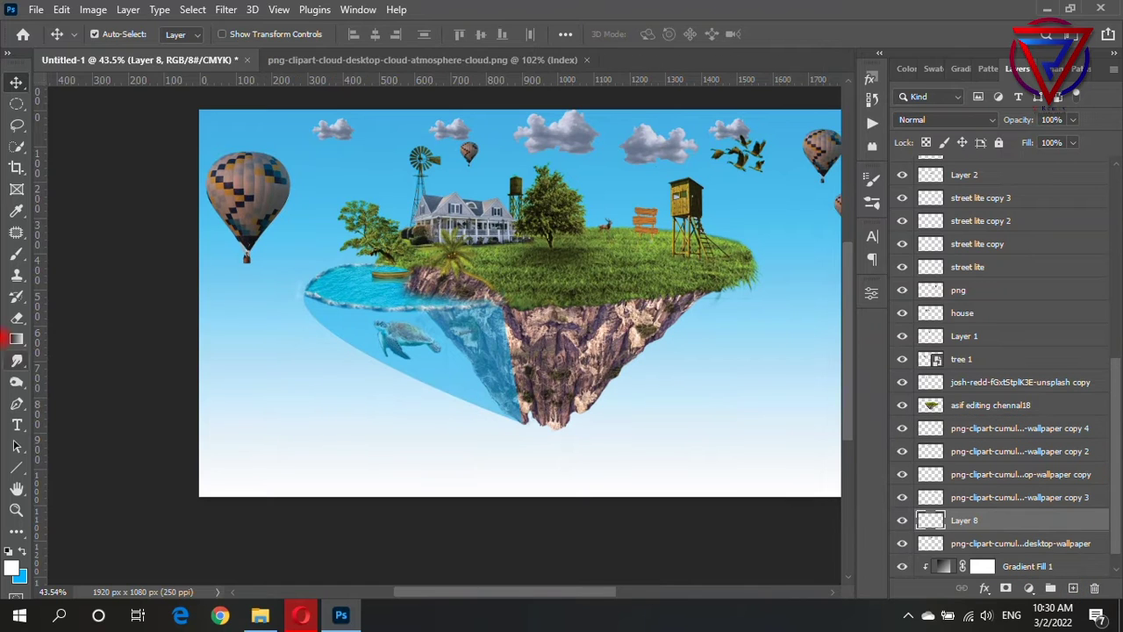
click(16, 103)
drag(404, 437, 688, 485)
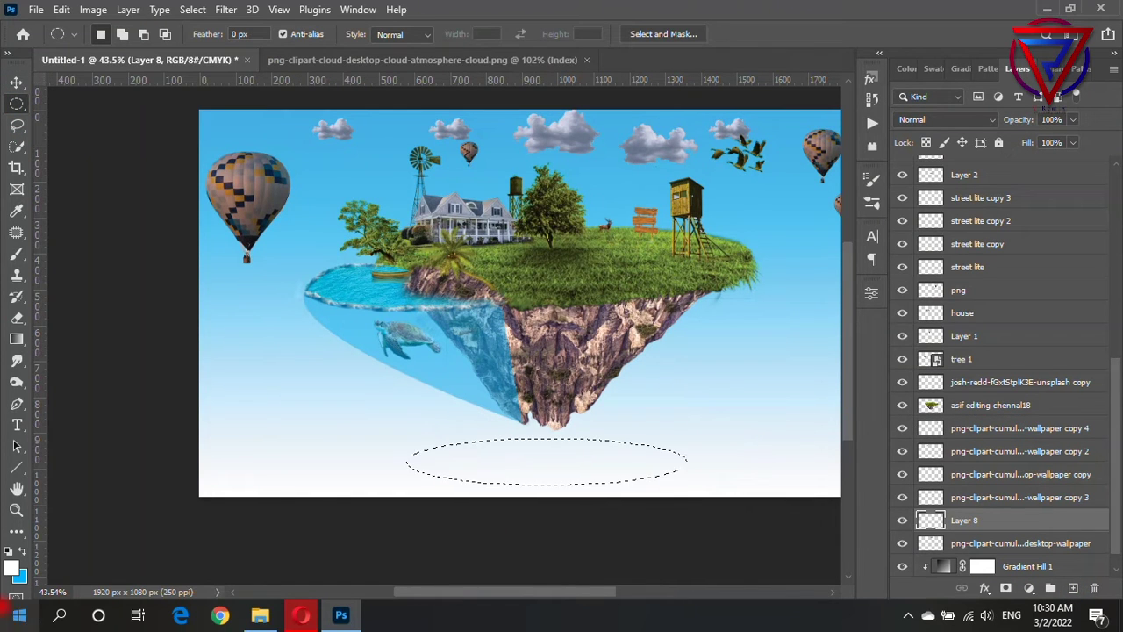
key(ctrl+BackSpace)
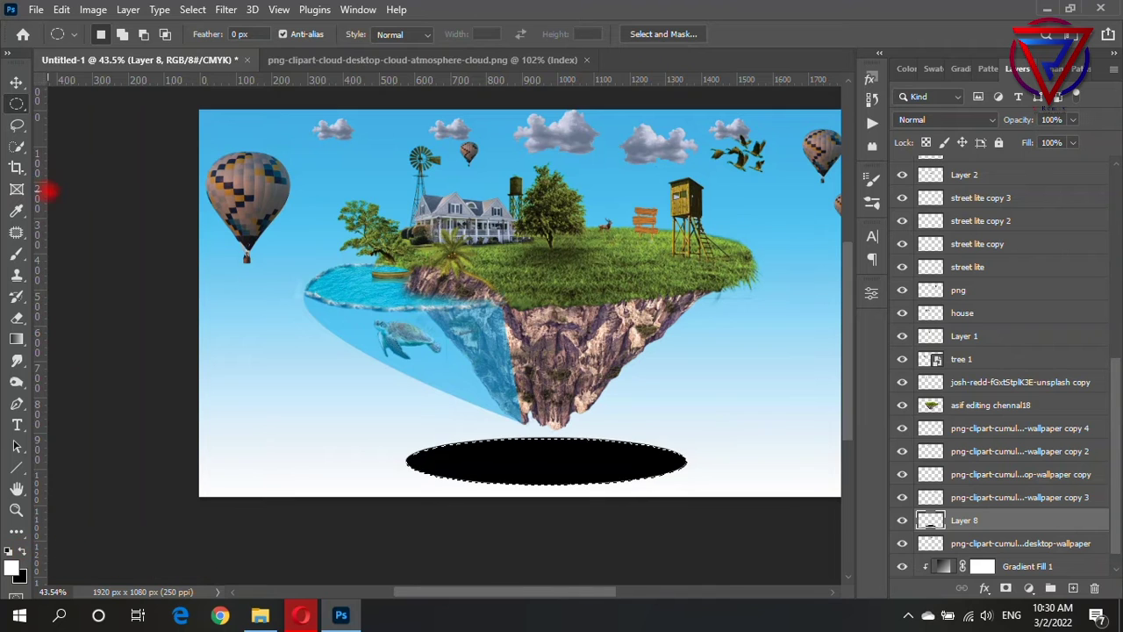
- Gaussian Blur the black ellipse and lower its opacity to 72%
click(226, 9)
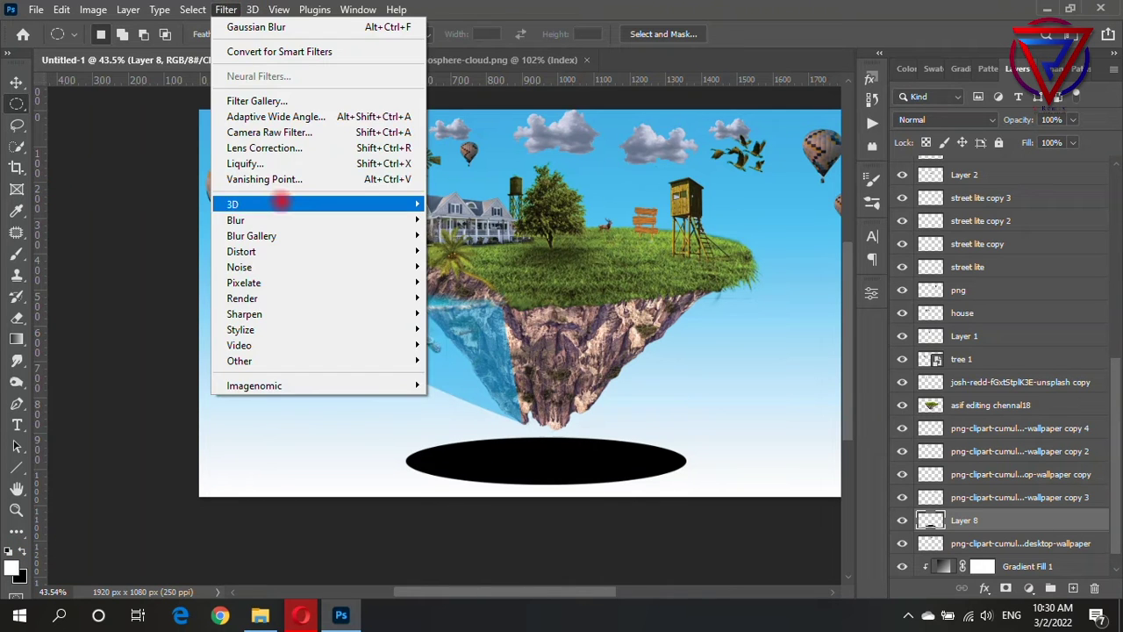
click(478, 278)
drag(667, 399, 673, 397)
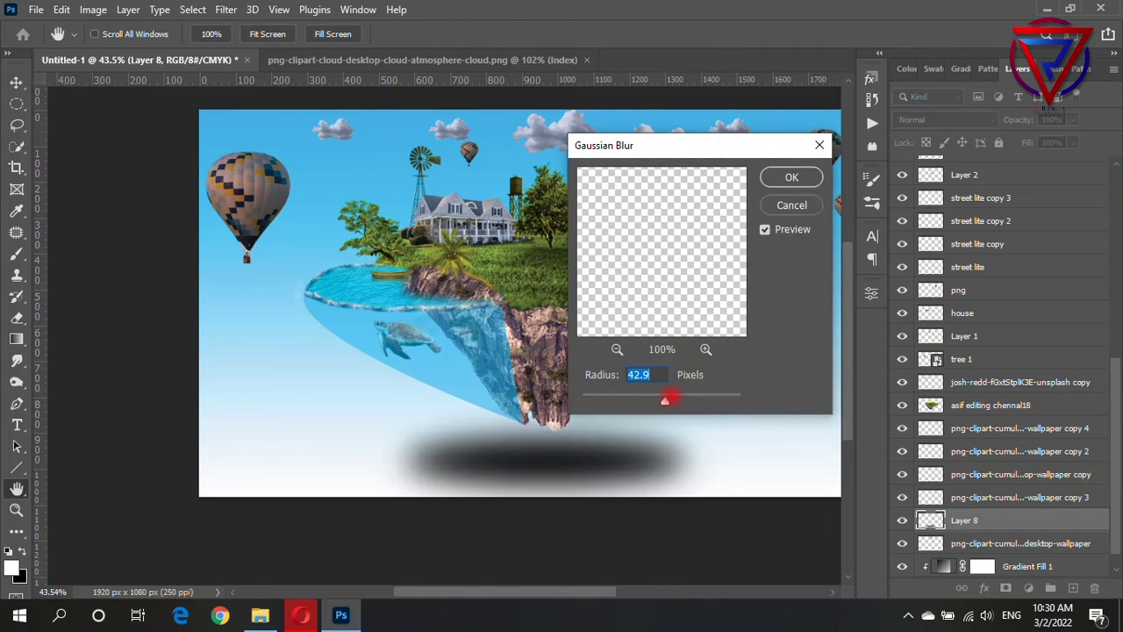
click(791, 176)
click(1072, 119)
drag(1077, 138, 1052, 138)
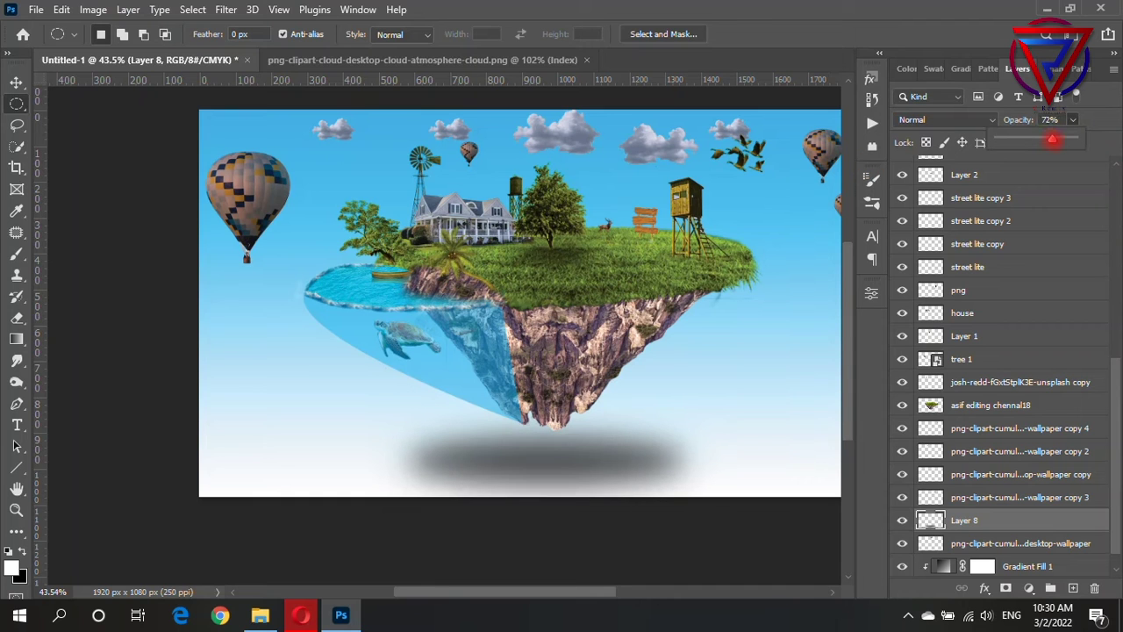
scroll(466, 375, down, 2)
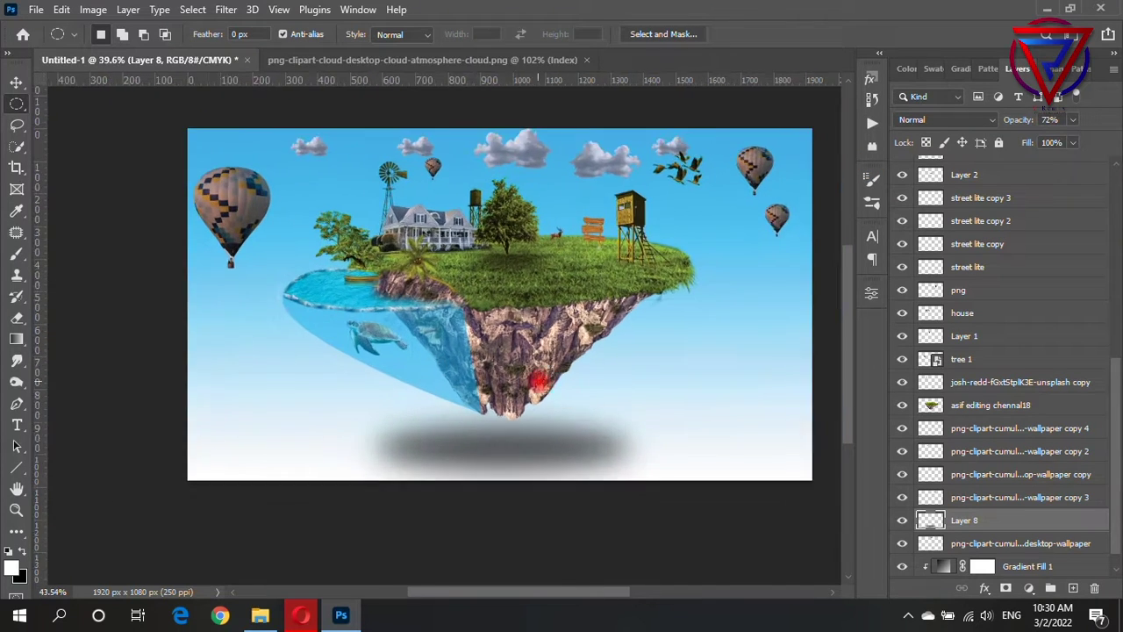
scroll(480, 378, up, 1)
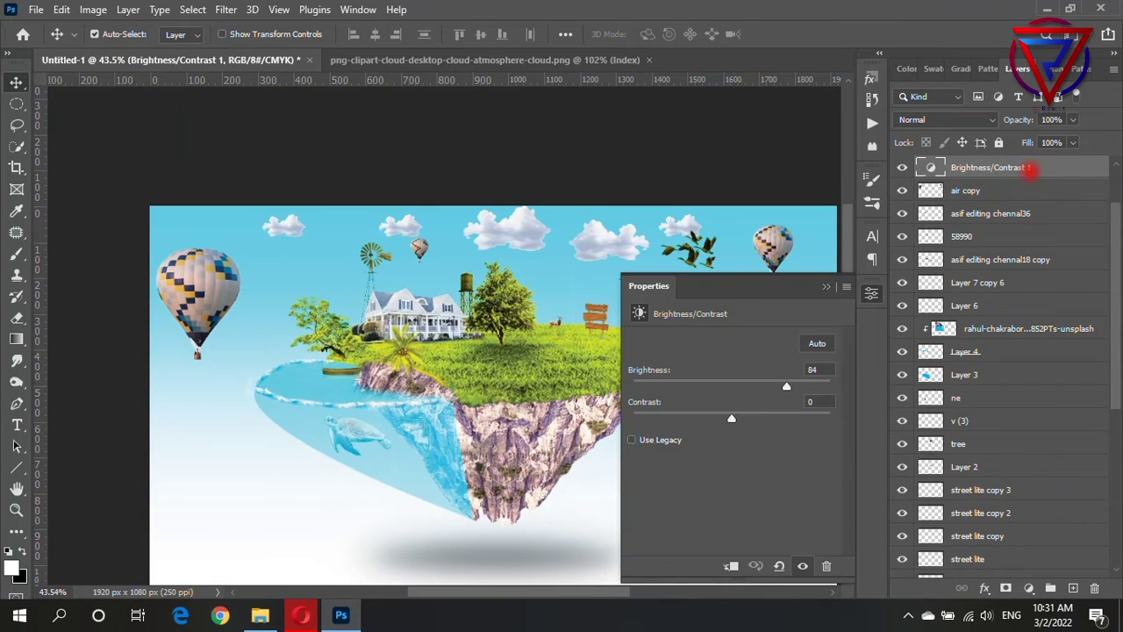
- Replace the Brightness/Contrast layer with one at brightness 94, clipped to the air copy balloon
key(Delete)
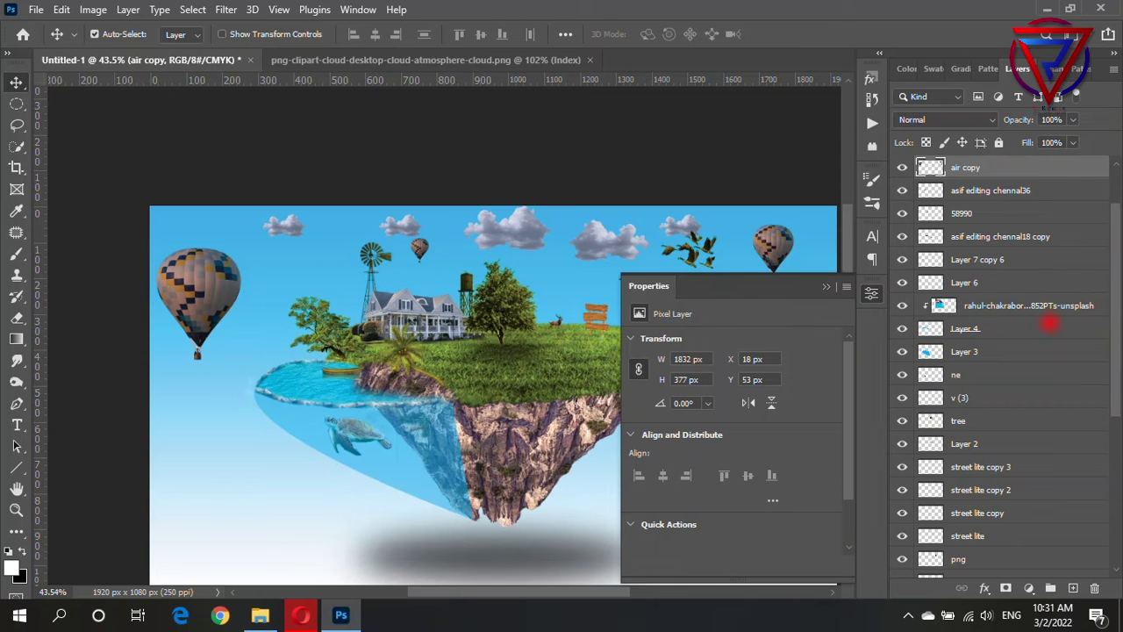
click(1028, 588)
click(1023, 351)
drag(732, 386, 793, 386)
right_click(1044, 169)
click(973, 315)
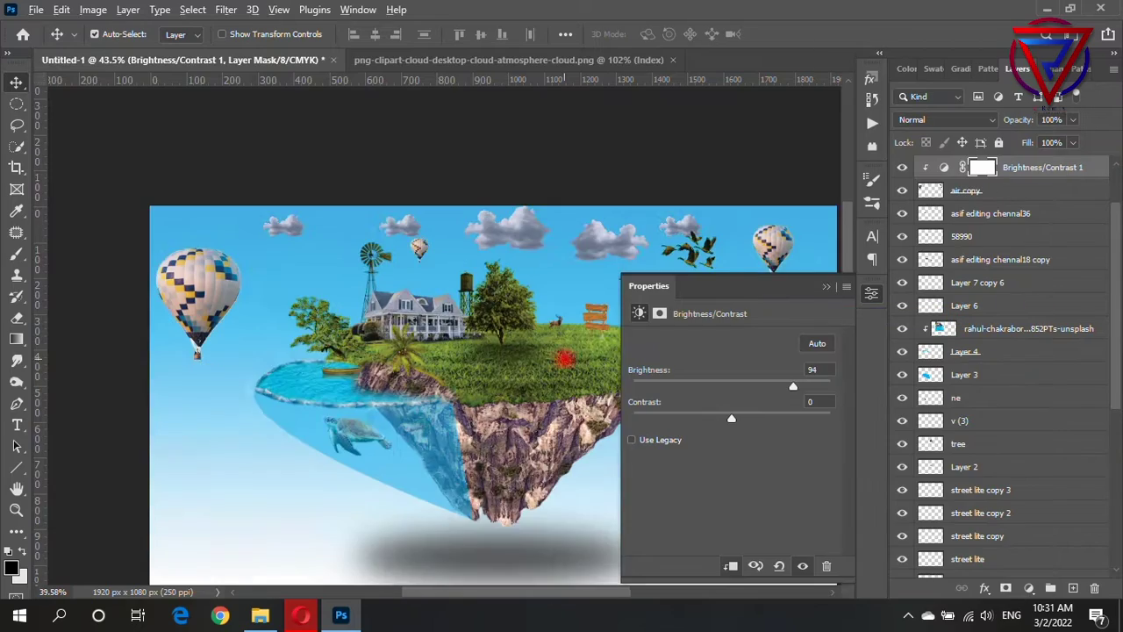
- Zoom out to fit the composite and select the full range of layers
scroll(564, 358, down, 3)
scroll(710, 411, up, 3)
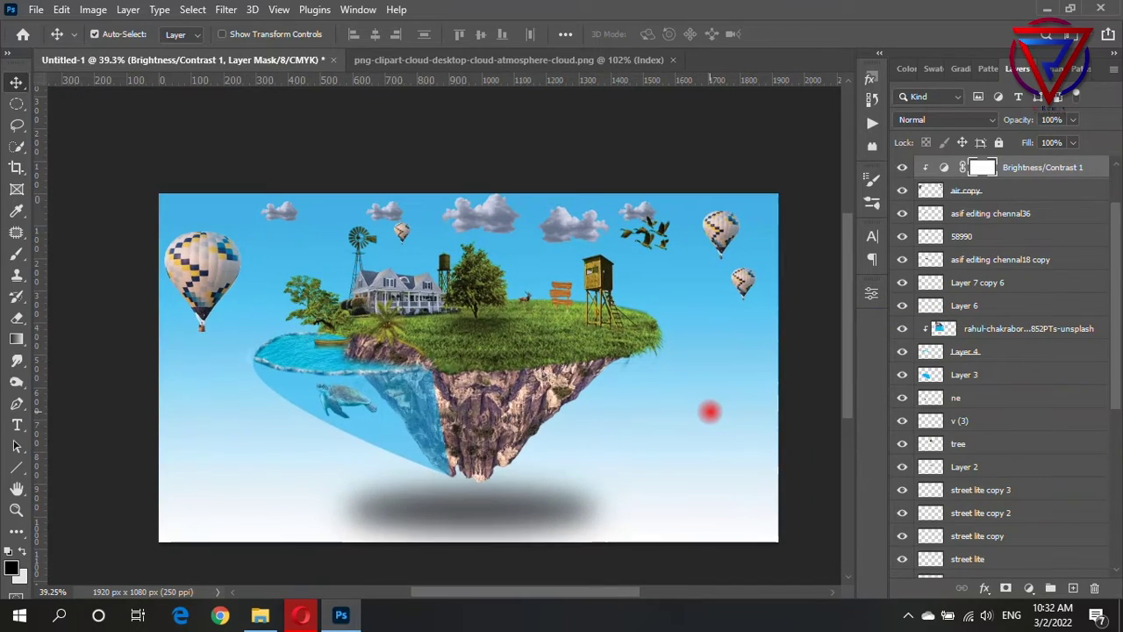
scroll(399, 254, up, 2)
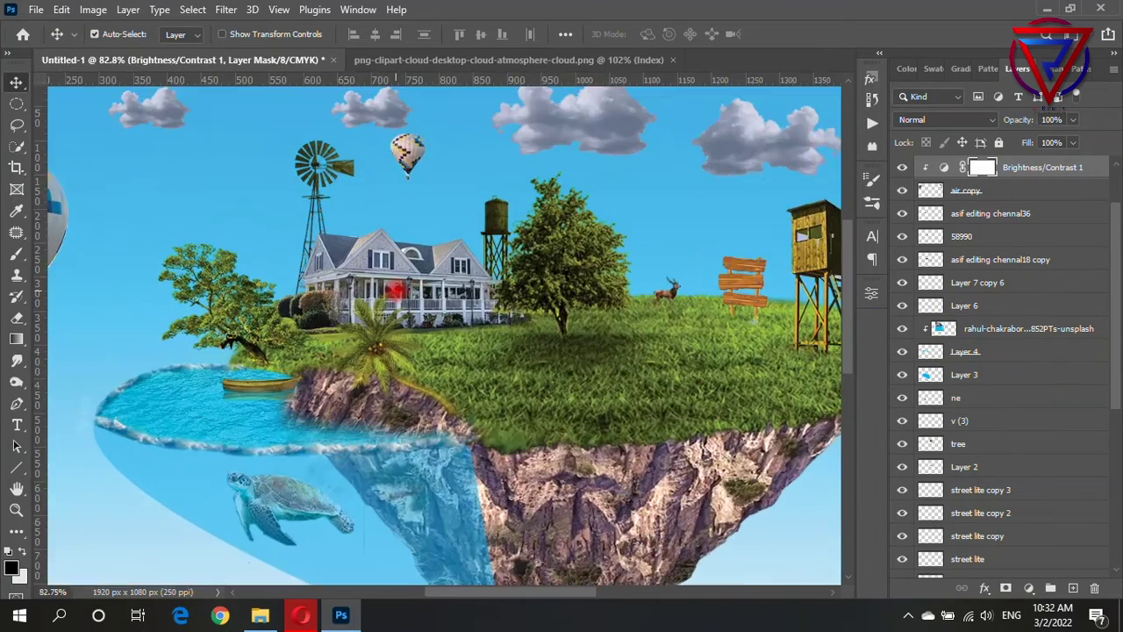
scroll(513, 290, up, 1)
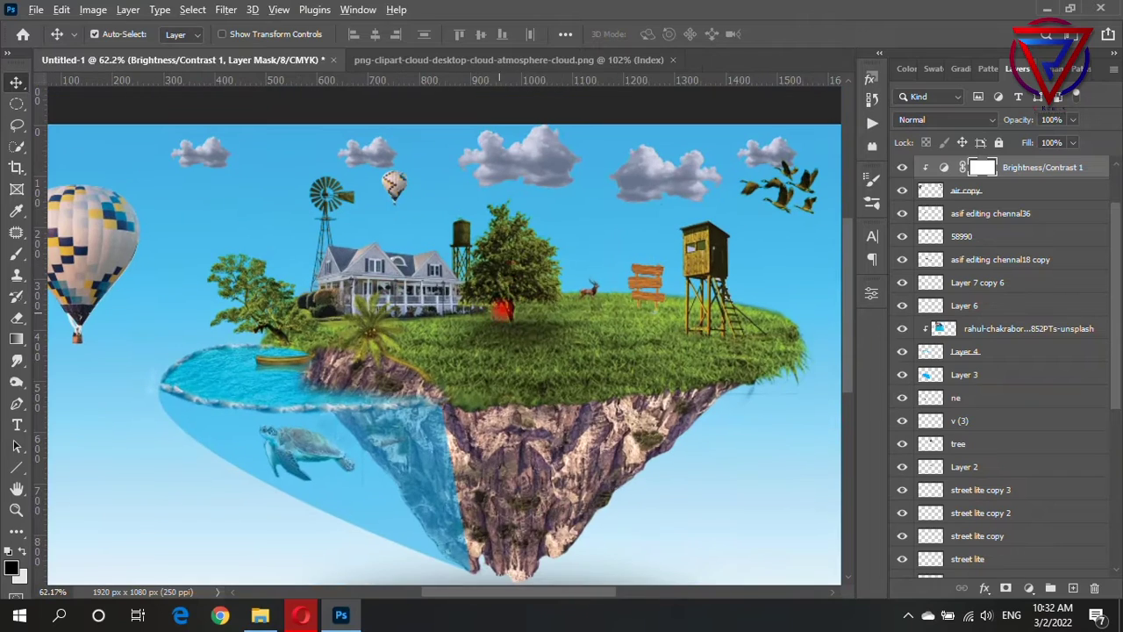
scroll(541, 276, down, 2)
scroll(542, 275, down, 2)
scroll(692, 296, up, 3)
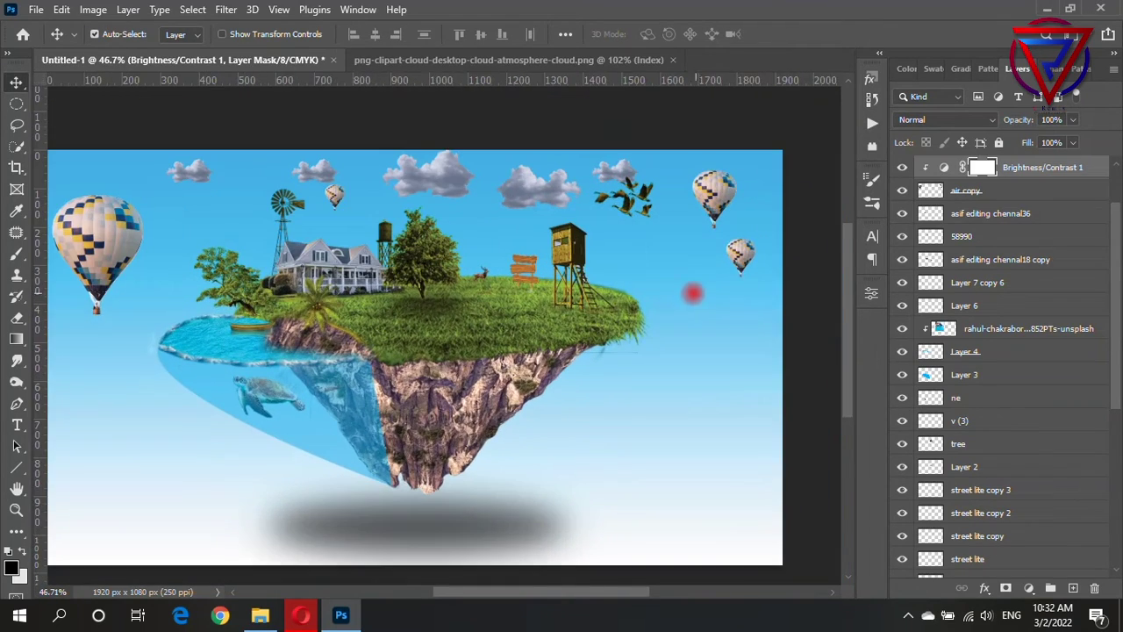
scroll(384, 281, down, 1)
click(1023, 168)
scroll(1003, 276, down, 5)
- Group the layers into Group 1, including the three loose top layers
scroll(1017, 439, down, 3)
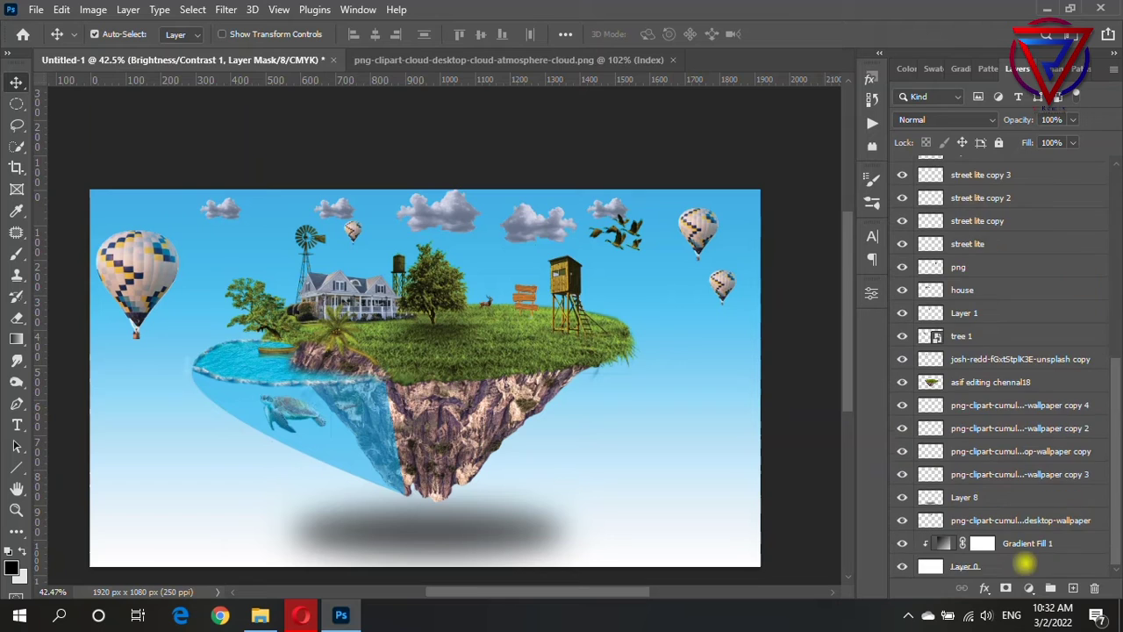
shift+click(1038, 519)
click(1050, 588)
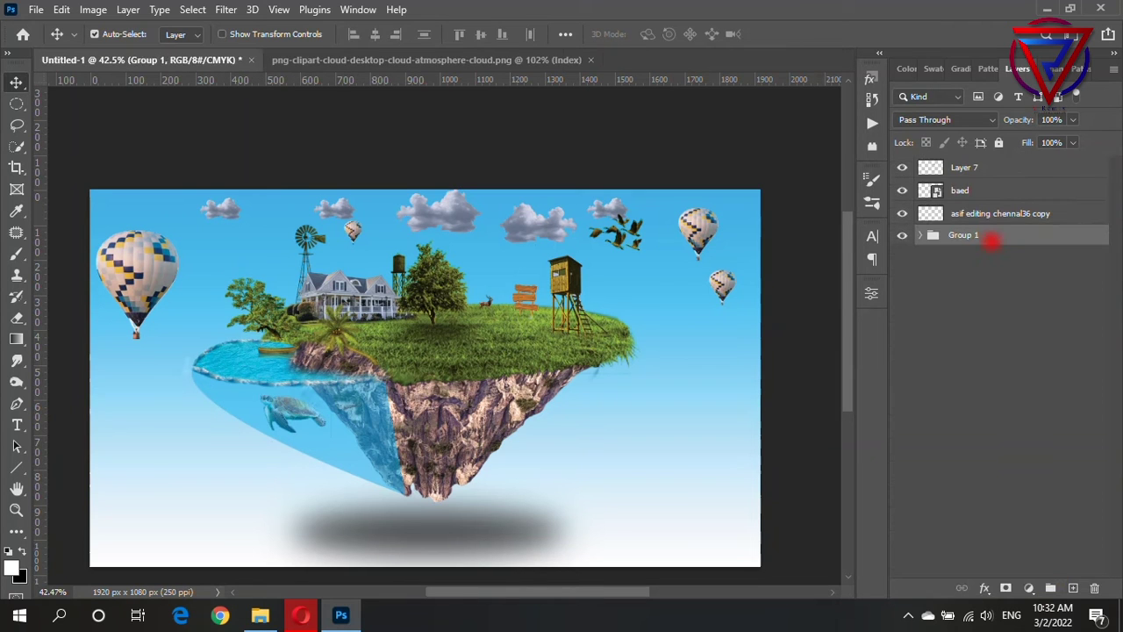
click(977, 167)
shift+click(995, 213)
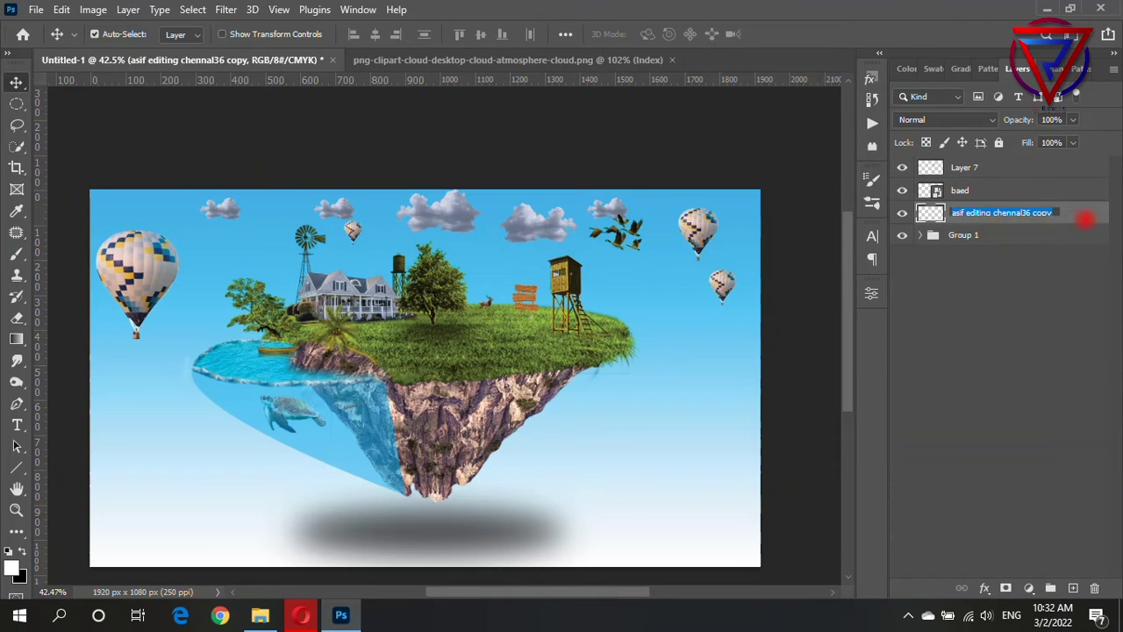
click(1018, 167)
shift+click(1032, 210)
drag(1032, 211, 1065, 234)
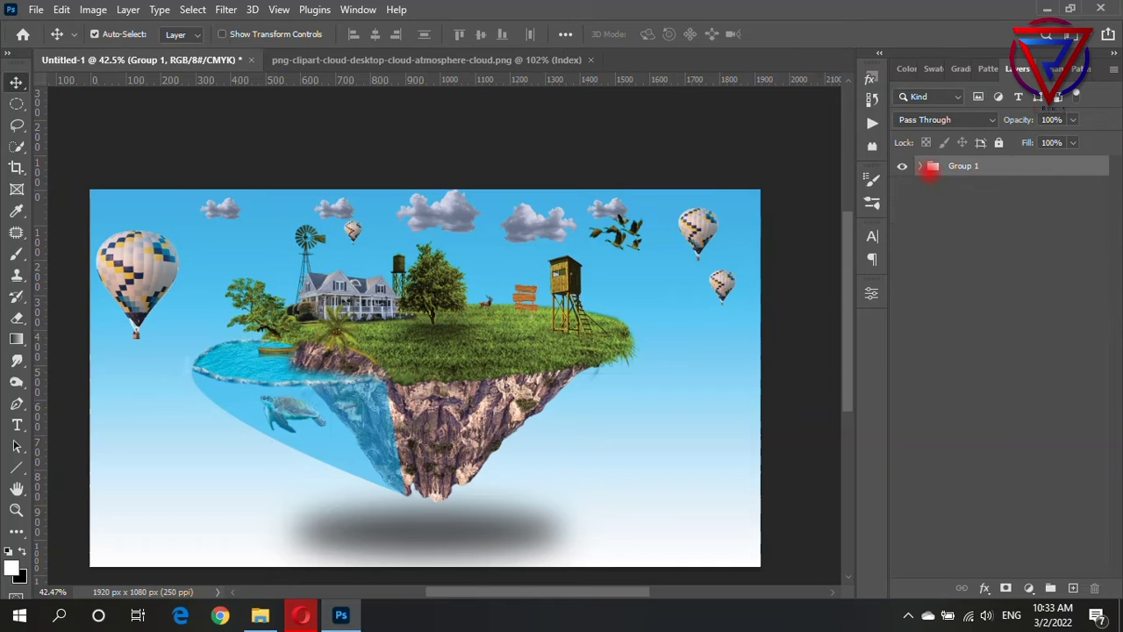
- Duplicate Group 1, merge the copy into one layer, and convert it for Smart Filters
drag(933, 166, 1072, 587)
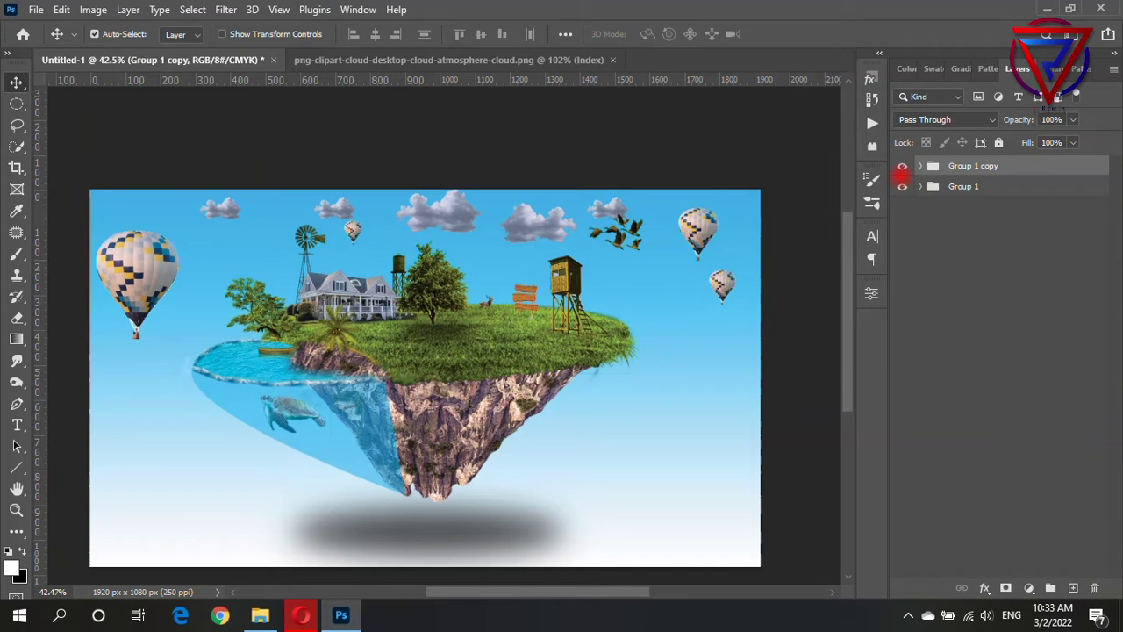
click(920, 166)
scroll(1032, 282, down, 5)
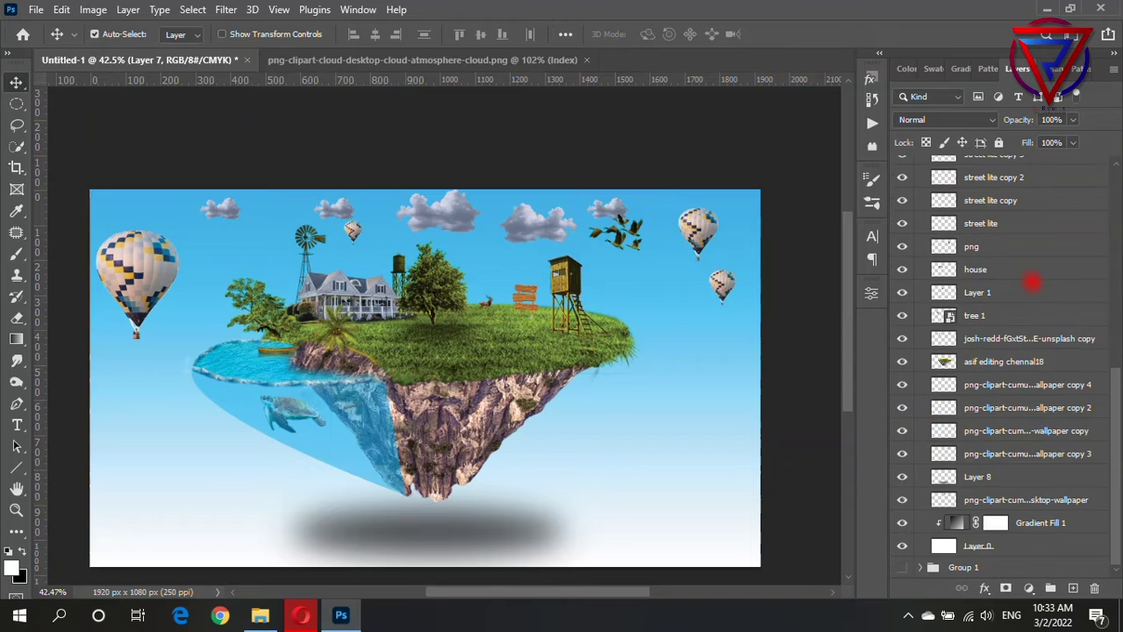
click(1020, 567)
scroll(1010, 536, up, 5)
scroll(1015, 474, up, 2)
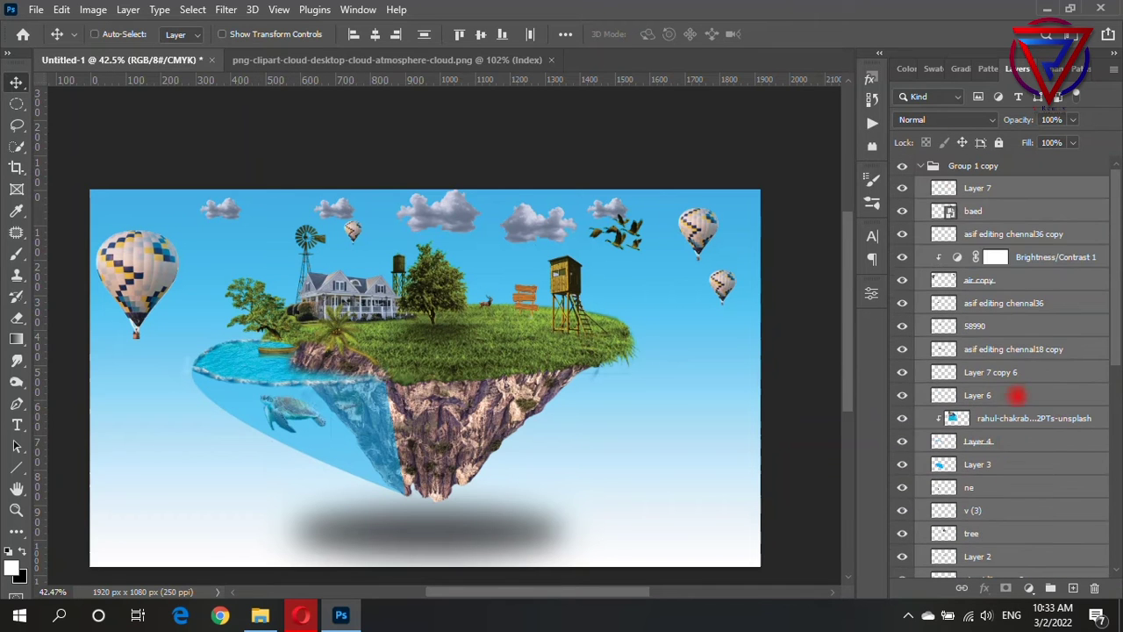
key(ctrl+e)
click(226, 9)
click(238, 45)
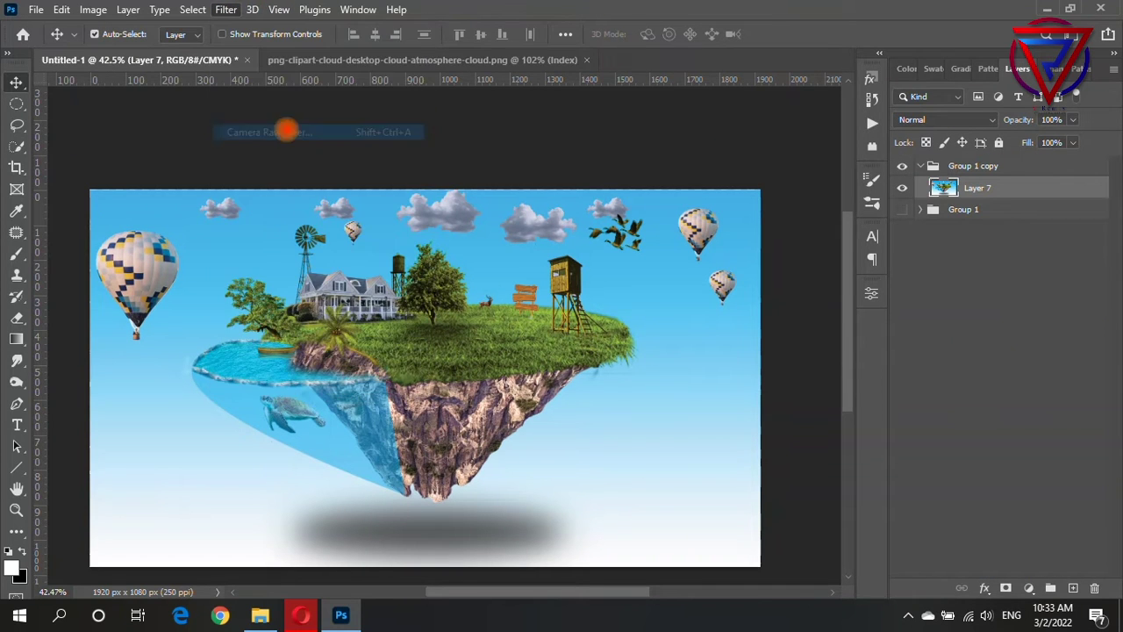
- Open the Camera Raw Filter on the merged layer and desaturate the Aquas in Color Mixer
key(ctrl+shift+a)
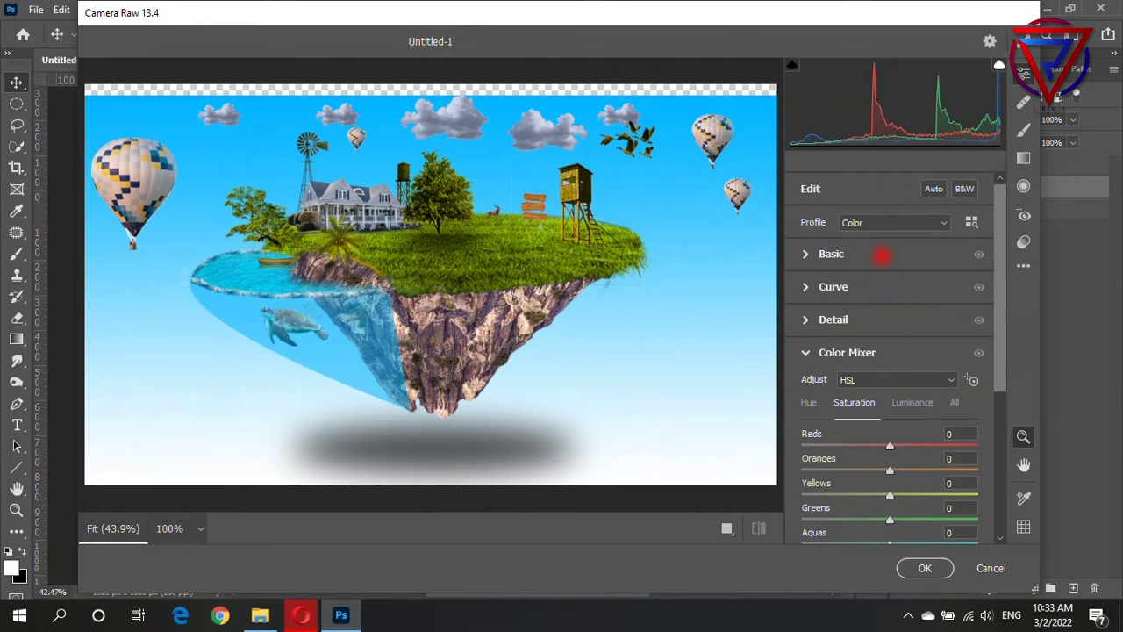
scroll(882, 254, down, 2)
scroll(886, 292, down, 2)
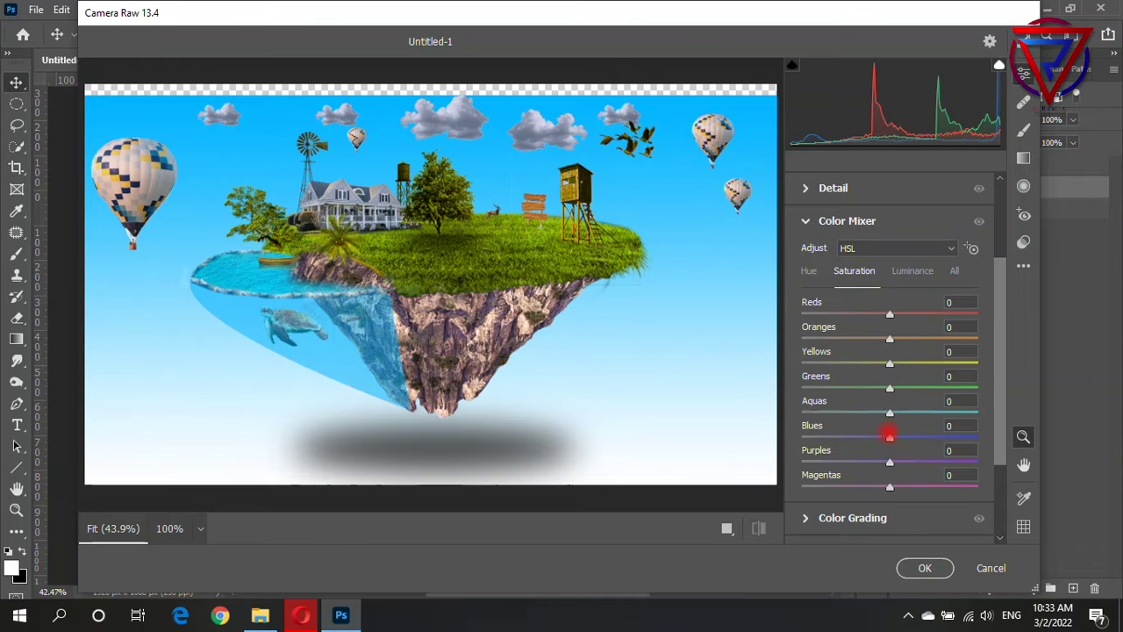
drag(890, 412, 857, 375)
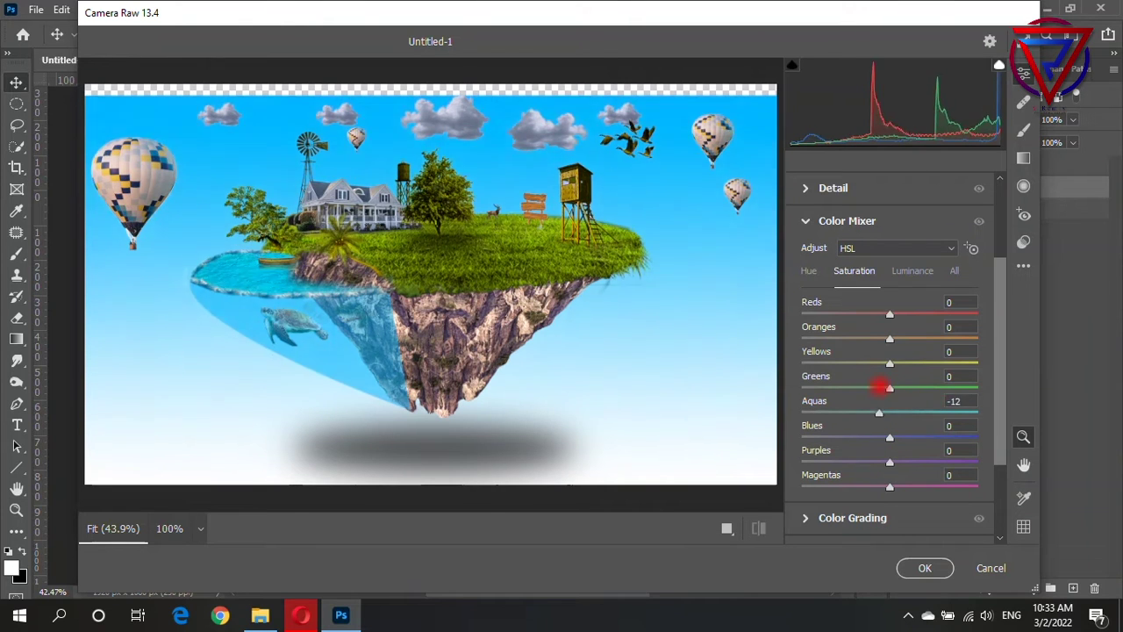
scroll(885, 381, down, 3)
- In Basic settings, set Shadows to -19 and Blacks to -14
click(886, 491)
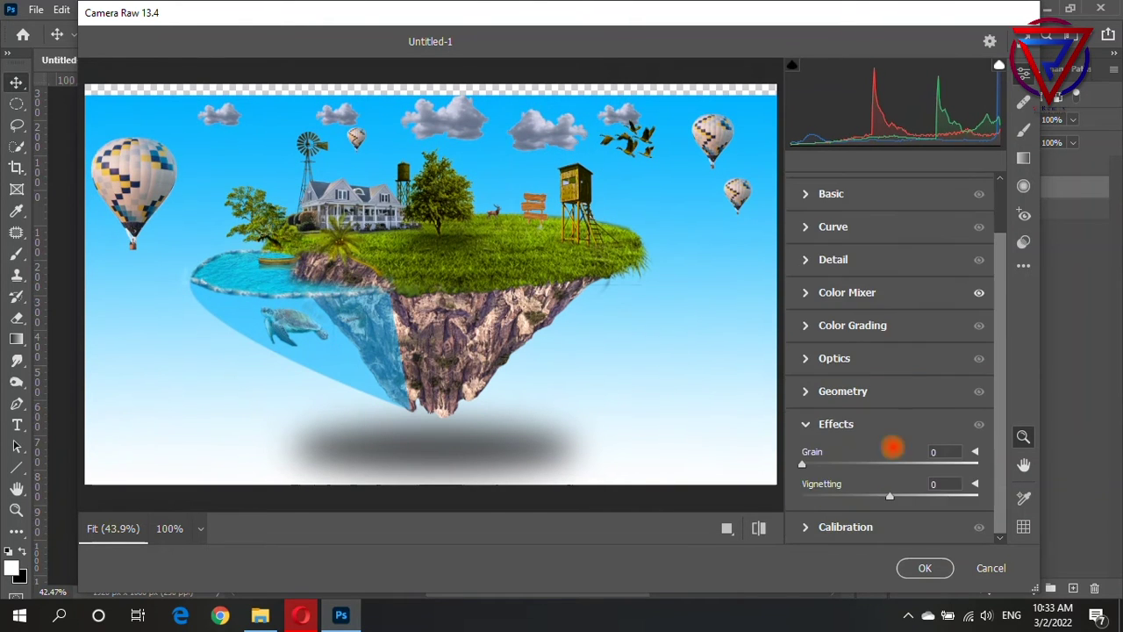
click(805, 424)
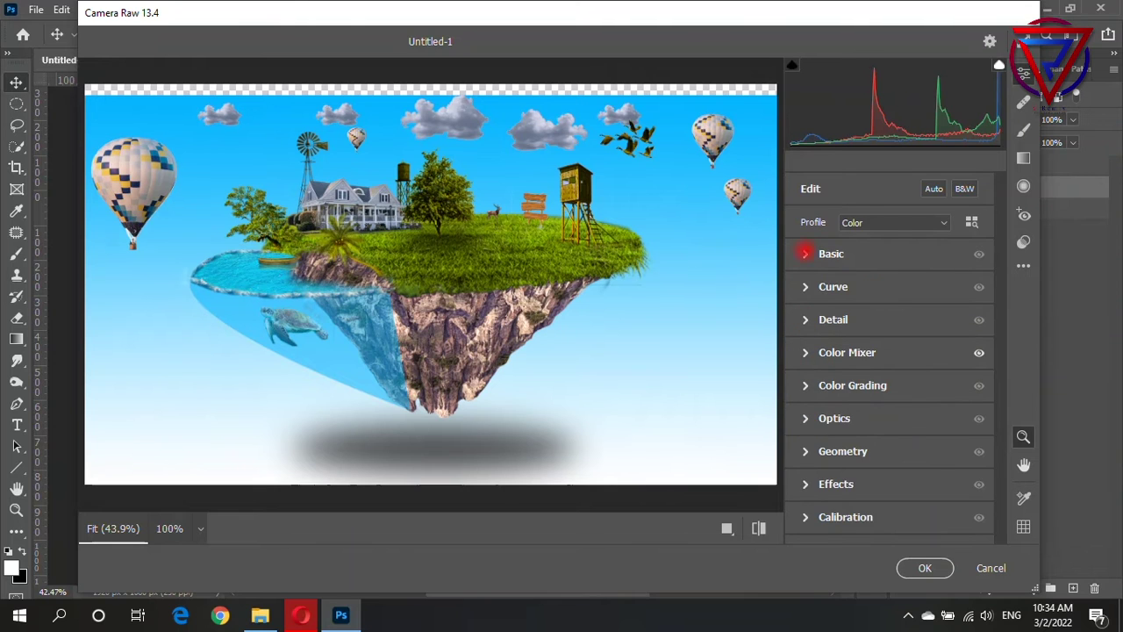
click(805, 254)
drag(890, 391, 873, 391)
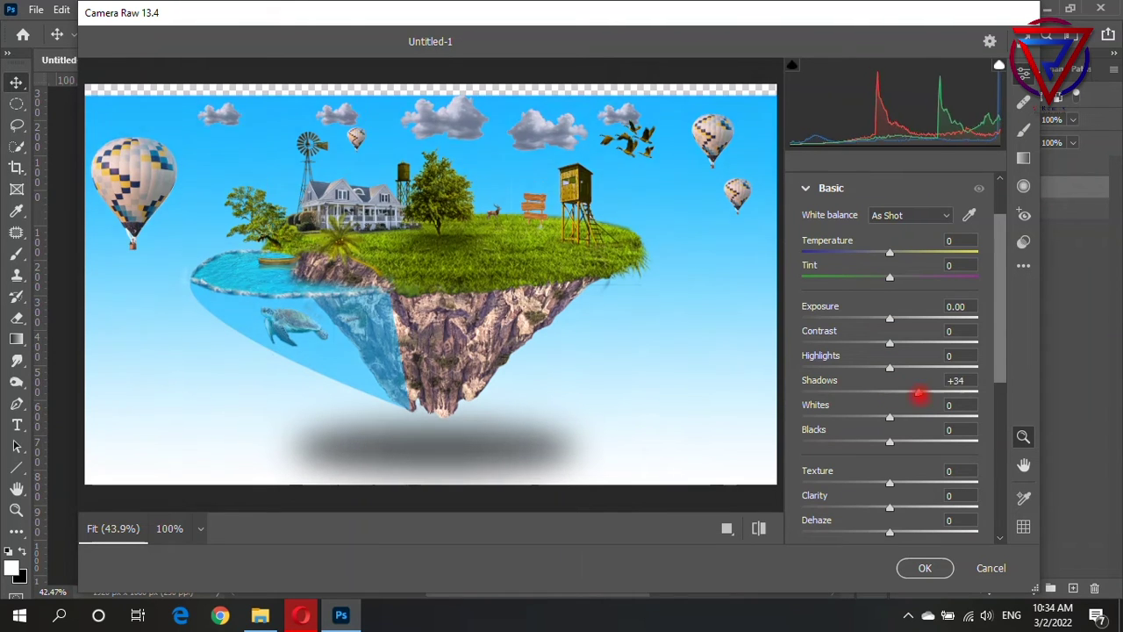
drag(890, 441, 877, 441)
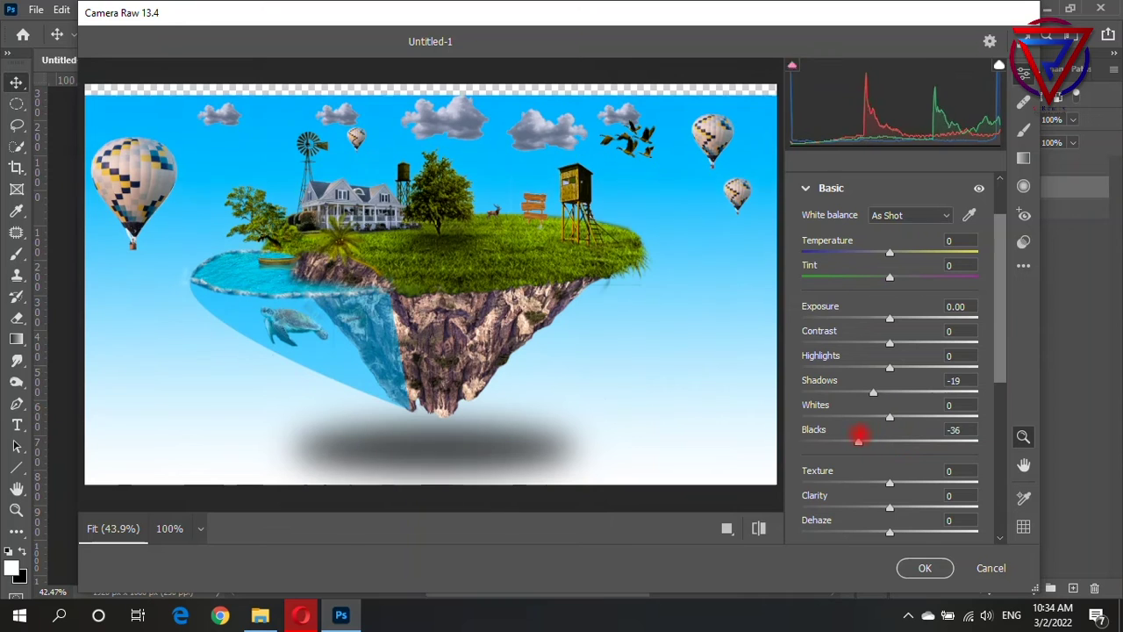
- Cool the Temperature to -16 and raise Saturation to +26, leaving Exposure unchanged
scroll(918, 506, down, 2)
scroll(900, 380, up, 2)
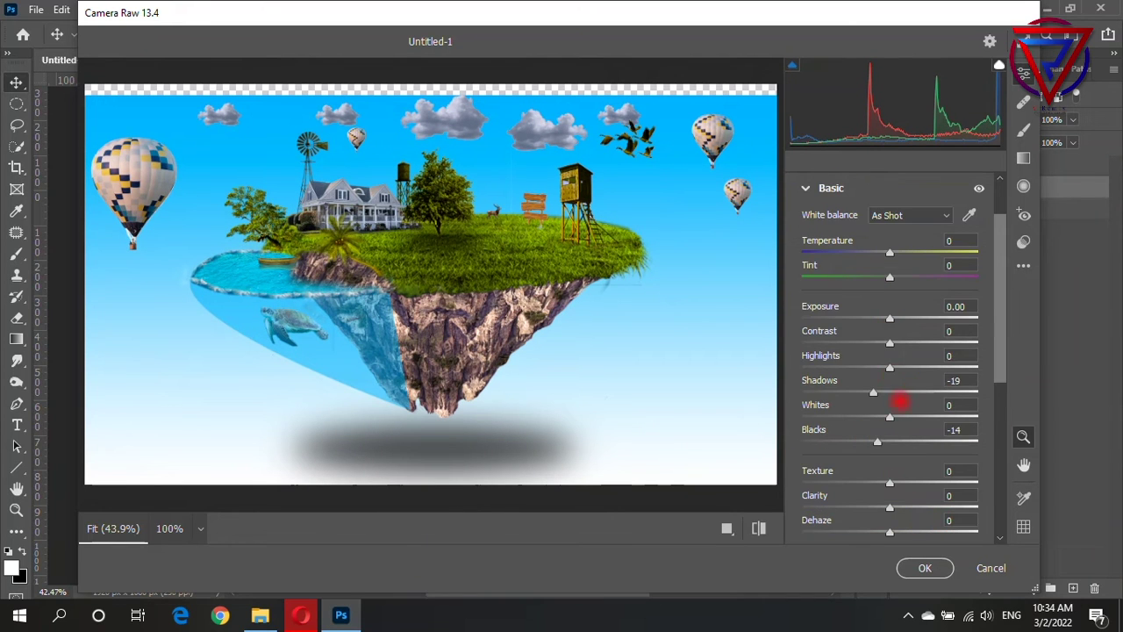
scroll(900, 402, up, 2)
drag(890, 318, 877, 306)
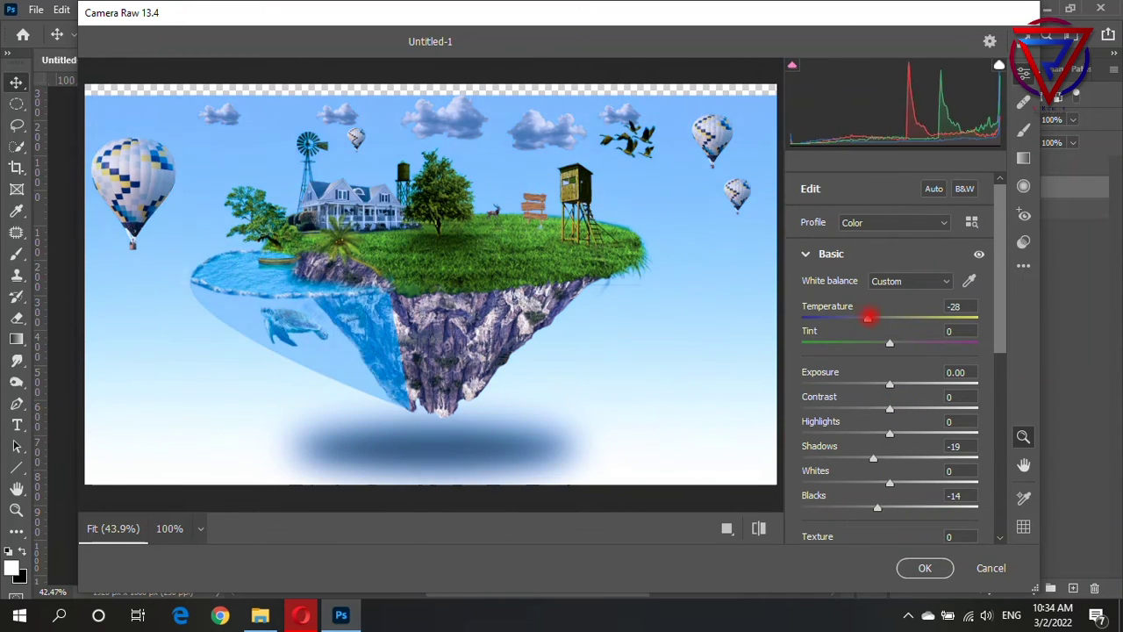
drag(893, 381, 917, 402)
scroll(915, 426, down, 2)
scroll(917, 431, down, 6)
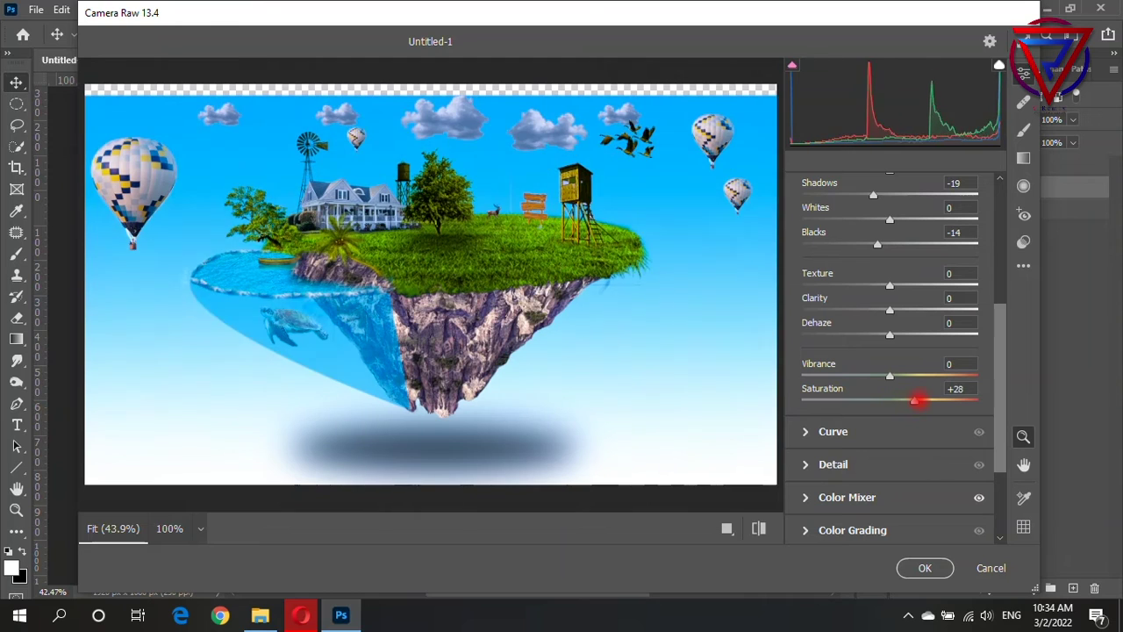
scroll(889, 439, up, 2)
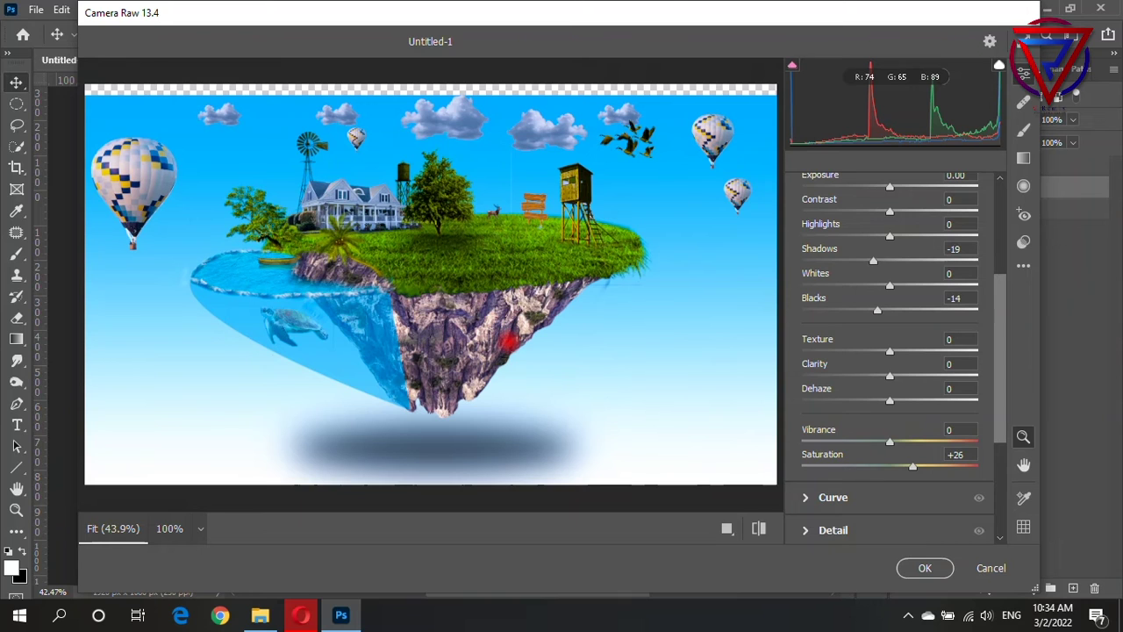
scroll(888, 464, down, 3)
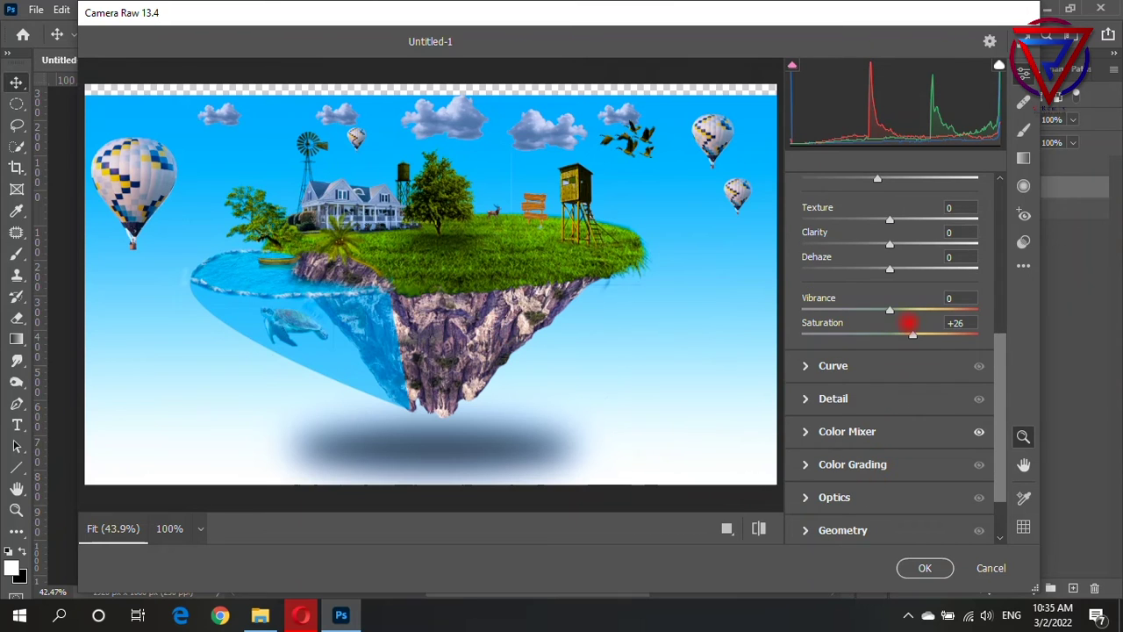